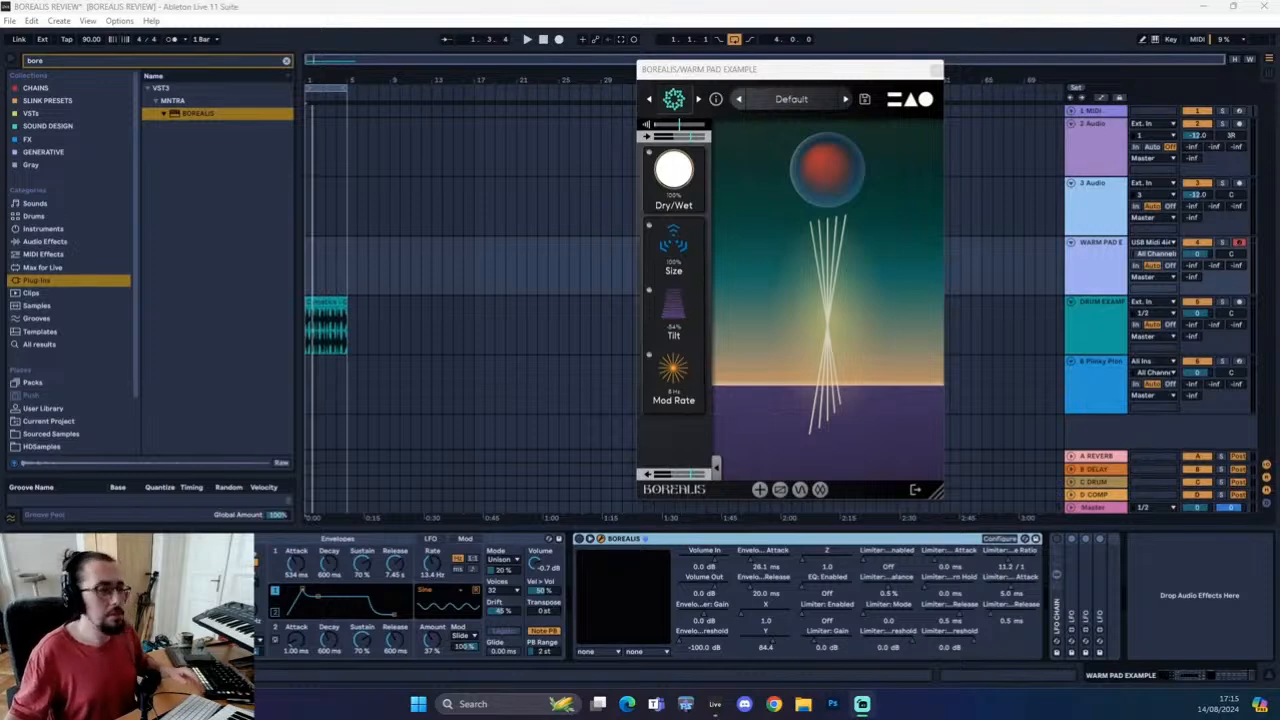
Unfold the LFO devices in the warm pad track's LFO chain to examine their modulation, and collapse the rack
left_click(1105, 283)
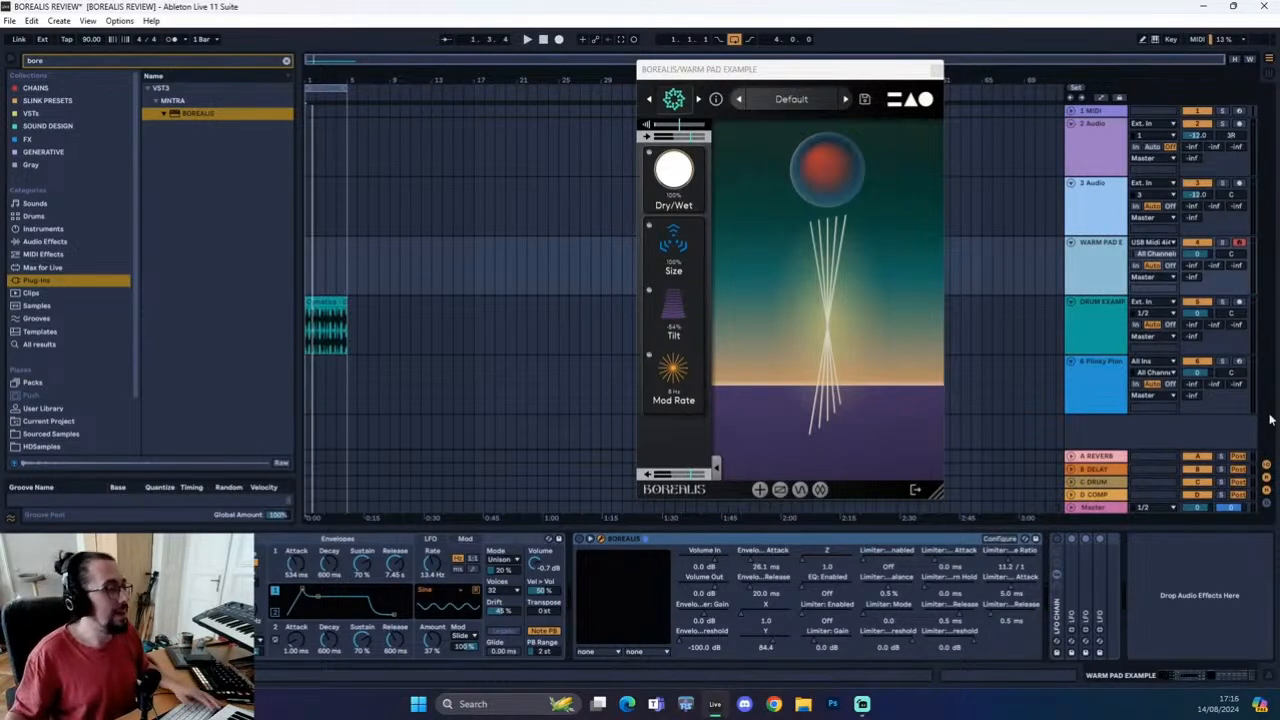
left_click(581, 542)
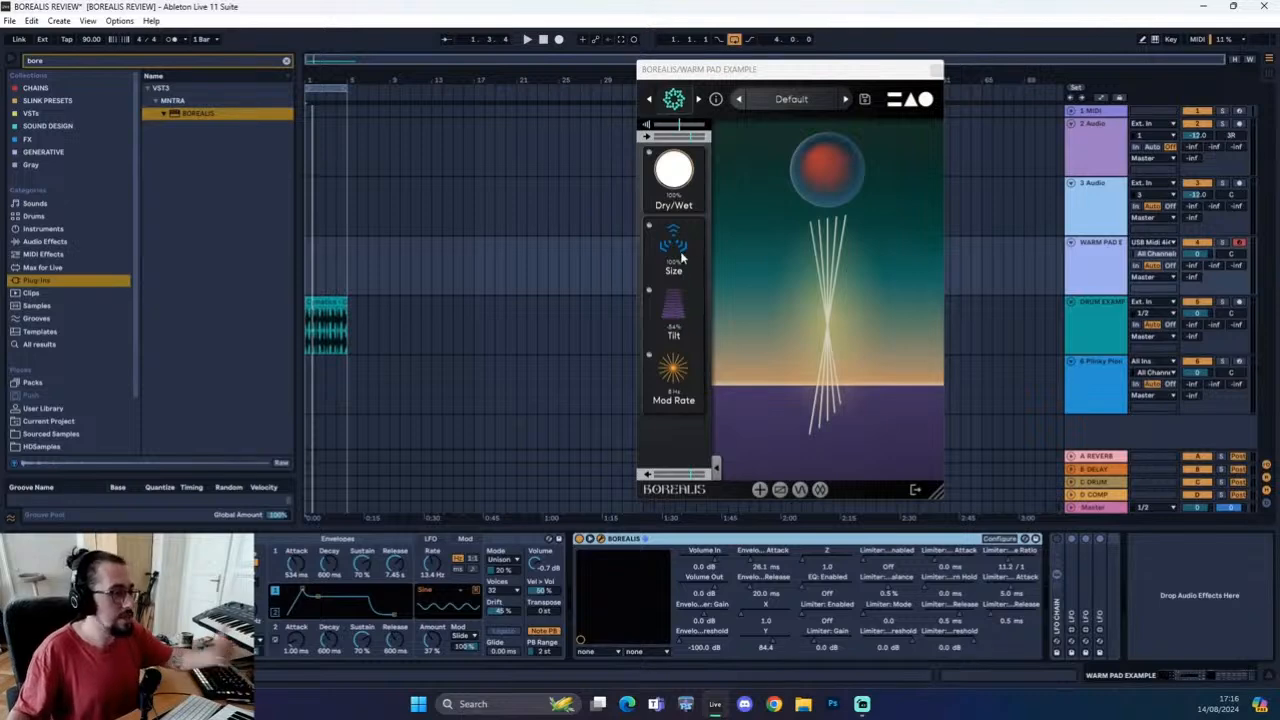
left_click(1057, 610)
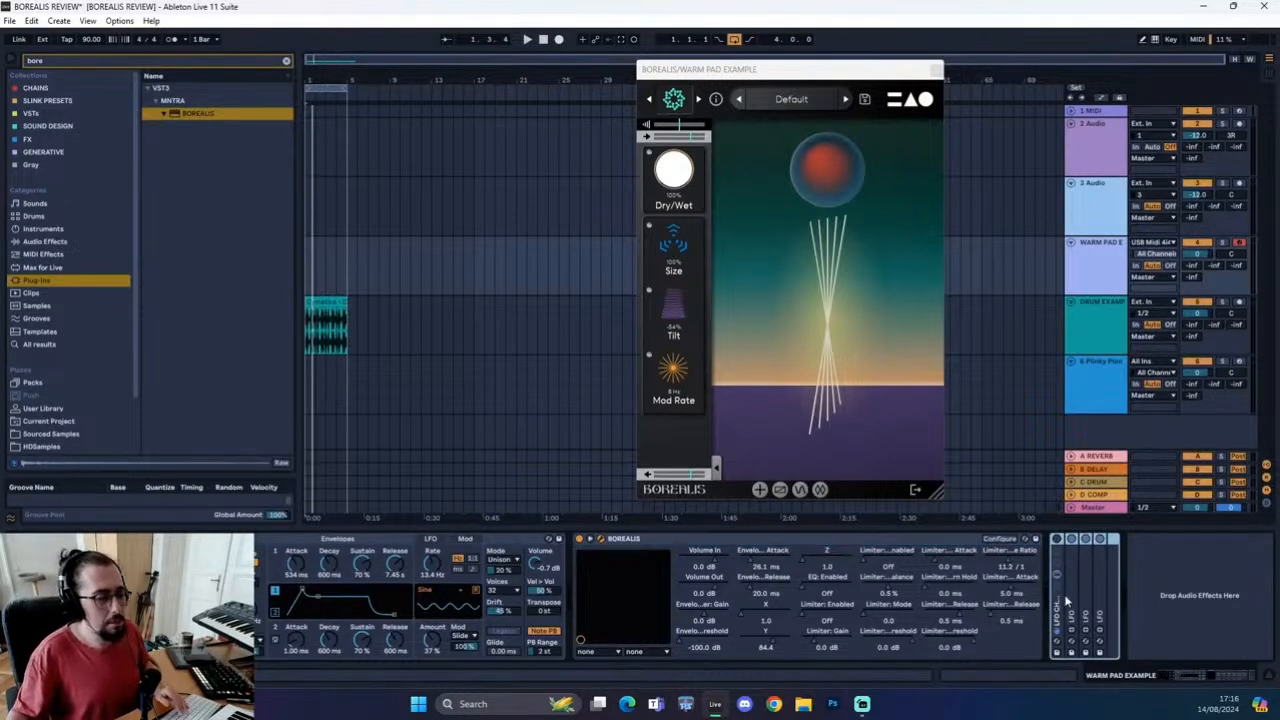
double_click(1066, 600)
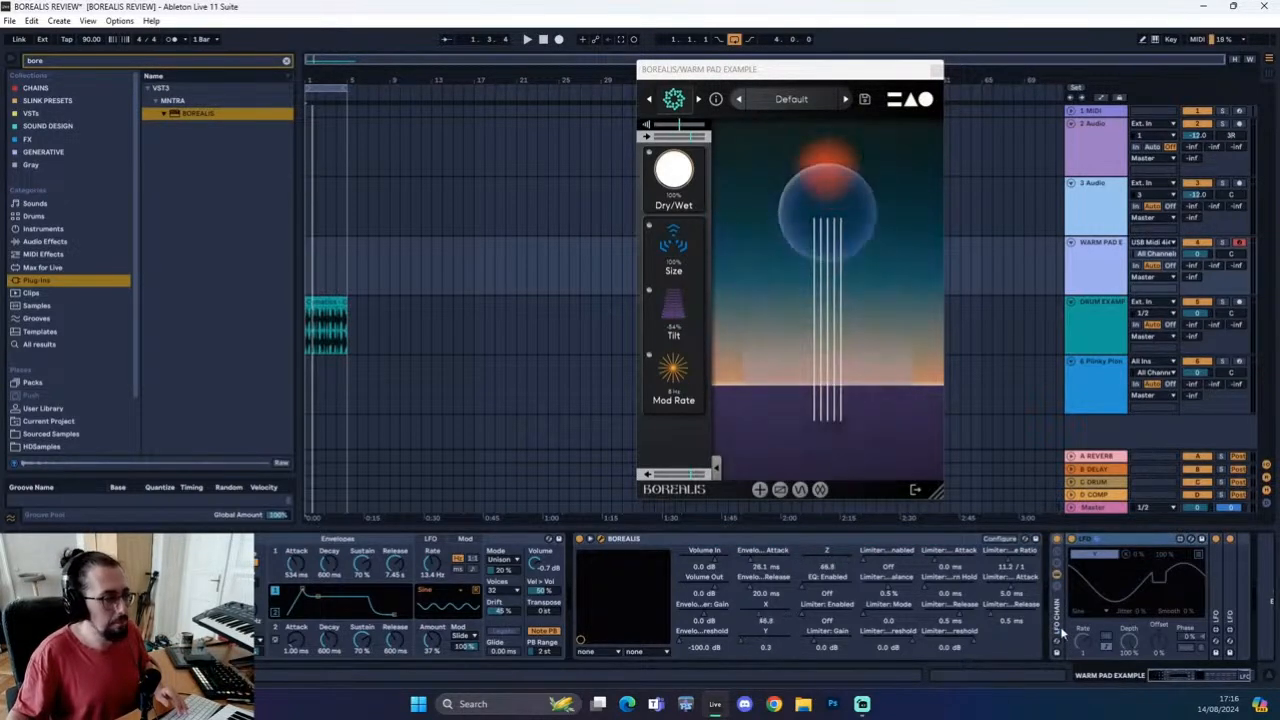
double_click(1218, 565)
mouse_move(1179, 677)
left_mouse_down()
mouse_move(1193, 677)
mouse_move(1168, 679)
left_mouse_up()
double_click(1182, 588)
left_click(1061, 613)
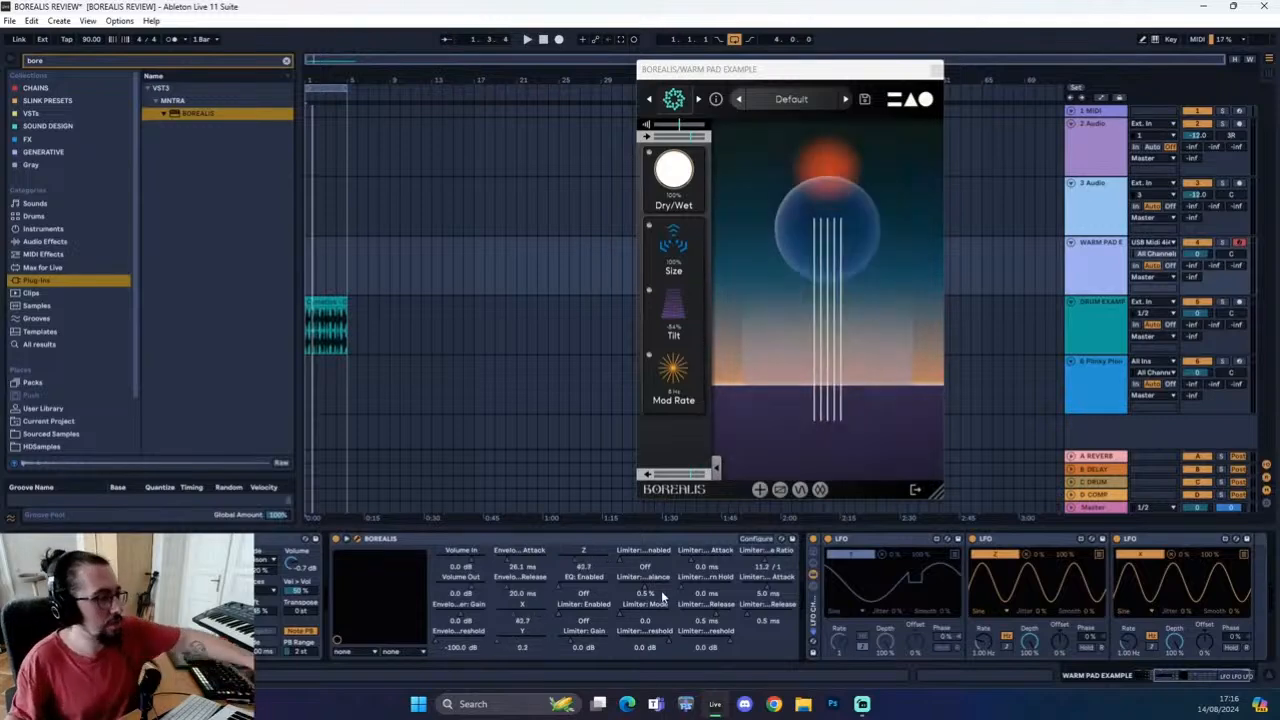
double_click(813, 655)
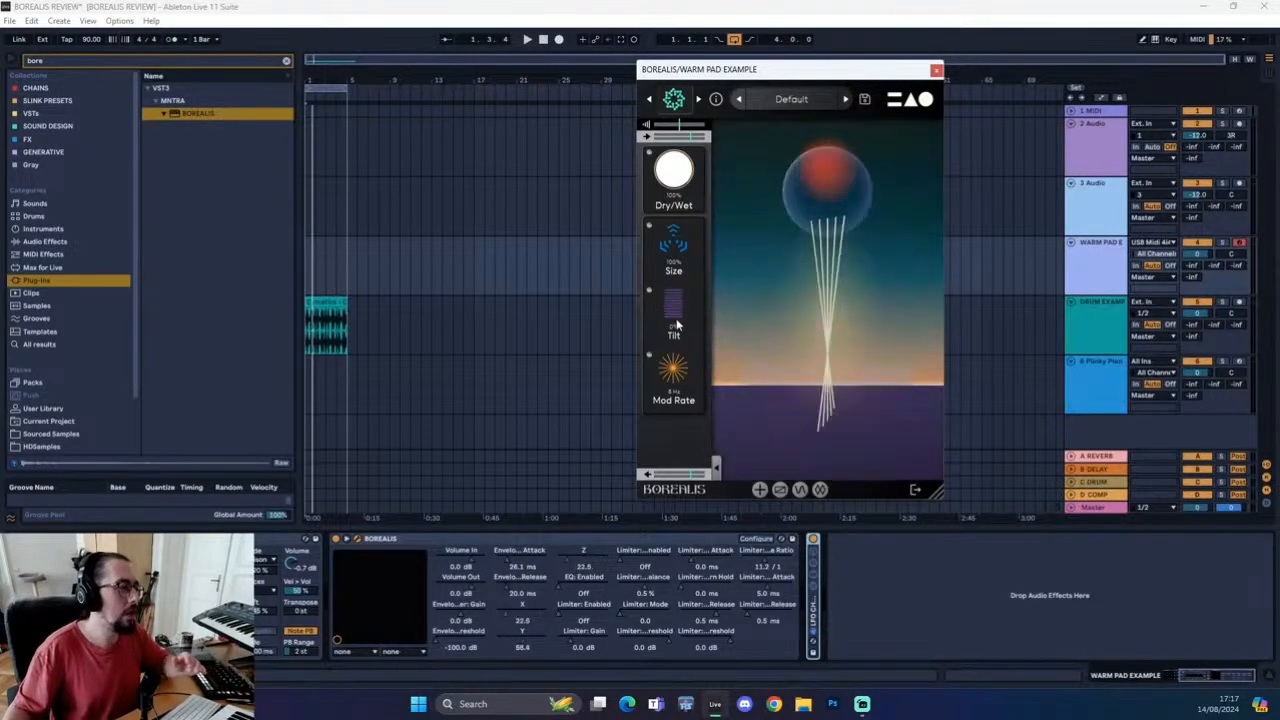
Adjust the warm pad Borealis Tilt to about 2%, and hide and redisplay the plugin's parameter controls
left_click_drag(676, 318, 689, 313)
left_click(716, 466)
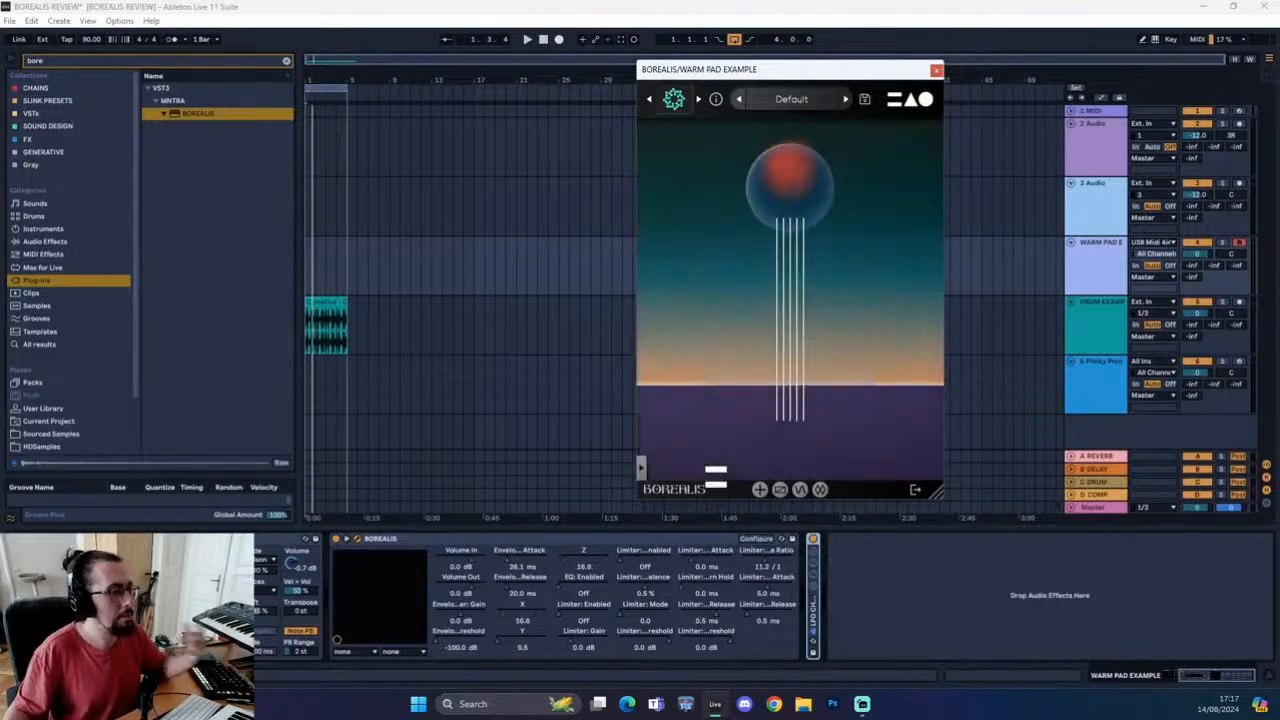
left_click(638, 465)
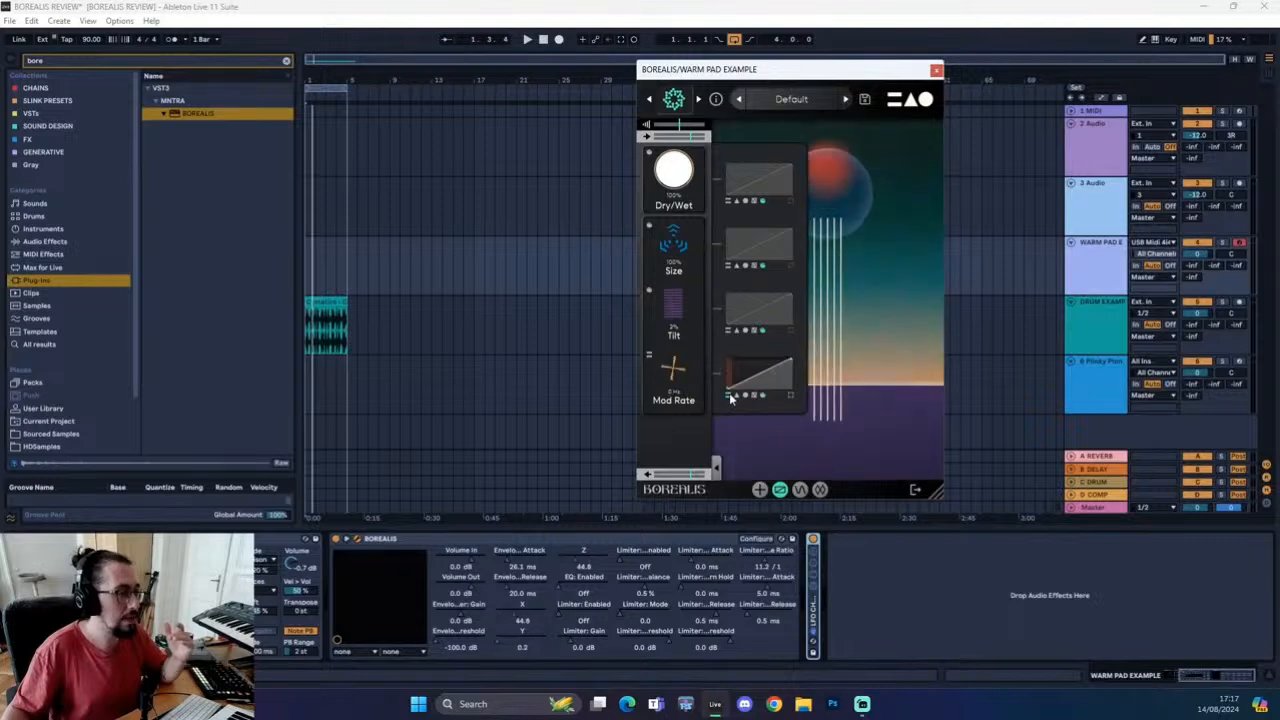
Shape the modulation curves of Mod Rate, Tilt and Size with added points, assigning Tilt to the triangle and Size to the circle modulator
left_click_drag(746, 383, 788, 379)
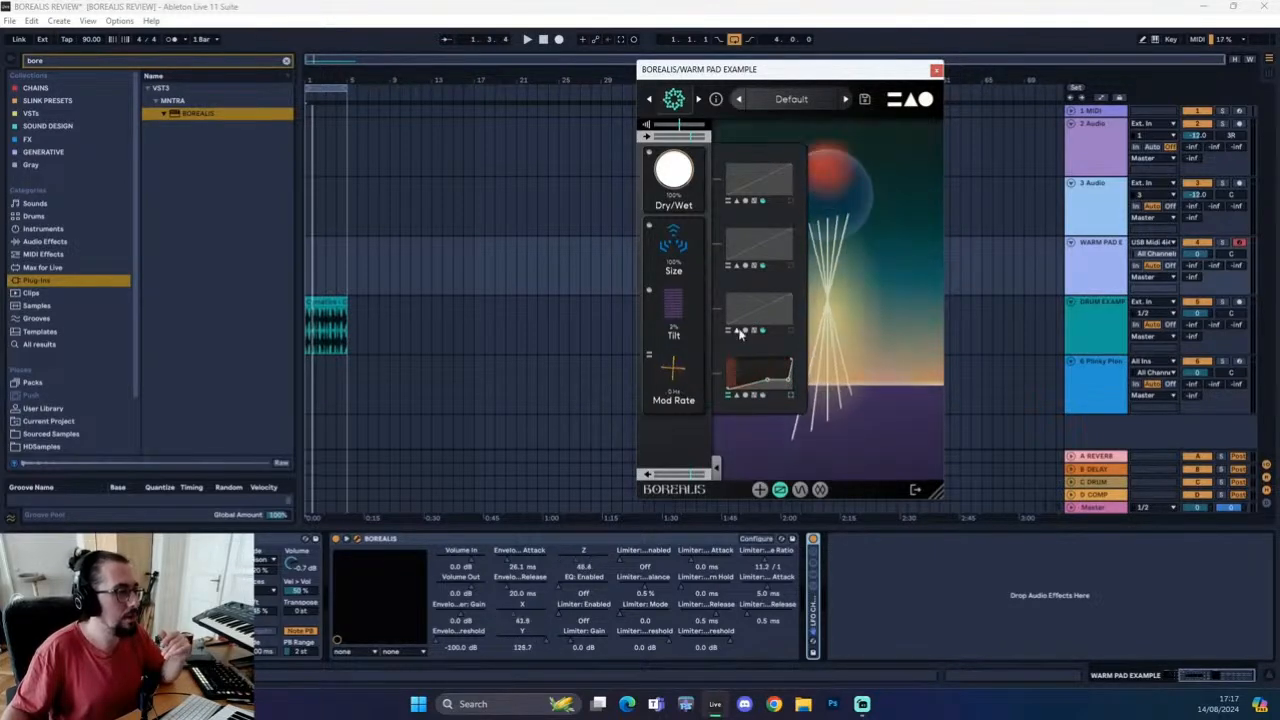
left_click(751, 320)
left_click_drag(751, 315, 782, 315)
left_click(746, 265)
mouse_move(757, 249)
left_mouse_down()
mouse_move(774, 253)
mouse_move(760, 241)
left_mouse_up()
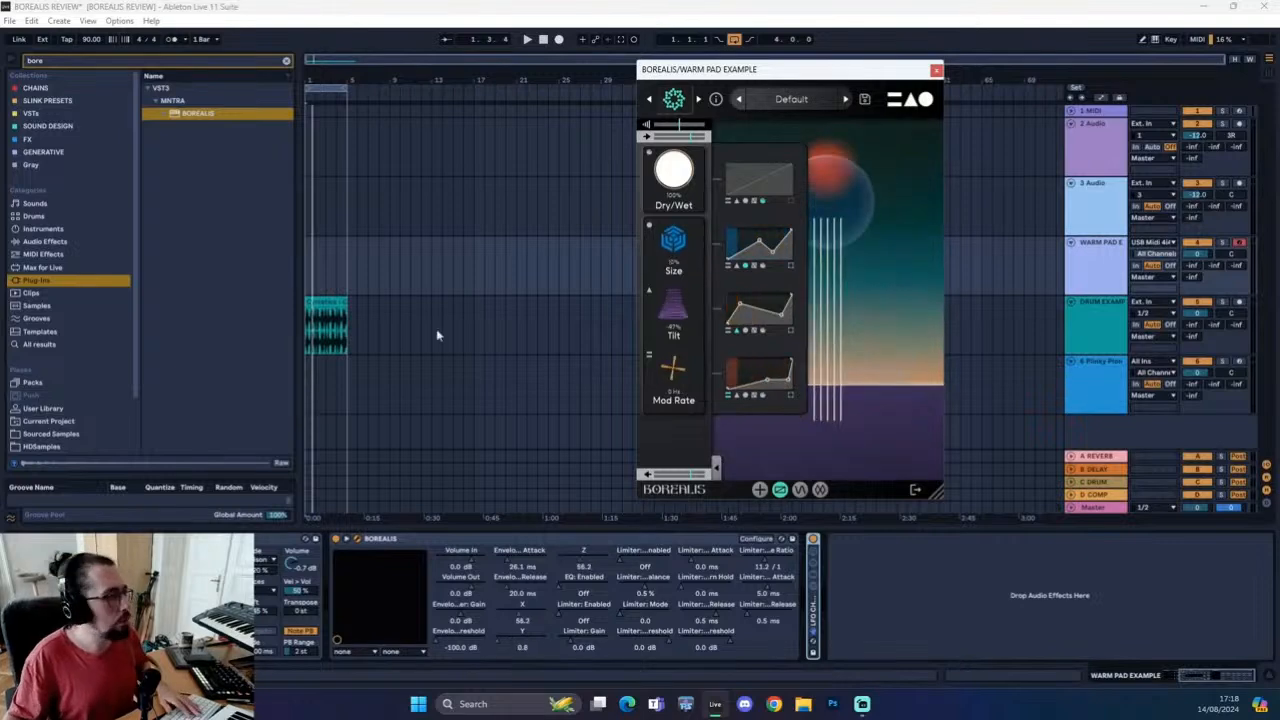
Disarm the warm pad track, close its Borealis window and open the Borealis instance on the DRUM EXAMPLE track
left_click(1239, 243)
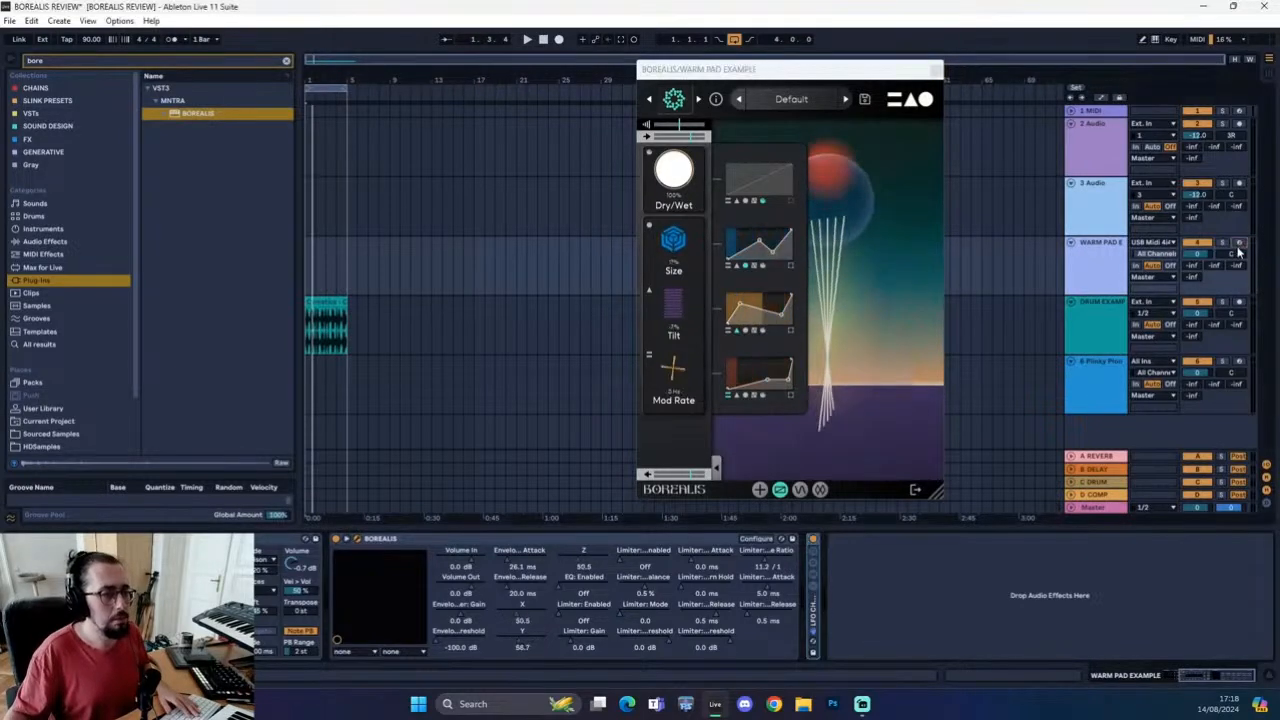
left_click(936, 71)
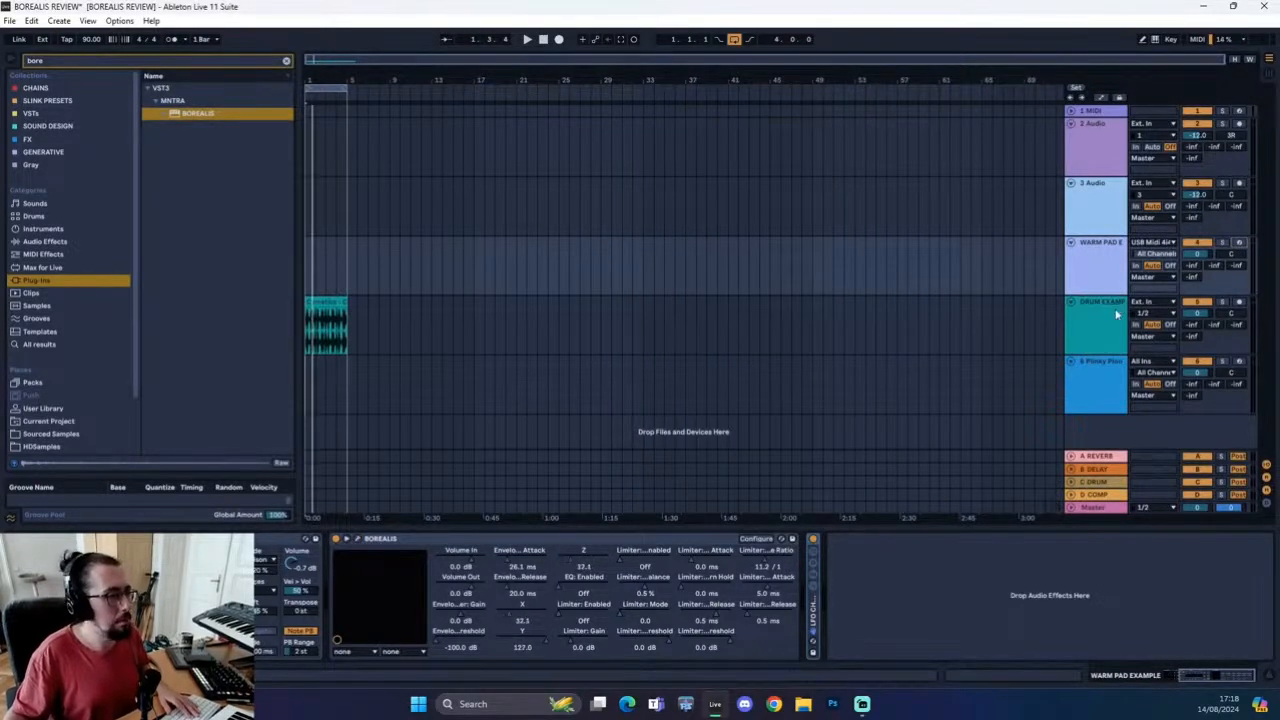
left_click(1117, 314)
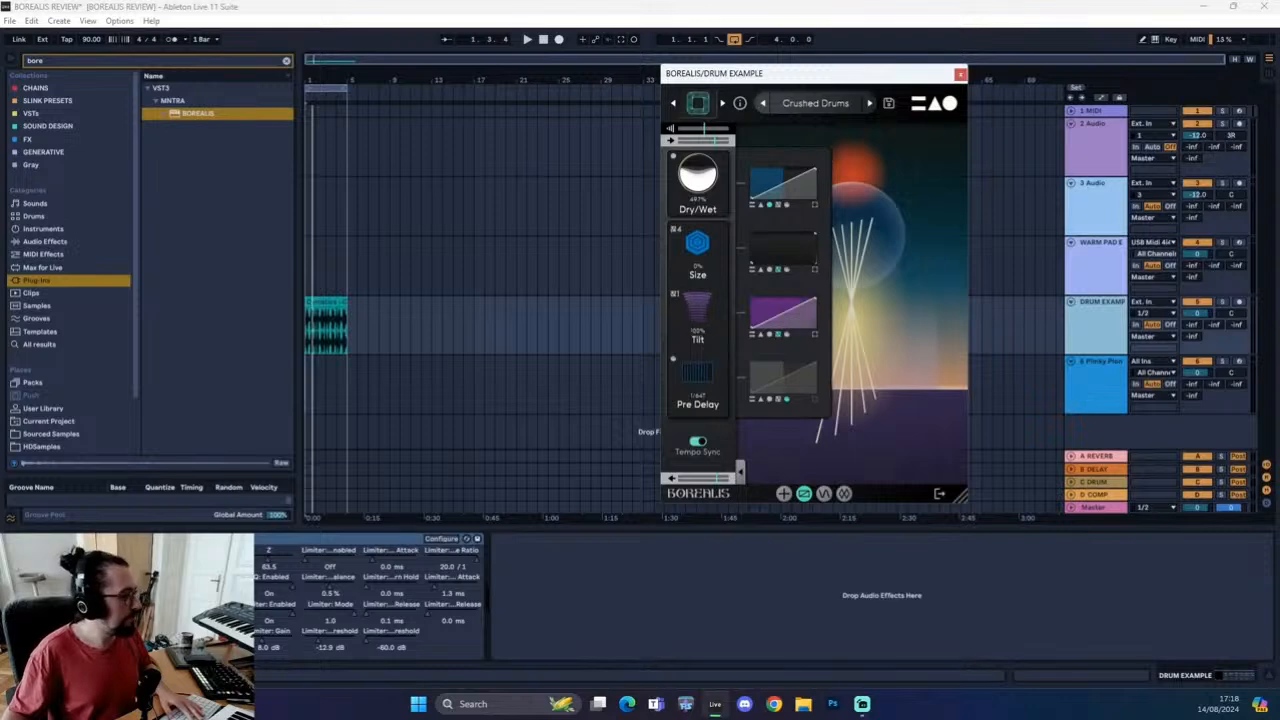
left_click(352, 597)
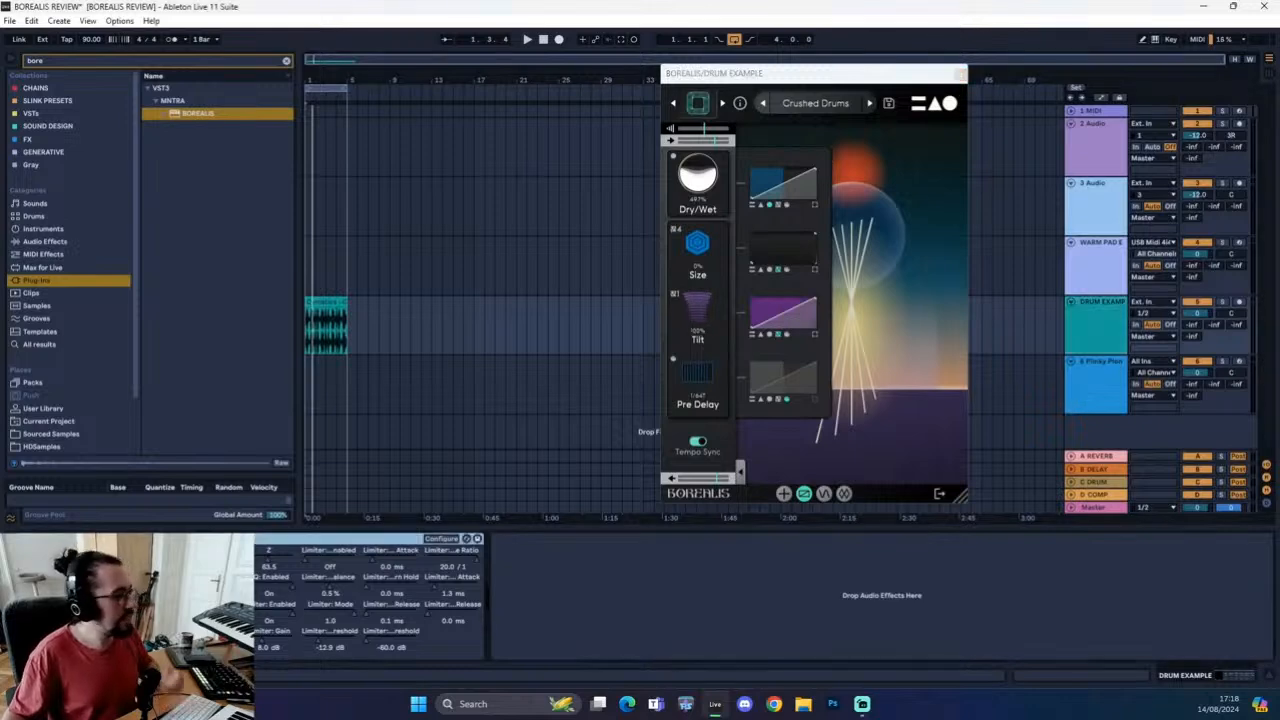
Listen to the drum loop from its beginning, and return the playback position to the start of the drum clip
left_click(308, 262)
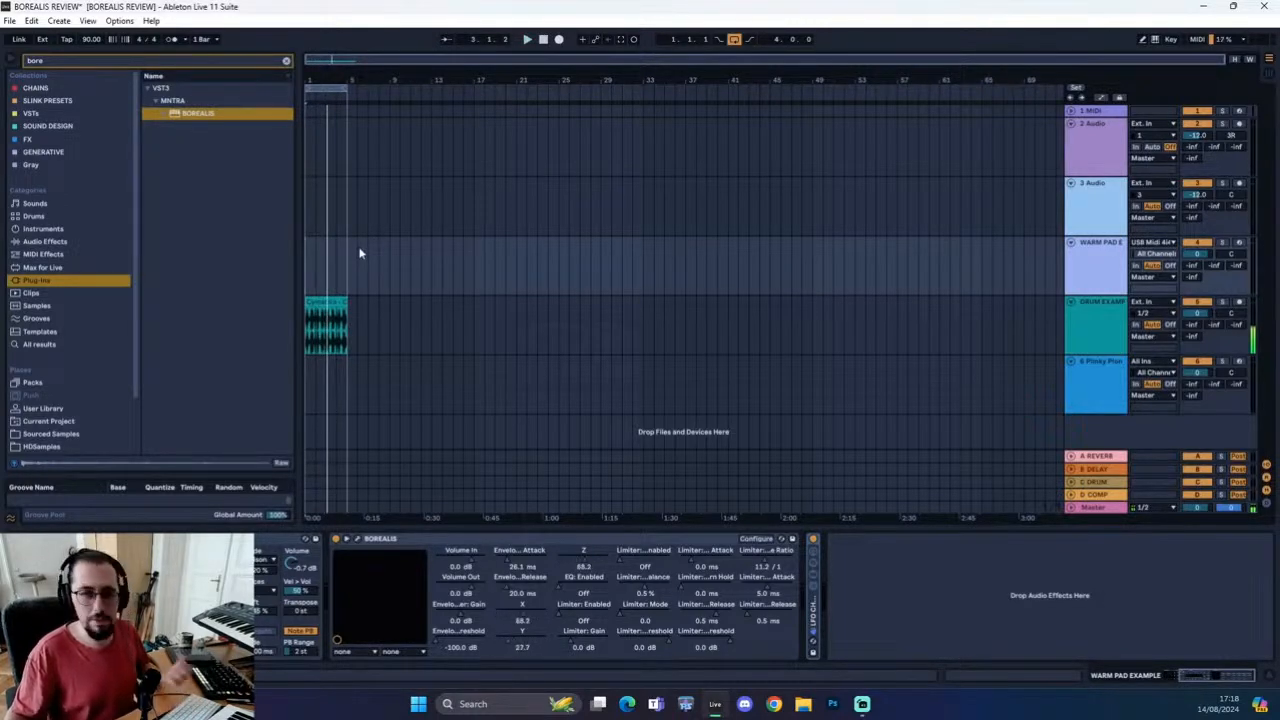
key("space")
left_click(306, 323)
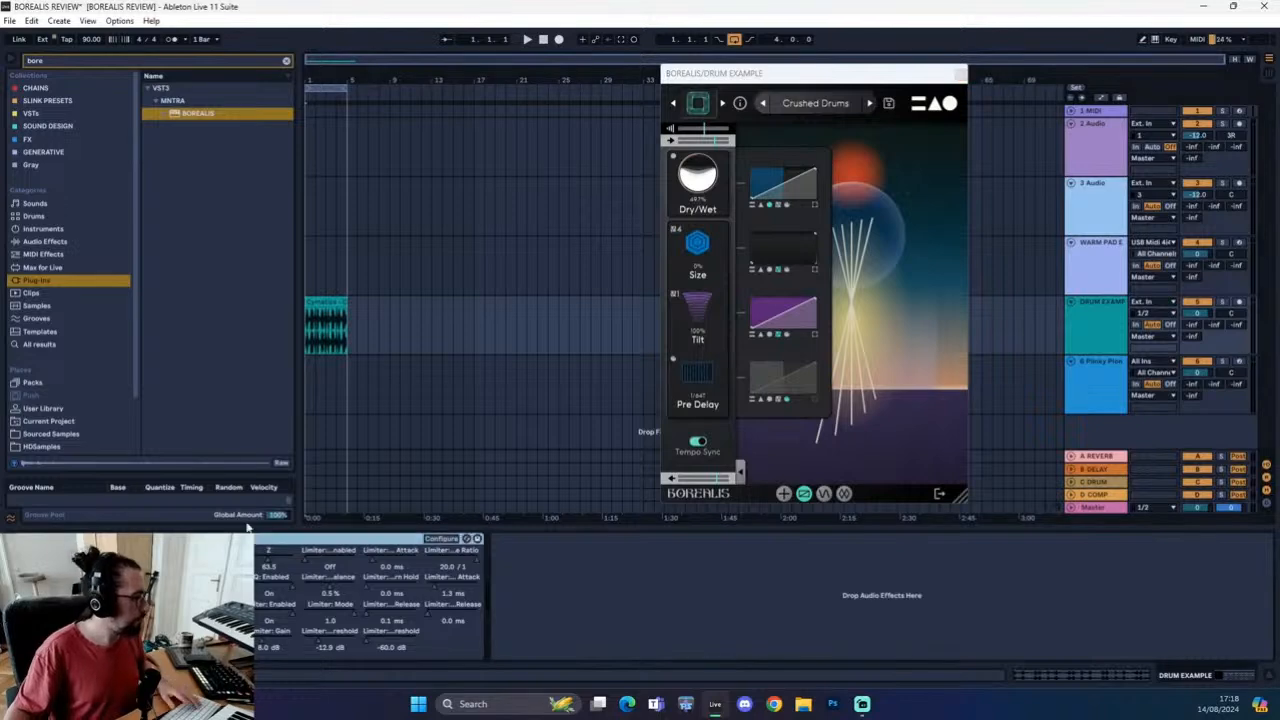
Reshape the Size, Tilt and Dry/Wet modulation curves of the drum track's Borealis while the loop plays, and stop playback
key("space")
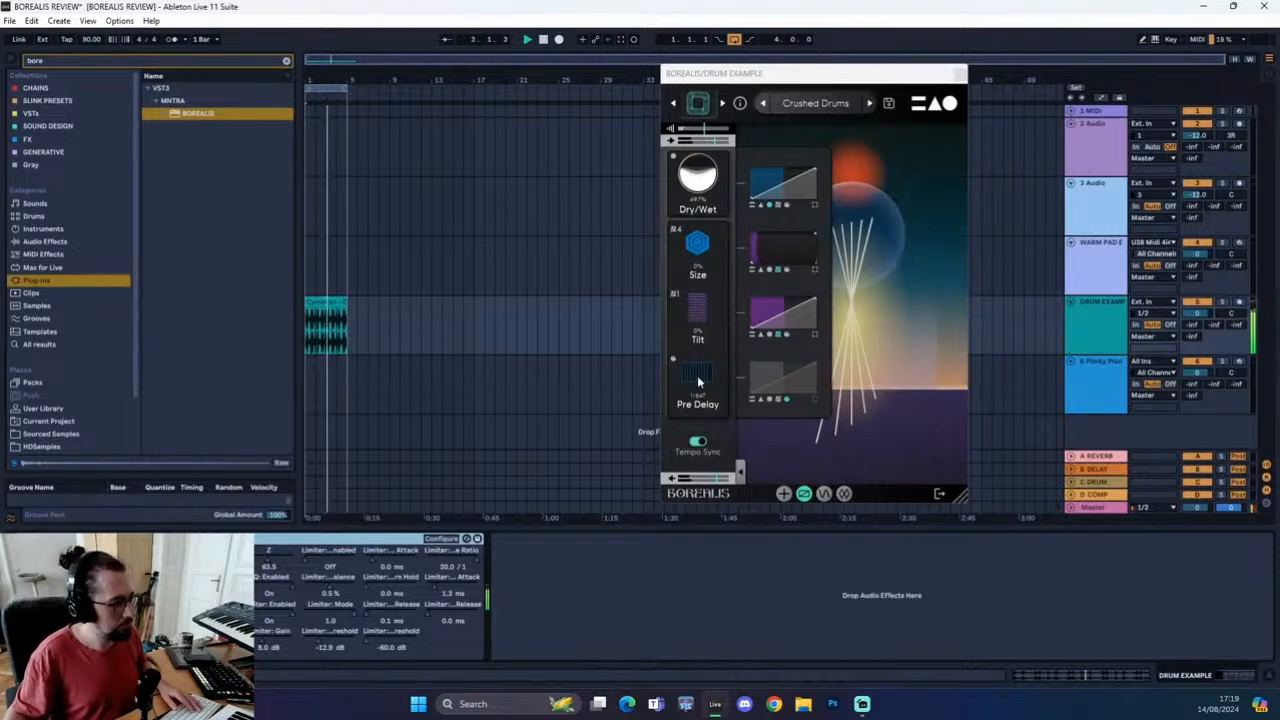
mouse_move(785, 256)
left_mouse_down()
mouse_move(757, 253)
mouse_move(786, 259)
mouse_move(776, 247)
mouse_move(786, 263)
left_mouse_up()
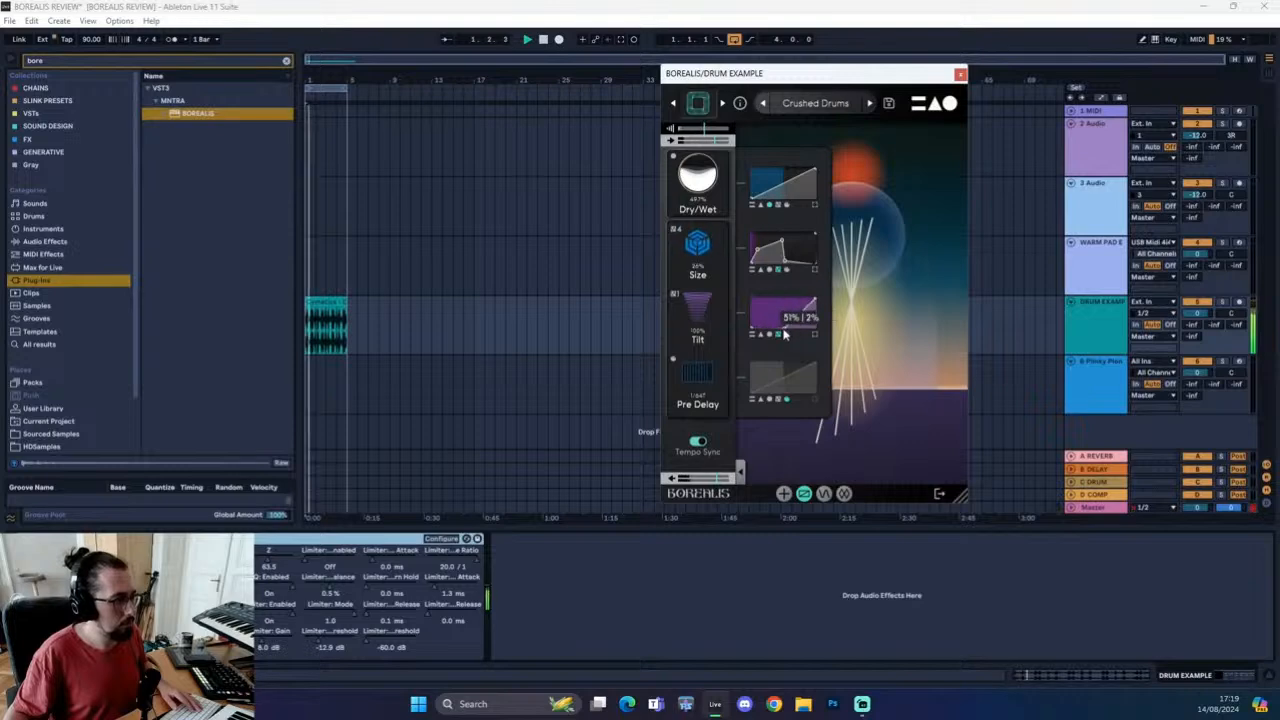
left_click_drag(782, 318, 789, 331)
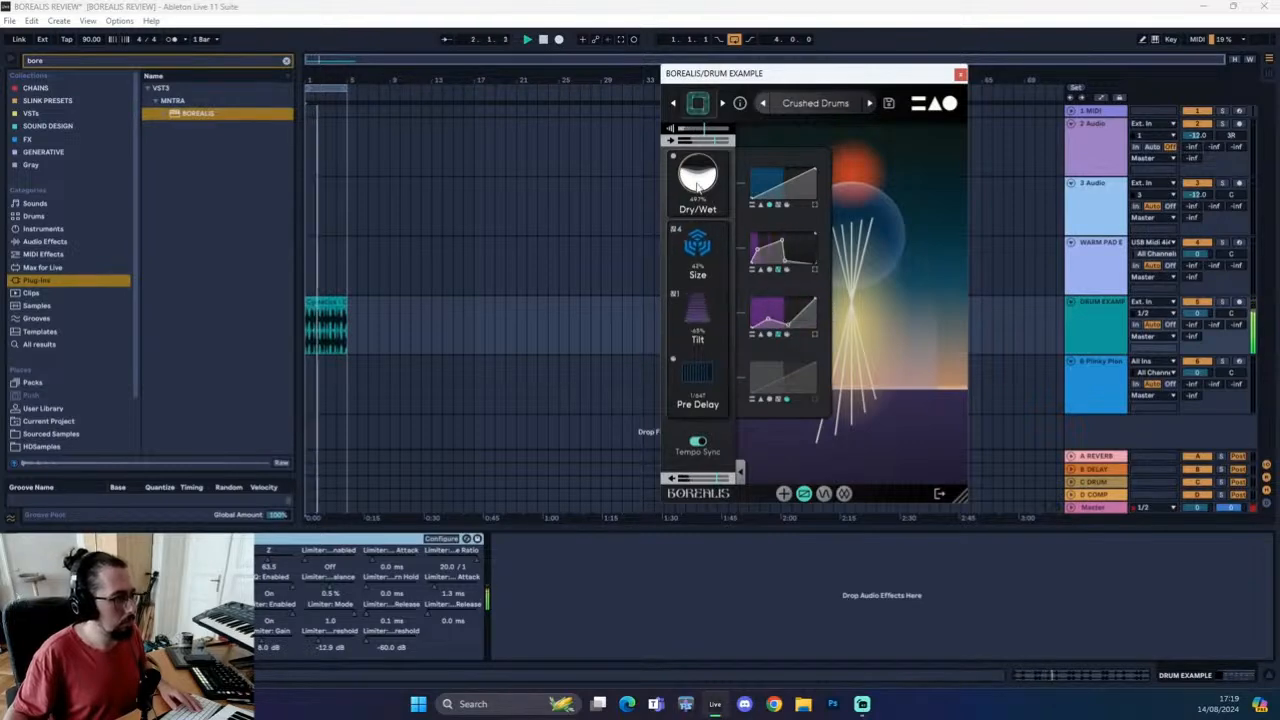
mouse_move(785, 183)
left_mouse_down()
mouse_move(757, 169)
mouse_move(791, 190)
left_mouse_up()
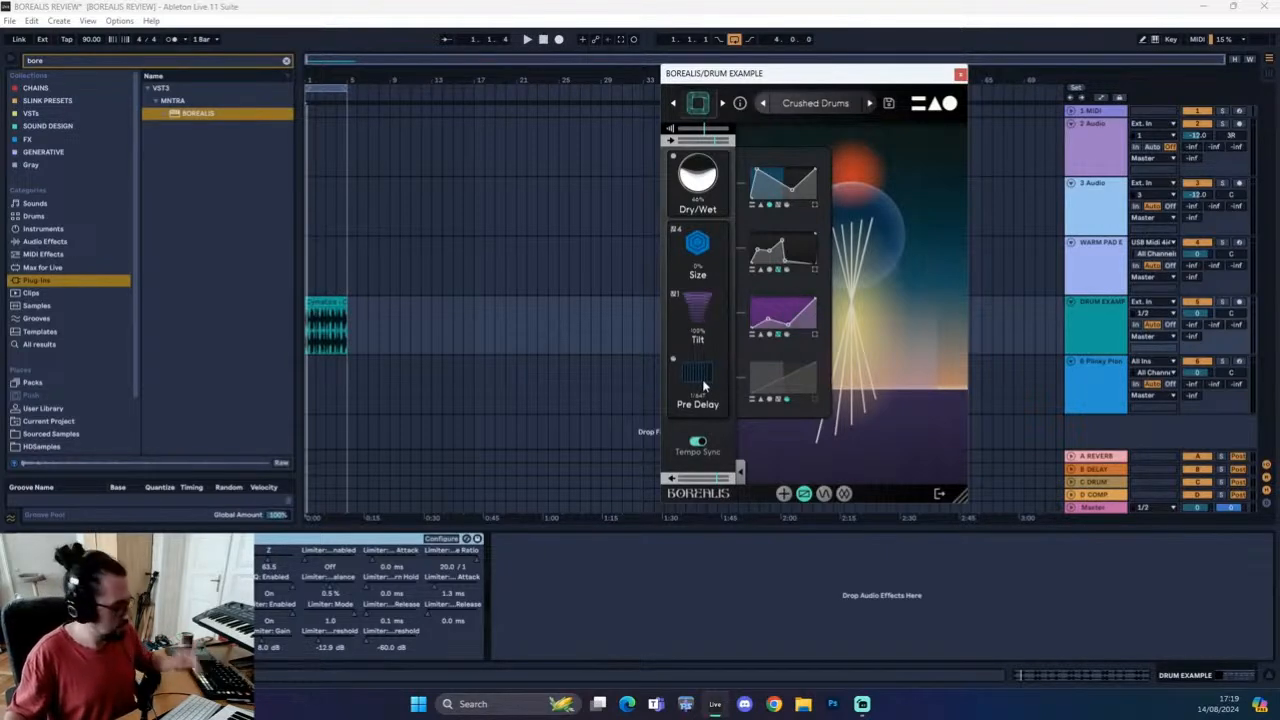
key("space")
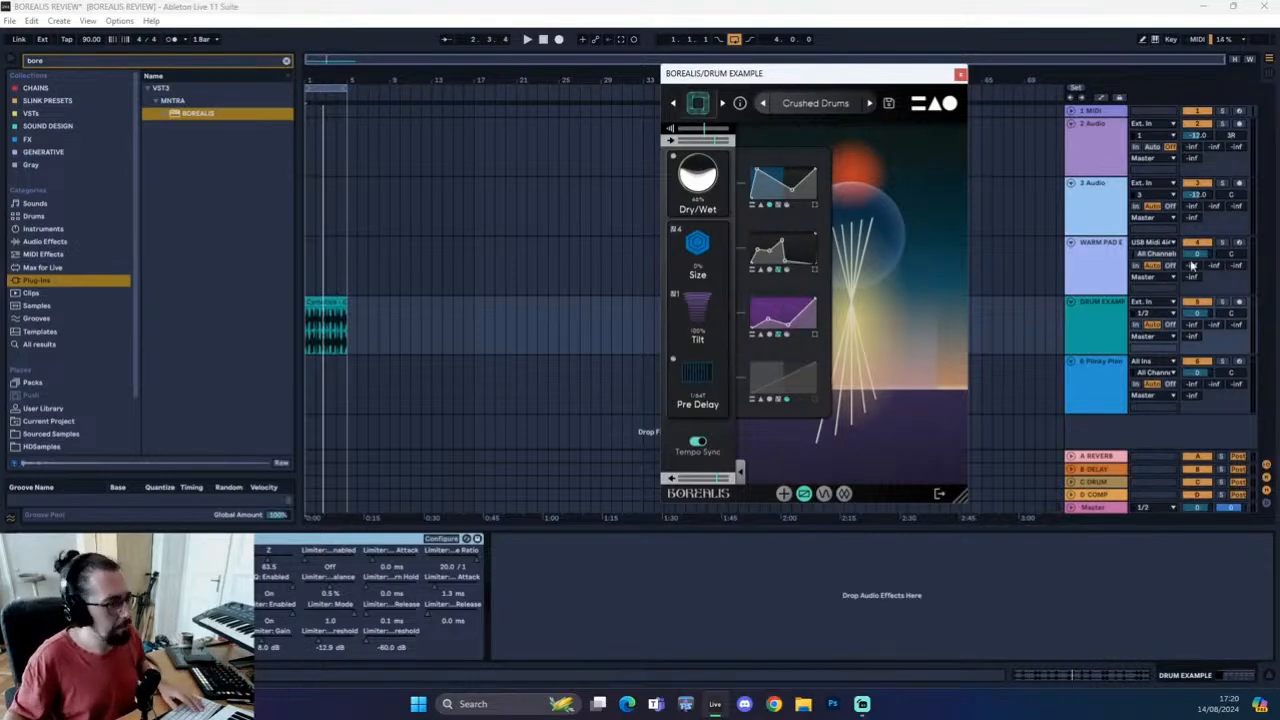
Arm the Plinky Plonk track and set its Borealis Size to 60% and Tilt to 100%
left_click(1240, 364)
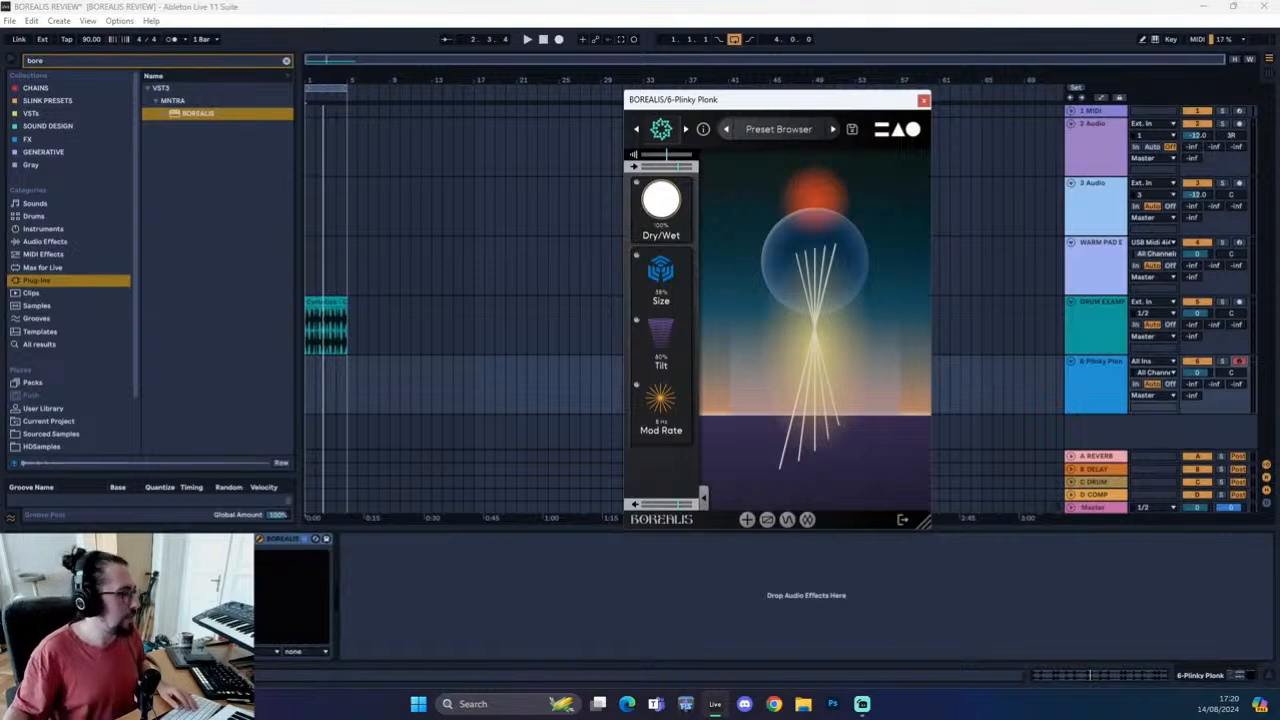
left_click(337, 593)
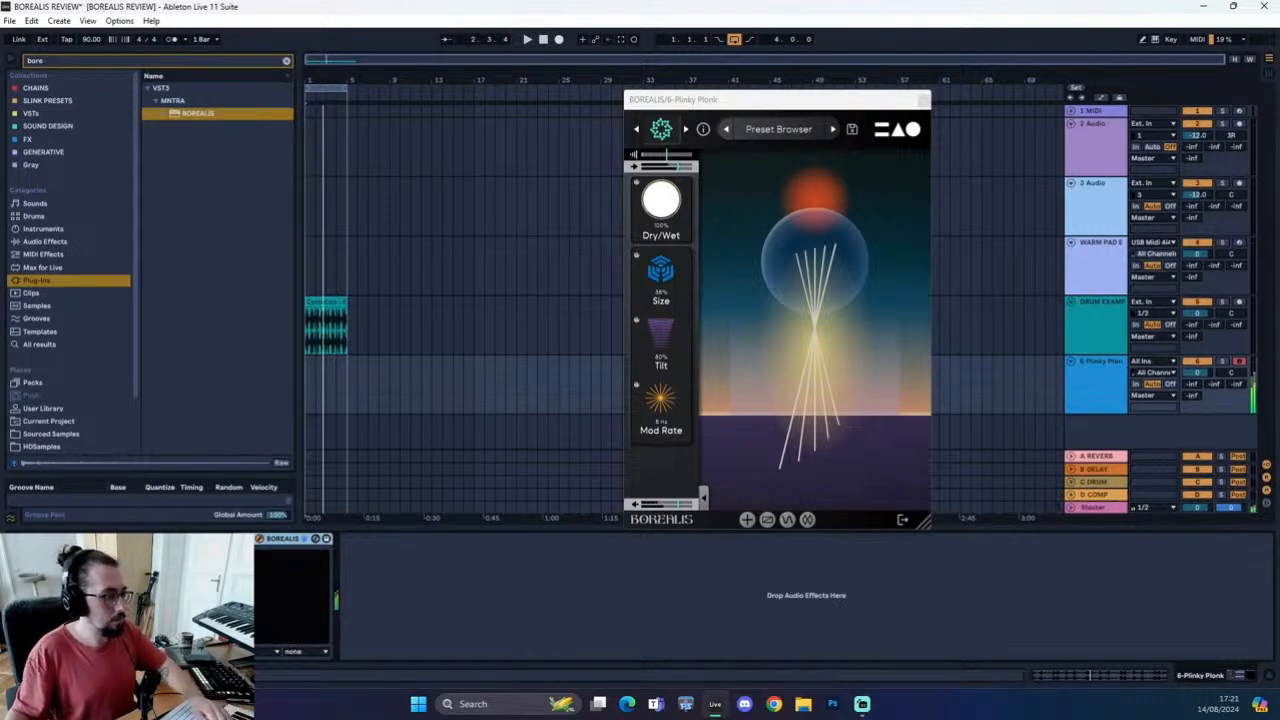
left_click(657, 328)
left_click_drag(657, 328, 664, 307)
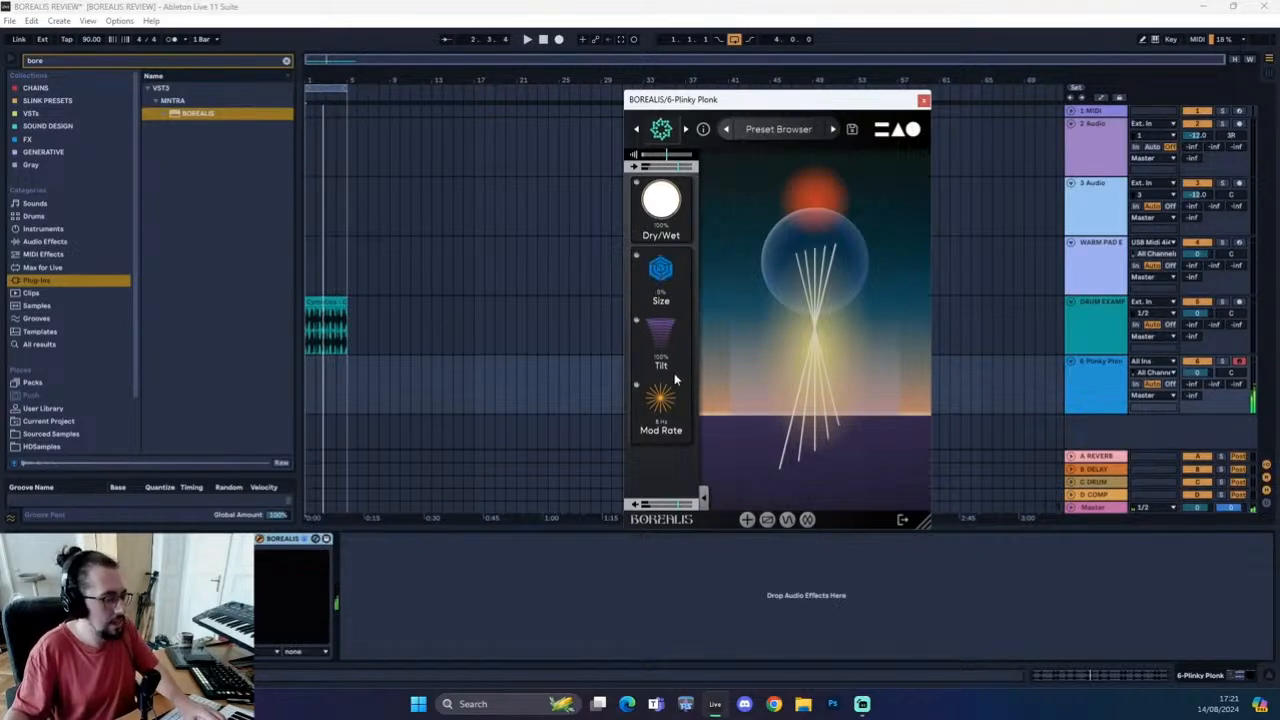
left_click_drag(660, 320, 660, 362)
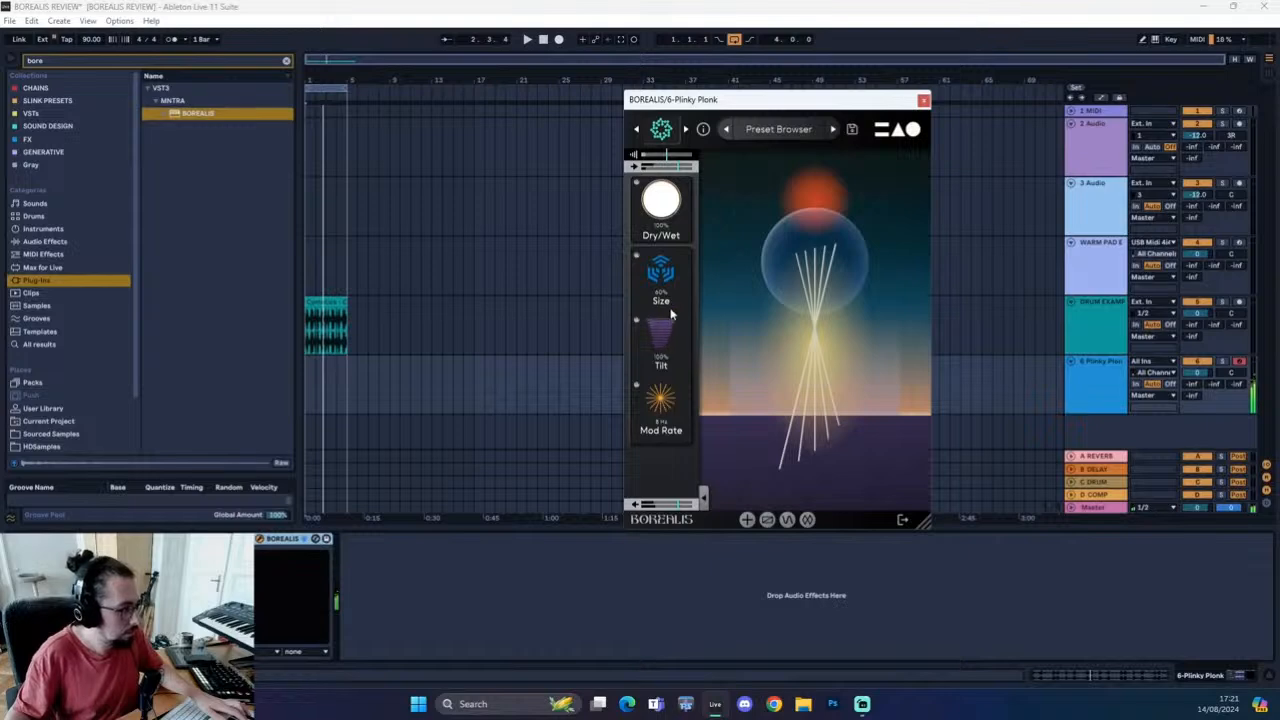
mouse_move(677, 374)
left_mouse_down()
mouse_move(672, 484)
mouse_move(675, 350)
left_mouse_up()
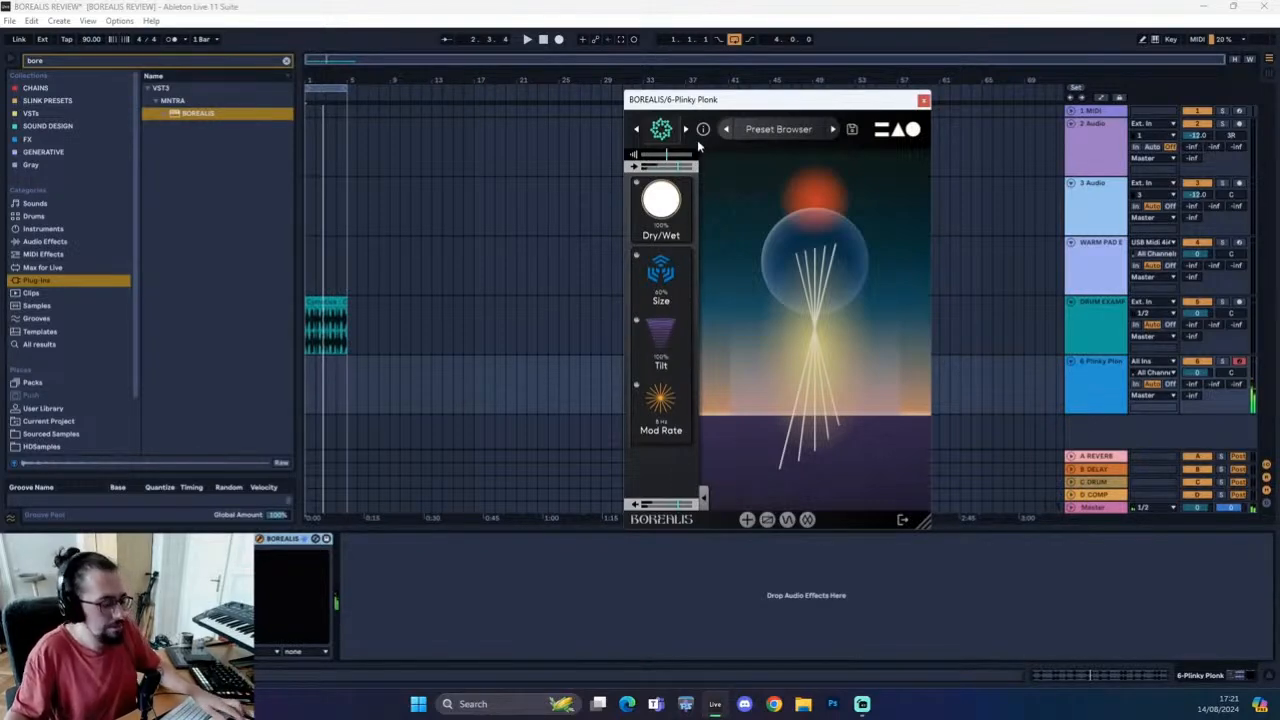
left_click_drag(657, 327, 674, 289)
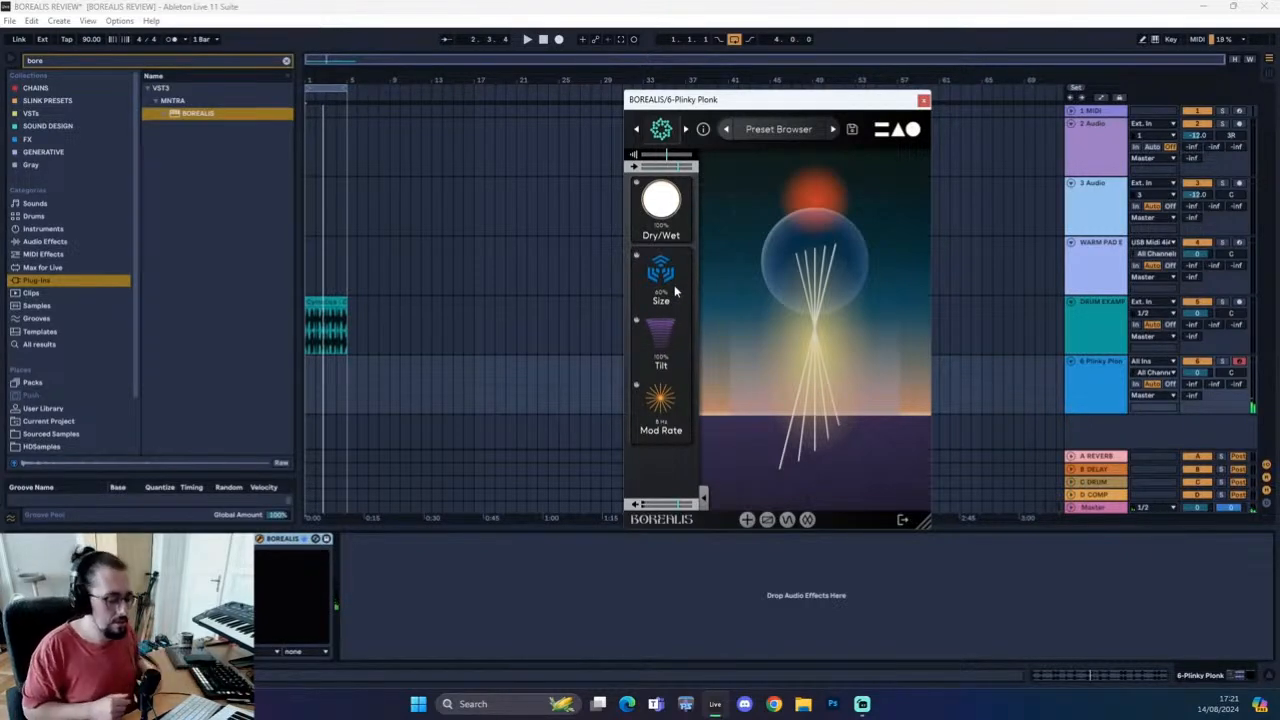
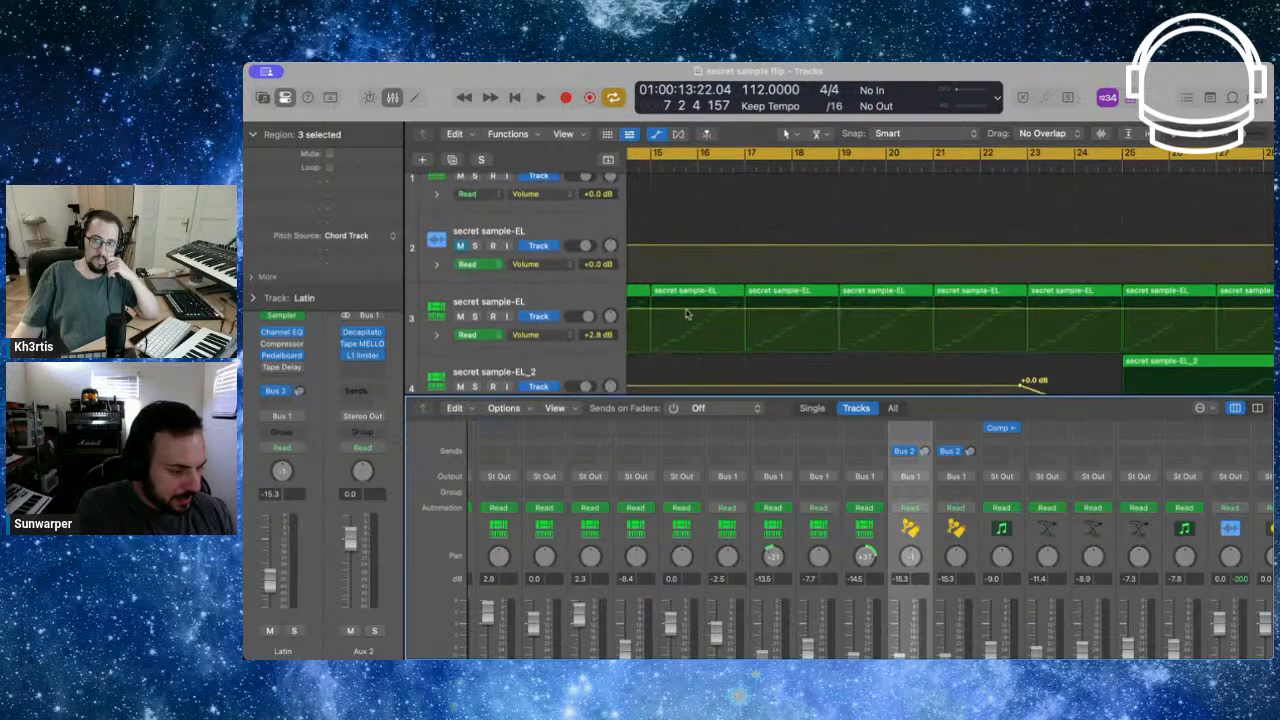
Examine the regions and automation across the Logic Pro arrangement, from the secret sample-EL tracks through the drums and basses to the arp
scroll(795, 274, "down", 2)
scroll(795, 274, "right", 2)
scroll(795, 274, "right", 4)
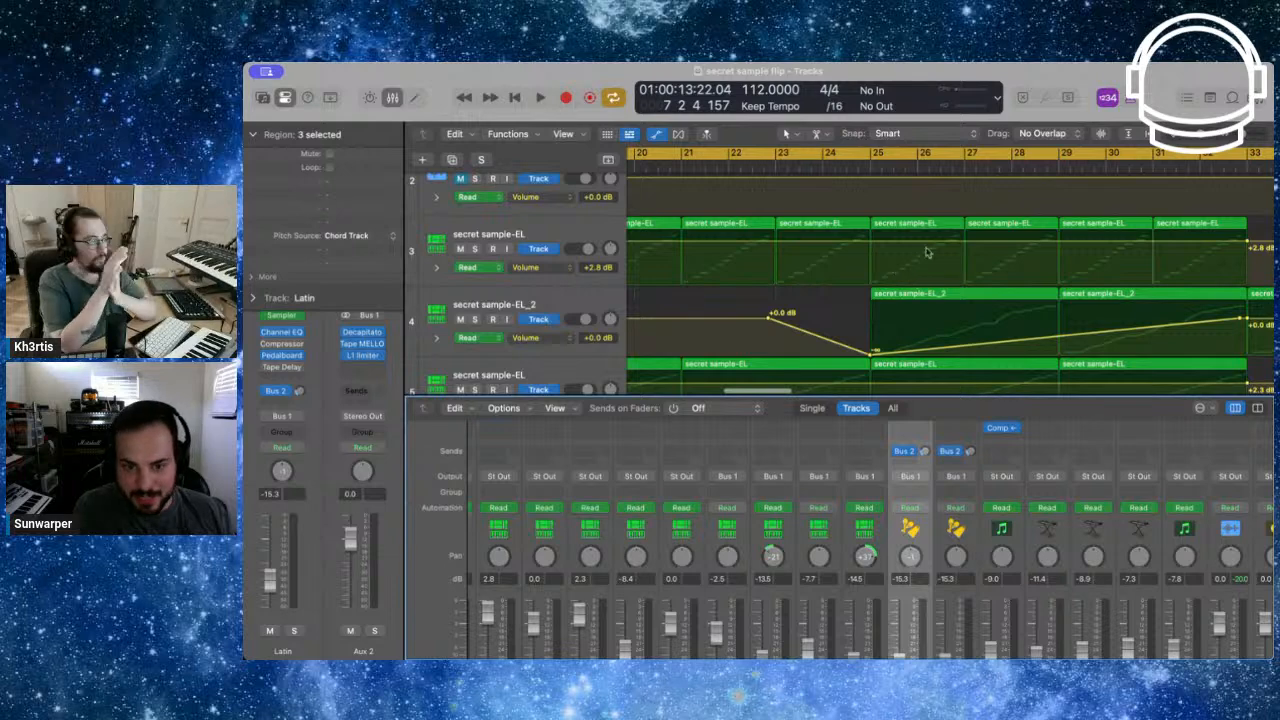
scroll(927, 252, "left", 5)
scroll(927, 252, "down", 5)
scroll(927, 252, "down", 6)
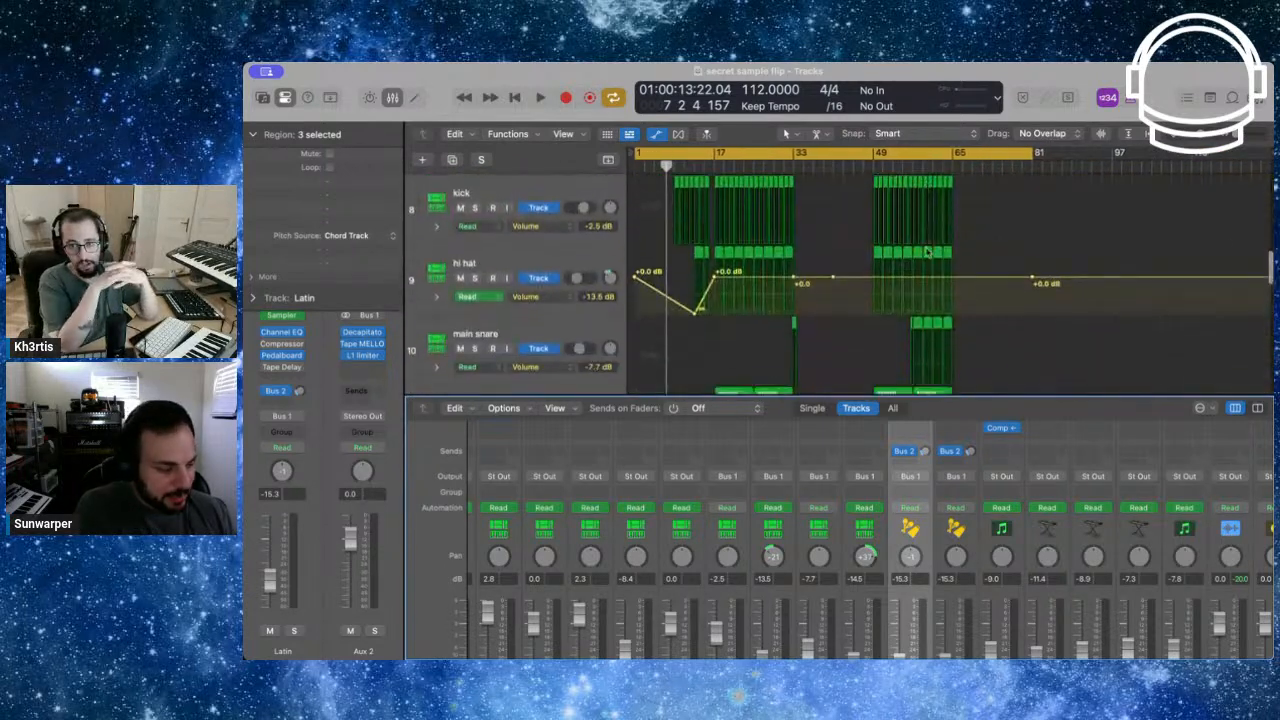
scroll(927, 252, "down", 1)
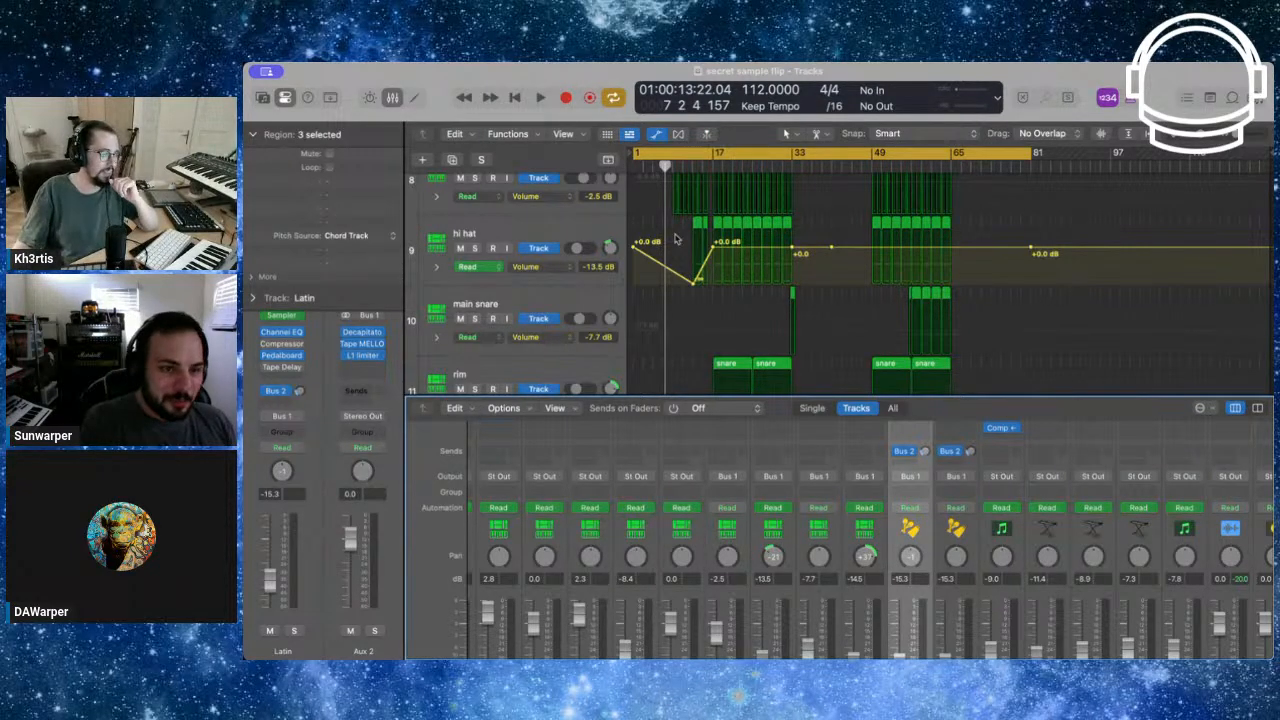
scroll(667, 343, "down", 10)
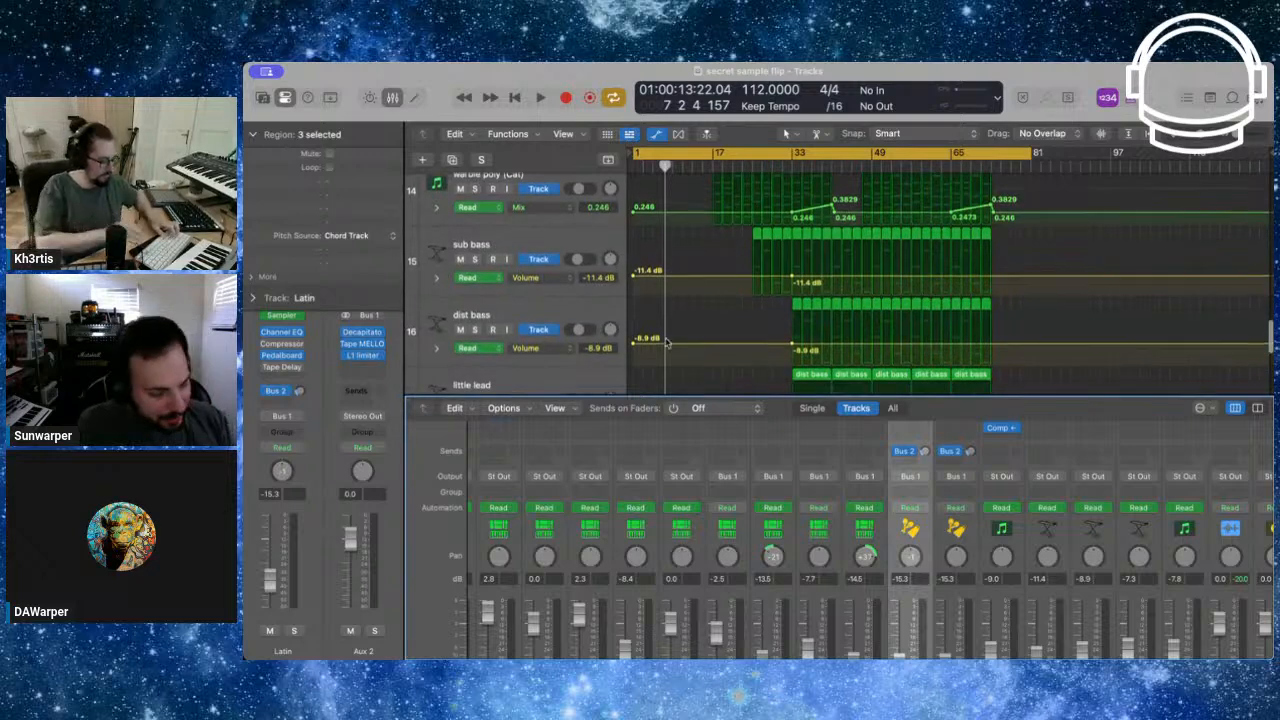
scroll(667, 343, "down", 10)
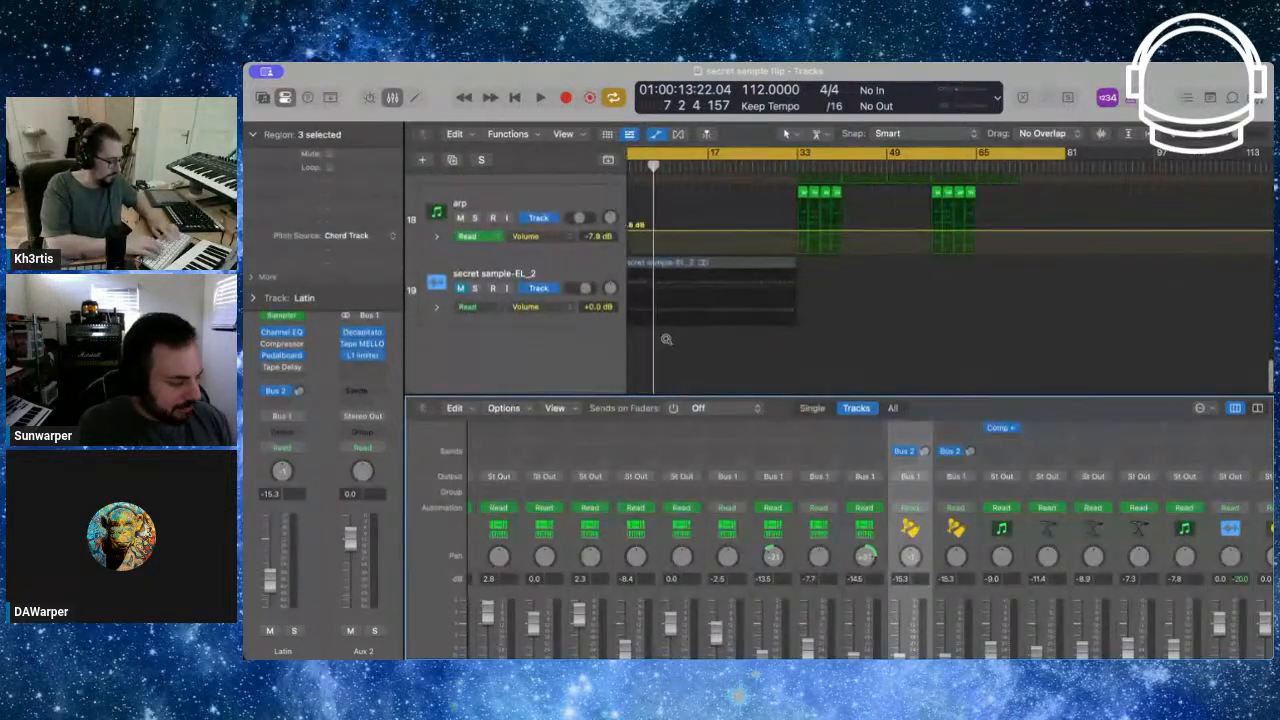
Solo the secret sample-EL_2 audio track beneath the arp and play it from the start of the project
scroll(667, 343, "left", 1)
left_click(475, 291)
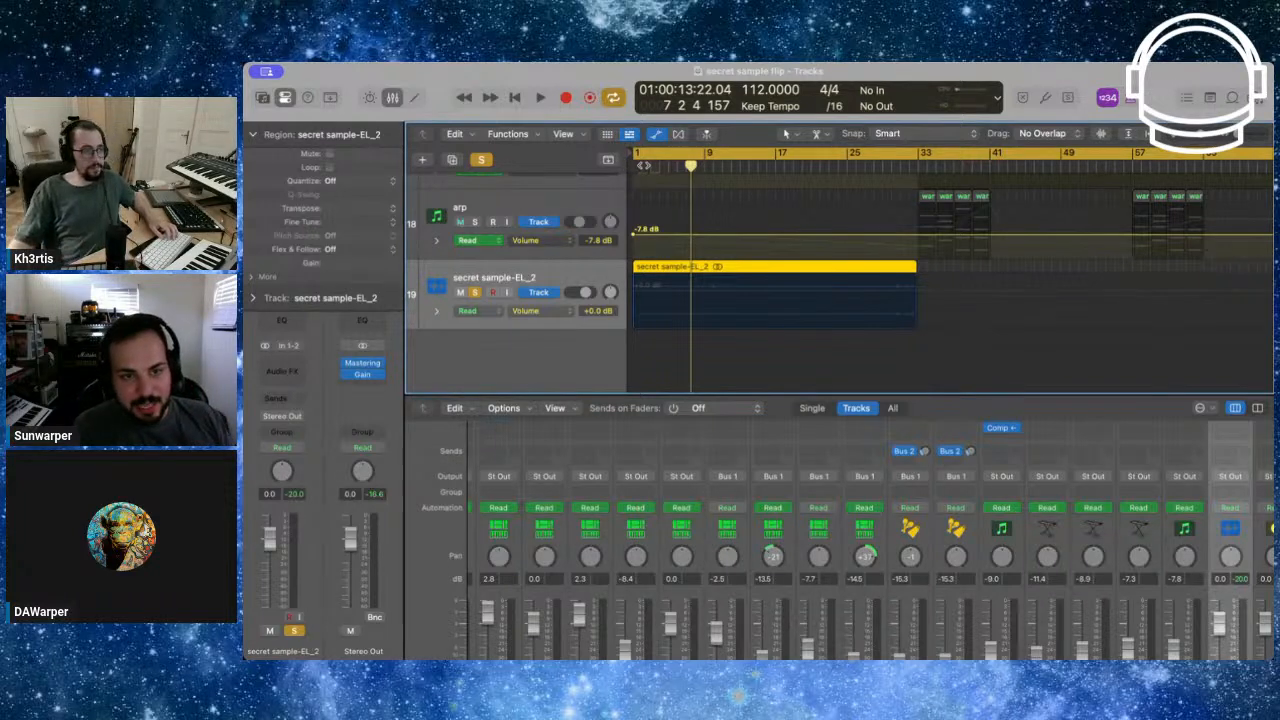
key("Return")
key("space")
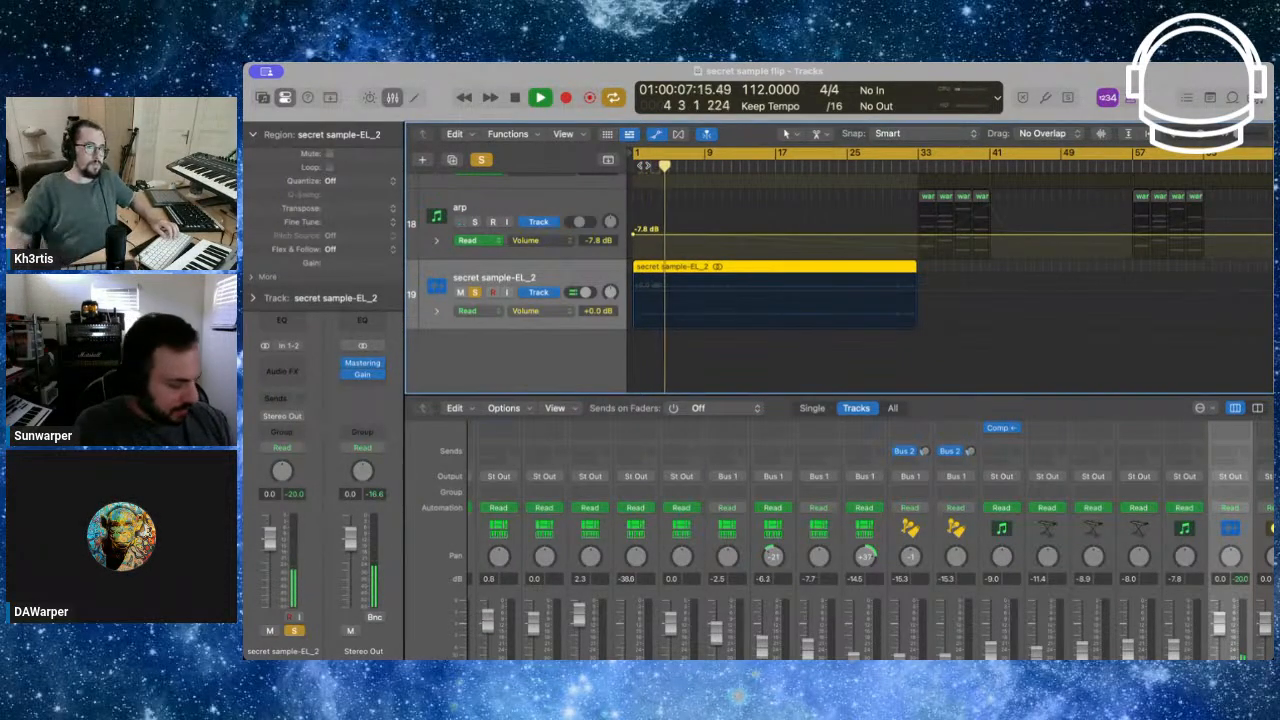
Listen to the soloed secret sample-EL_2 track, return the playhead to bar 1 with playback stopped, and turn off cycle mode
scroll(697, 200, "up", 5)
scroll(697, 200, "up", 2)
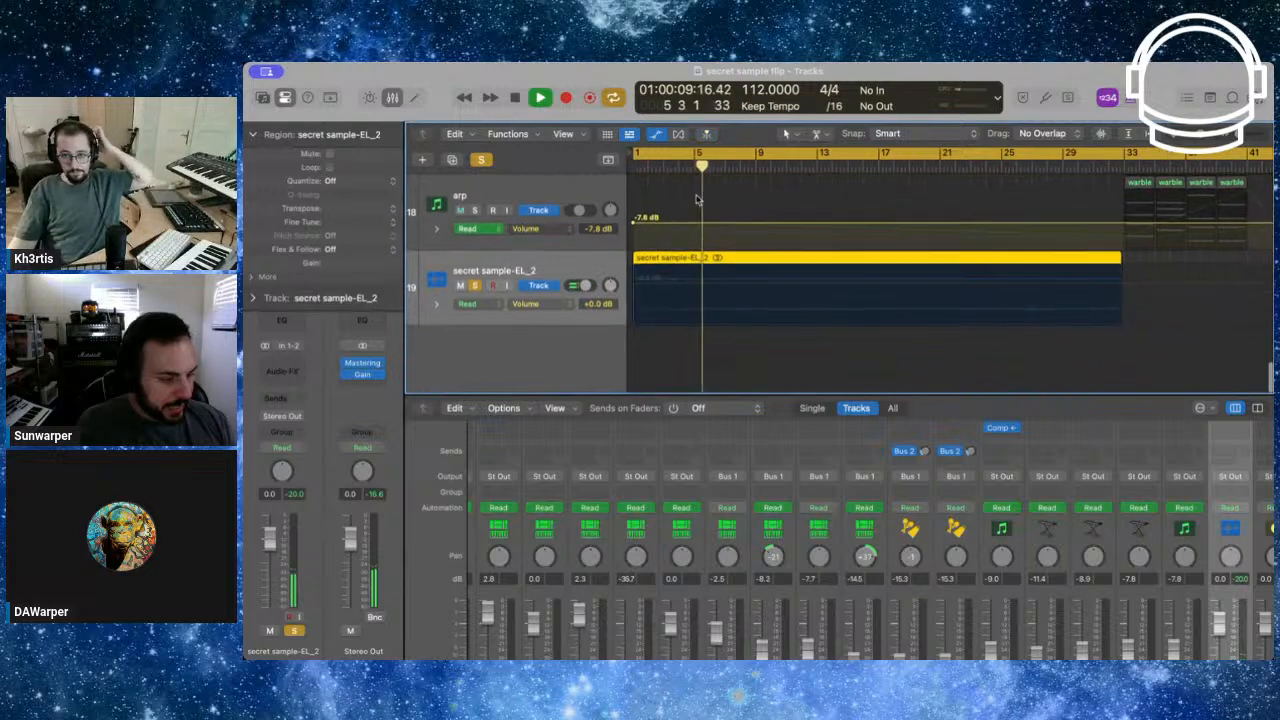
scroll(697, 200, "up", 2)
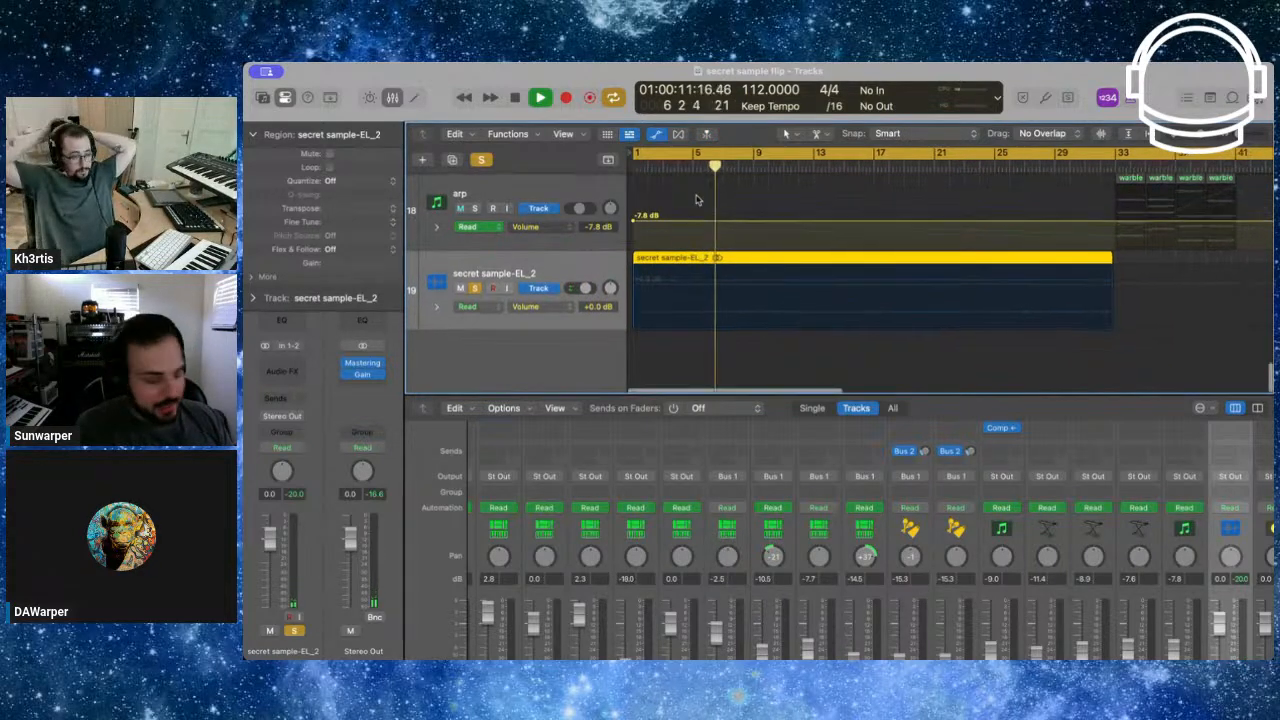
scroll(697, 200, "up", 2)
scroll(697, 200, "down", 2)
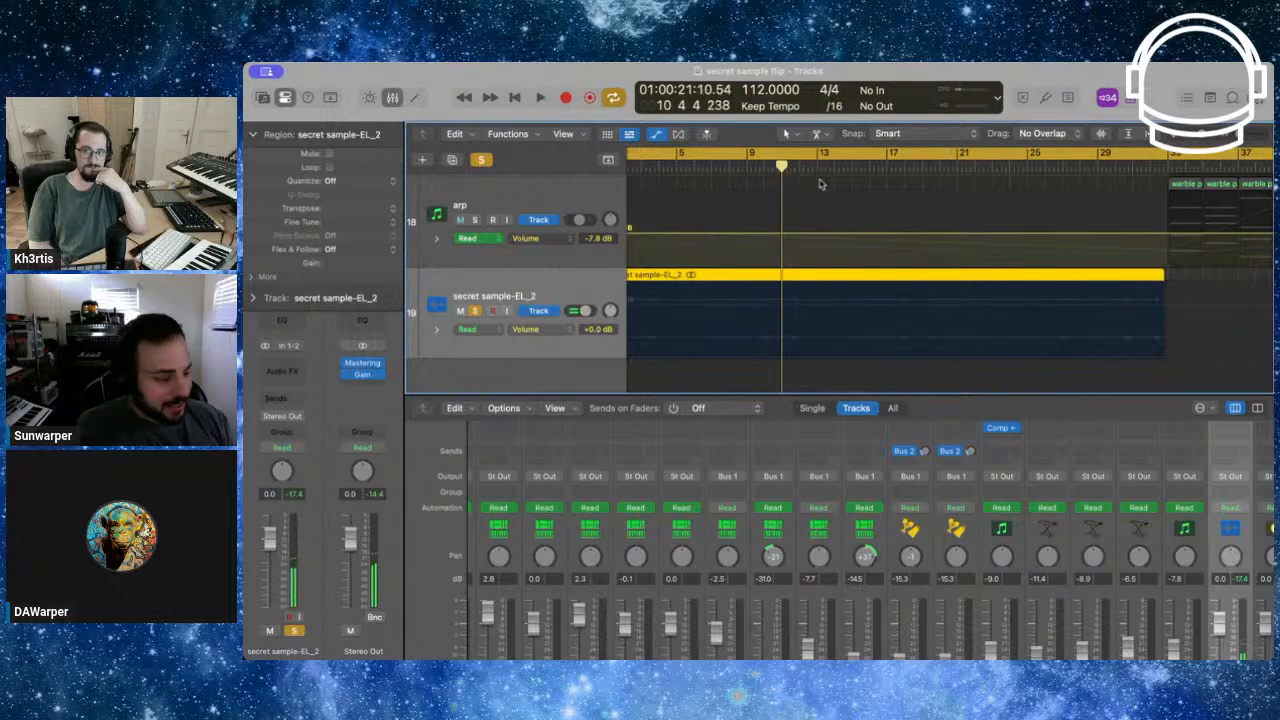
scroll(800, 253, "down", 2)
key("space")
key("space")
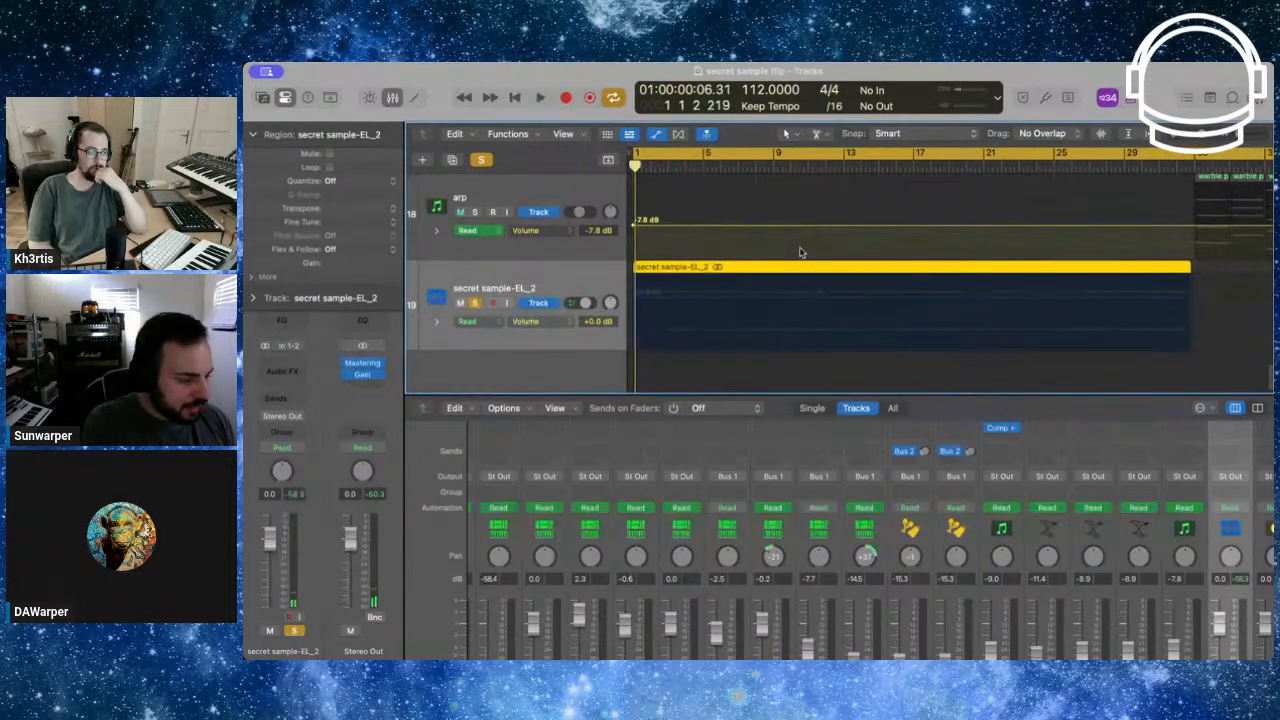
key("c")
scroll(786, 226, "down", 2)
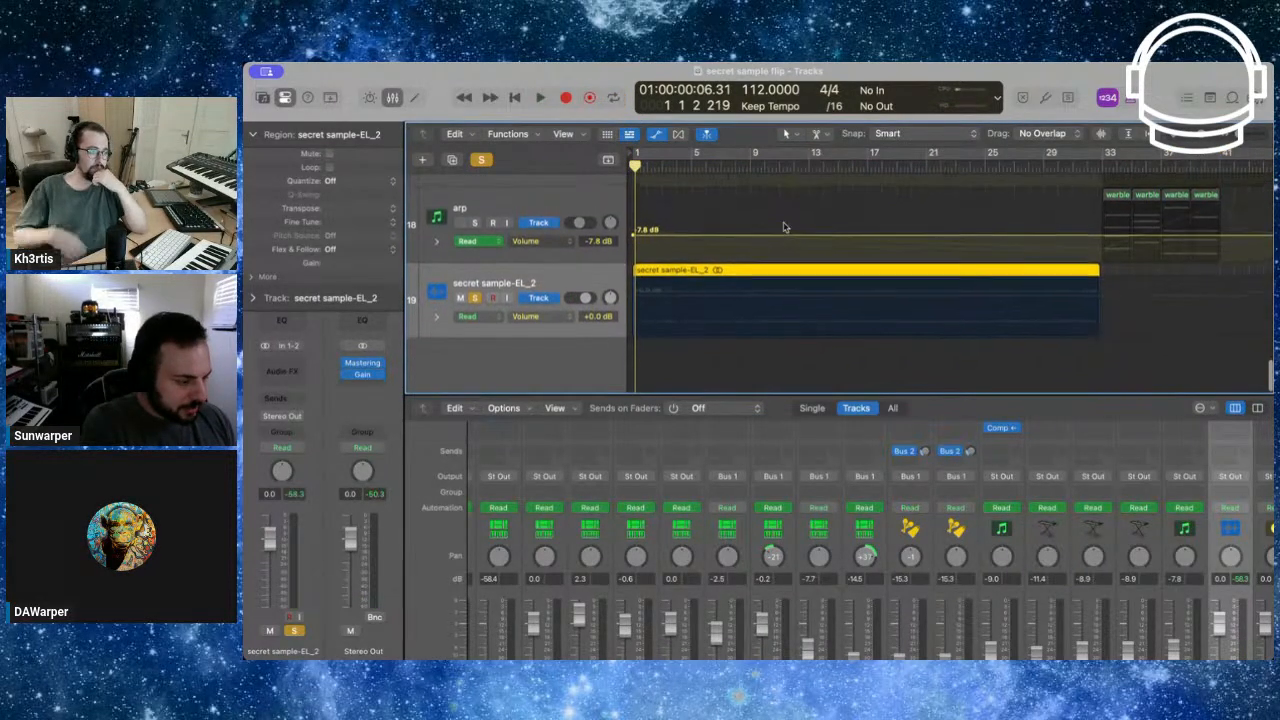
scroll(865, 288, "down", 2)
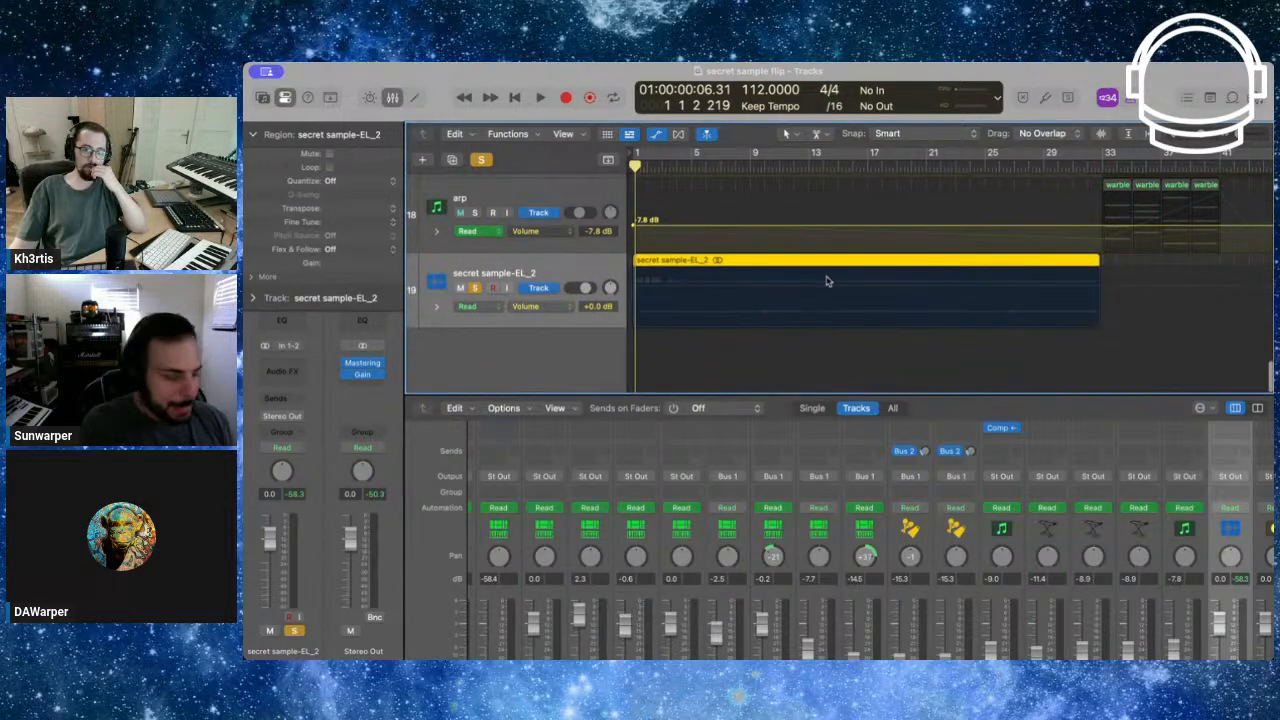
scroll(790, 262, "up", 3)
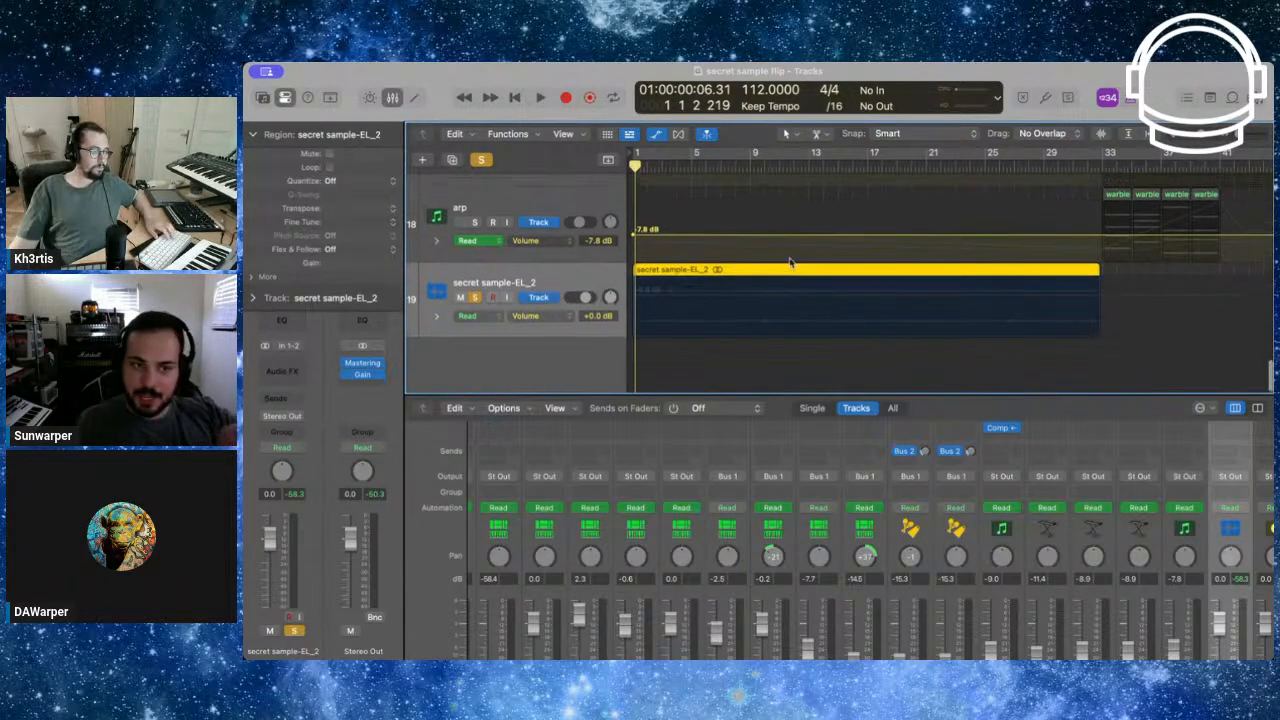
Solo the secret sample-EL track 3 in place of the audio track beneath the arp, and place the playhead at bar 5
scroll(789, 262, "up", 10)
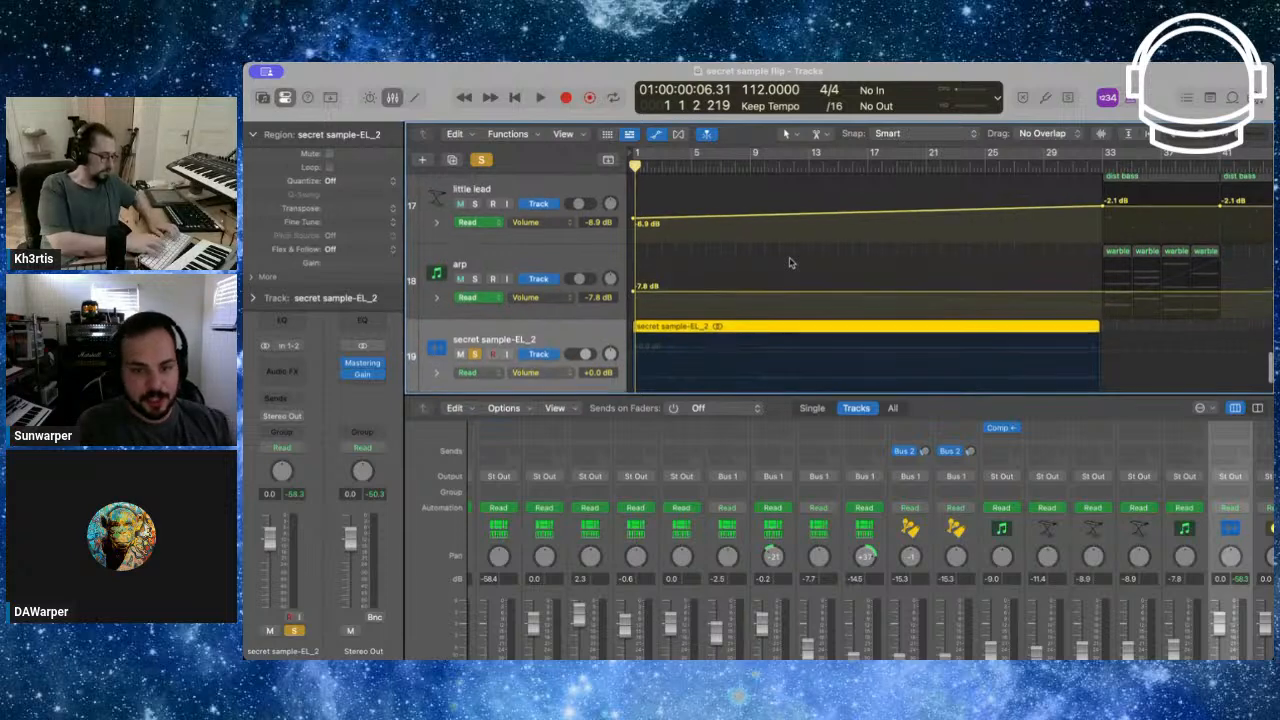
scroll(789, 262, "up", 5)
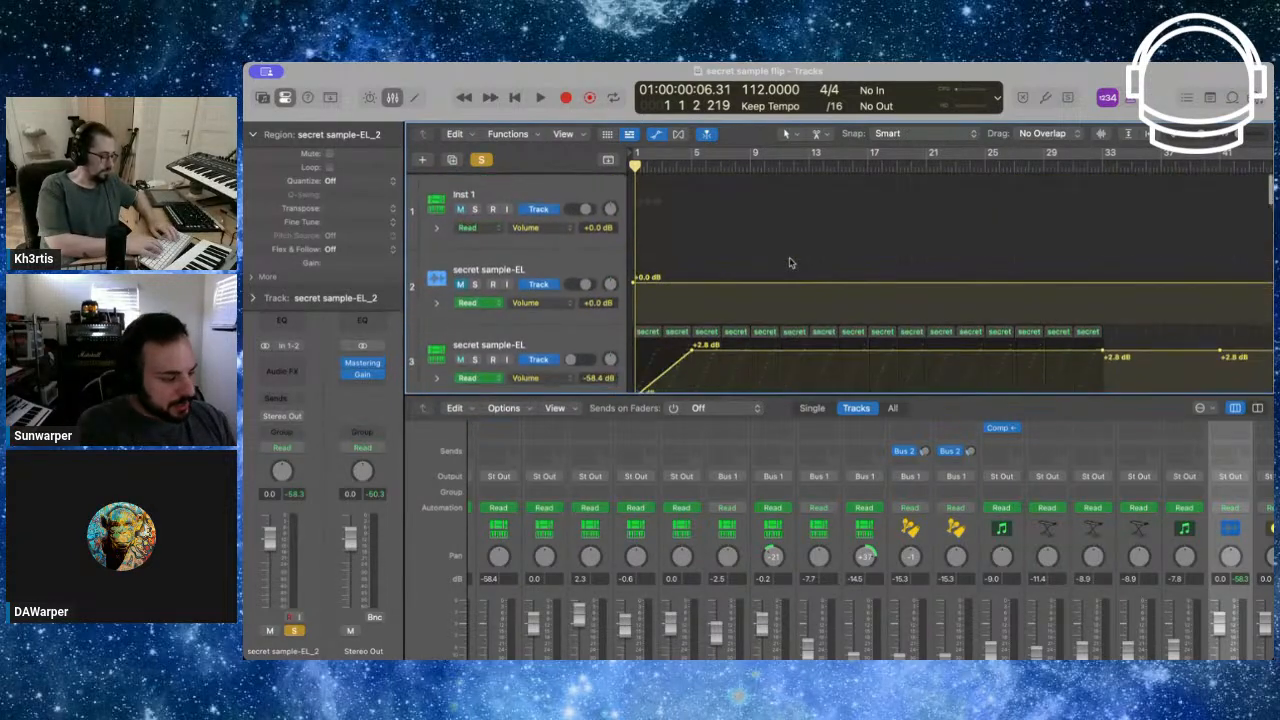
left_click(475, 313)
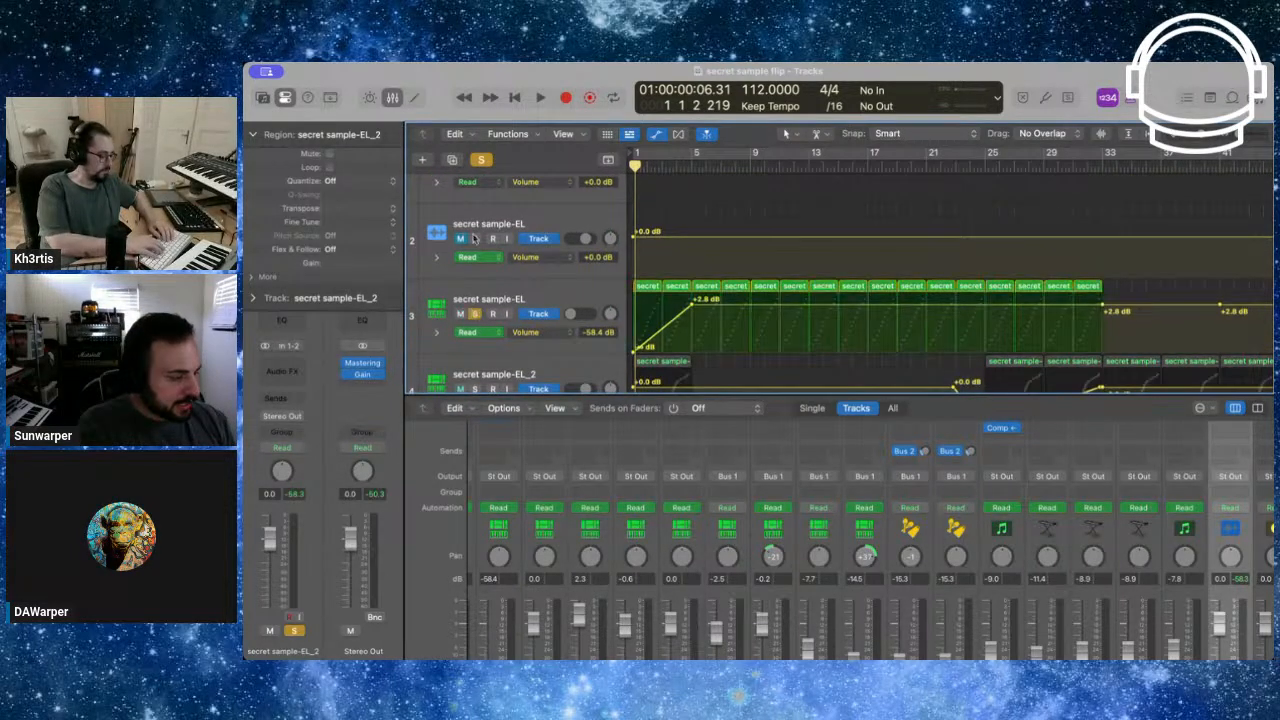
left_click(480, 160)
left_click(475, 314)
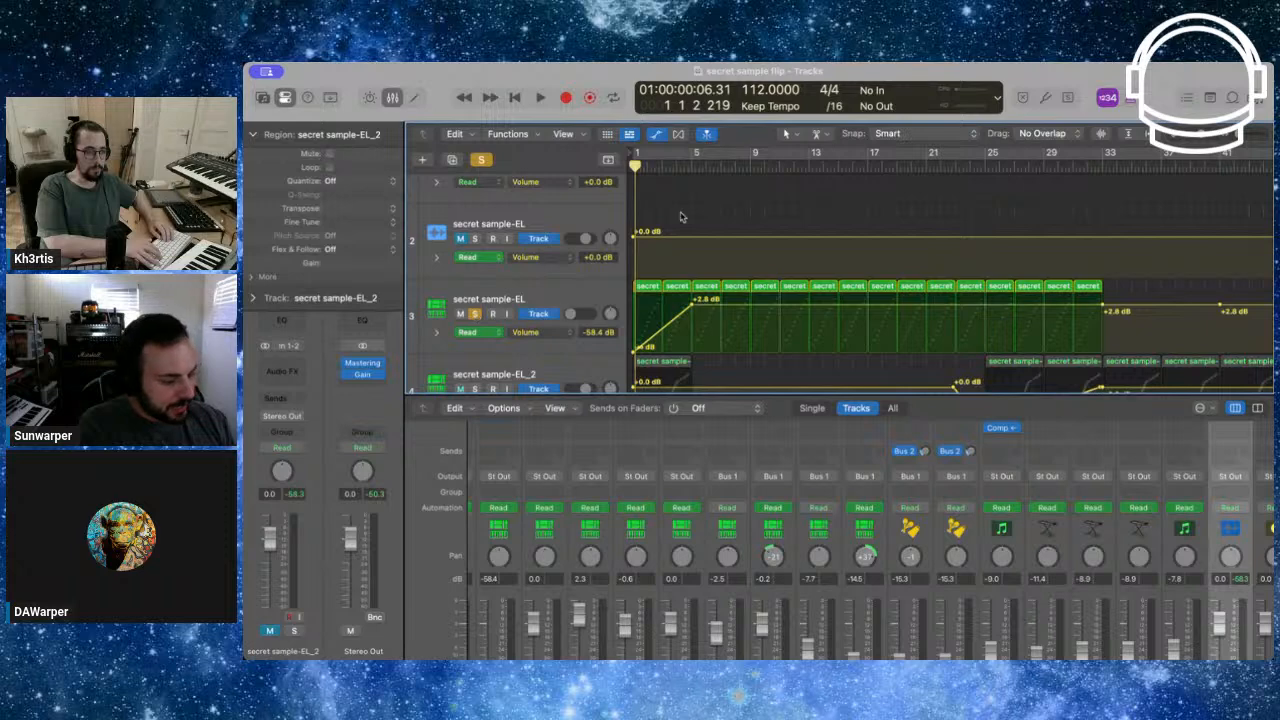
left_click(690, 166)
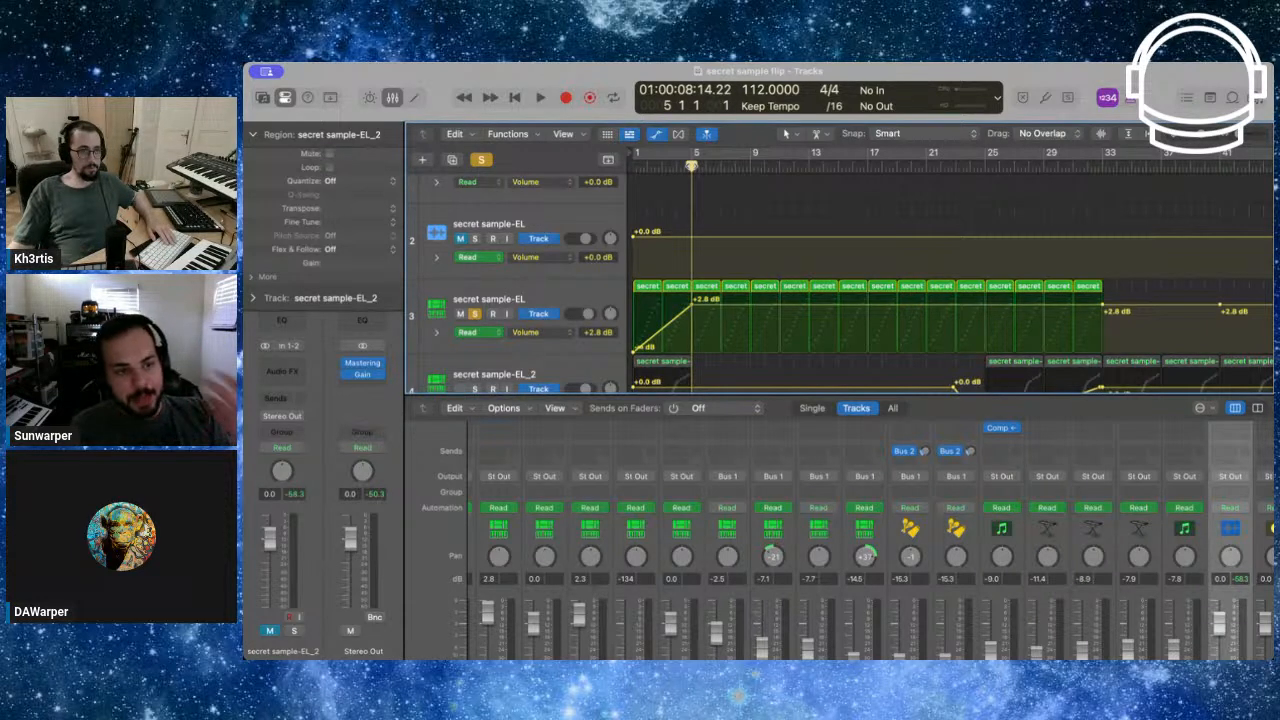
Open track 3's region at bar 5 in the Piano Roll and examine its rising note pattern up close
double_click(708, 291)
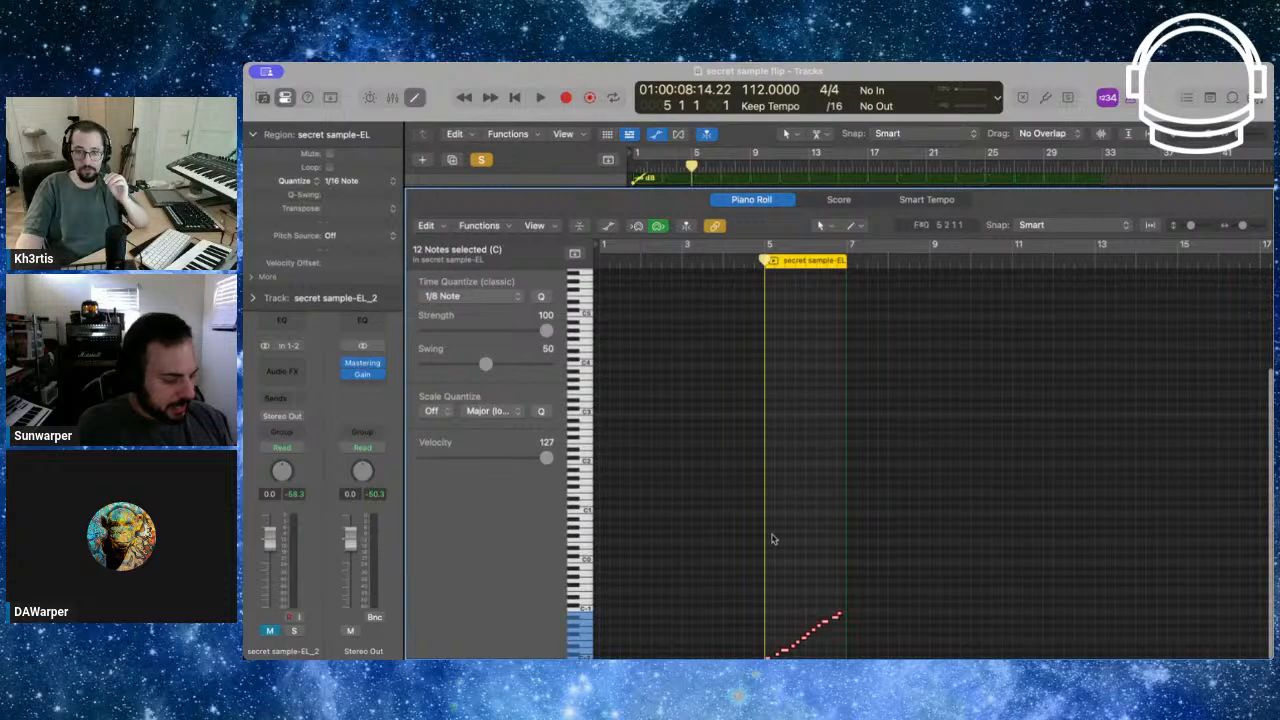
scroll(772, 539, "up", 3)
scroll(772, 539, "down", 5)
scroll(772, 539, "up", 5)
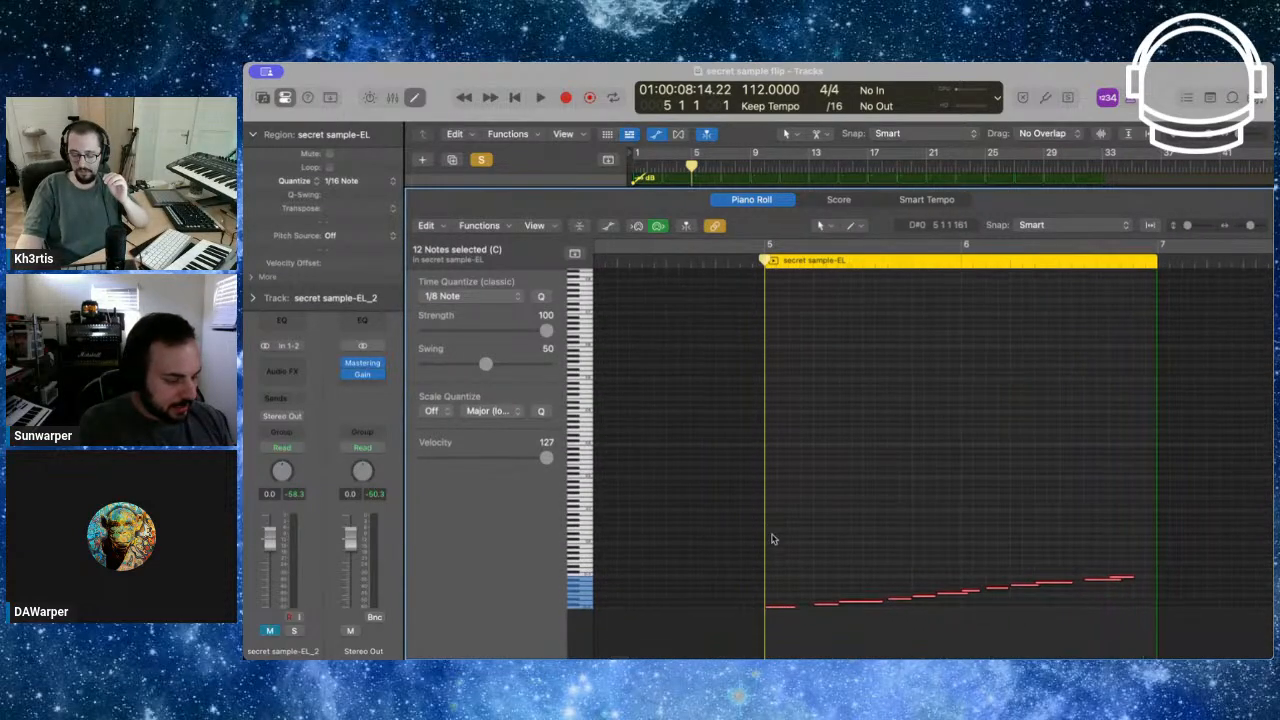
scroll(783, 642, "up", 1)
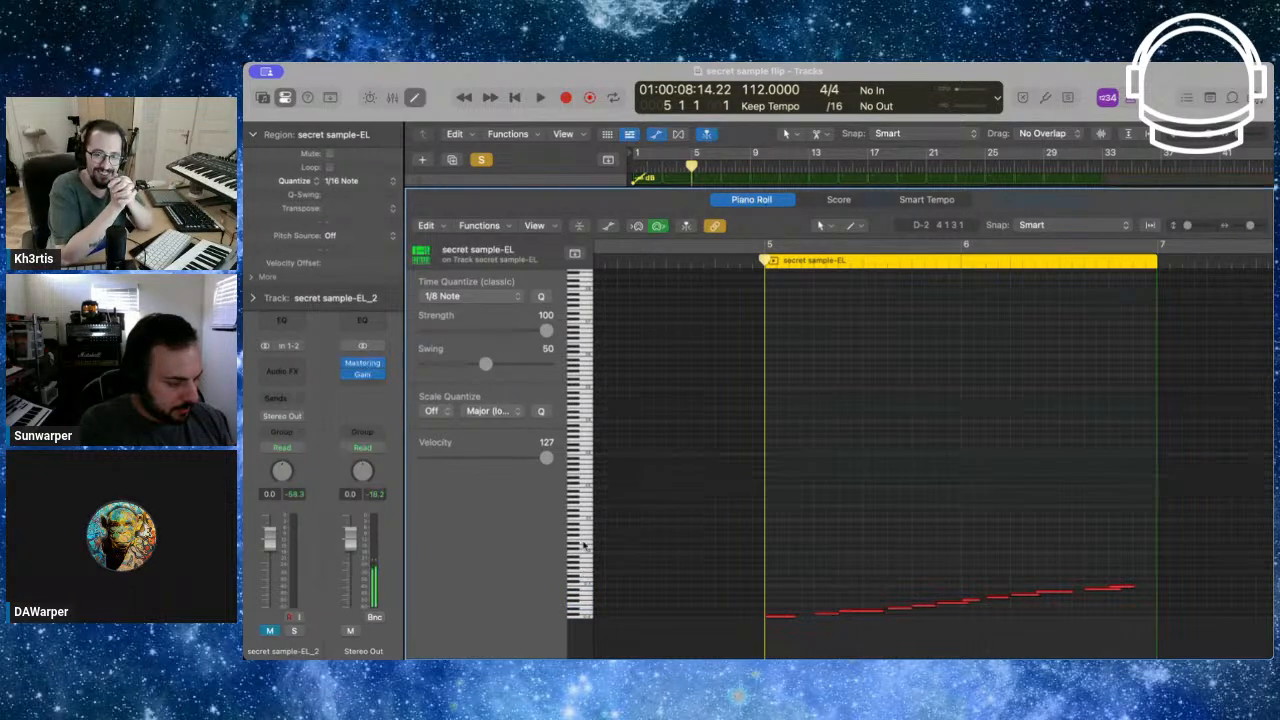
Play the soloed track 3 briefly from bar 5, close the Piano Roll, and return to its regions in the arrangement
key("space")
key("p")
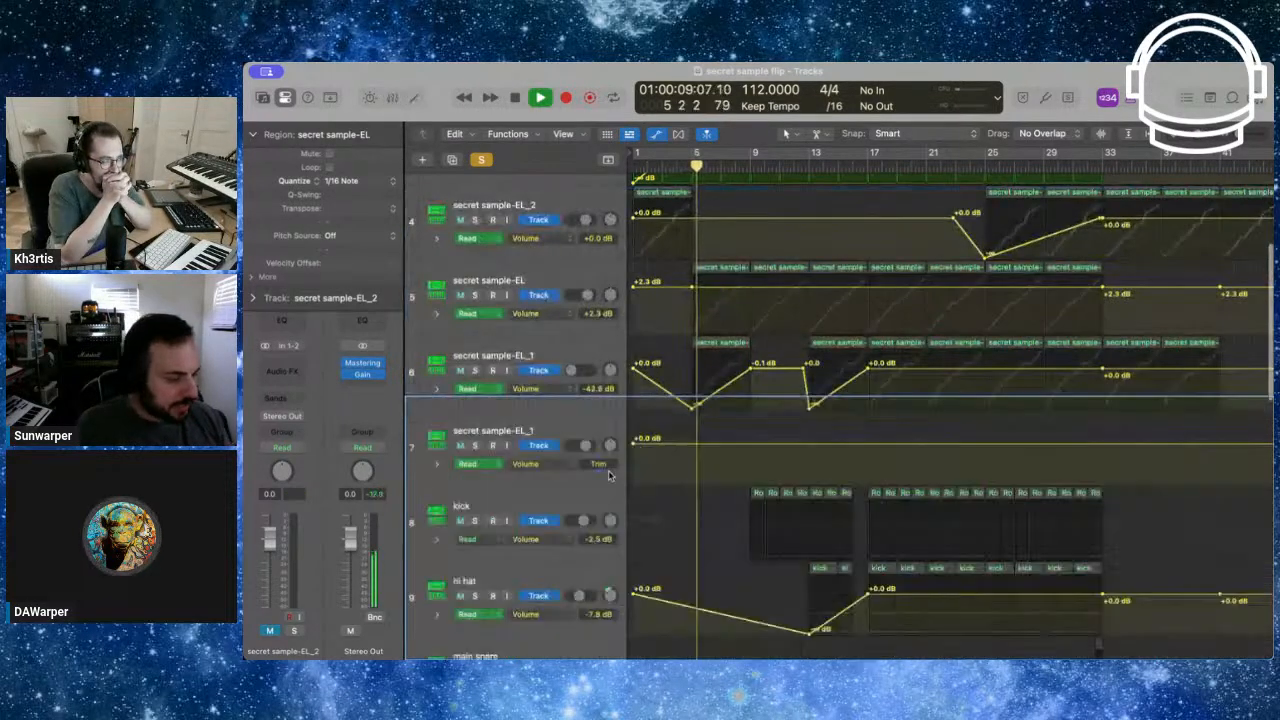
key("space")
scroll(610, 476, "up", 4)
scroll(610, 476, "up", 5)
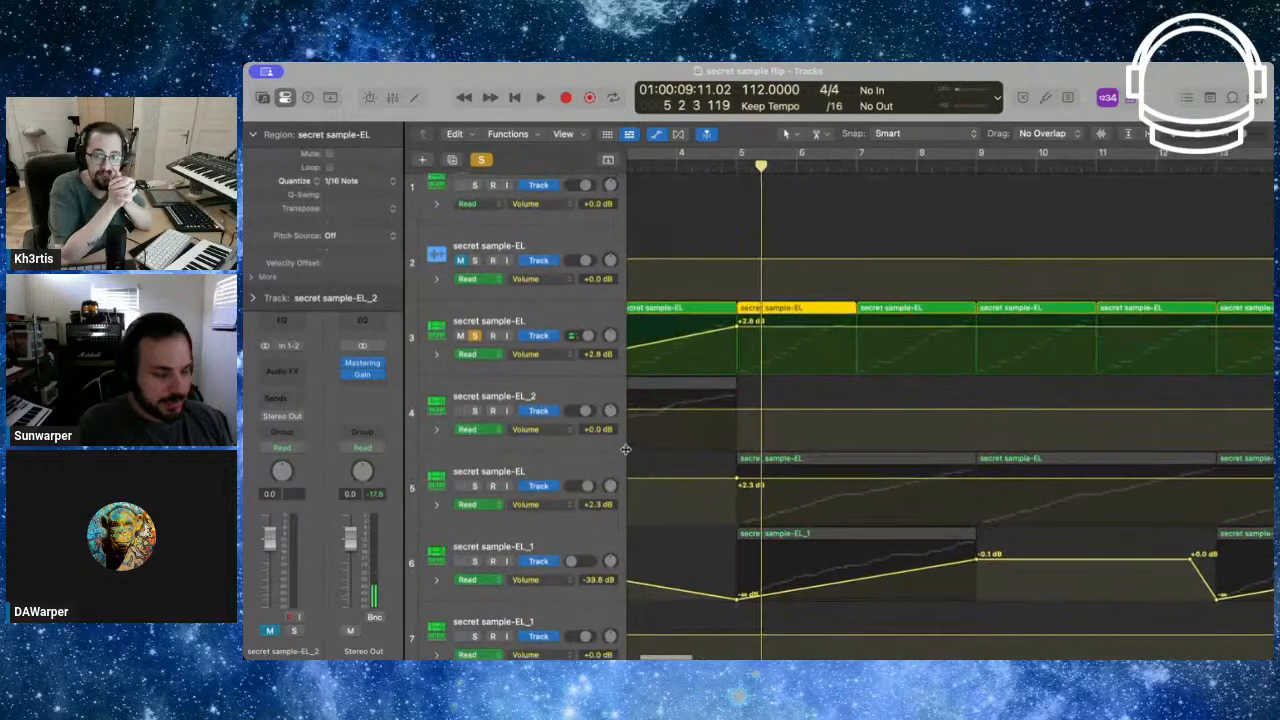
Resume playback of the soloed track 3, select the track, and collapse the Region inspector to expose its full plug-in chain
scroll(620, 460, "up", 1)
key("space")
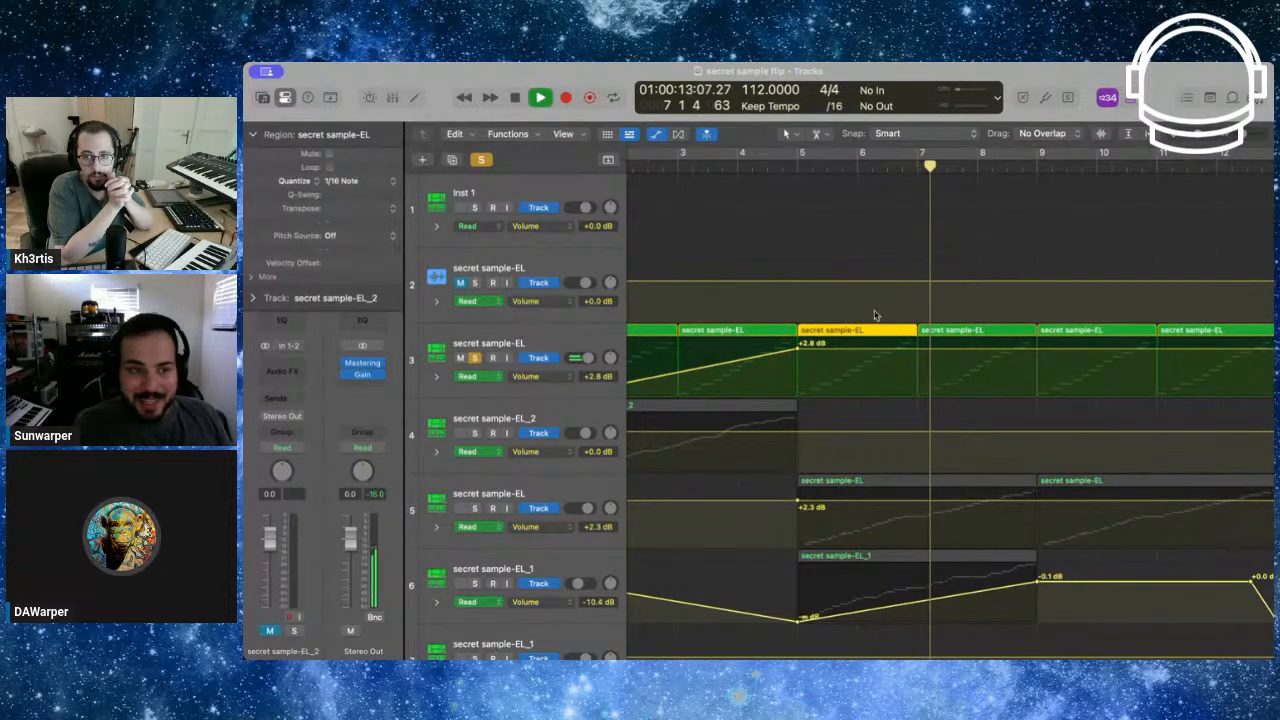
left_click(441, 330)
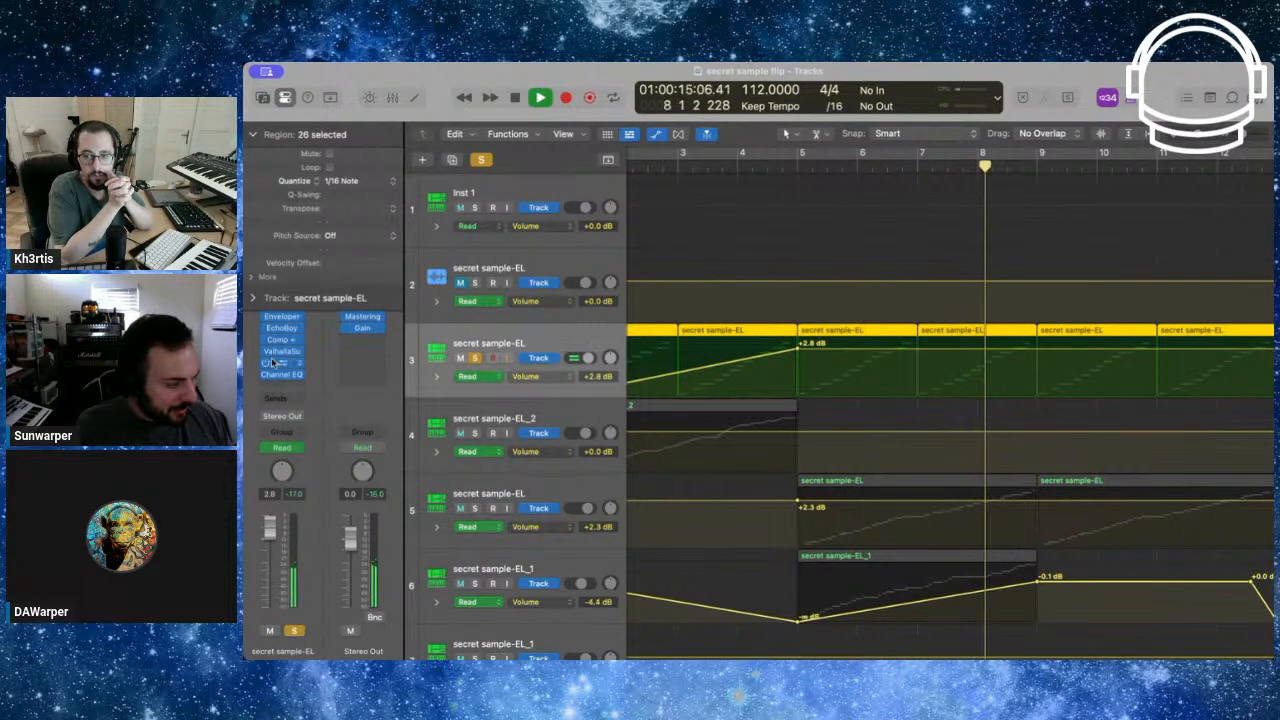
left_click(254, 135)
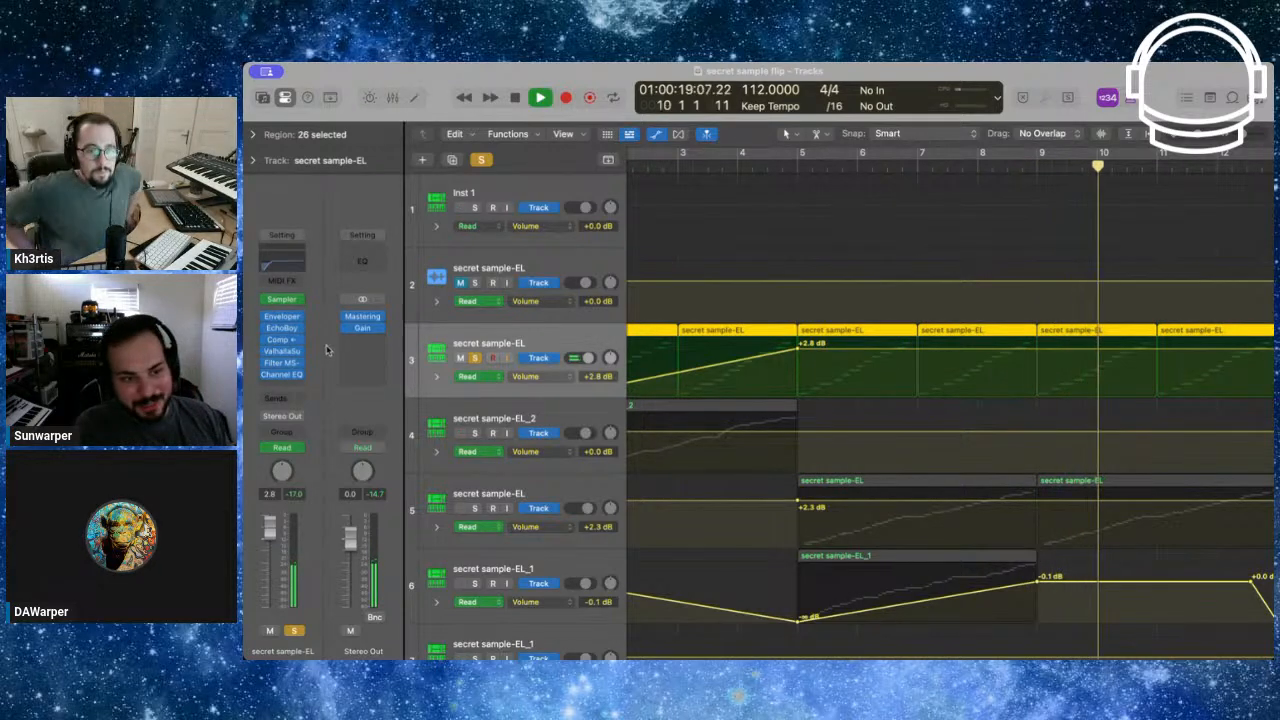
Stop playback, move the solo from track 3 to the secret sample-EL_2 track 4, and return the playhead to the project start
left_click(475, 358)
key("space")
scroll(500, 400, "left", 3)
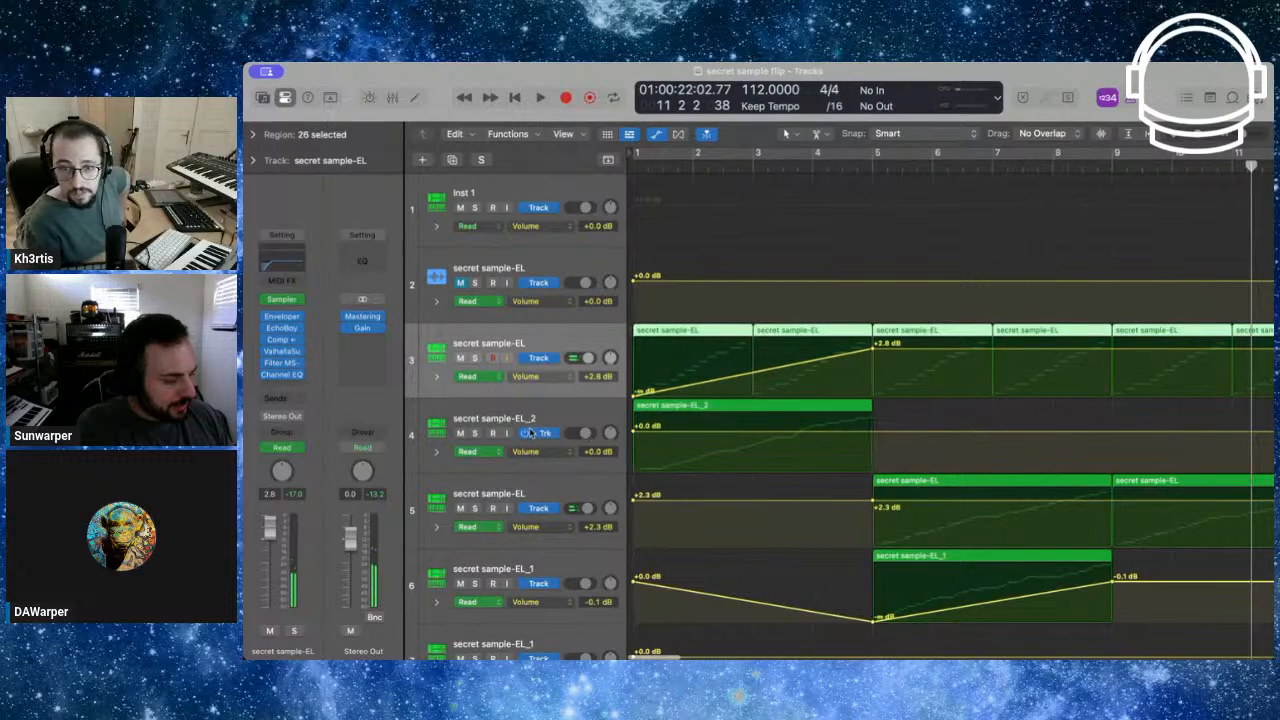
left_click(475, 433)
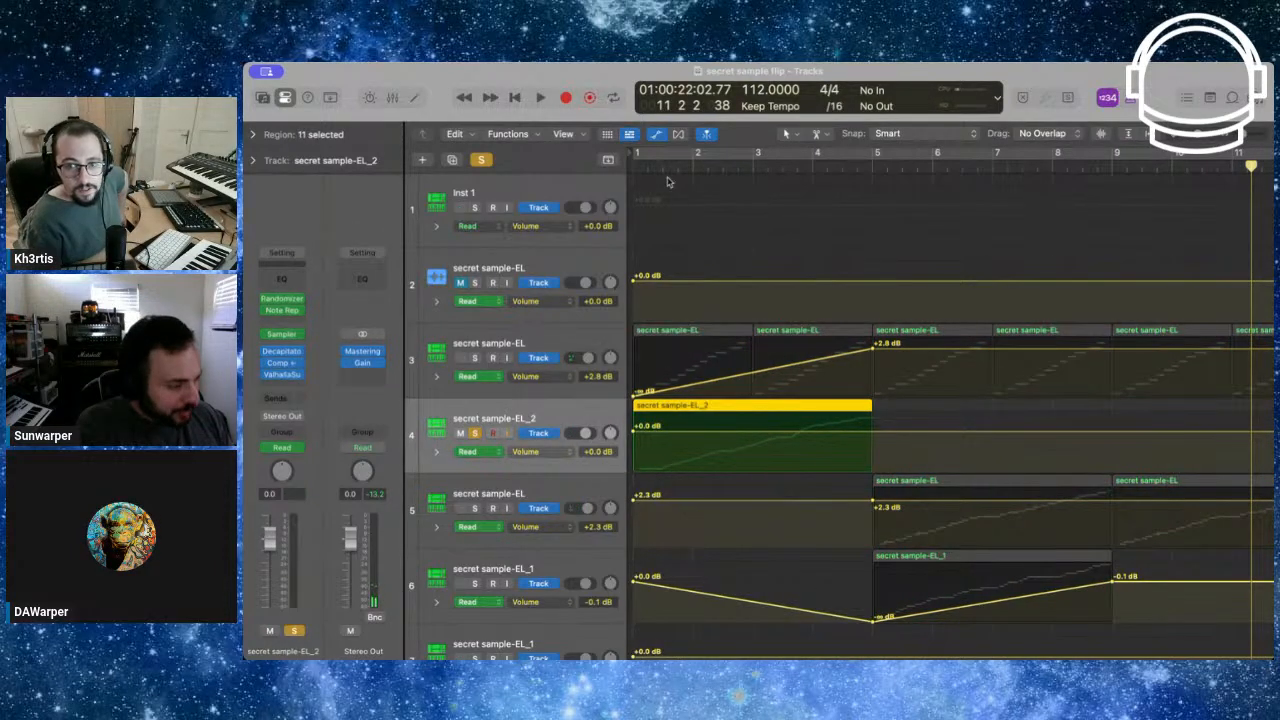
key("Return")
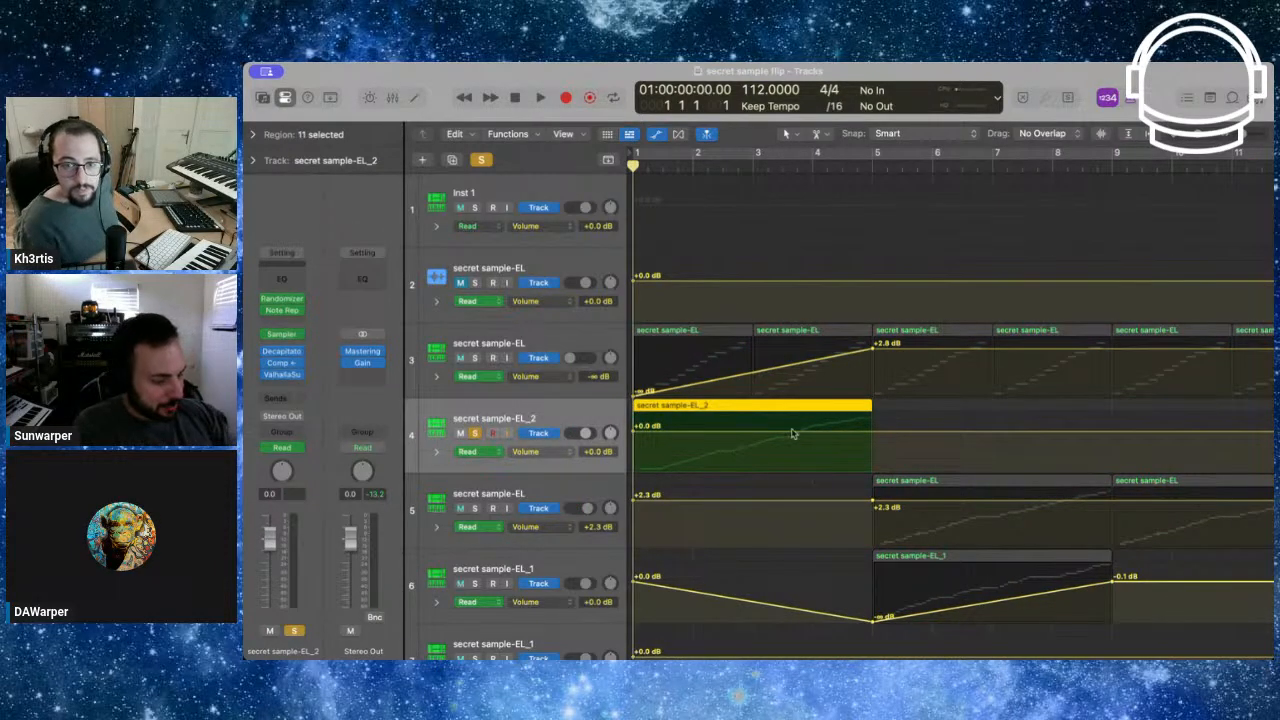
Examine the notes of track 4's first secret sample-EL_2 region in the Piano Roll, and play it back in the arrangement
double_click(747, 410)
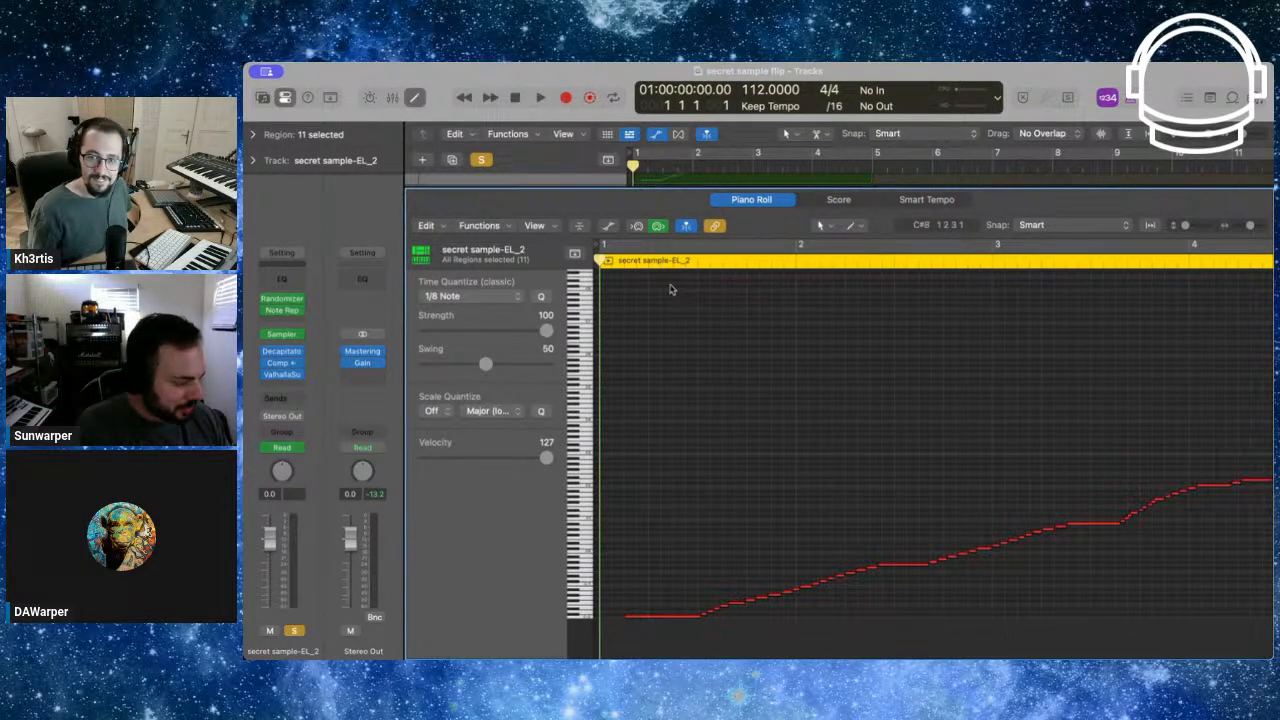
key("space")
key("x")
key("x")
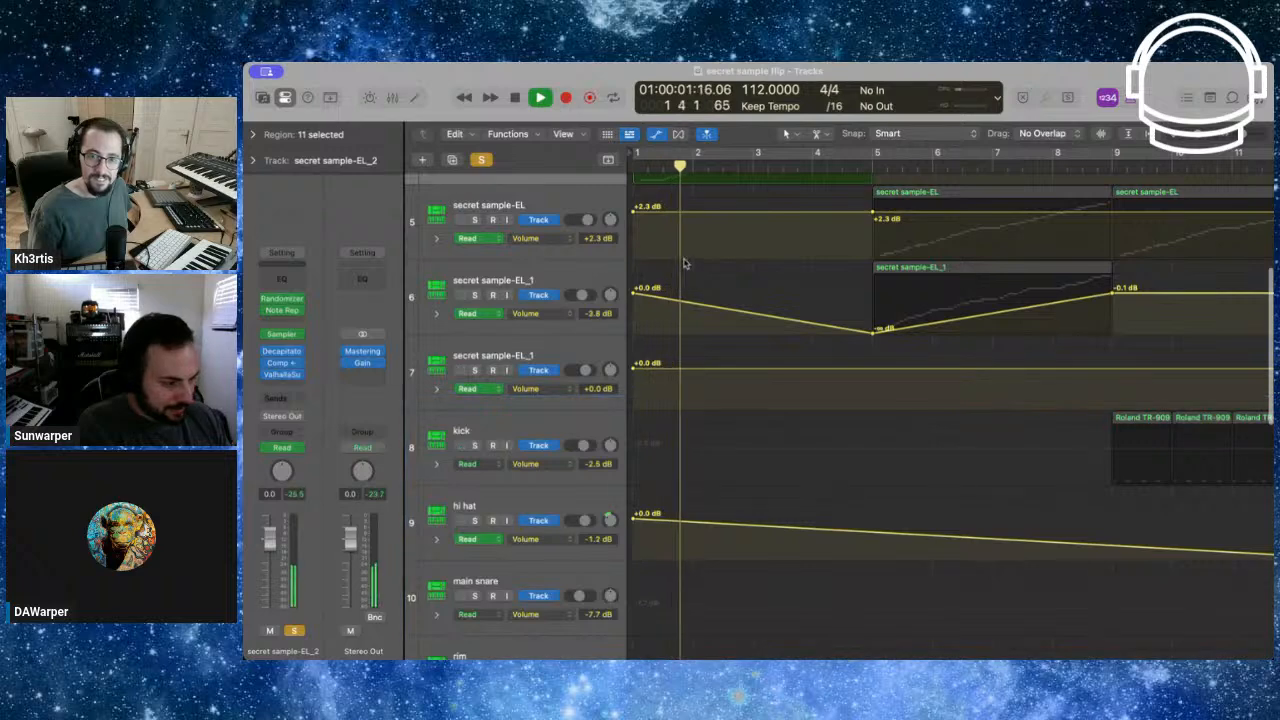
scroll(684, 263, "up", 3)
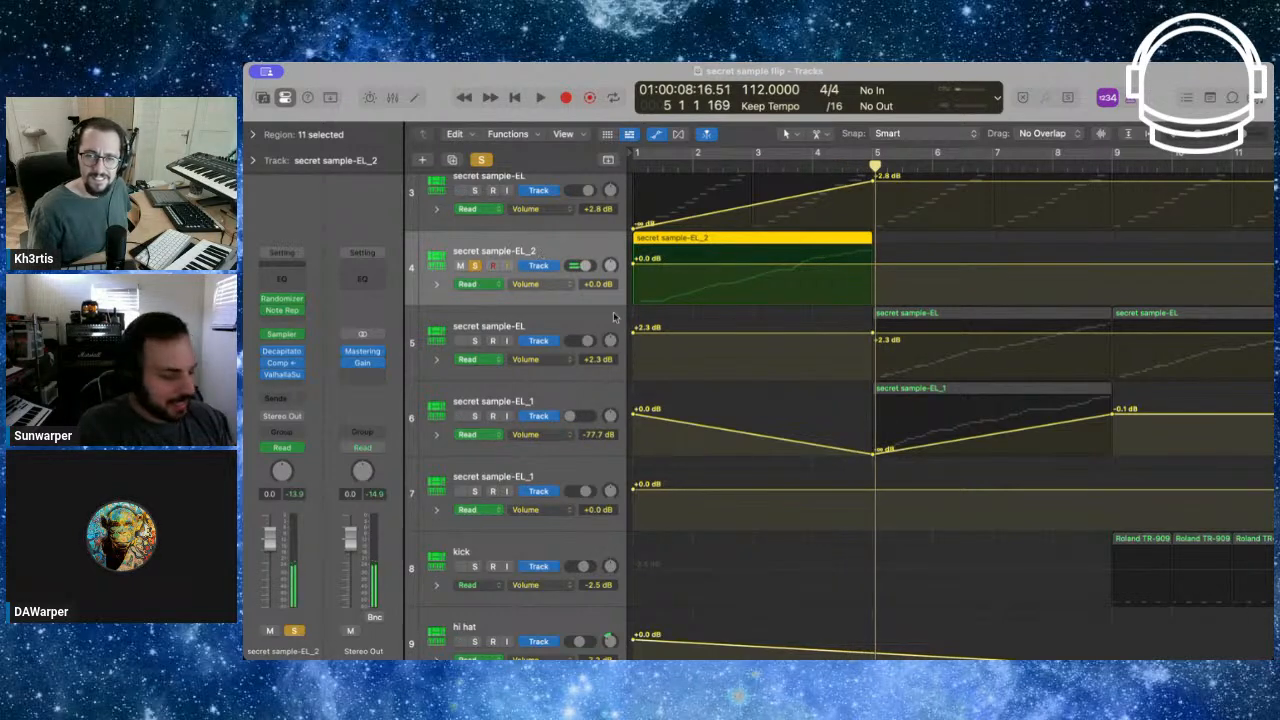
Solo the secret sample-EL track 5 instead of track 4 and play its regions from bar 5
scroll(614, 317, "down", 1)
left_click(474, 305)
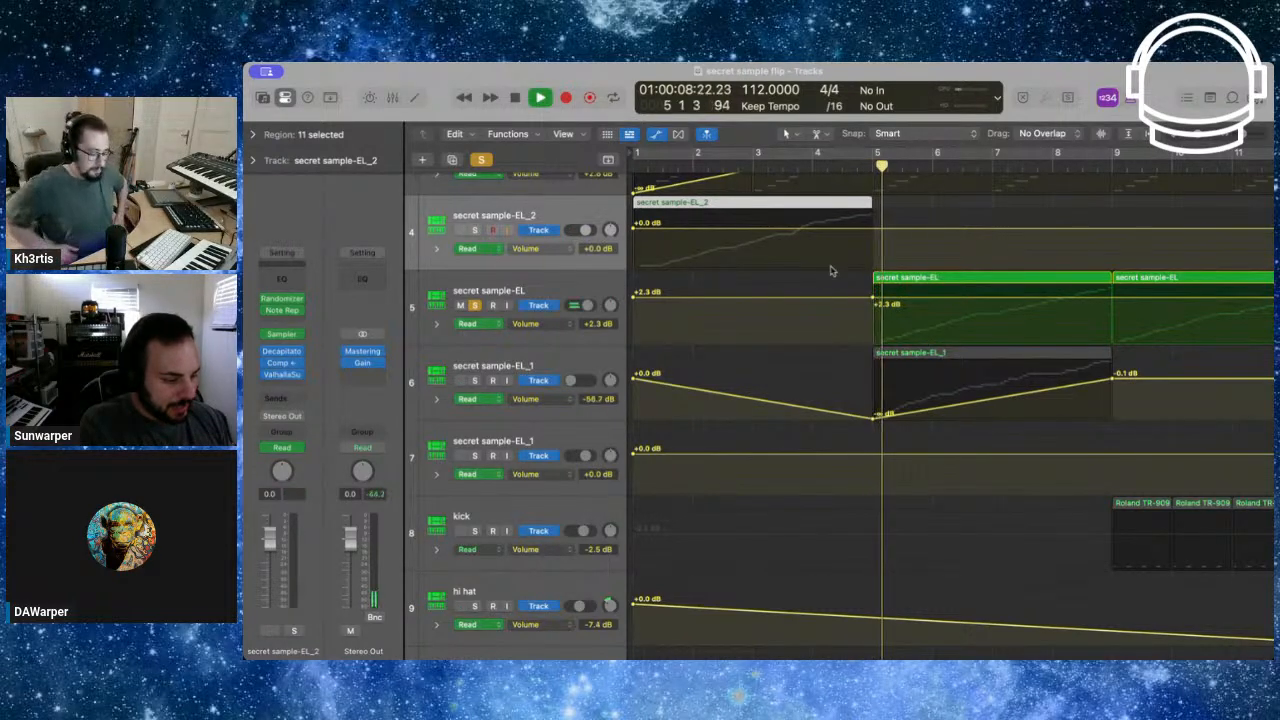
scroll(831, 271, "up", 3)
scroll(831, 271, "down", 1)
scroll(1018, 255, "right", 3)
scroll(1018, 255, "right", 1)
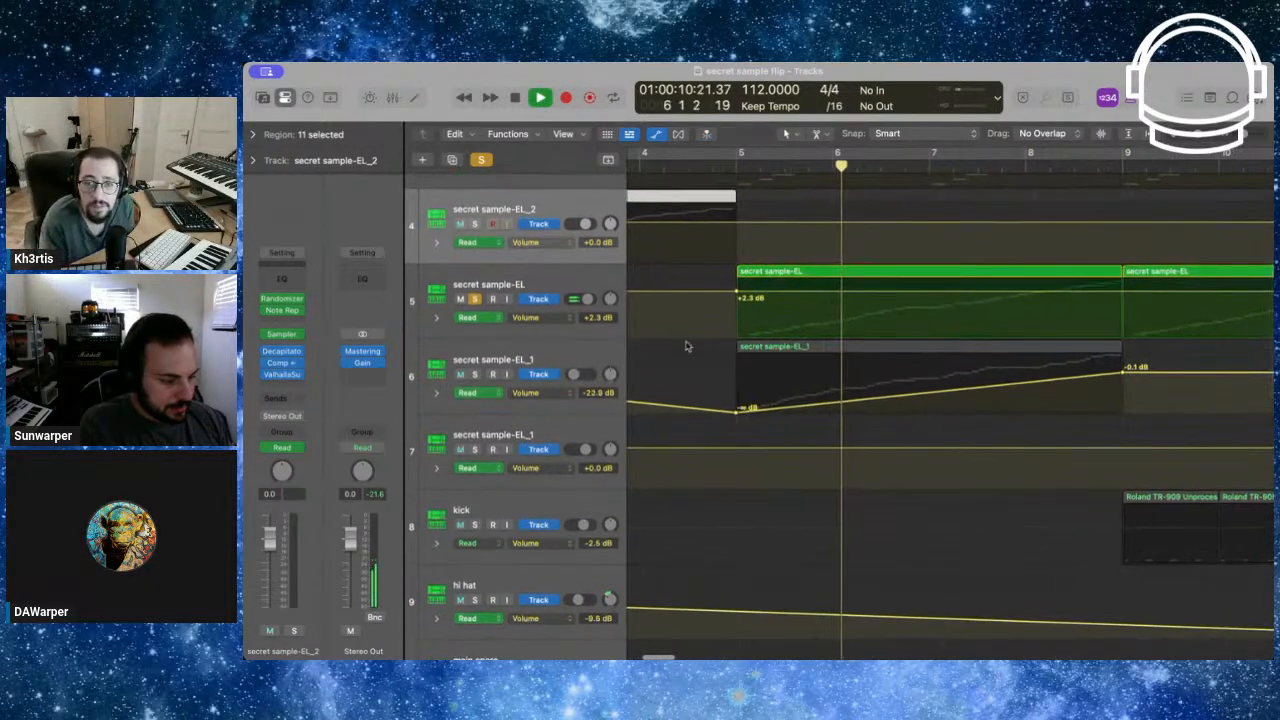
Add the secret sample-EL track 3 to the solo during playback and listen to it together with track 5
scroll(820, 303, "up", 3)
scroll(818, 303, "down", 4)
scroll(820, 303, "up", 3)
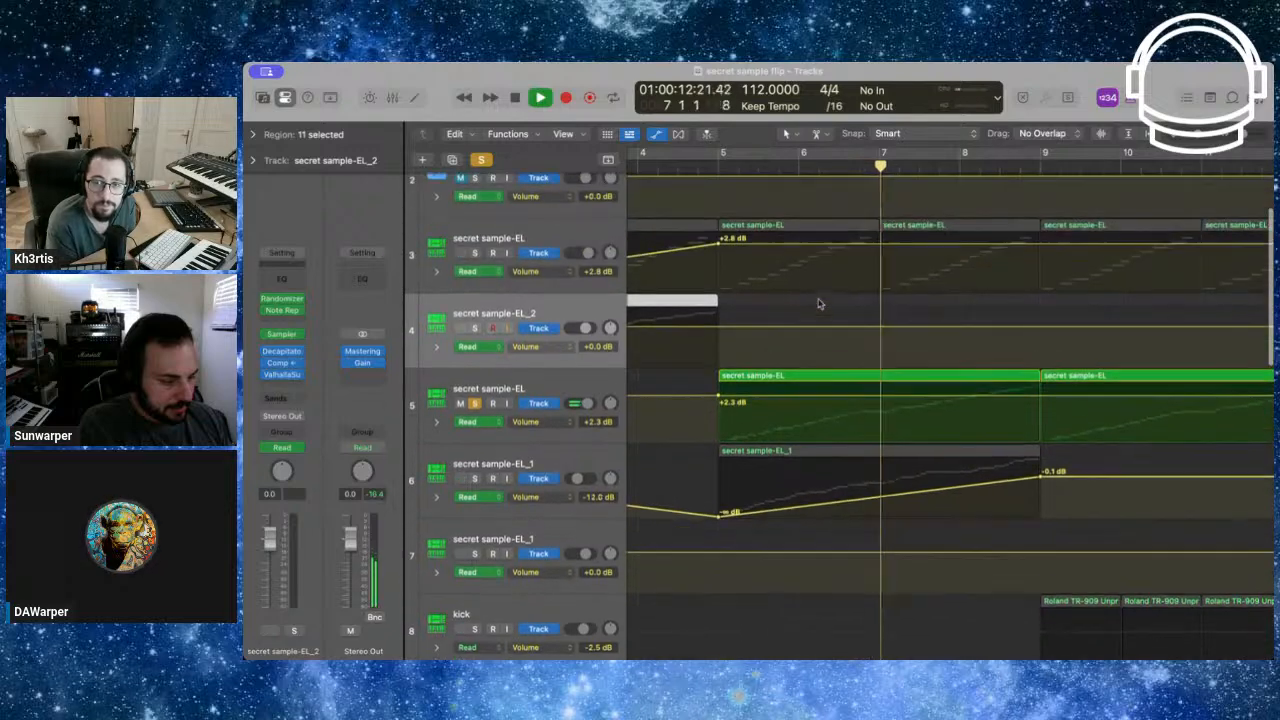
scroll(791, 279, "up", 2)
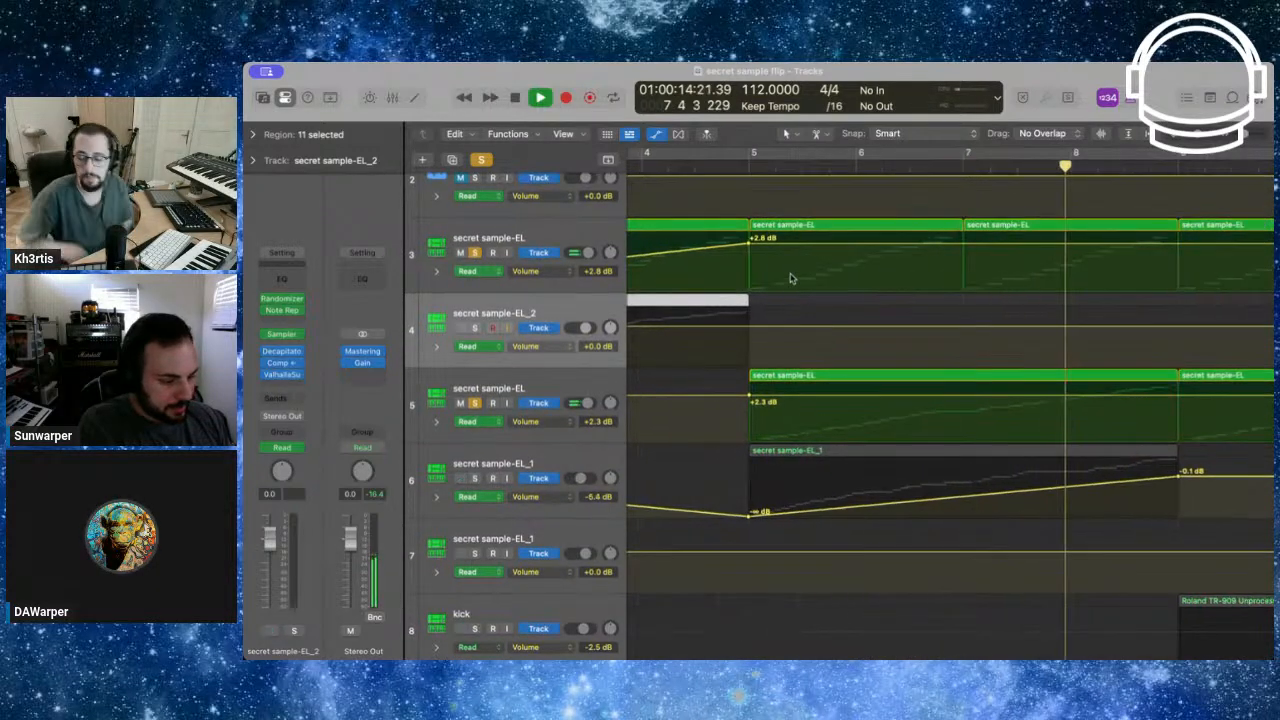
scroll(791, 279, "right", 4)
scroll(790, 278, "right", 5)
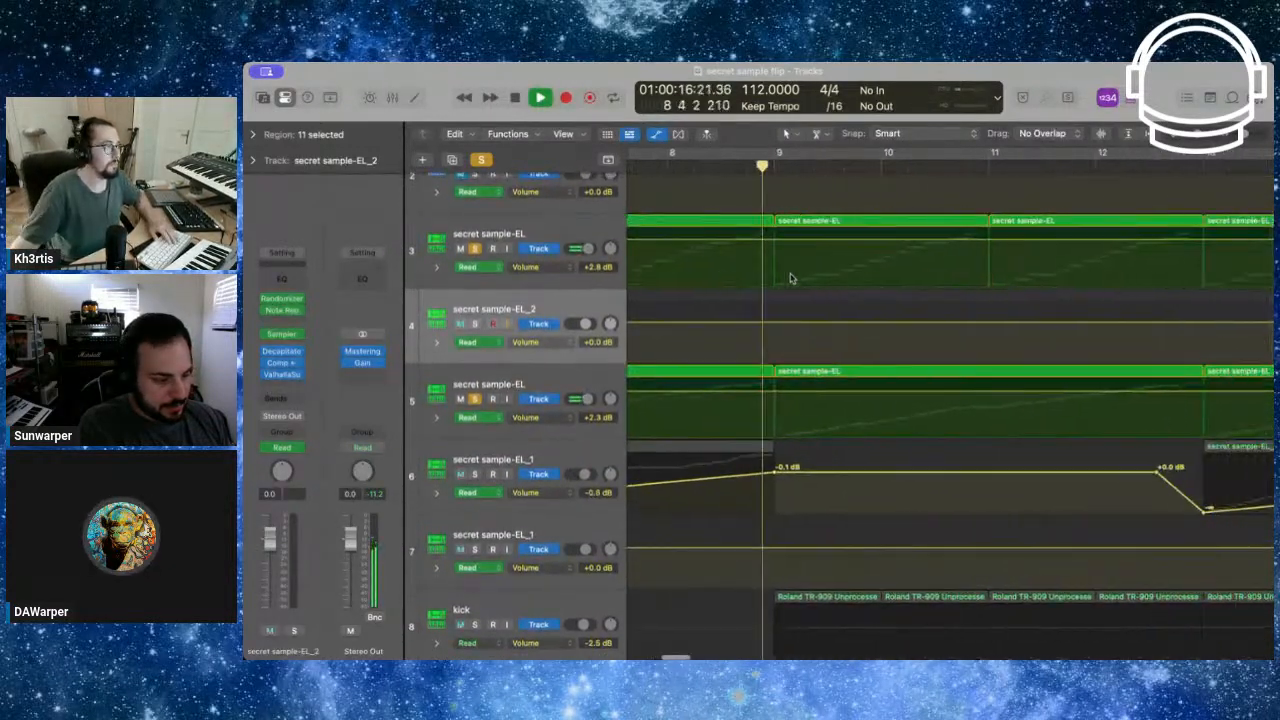
scroll(790, 278, "up", 1)
scroll(790, 278, "down", 1)
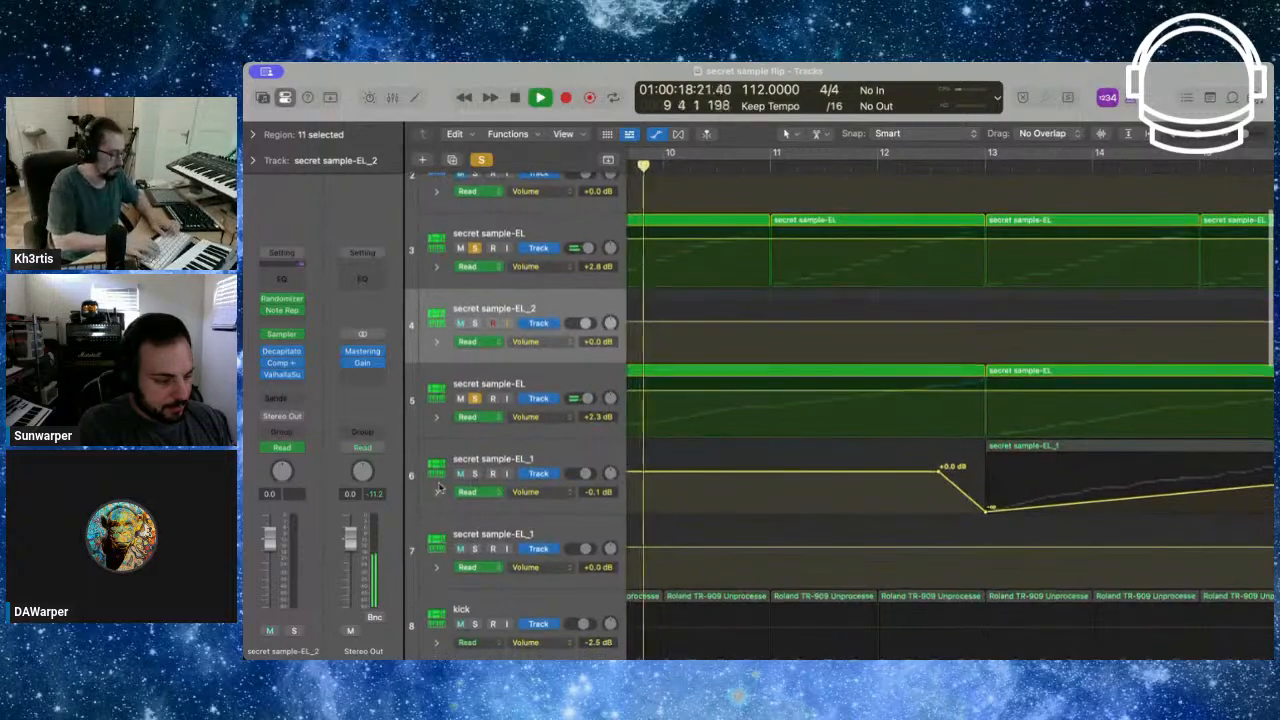
Add the secret sample-EL_1 track 6 to the solo, select it, and listen through its region starting at bar 13
left_click(474, 473)
left_click(507, 453)
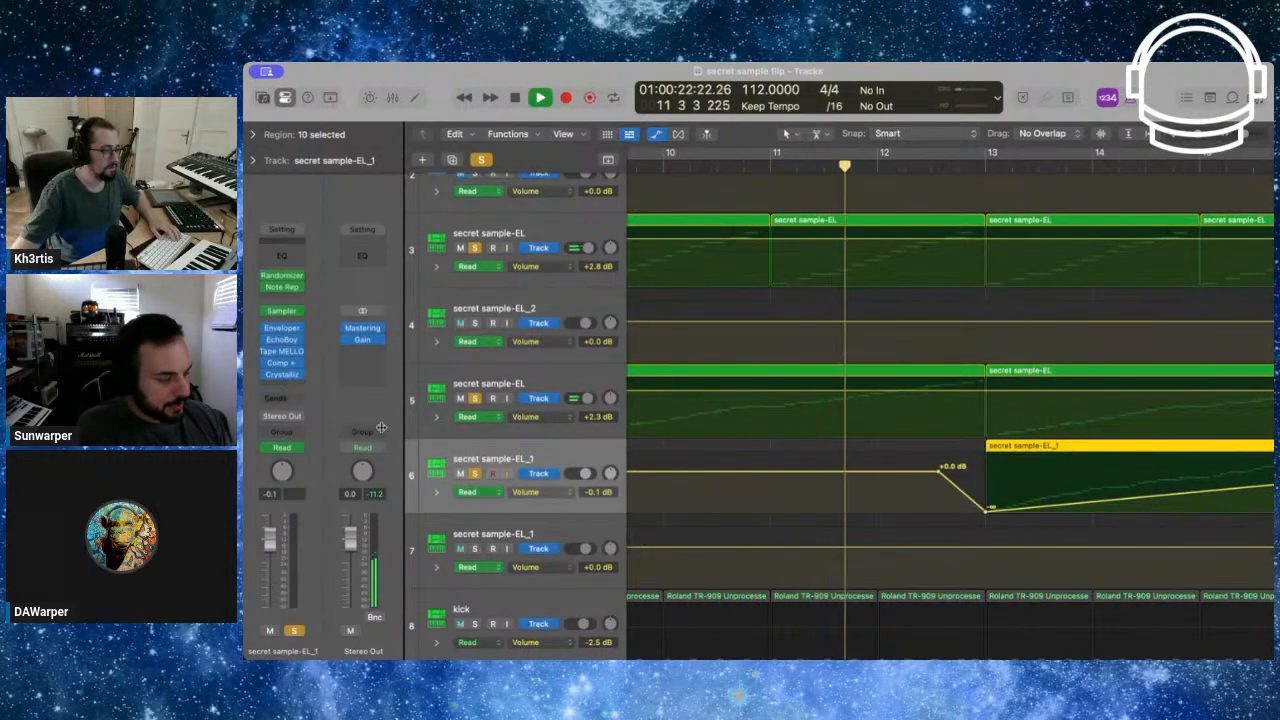
scroll(817, 297, "right", 1)
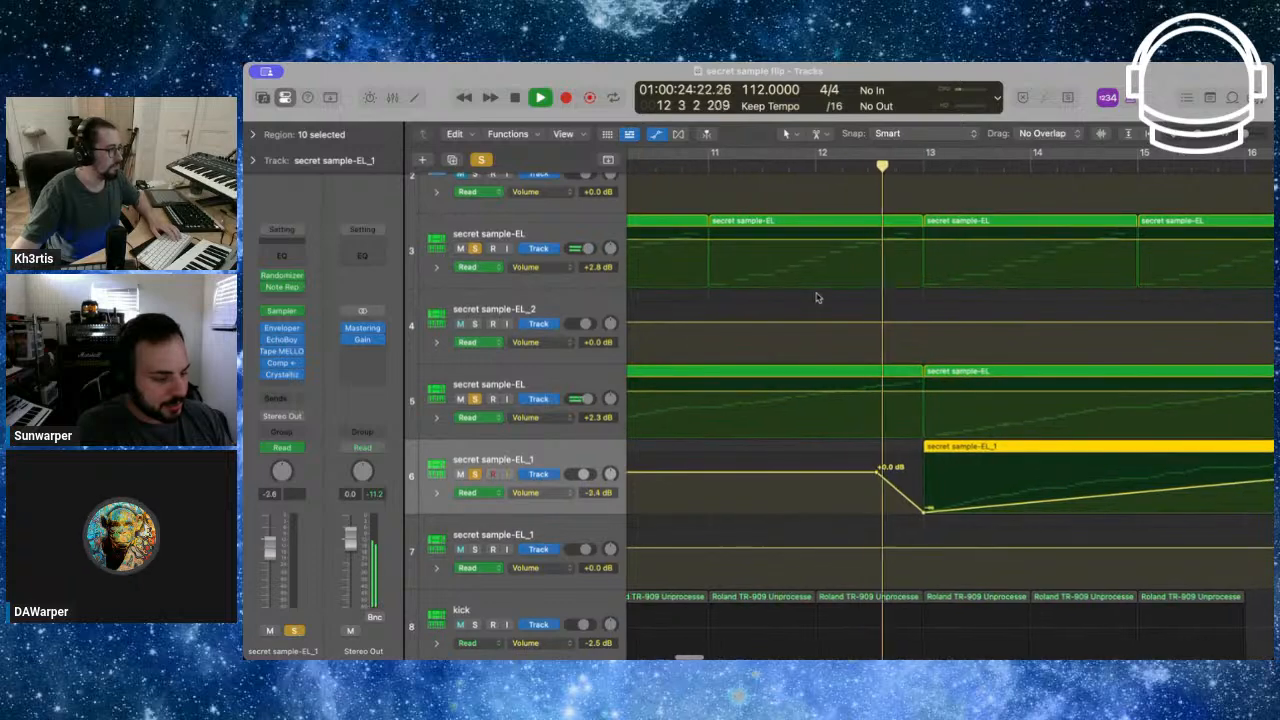
scroll(817, 297, "down", 3)
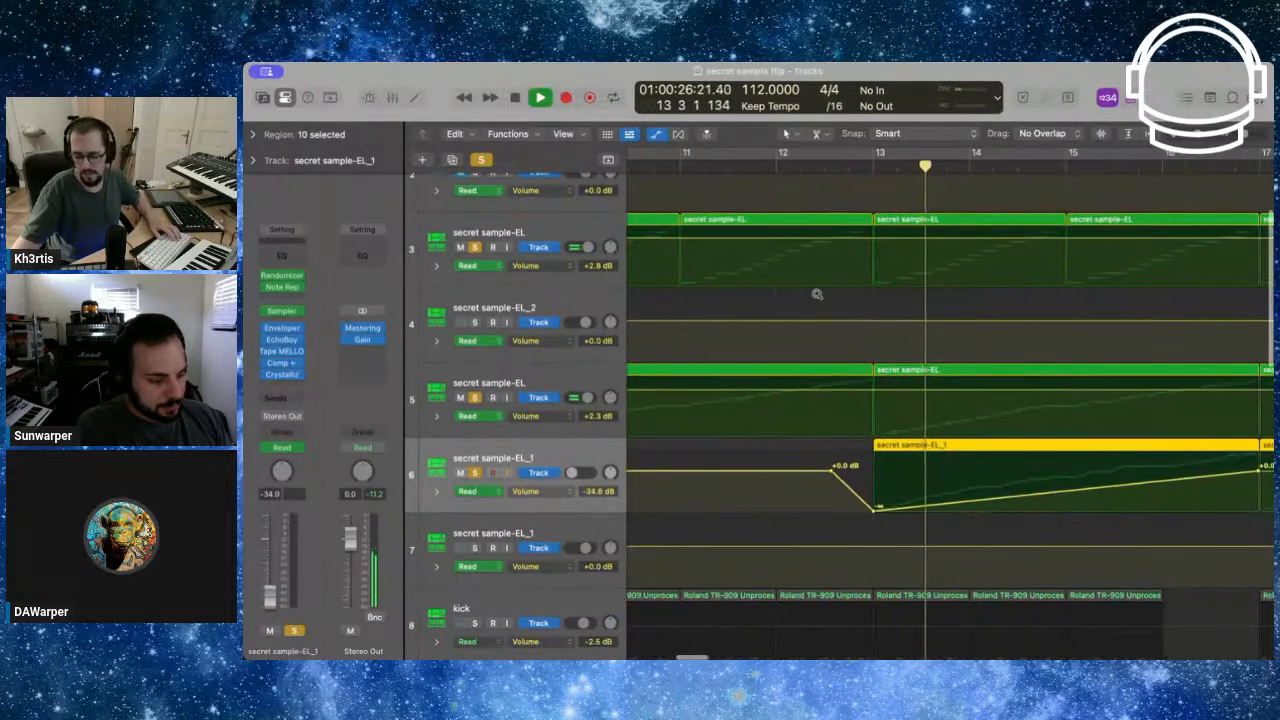
Jump playback ahead to about bar 17, listen to the soloed tracks 3, 5 and 6 together, and stop at bar 23
scroll(1003, 263, "right", 3)
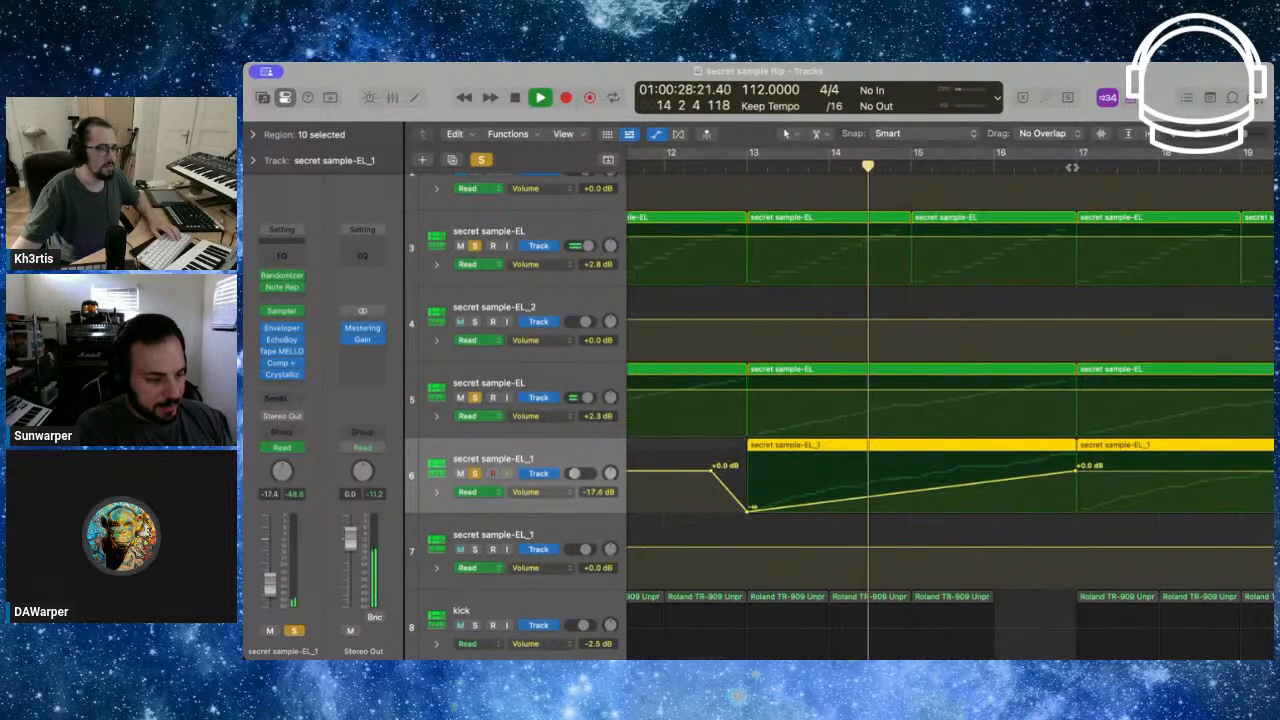
left_click(1073, 167)
scroll(1034, 323, "down", 3)
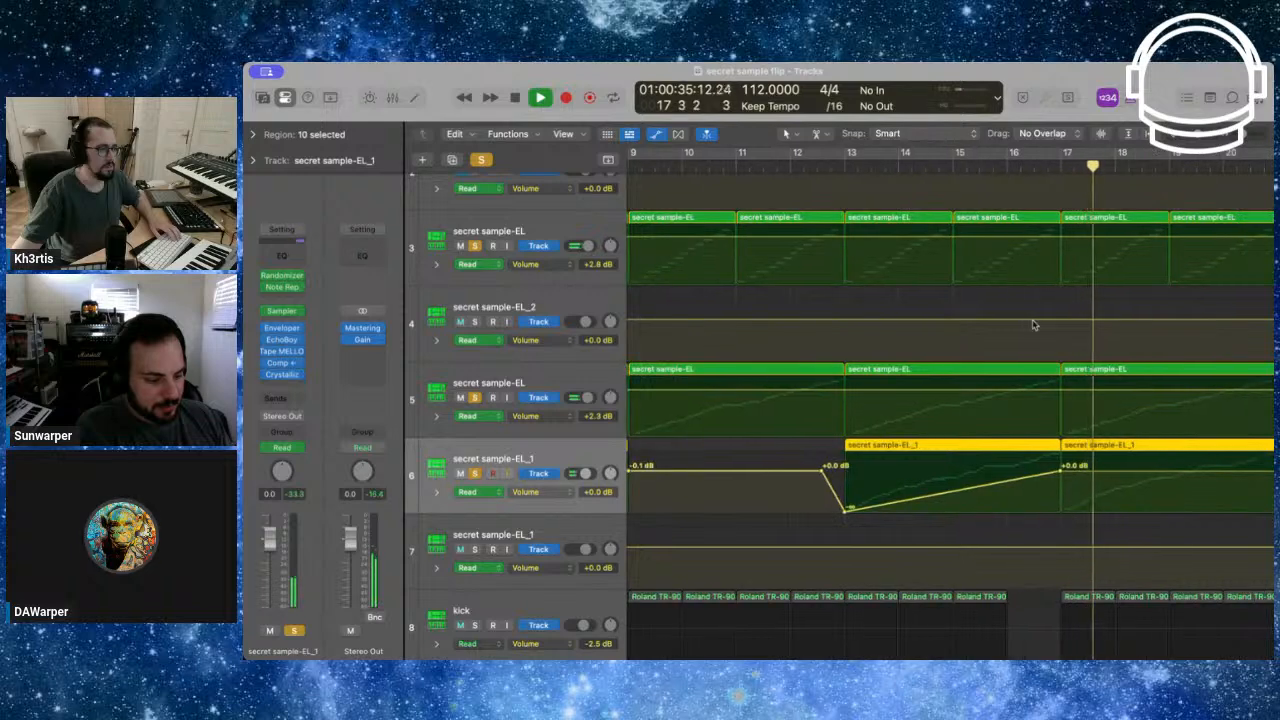
scroll(1134, 318, "right", 2)
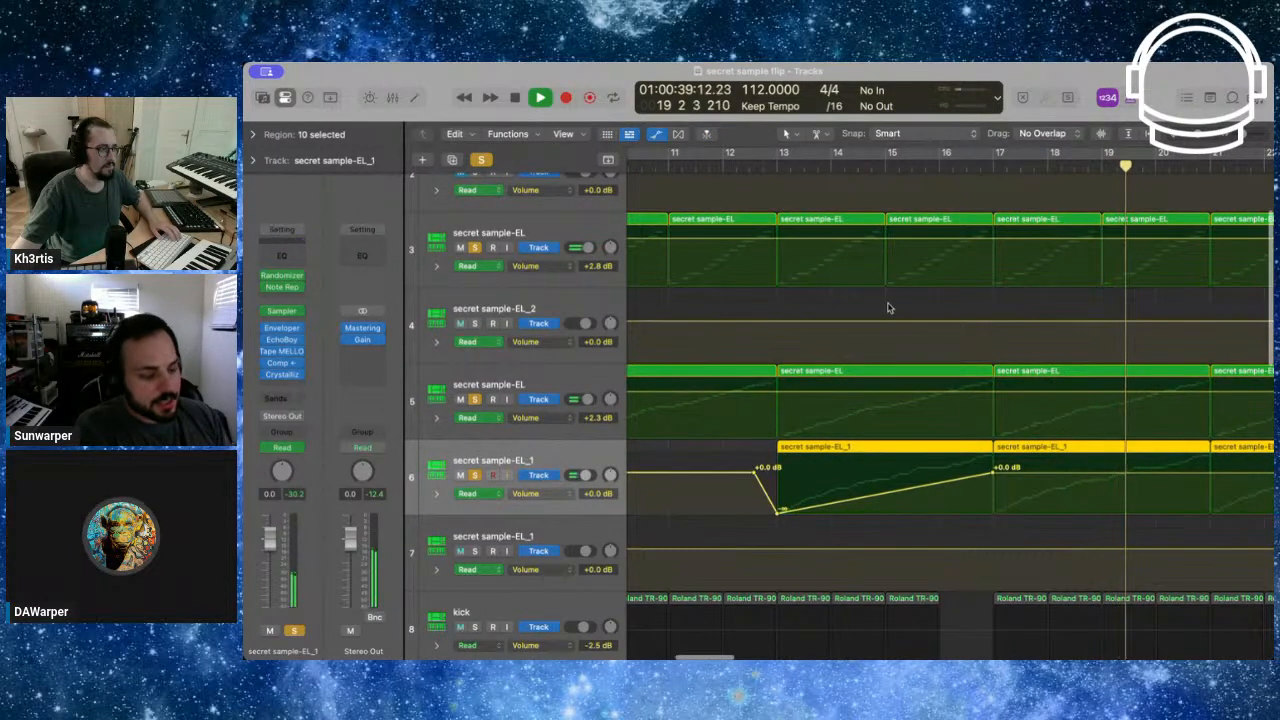
scroll(887, 308, "up", 1)
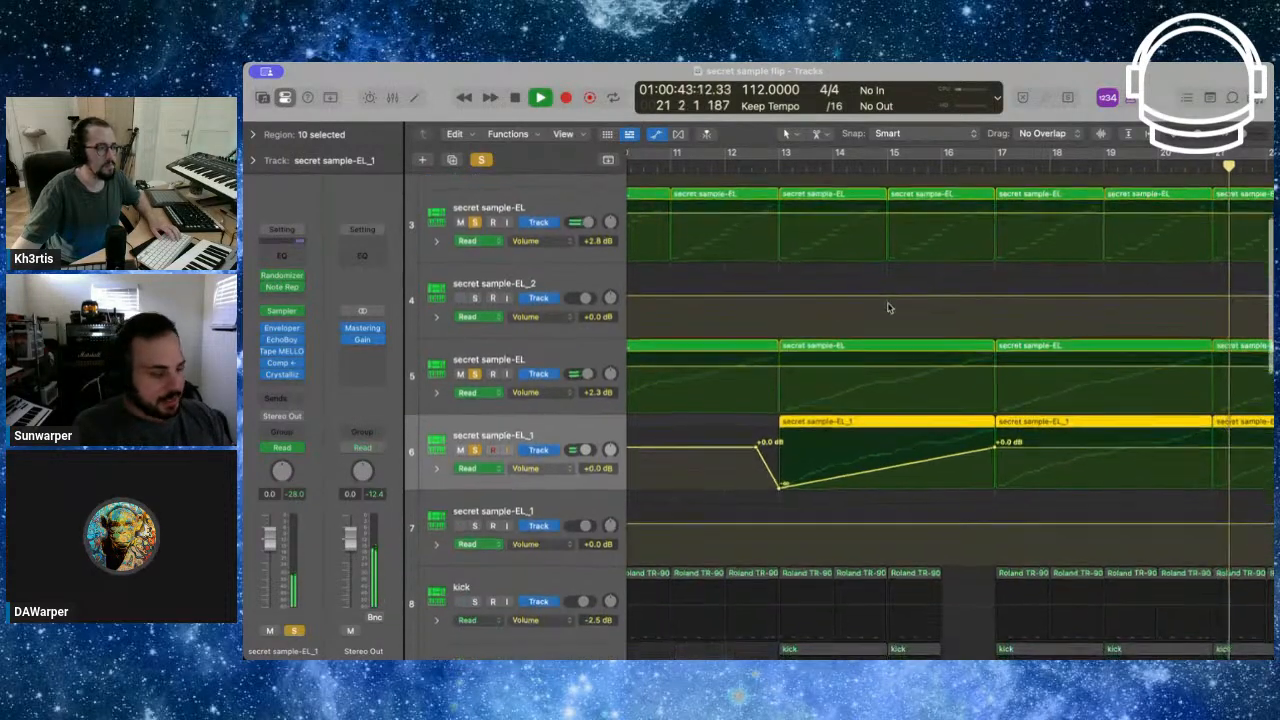
scroll(887, 308, "up", 1)
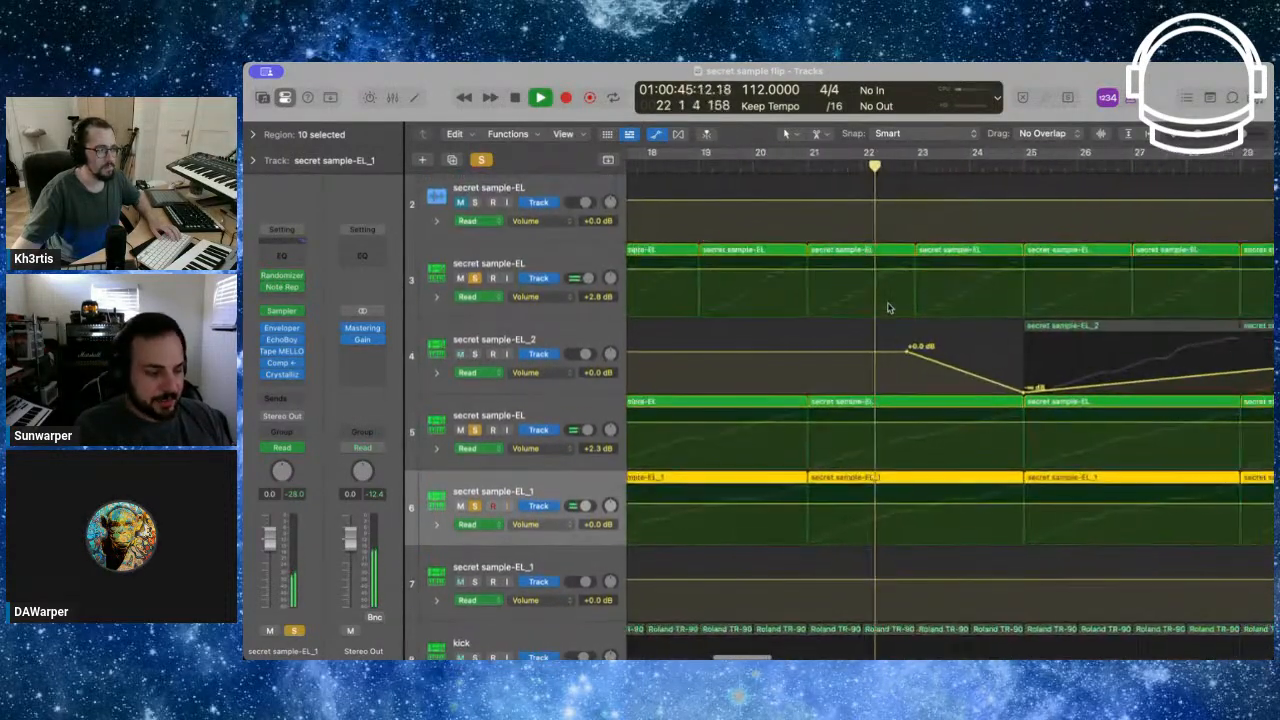
key("space")
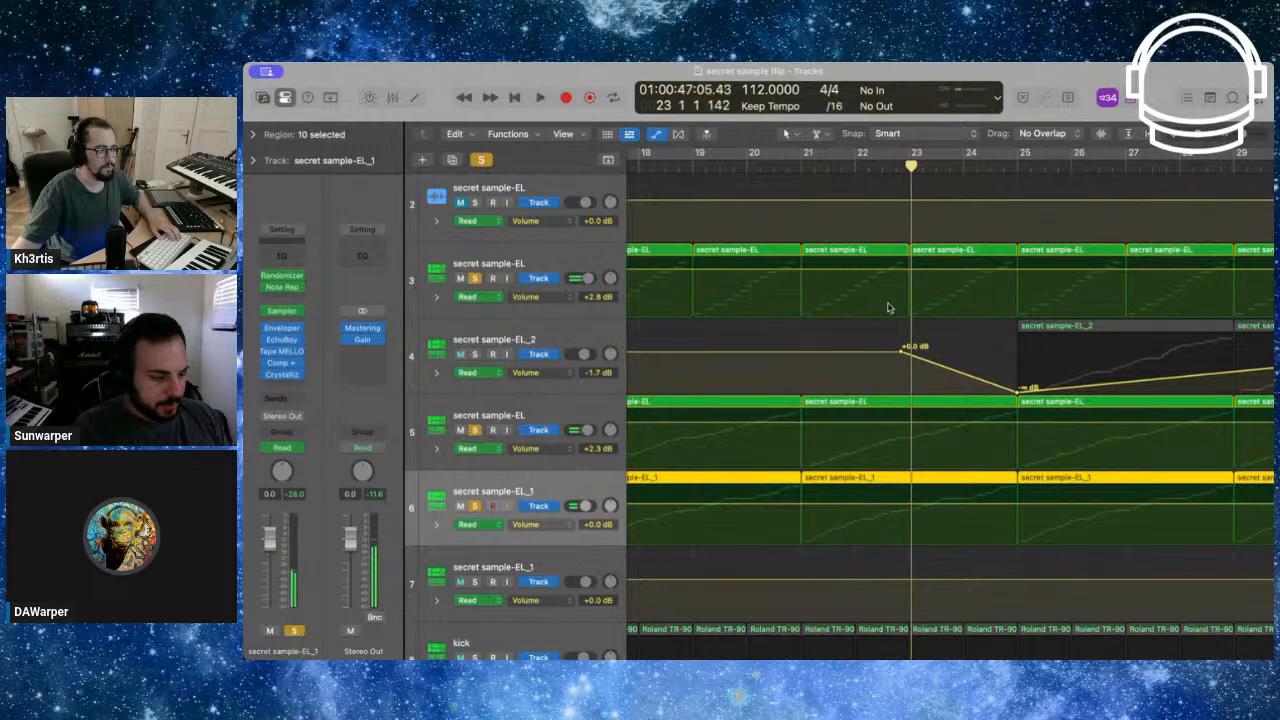
Open track 3's secret sample-EL region starting at bar 5 in the Piano Roll and examine its notes
scroll(888, 308, "down", 3)
scroll(887, 308, "left", 10)
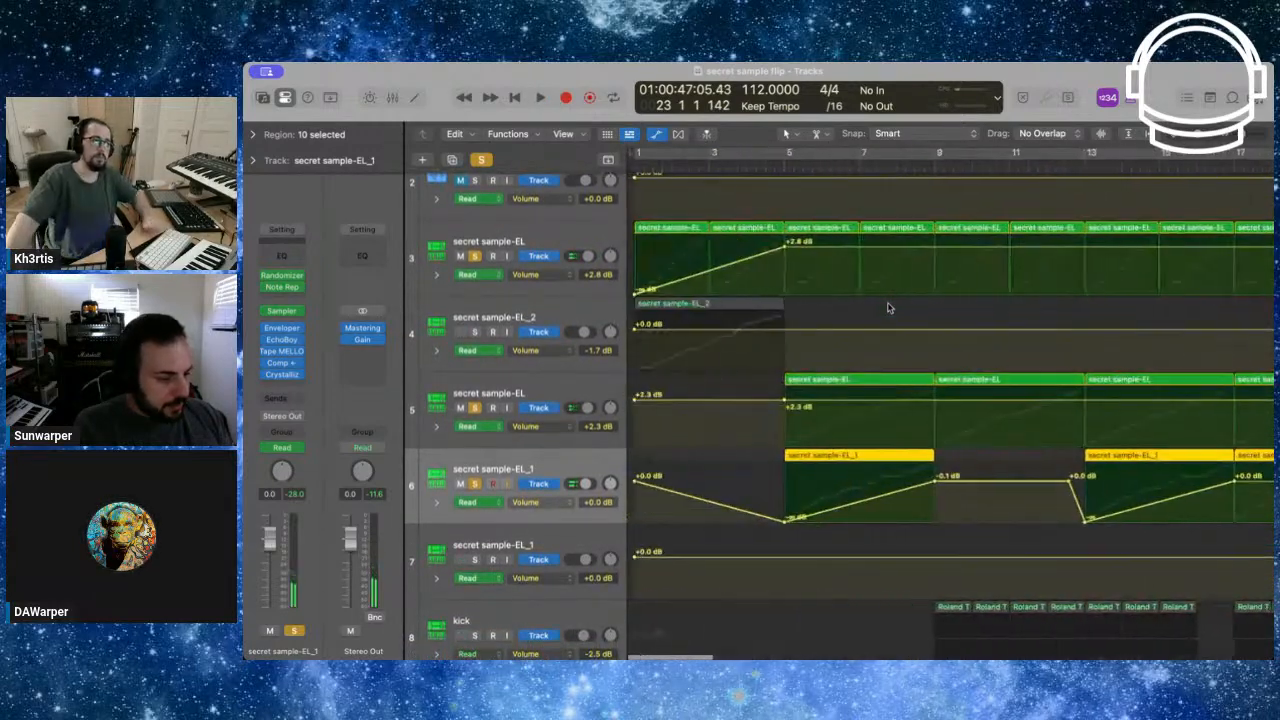
left_click(828, 230)
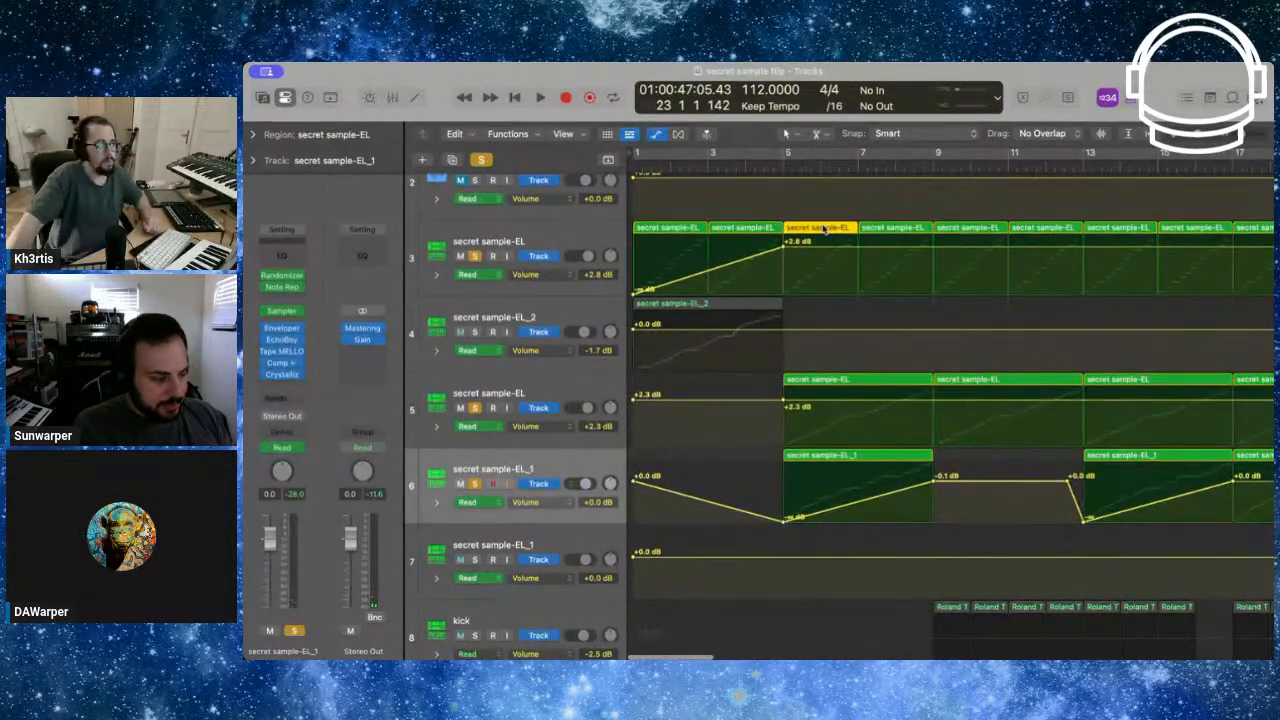
double_click(828, 230)
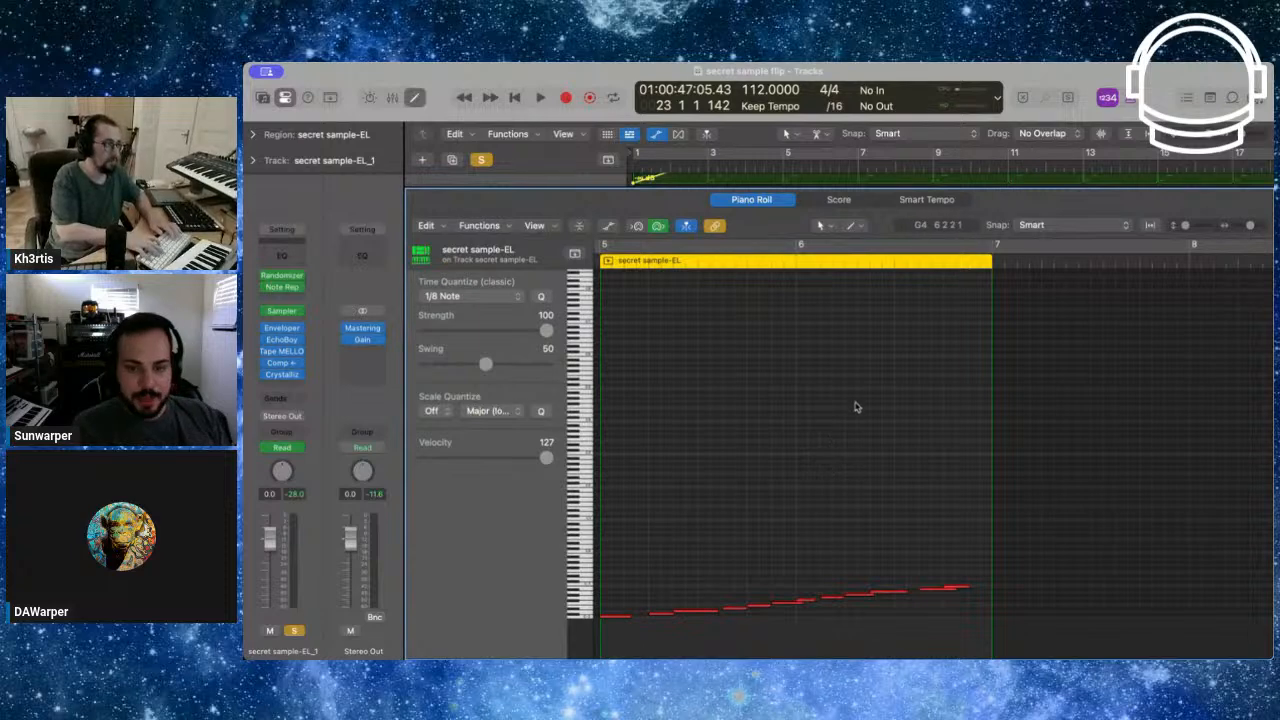
scroll(868, 404, "up", 4)
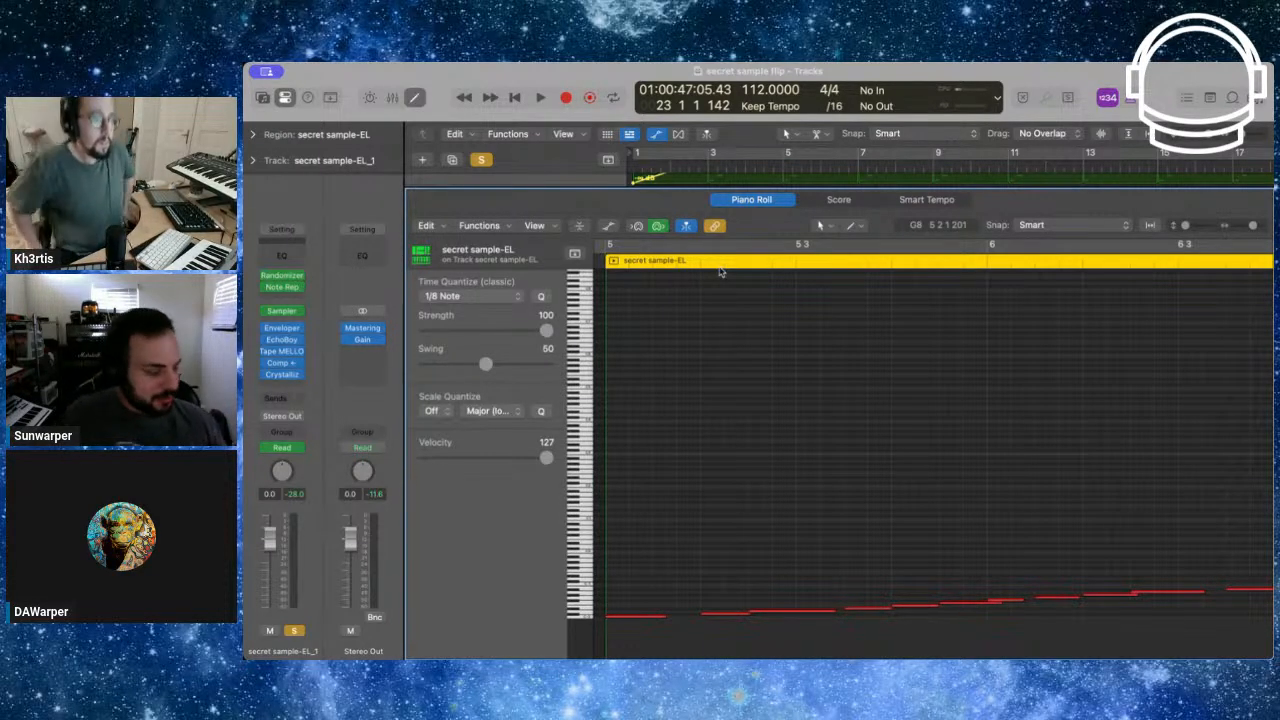
scroll(743, 324, "down", 5)
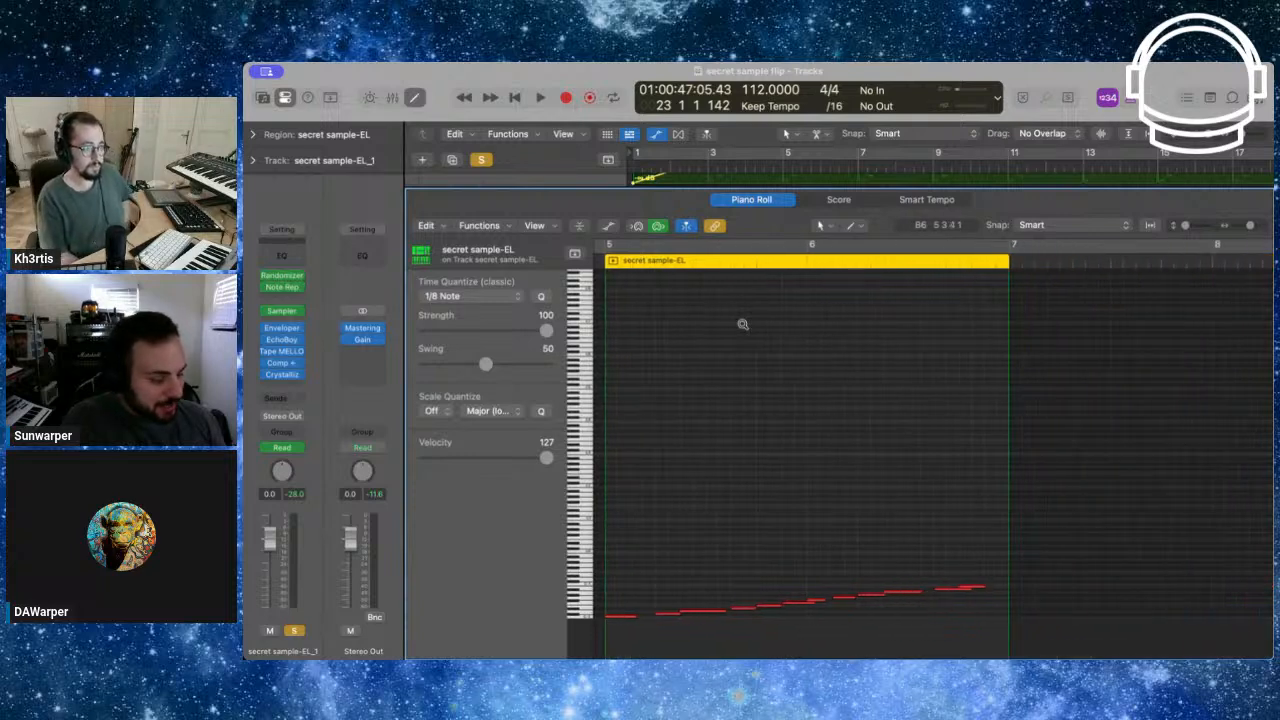
scroll(743, 324, "up", 3)
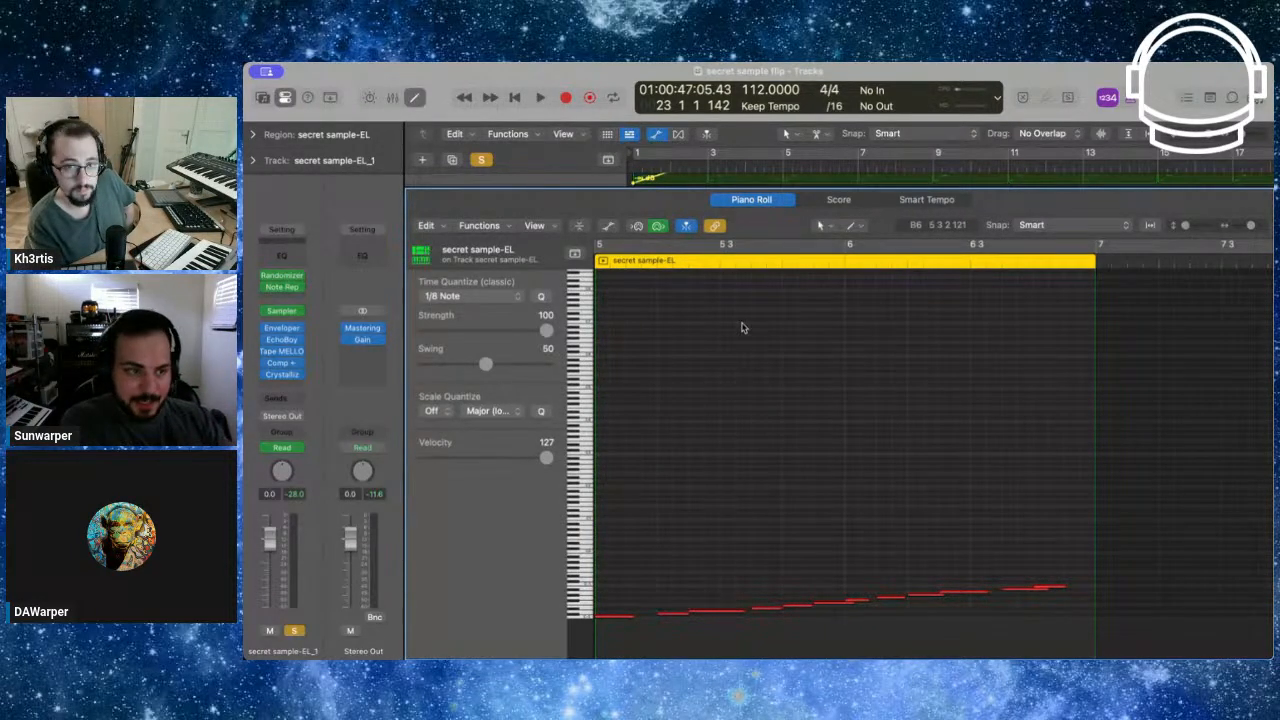
Show the Mixer in place of the Piano Roll and examine the sample regions and volume automation on tracks 3 to 6 across the timeline
key("x")
scroll(797, 279, "down", 3)
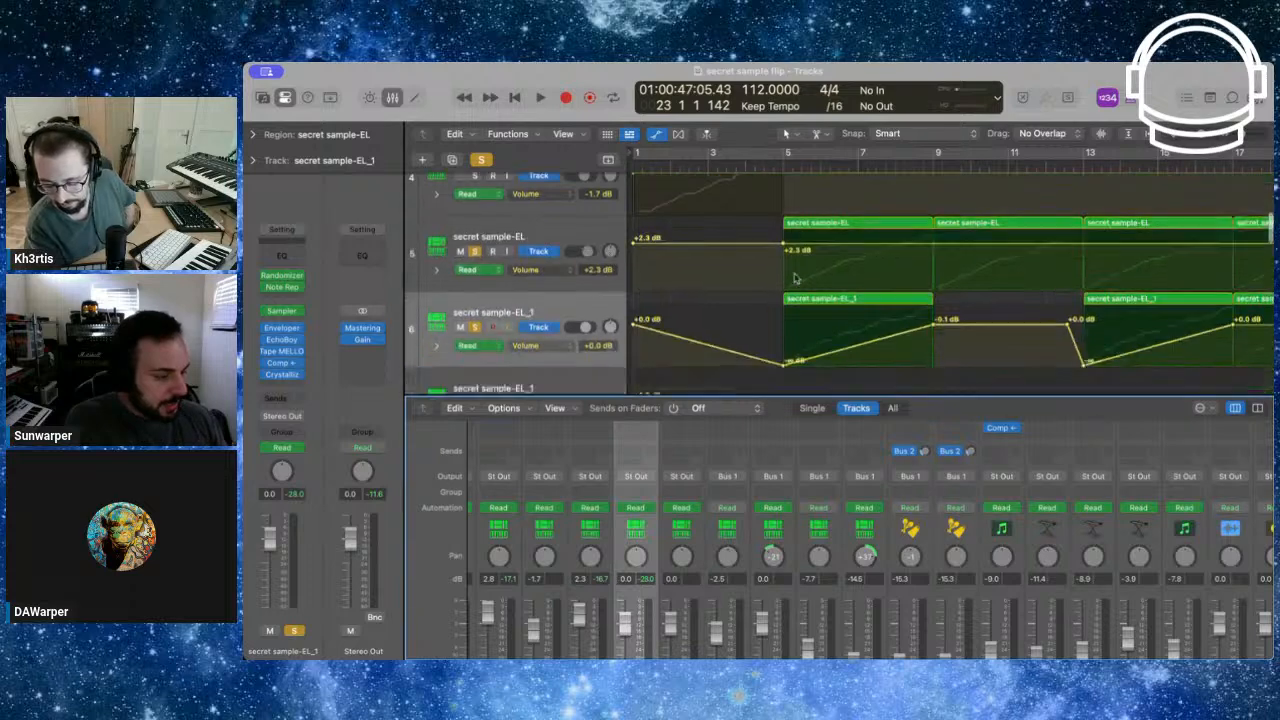
scroll(797, 279, "up", 3)
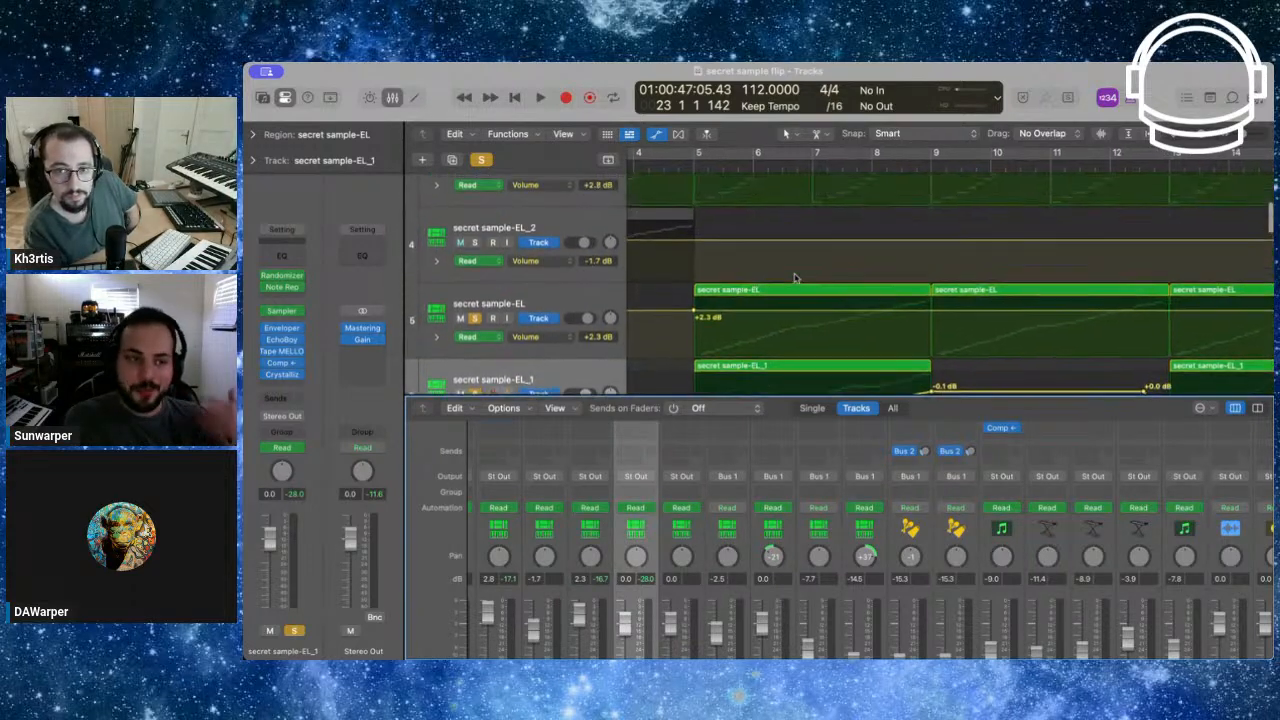
scroll(797, 279, "down", 2)
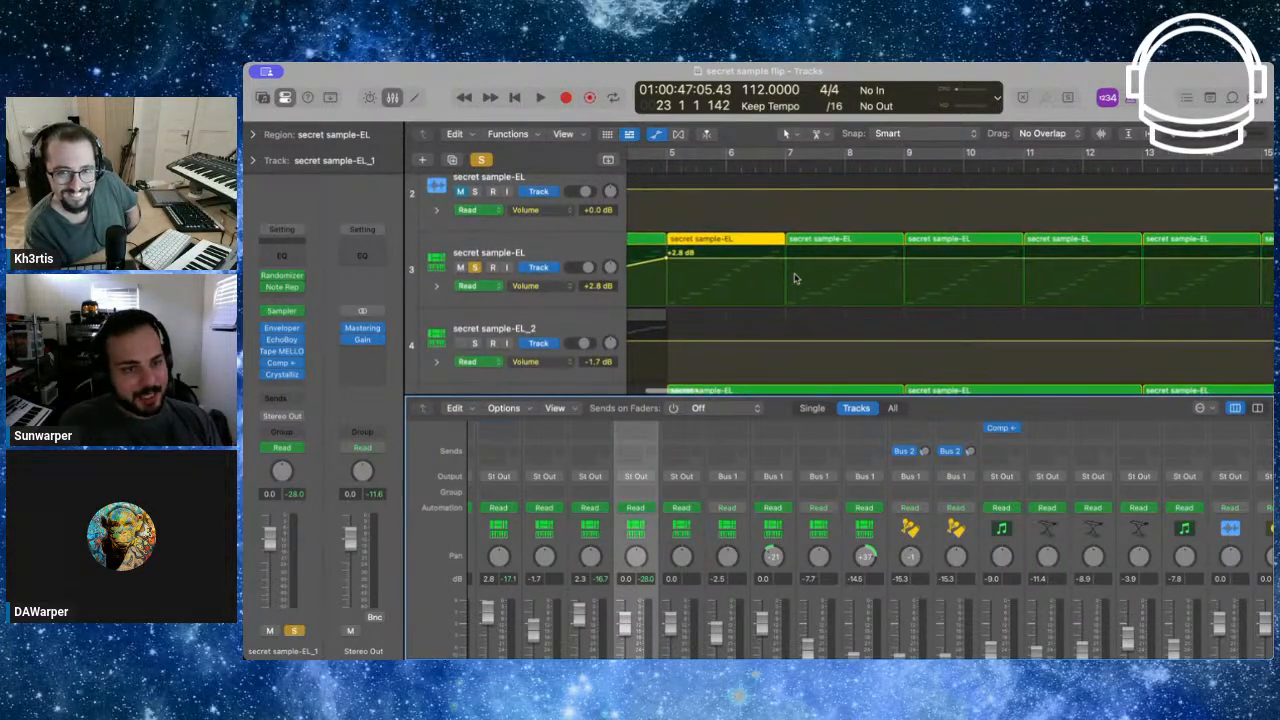
scroll(797, 279, "down", 2)
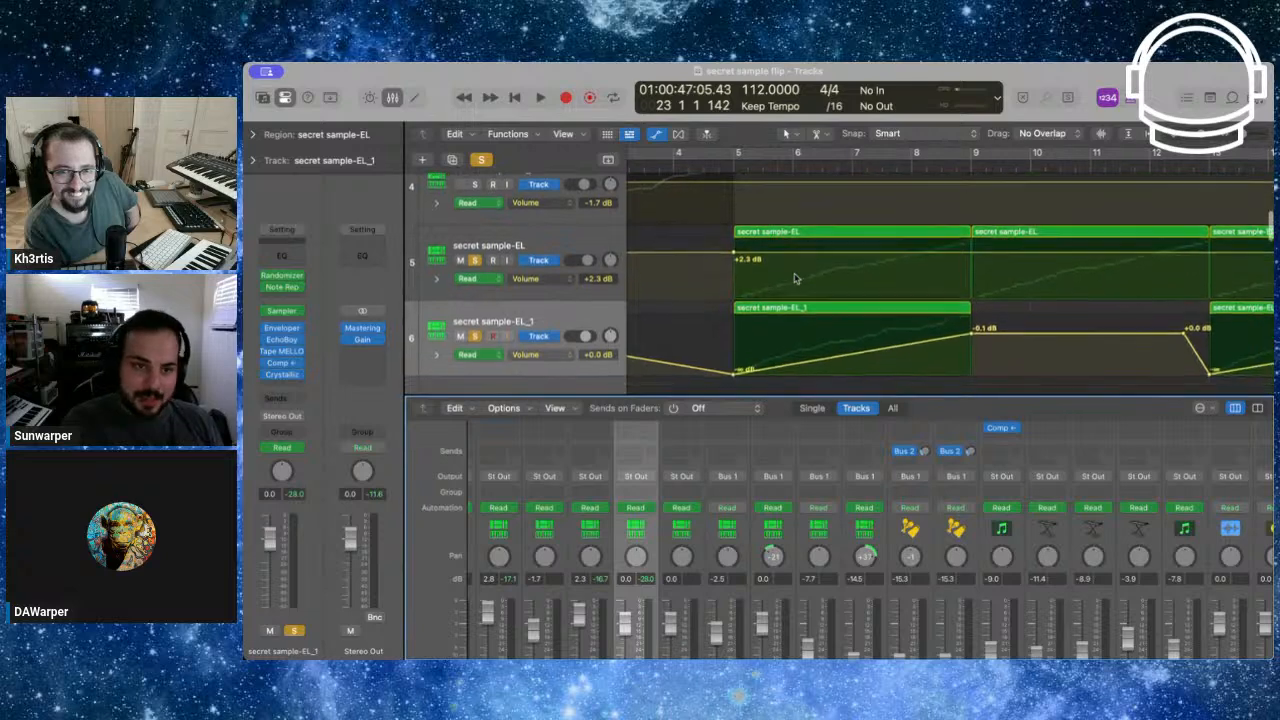
scroll(797, 279, "up", 2)
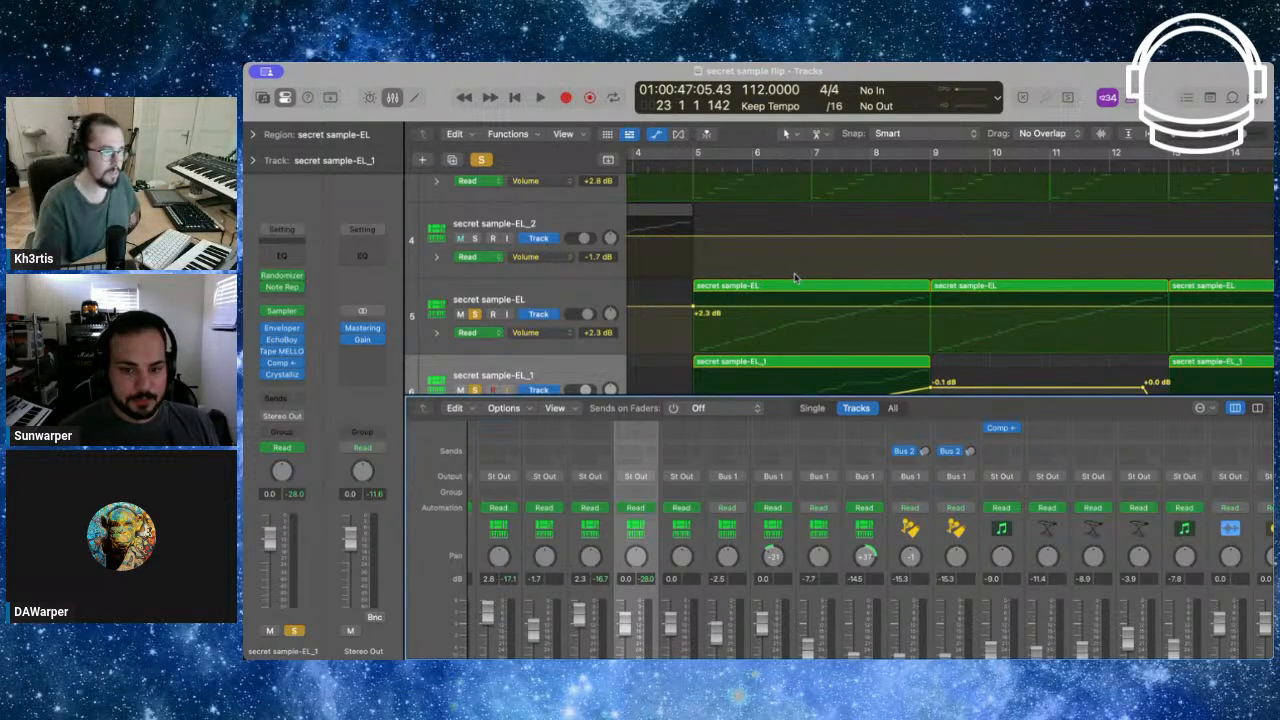
scroll(796, 279, "down", 3)
key("super+Left")
key("super+Left")
key("super+Left")
key("super+Left")
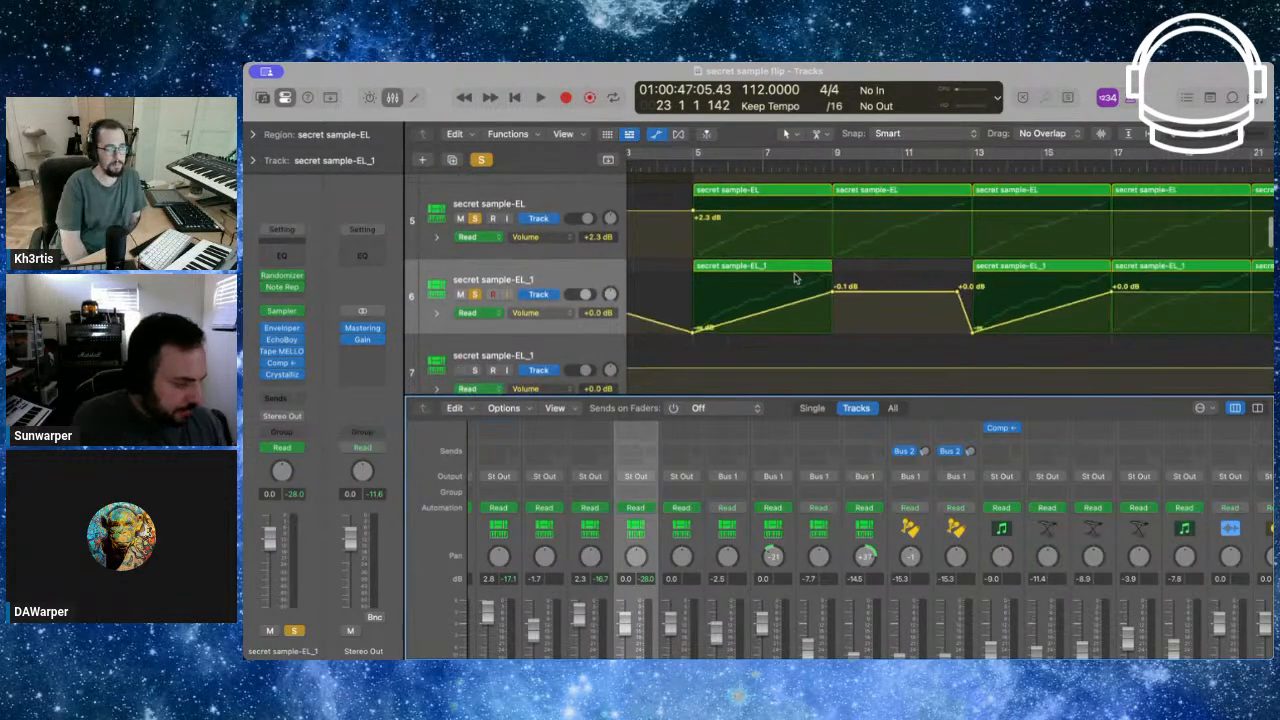
scroll(796, 279, "up", 3)
key("super+Left")
key("super+Left")
key("super+Left")
scroll(796, 279, "down", 1)
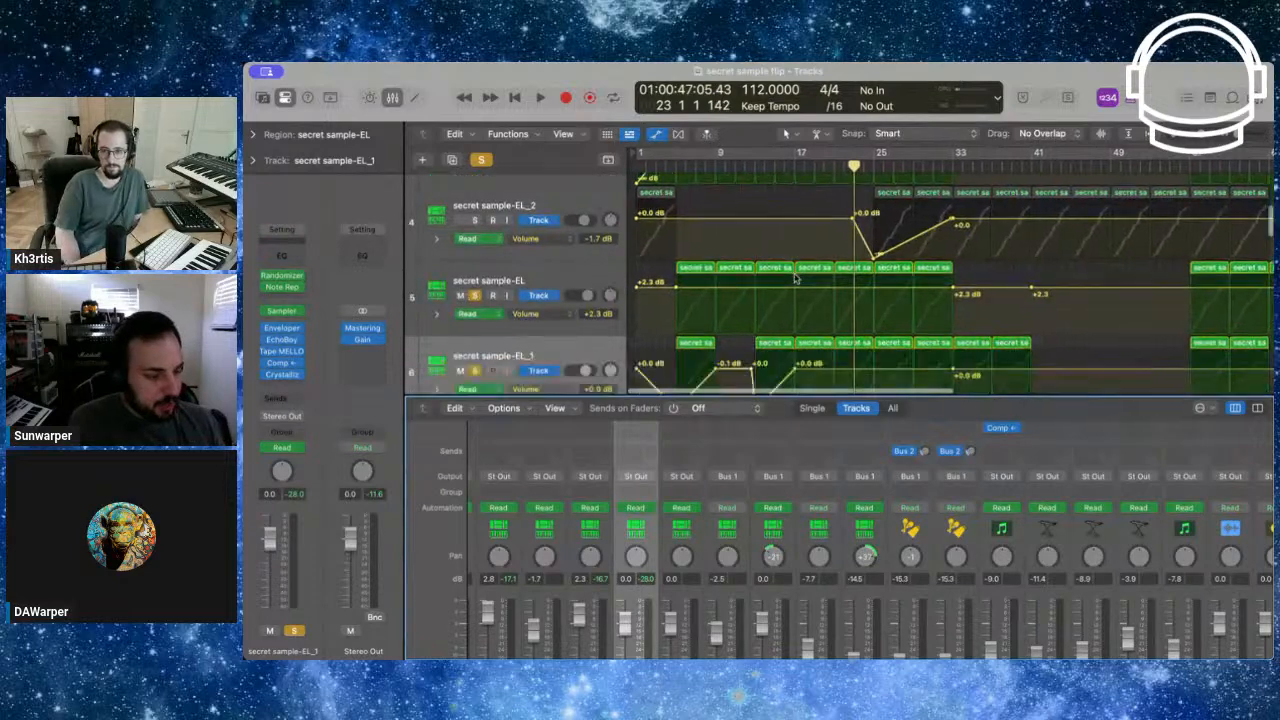
Clear the existing solos, then unmute and solo the secret sample-EL_2 audio track 19
scroll(592, 240, "down", 10)
scroll(592, 240, "down", 10)
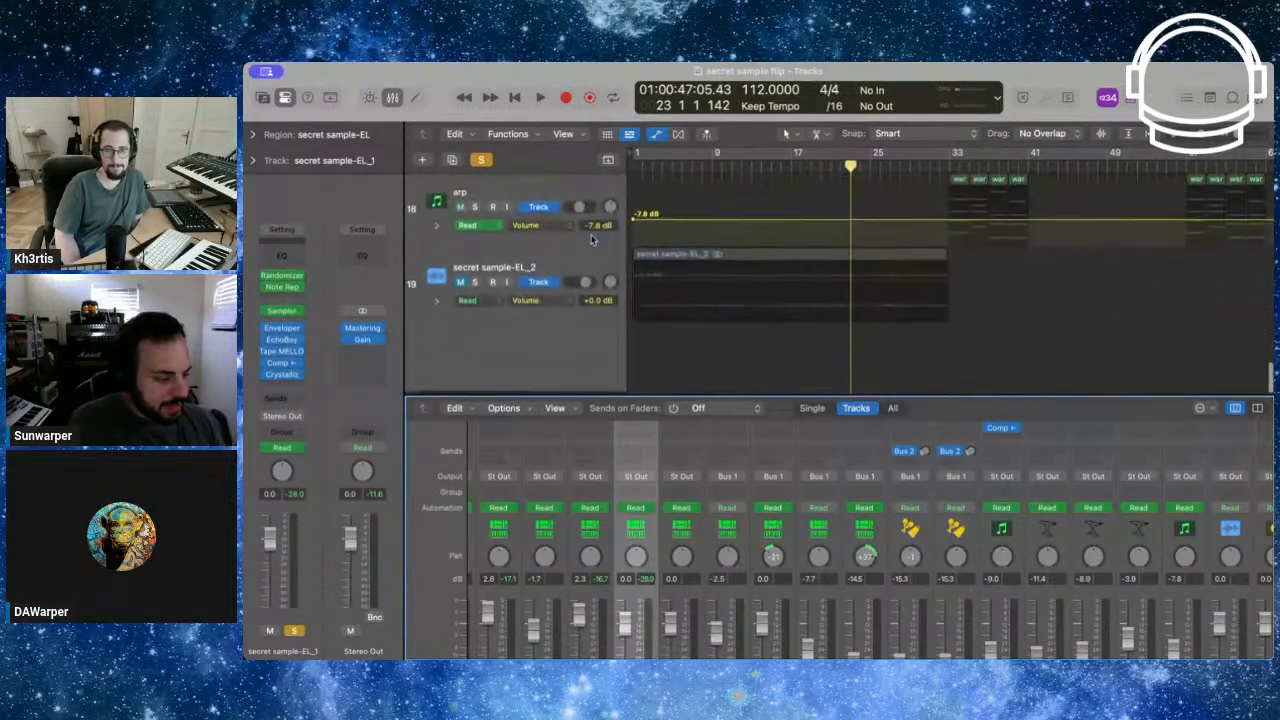
left_click(562, 270)
key("s")
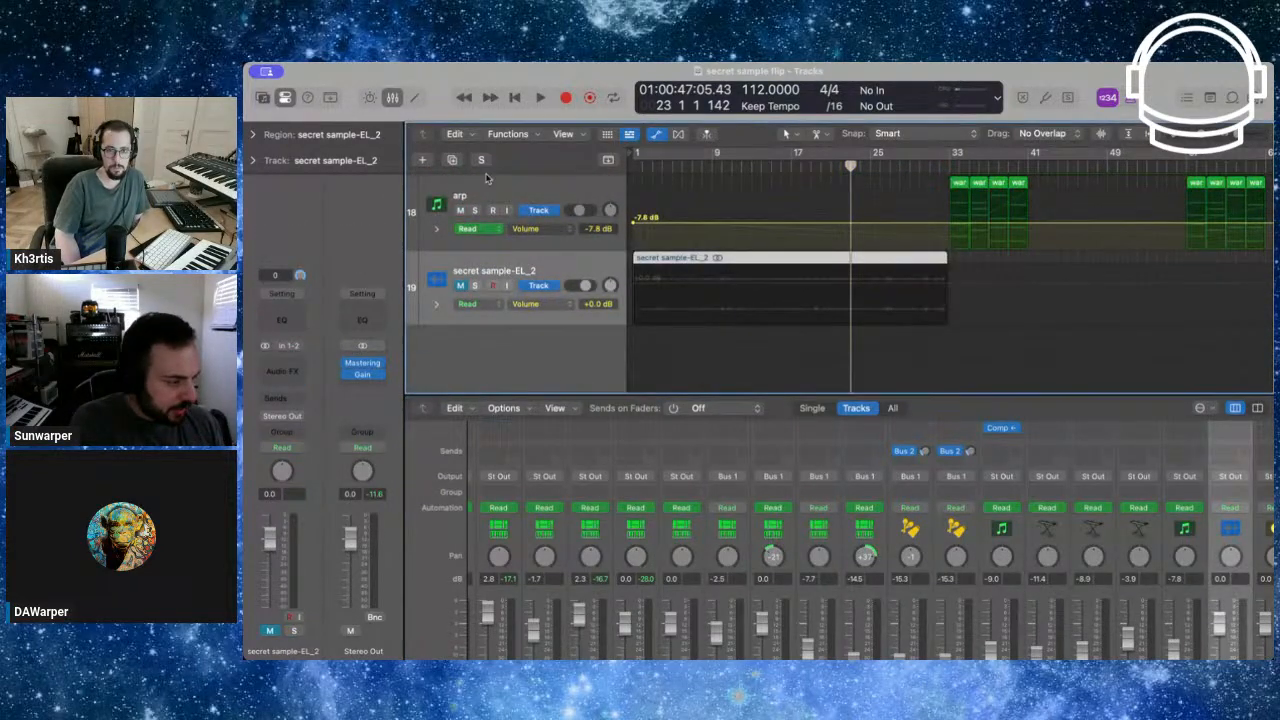
left_click(459, 262)
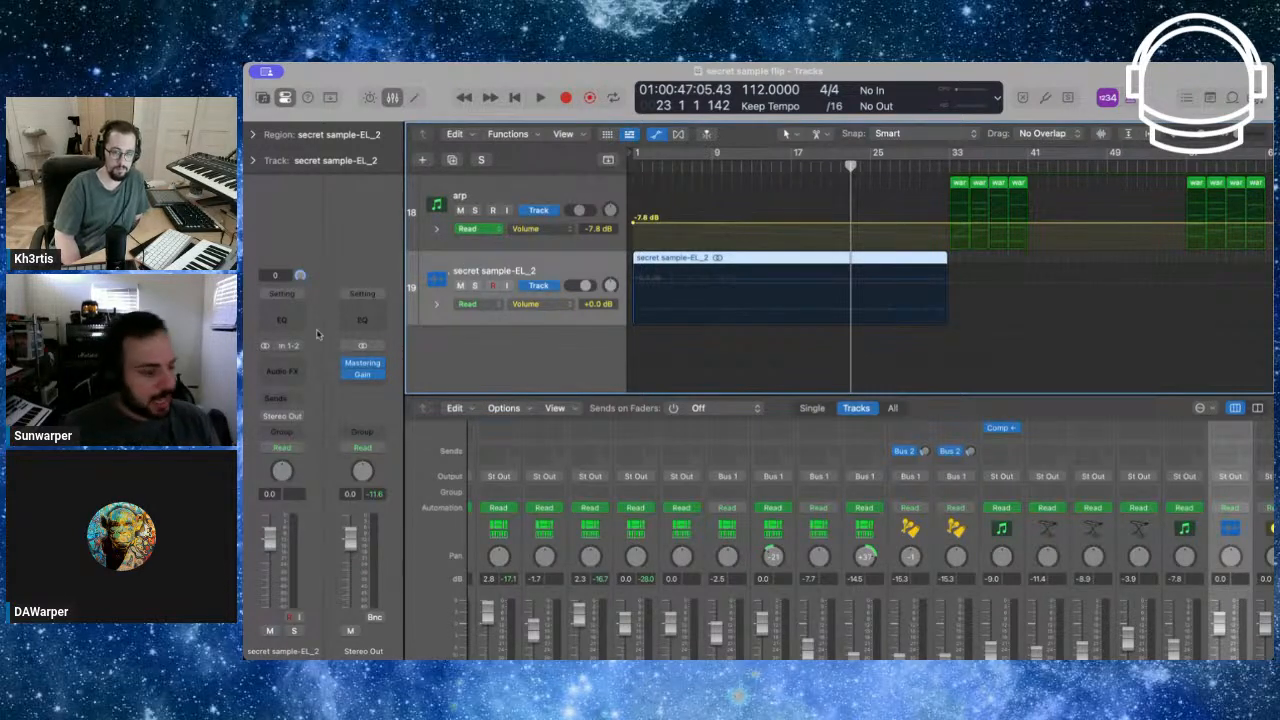
scroll(596, 297, "up", 3)
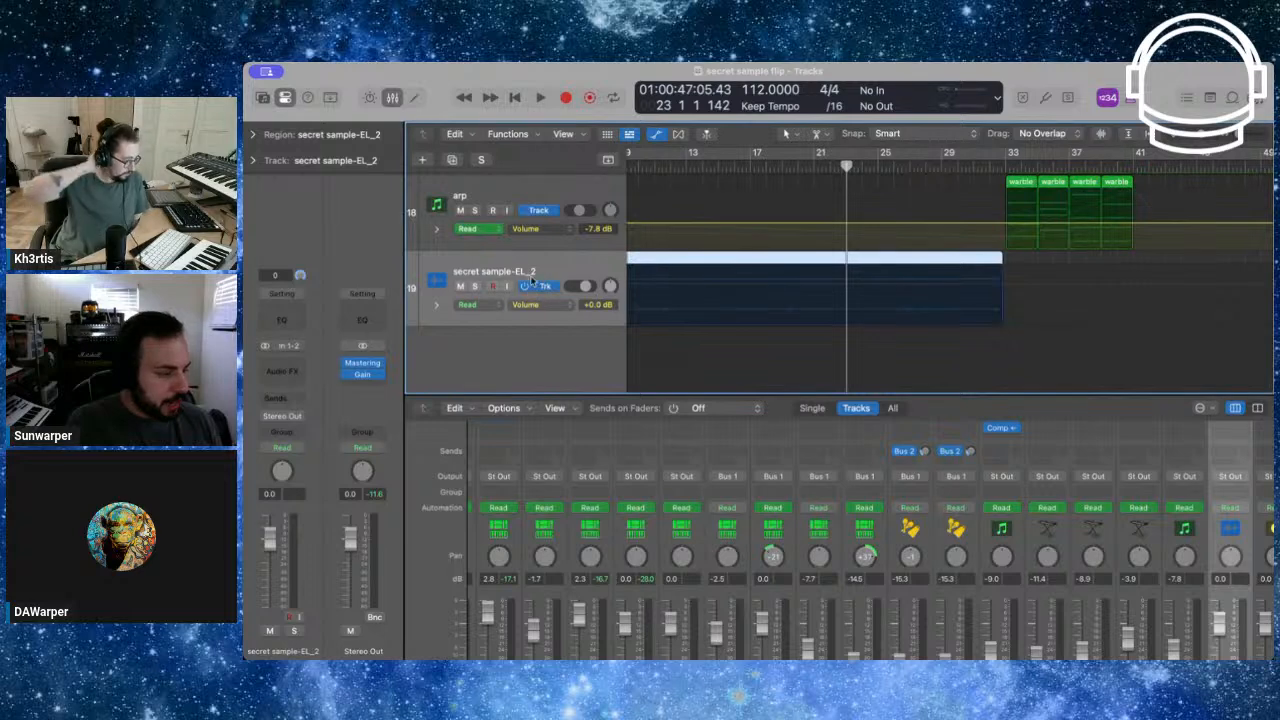
key("ctrl+s")
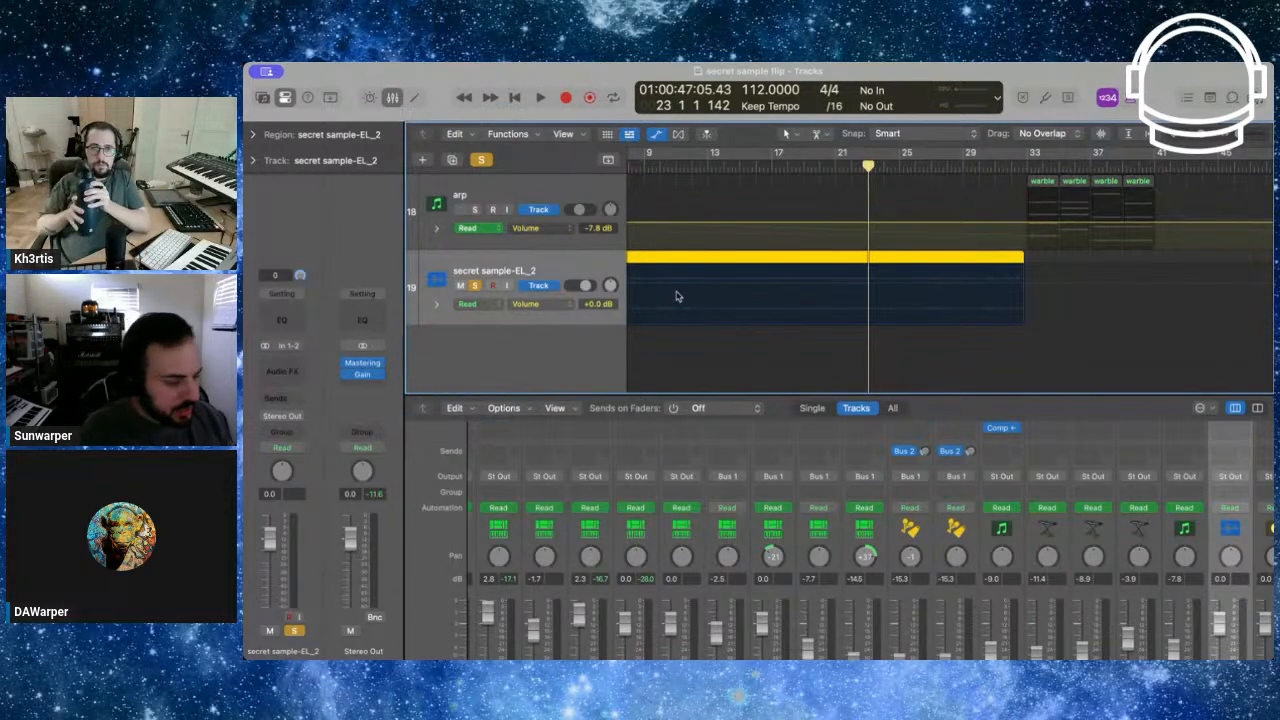
Play the soloed track 19 audio region from bar 21 and stop before bar 23
scroll(676, 296, "right", 3)
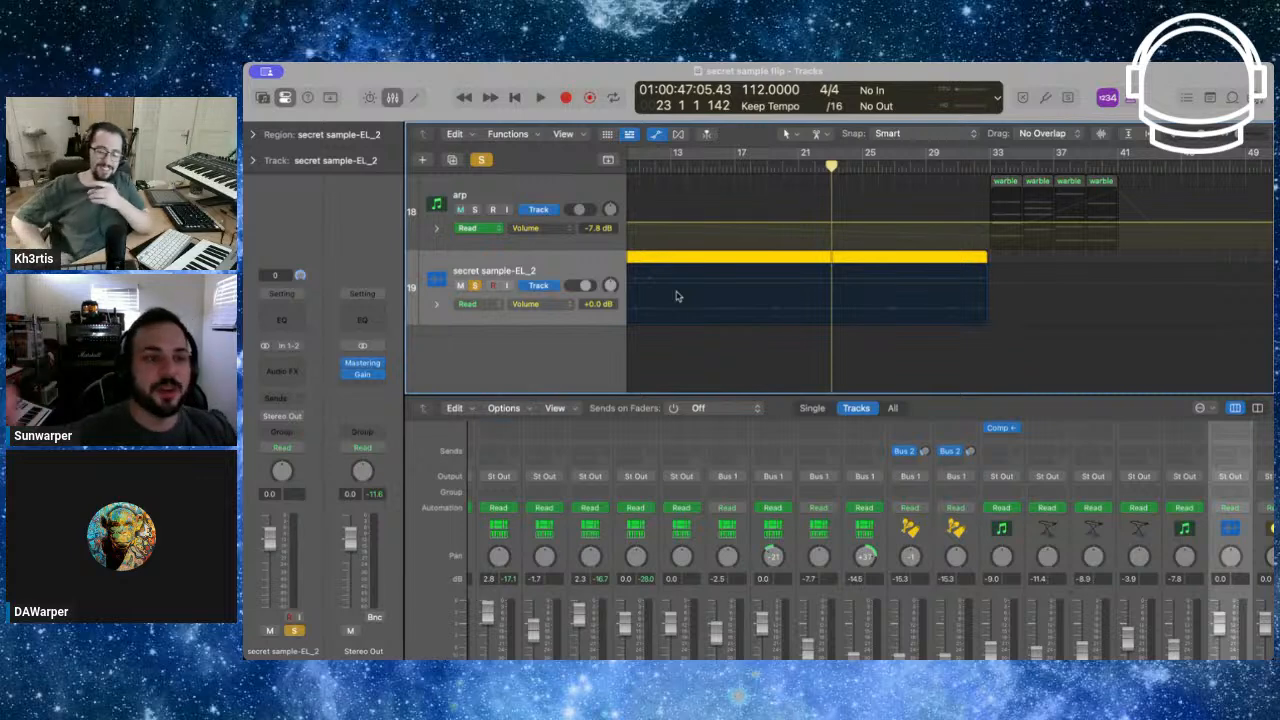
scroll(720, 302, "right", 1)
scroll(720, 302, "up", 5)
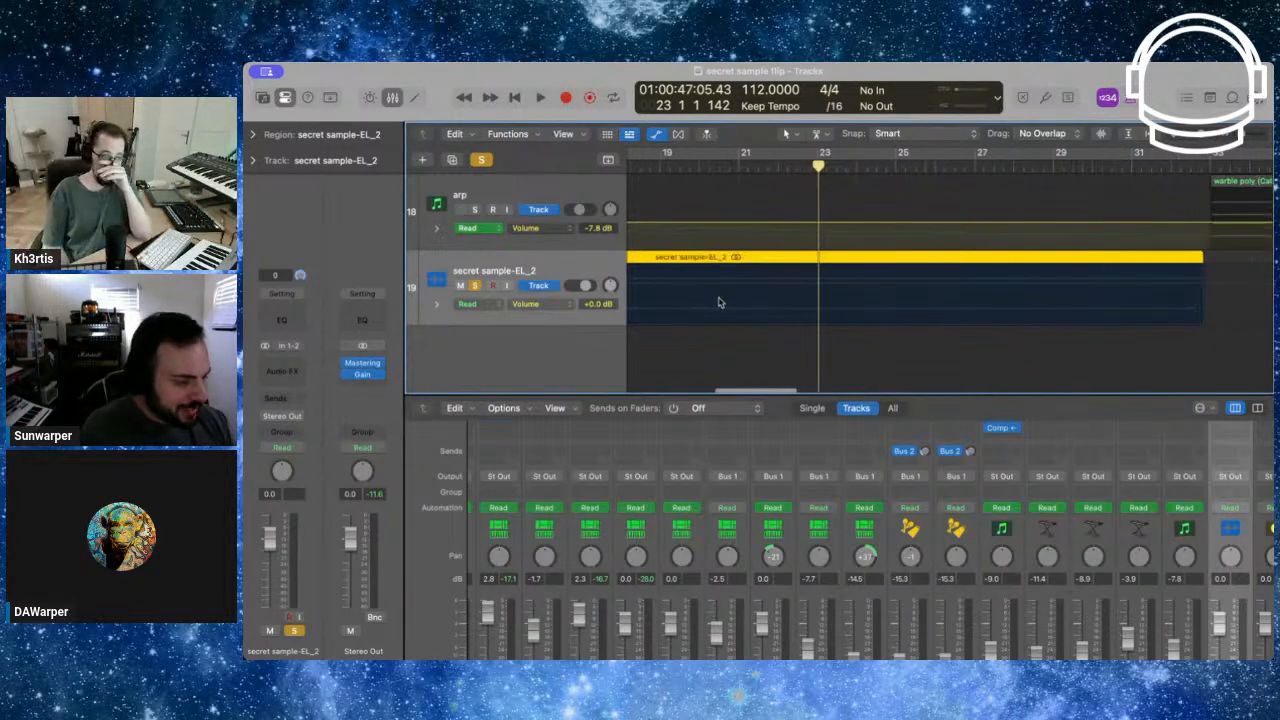
scroll(640, 272, "left", 1)
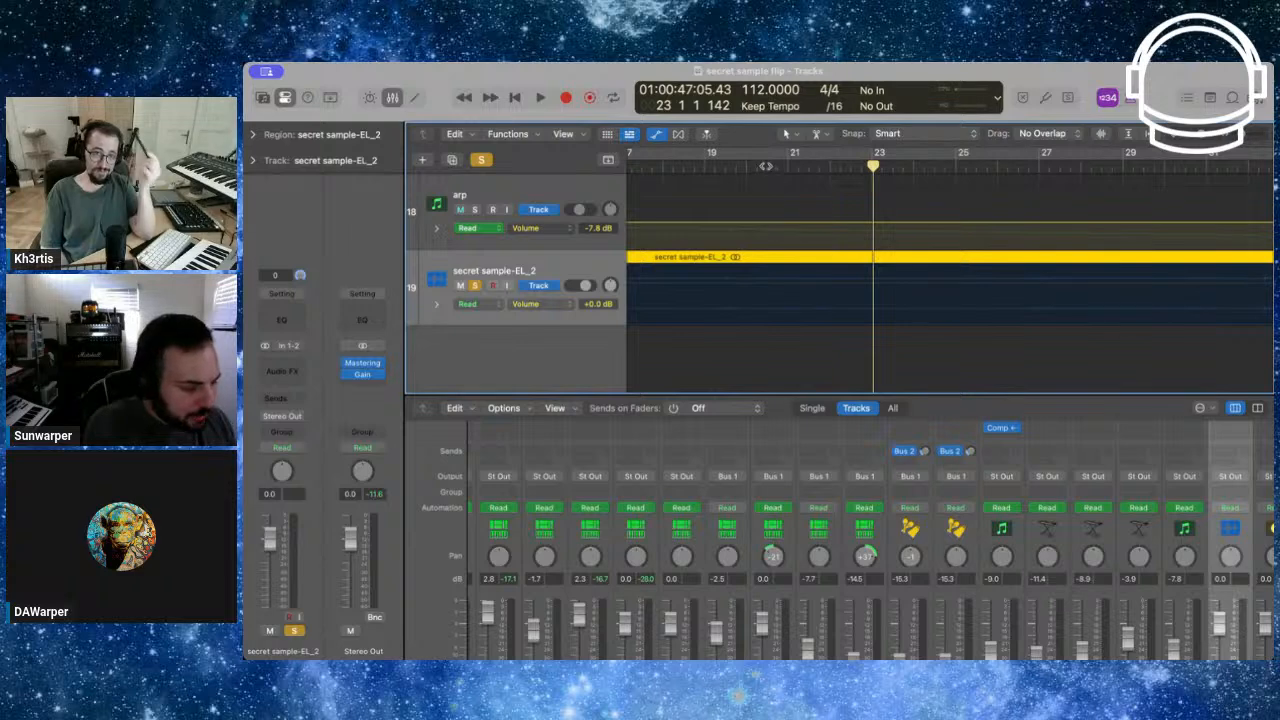
left_click(765, 165)
key("space")
scroll(793, 194, "up", 3)
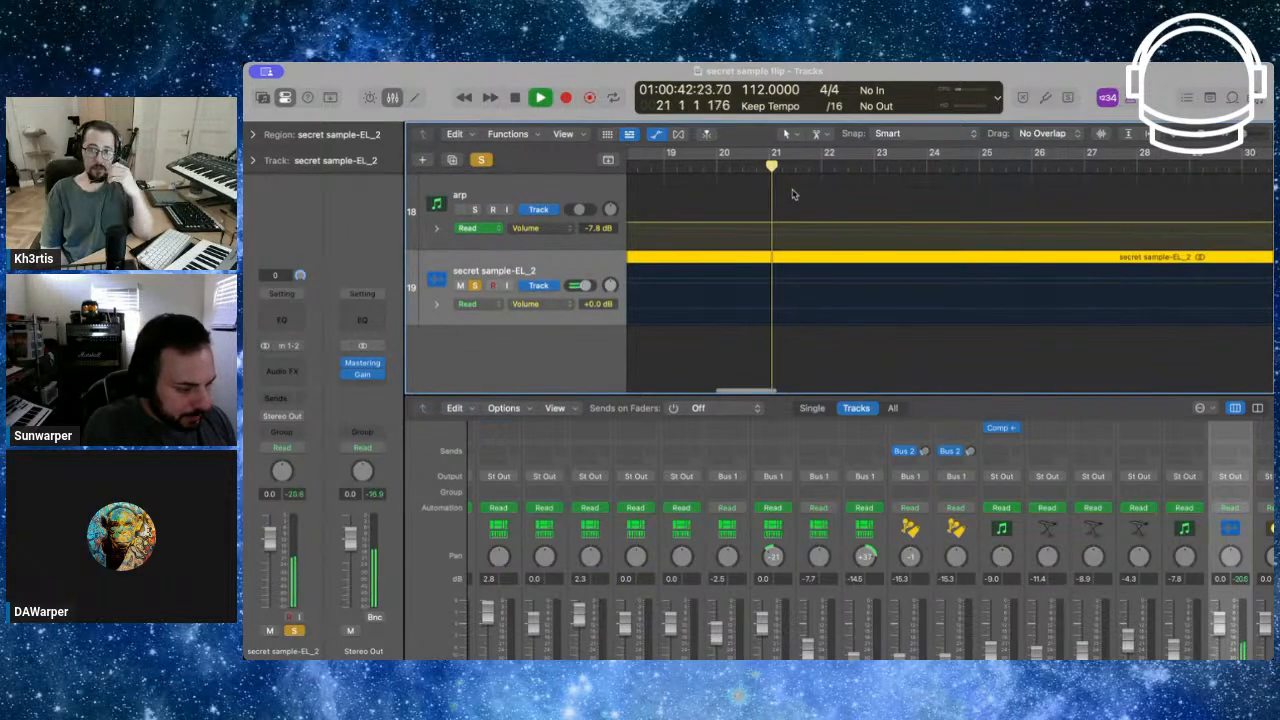
scroll(793, 194, "up", 3)
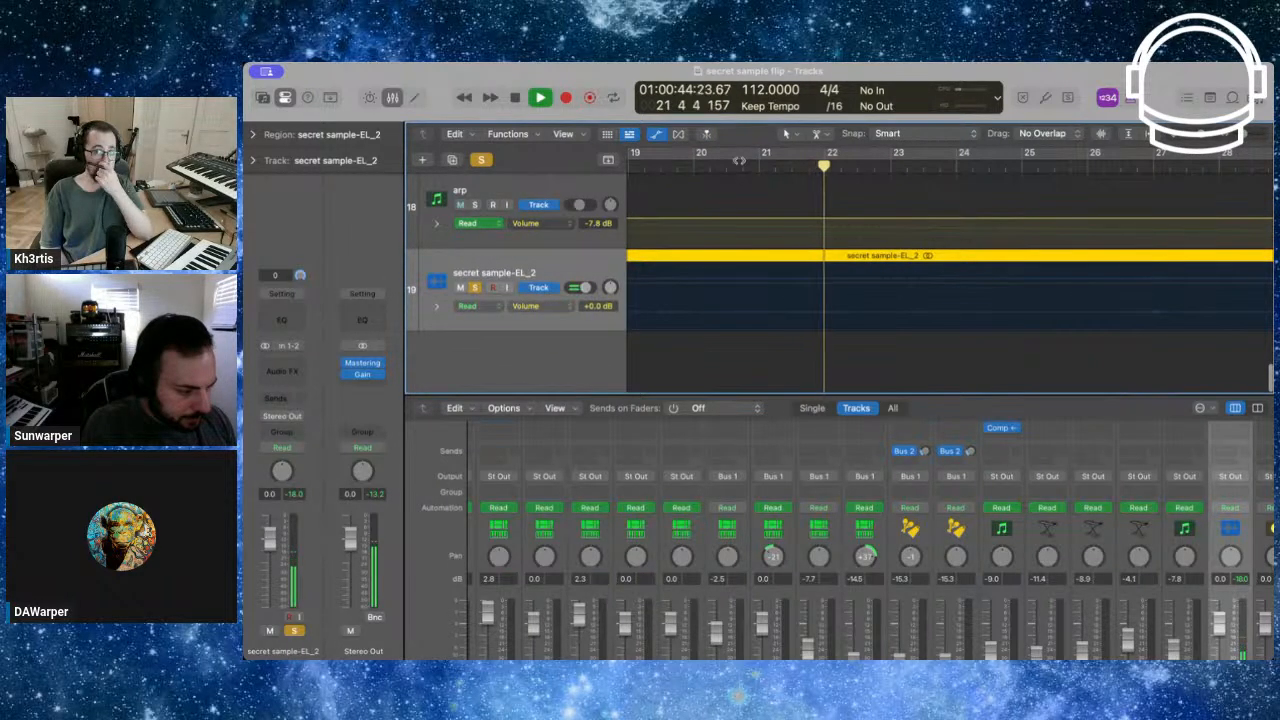
key("space")
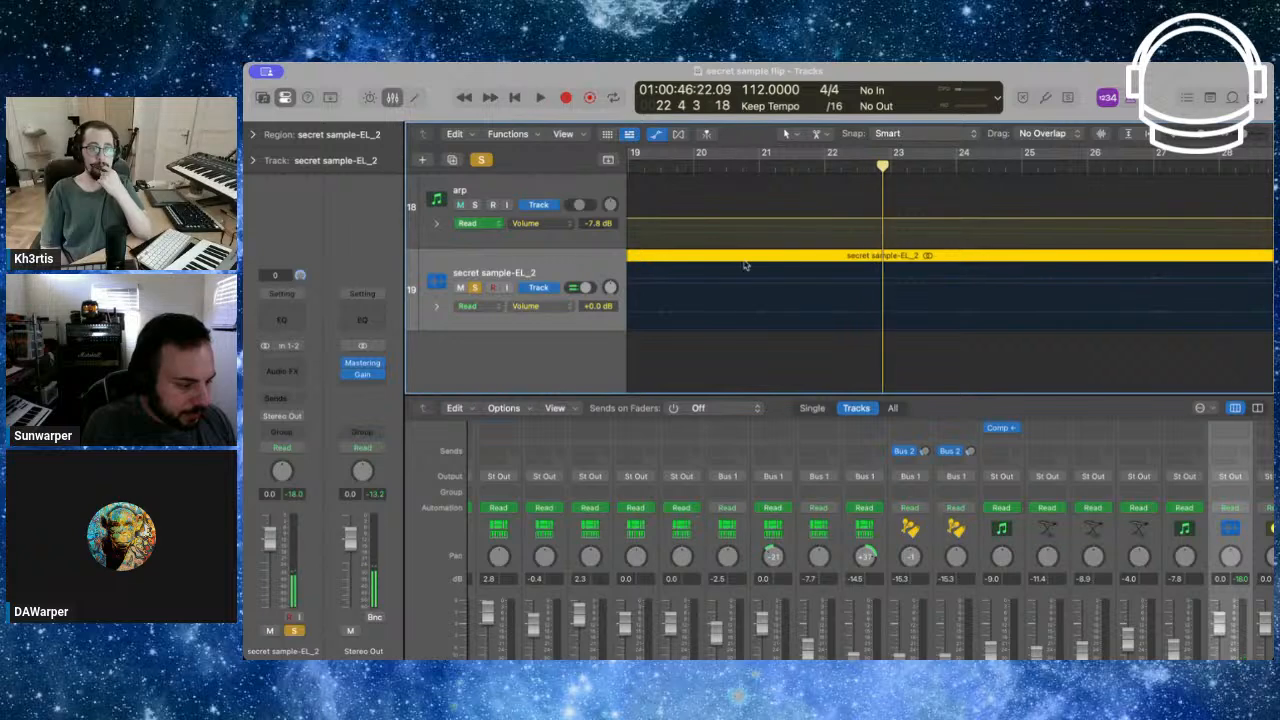
Divide track 19's secret sample-EL_2 region at position 20 2 1 1 and again about midway through bar 22
left_click_drag(745, 280, 712, 290)
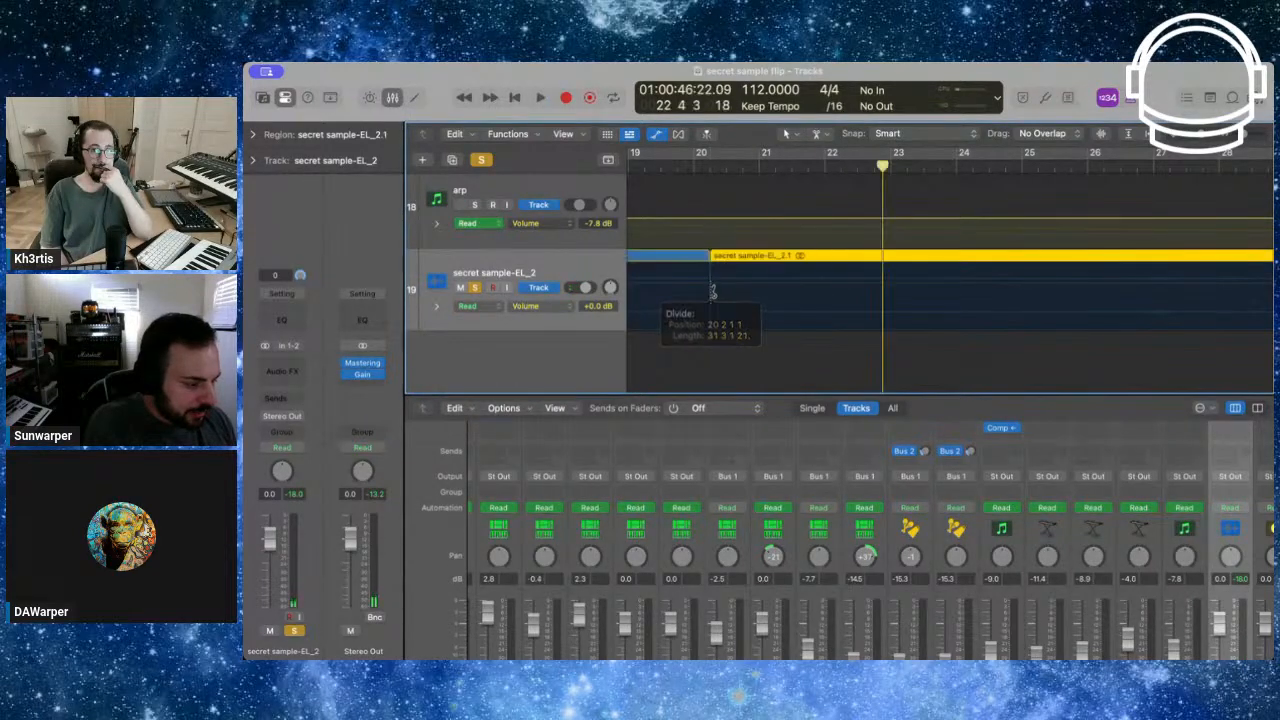
left_click_drag(878, 277, 856, 281)
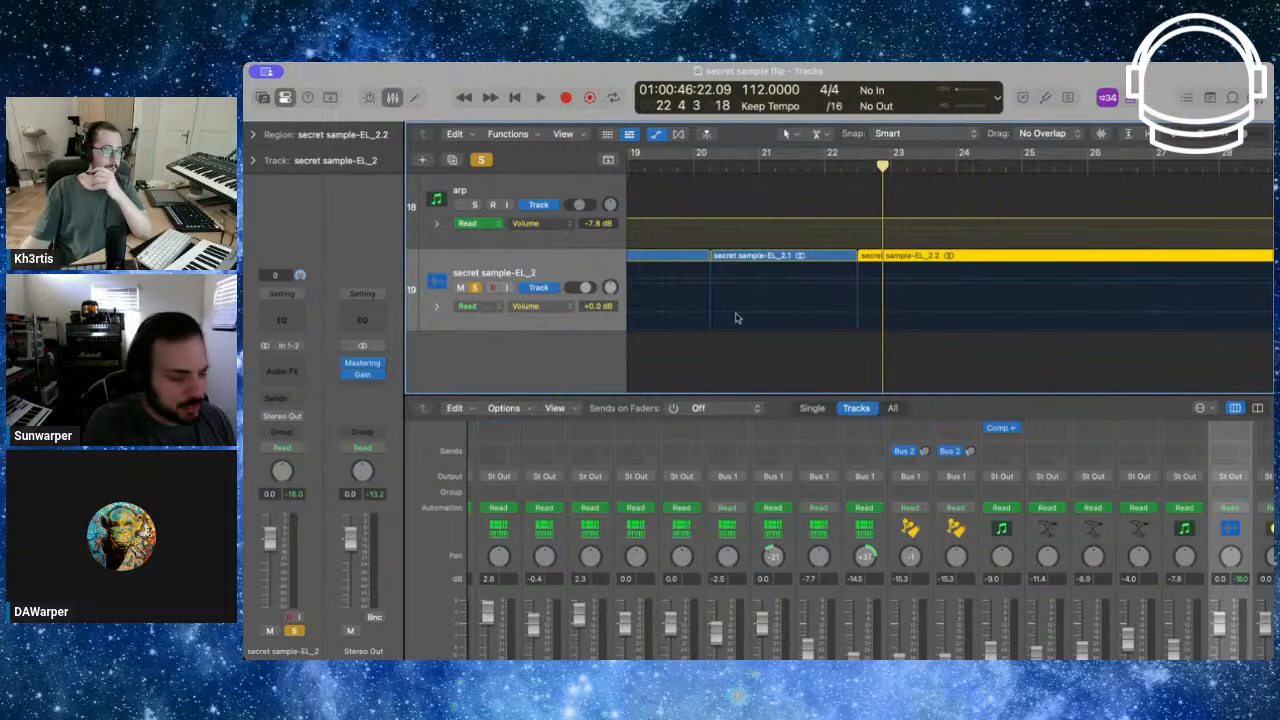
Convert the middle region of track 19 to a new Sampler track from transient markers, with 1Shot zones and trigger note range C-2 to G#2
left_click(740, 261)
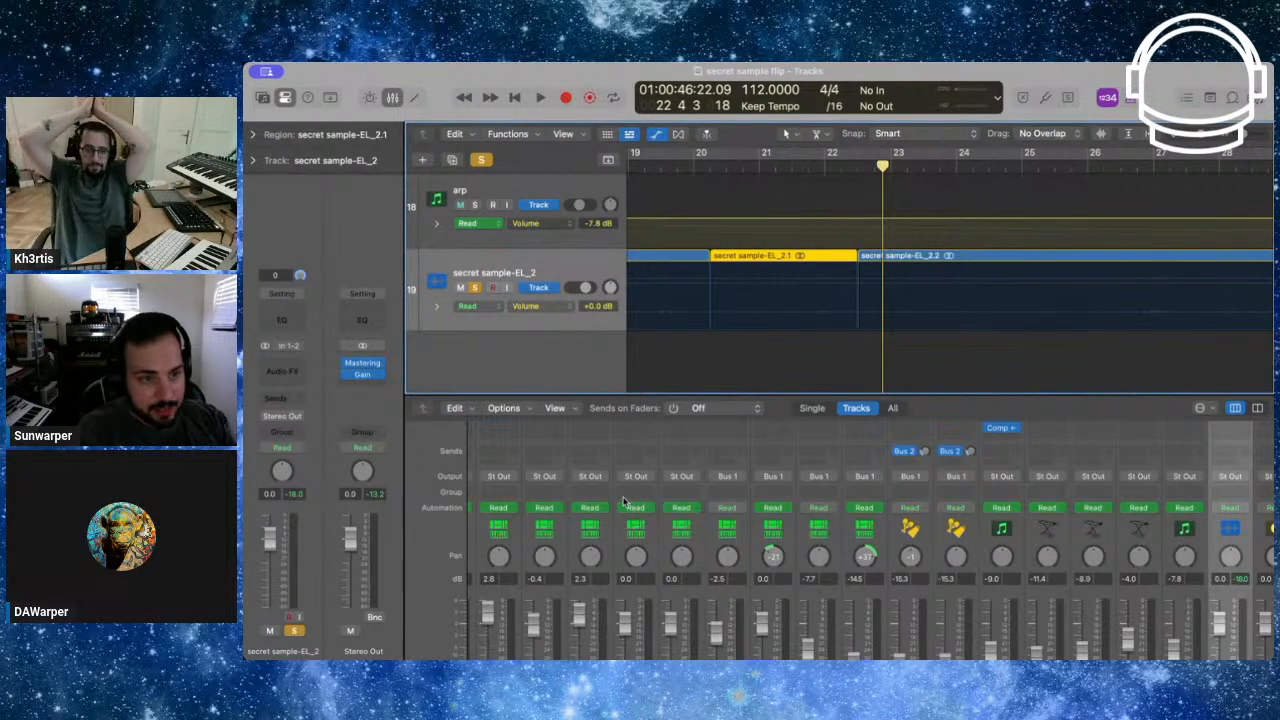
key("ctrl+e")
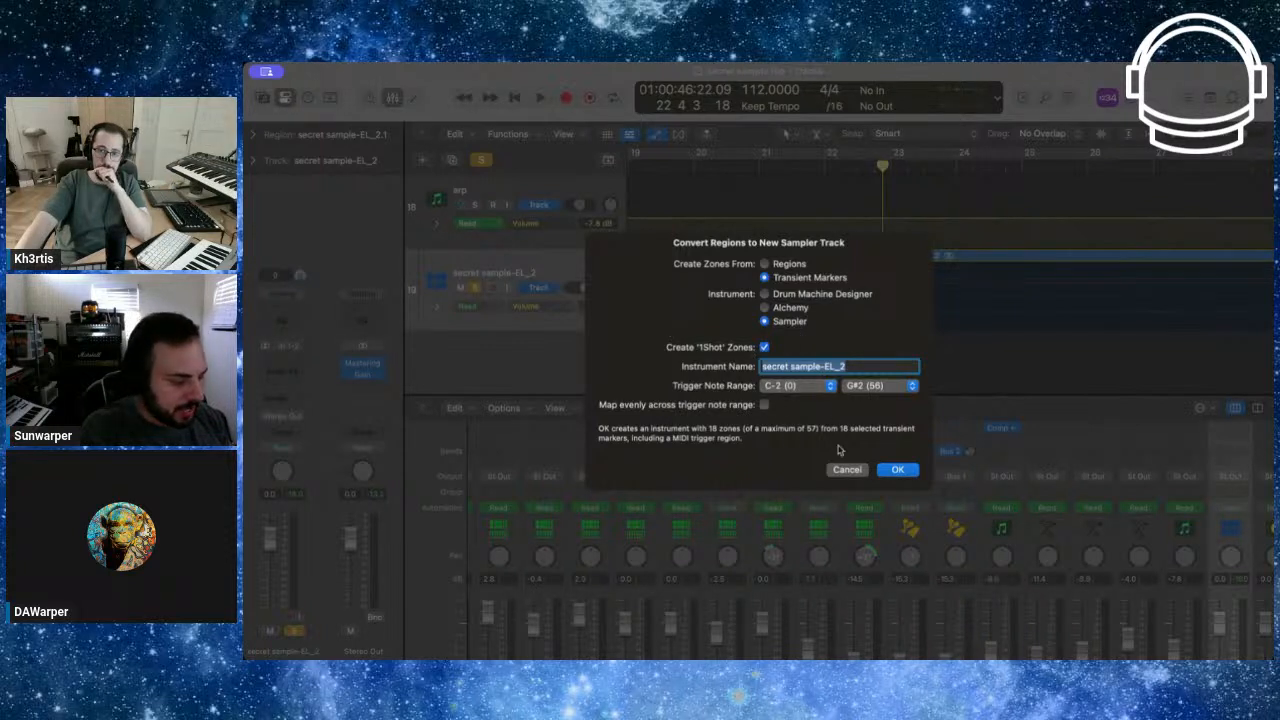
left_click(897, 470)
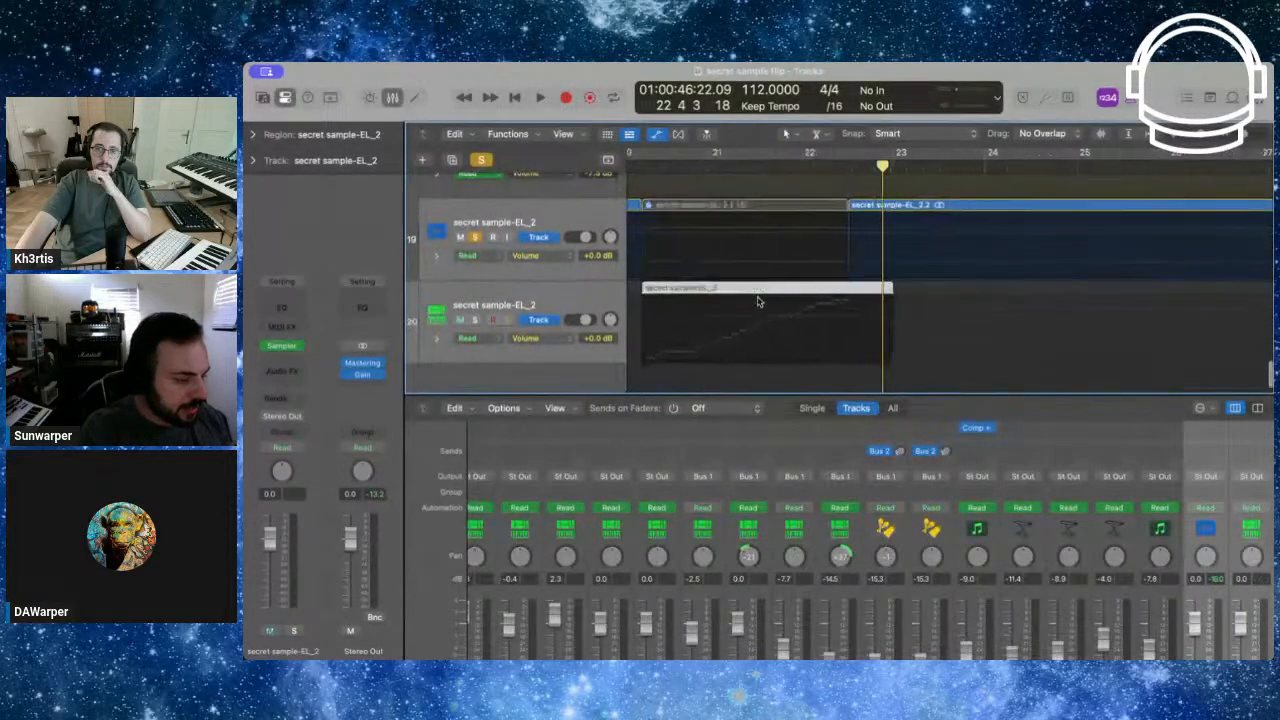
Clear all track solos, place the playhead at 20 1 4 1 and select Sampler track 20
left_click(476, 311)
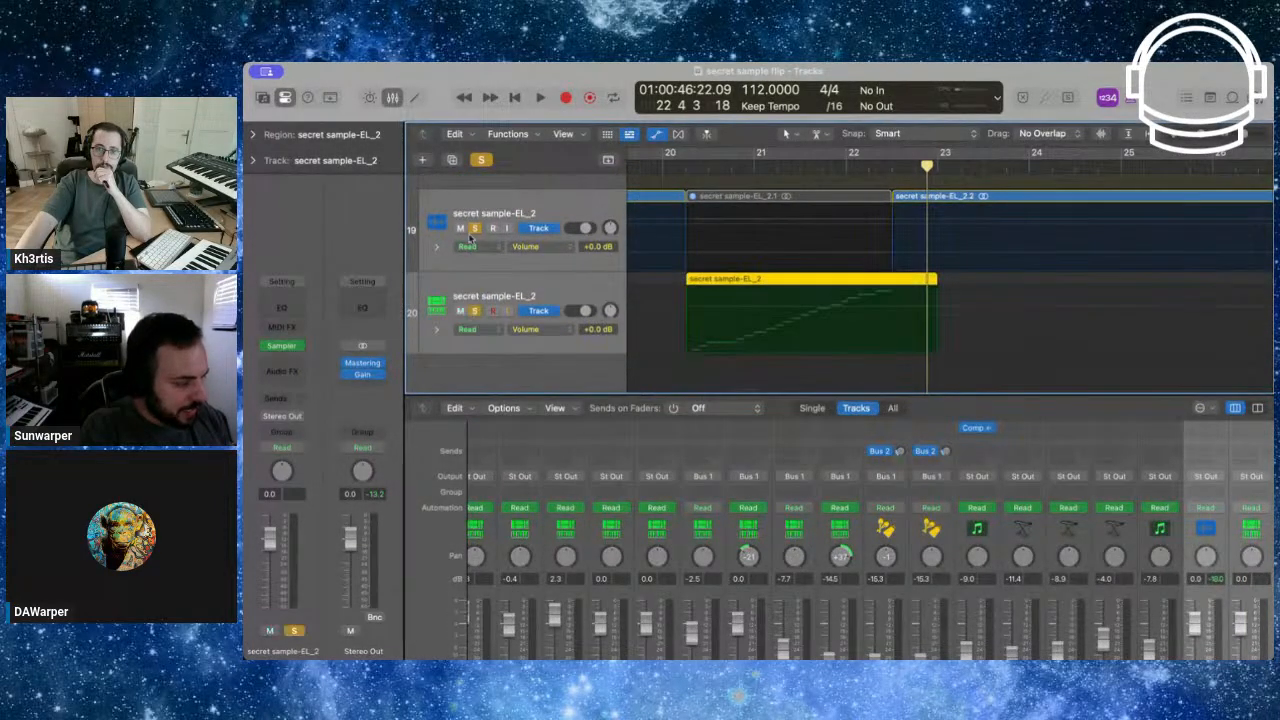
left_click(475, 228)
left_click(679, 165)
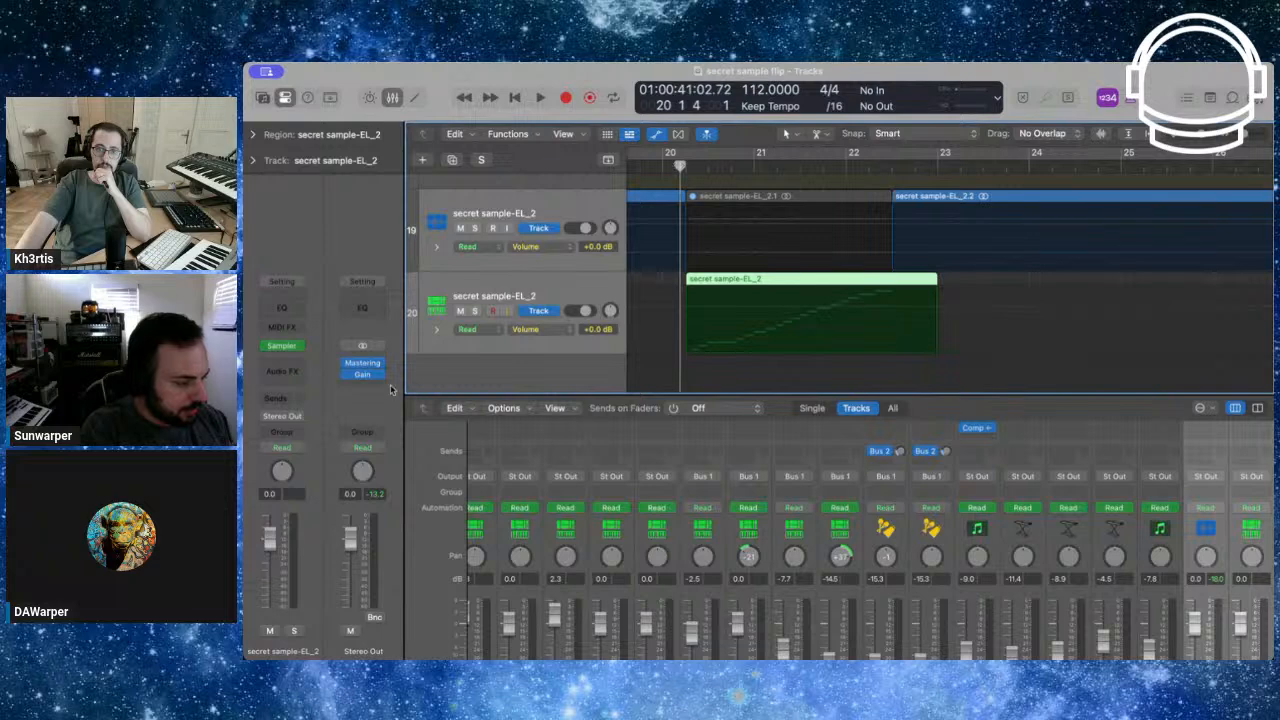
left_click(557, 292)
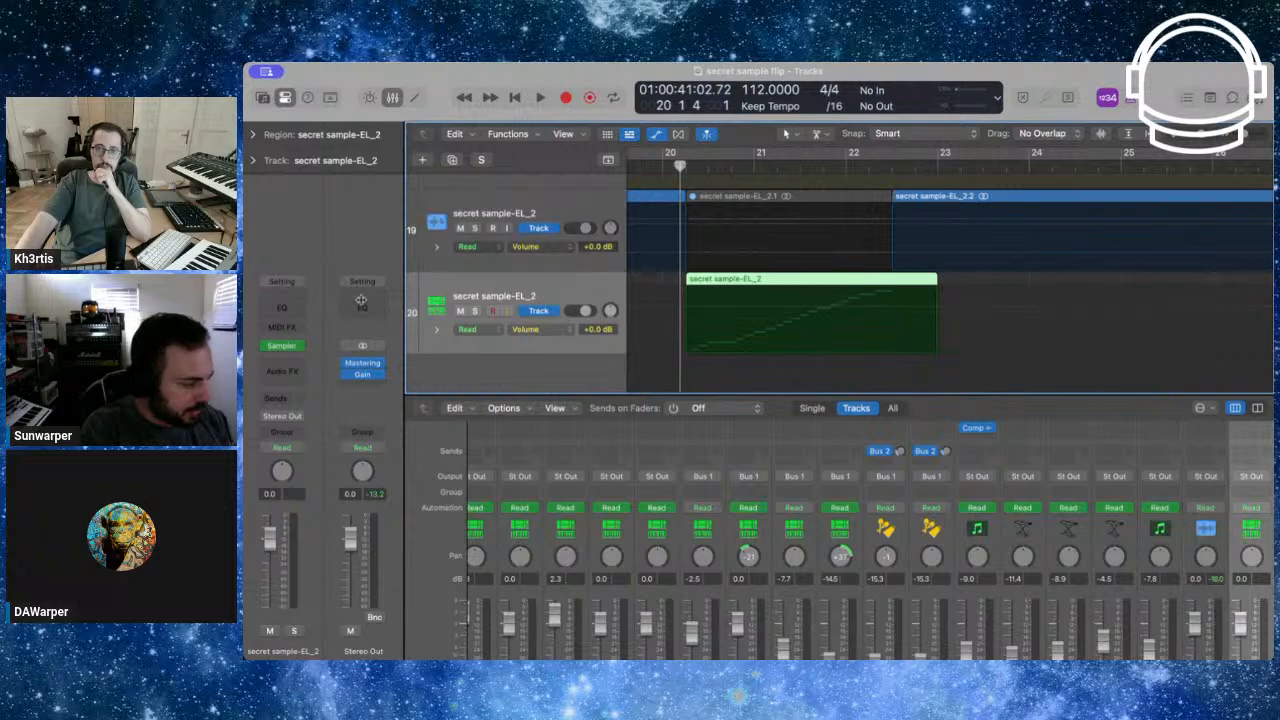
Play the track 20 Sampler region, solo the track during playback and stop in bar 22
left_click(285, 344)
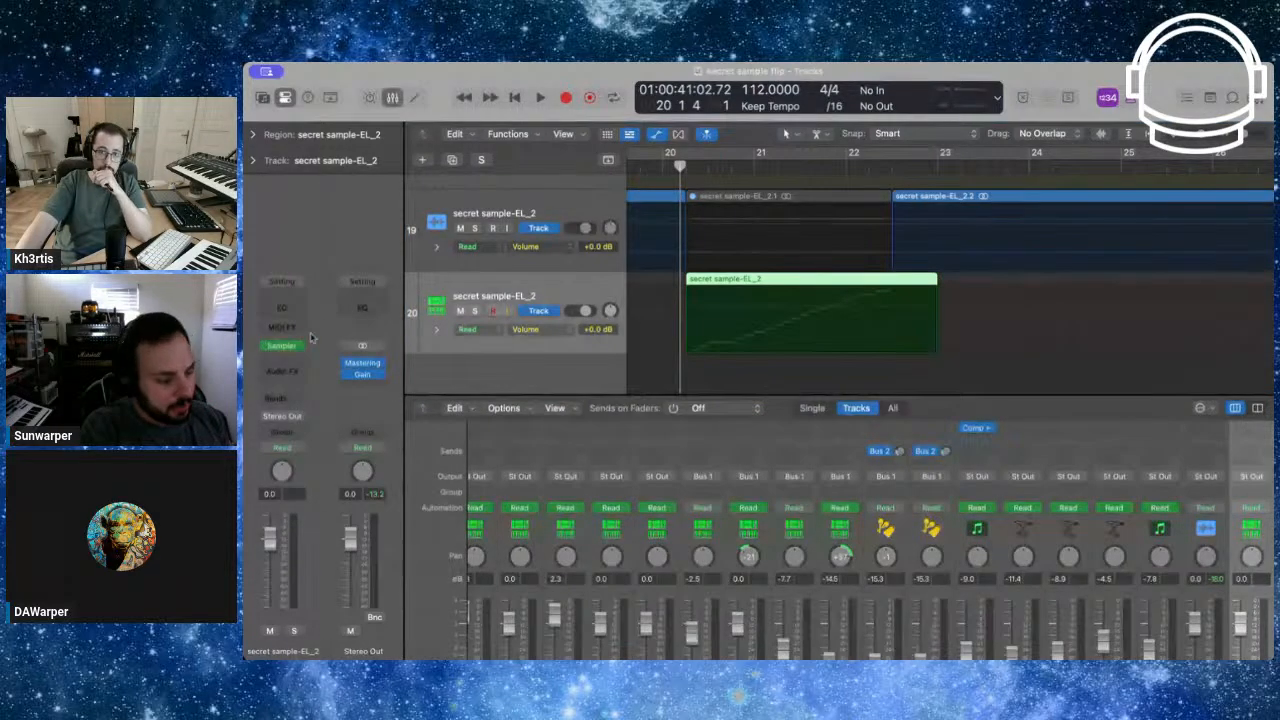
left_click(568, 101)
key("space")
scroll(724, 264, "up", 3)
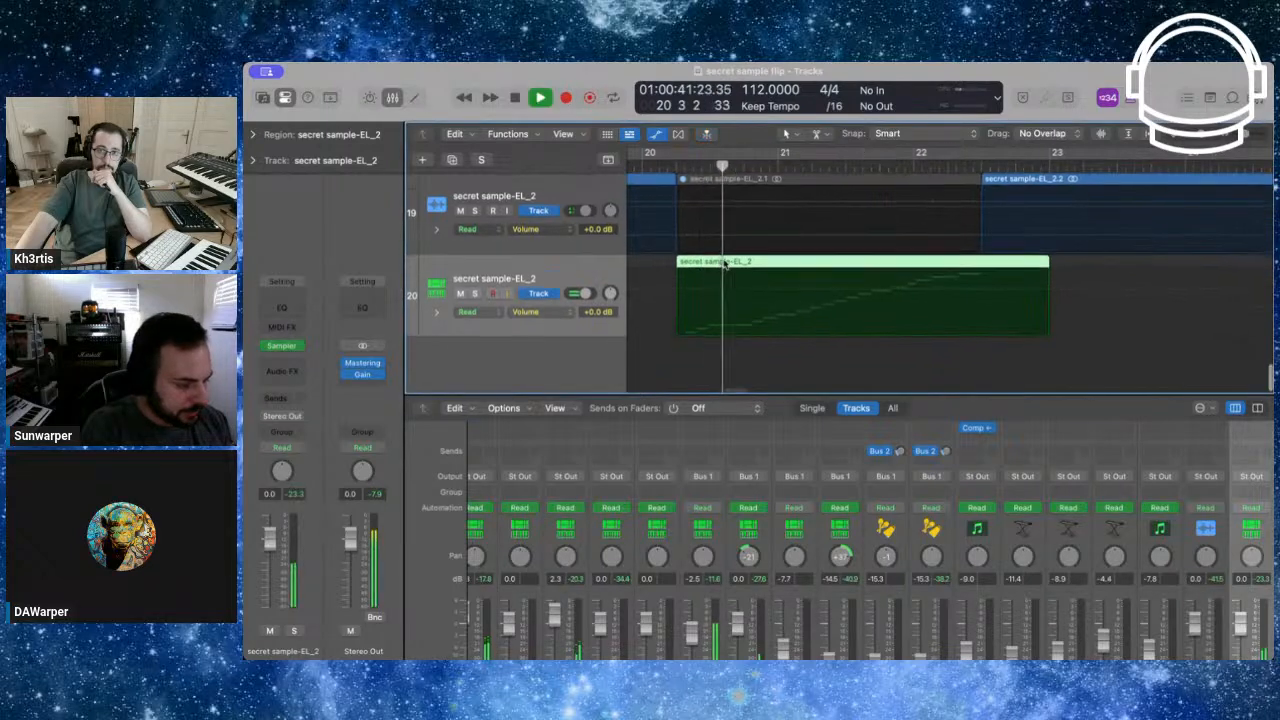
key("s")
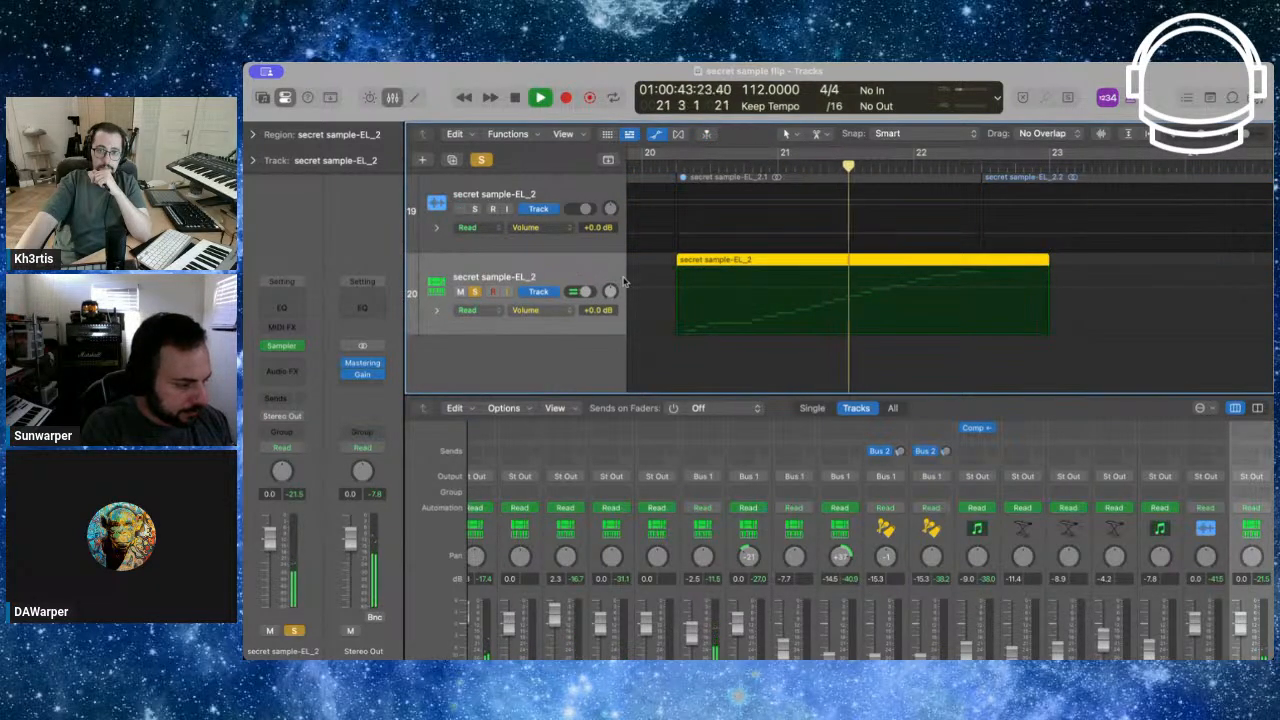
key("space")
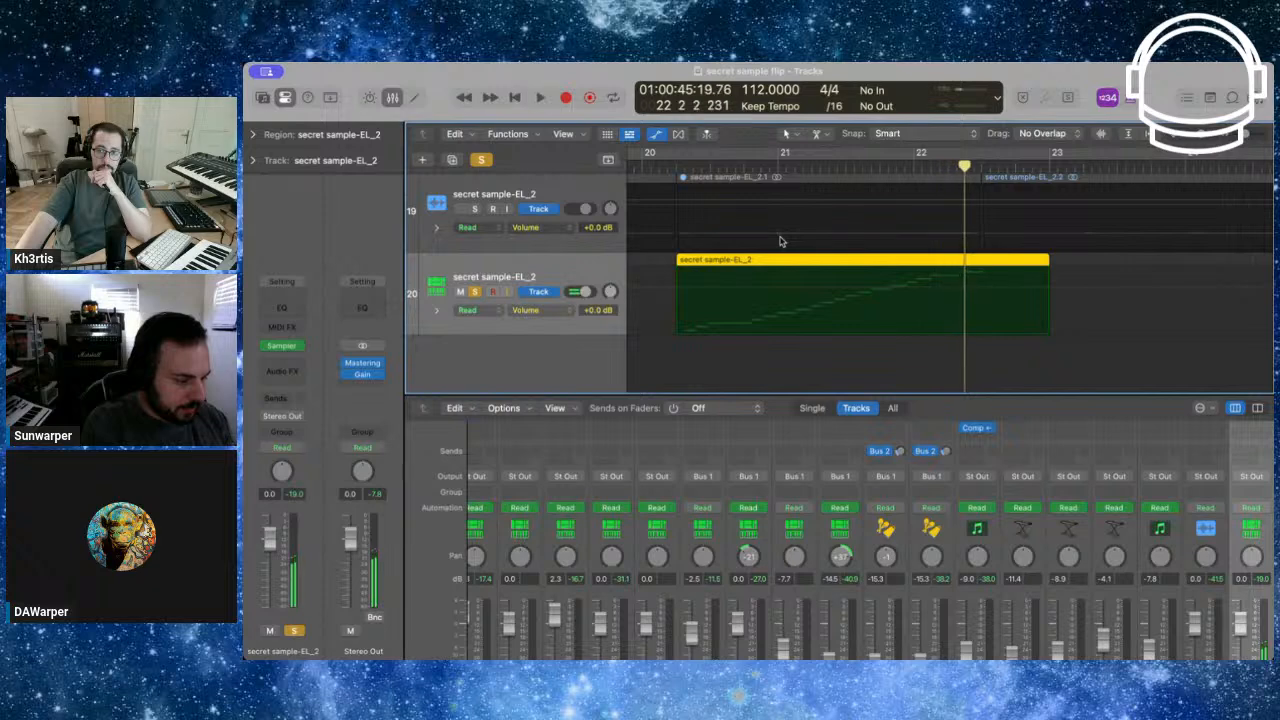
Open the track 20 region in the Piano Roll, select all its notes and quantize them to 1/8 Note
double_click(759, 263)
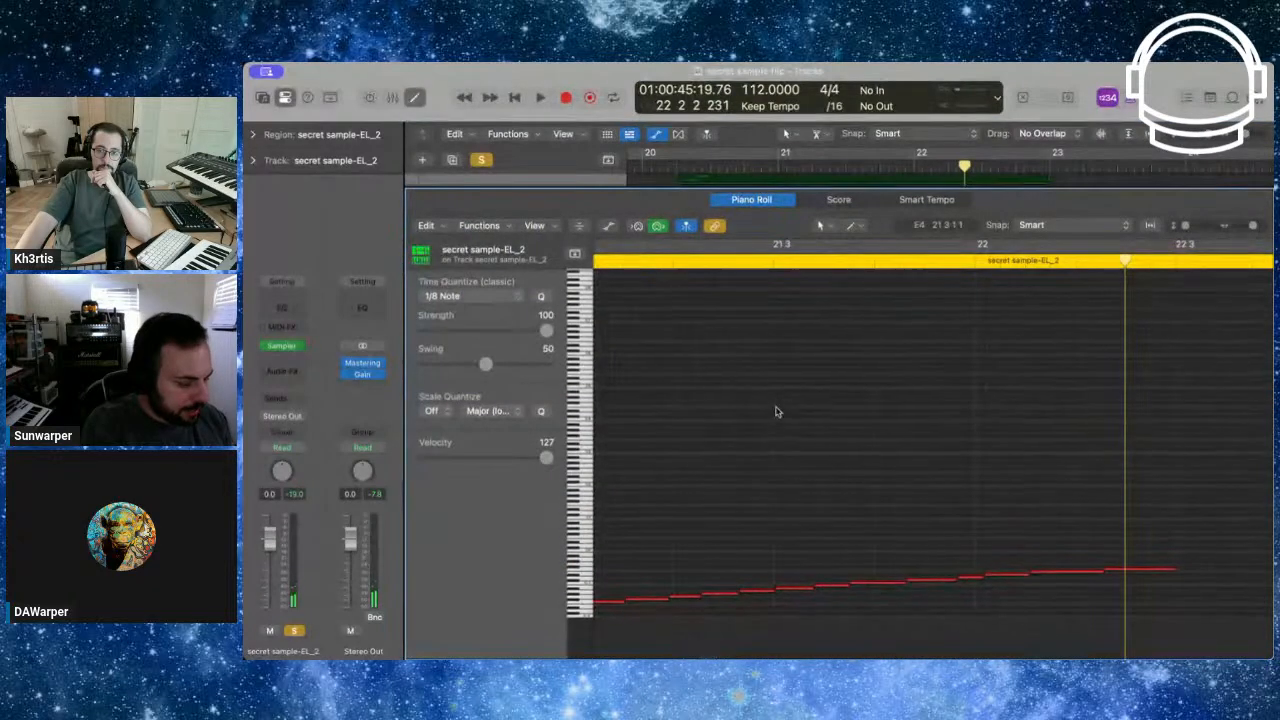
scroll(779, 412, "left", 10)
scroll(777, 408, "up", 3)
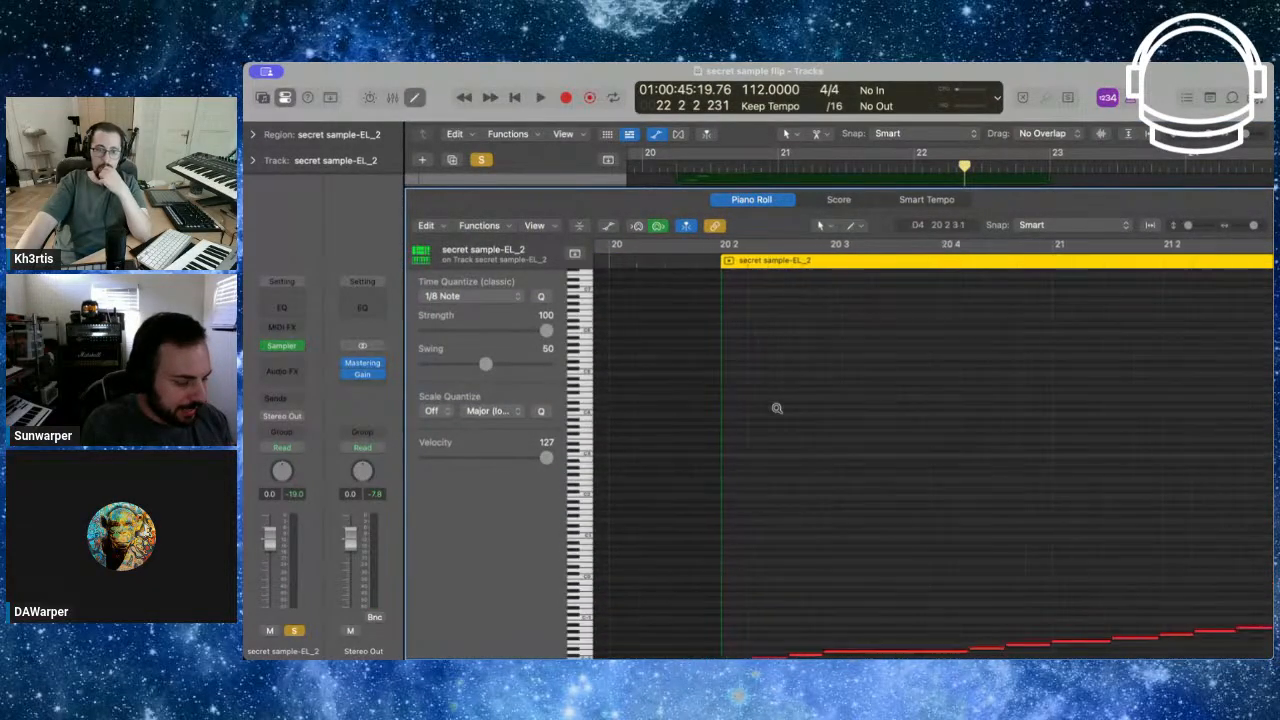
scroll(777, 408, "up", 4)
scroll(857, 511, "up", 1)
scroll(857, 511, "right", 5)
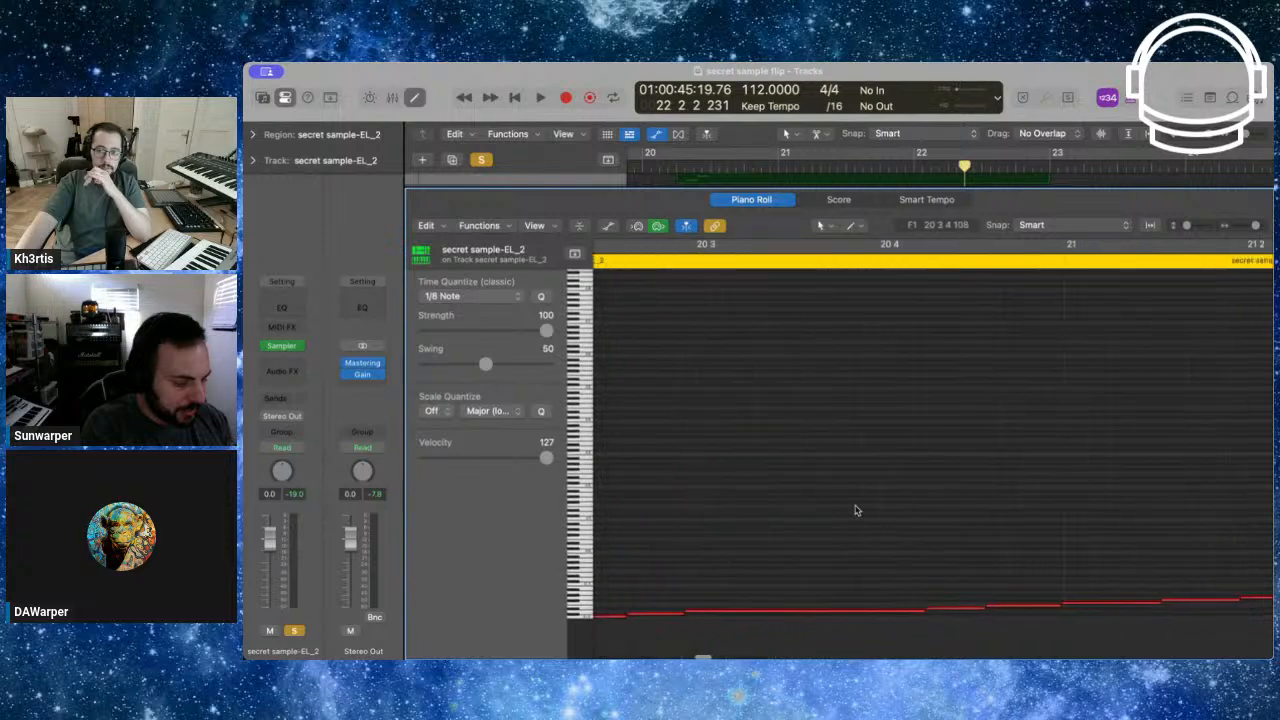
scroll(857, 511, "right", 5)
scroll(856, 507, "down", 5)
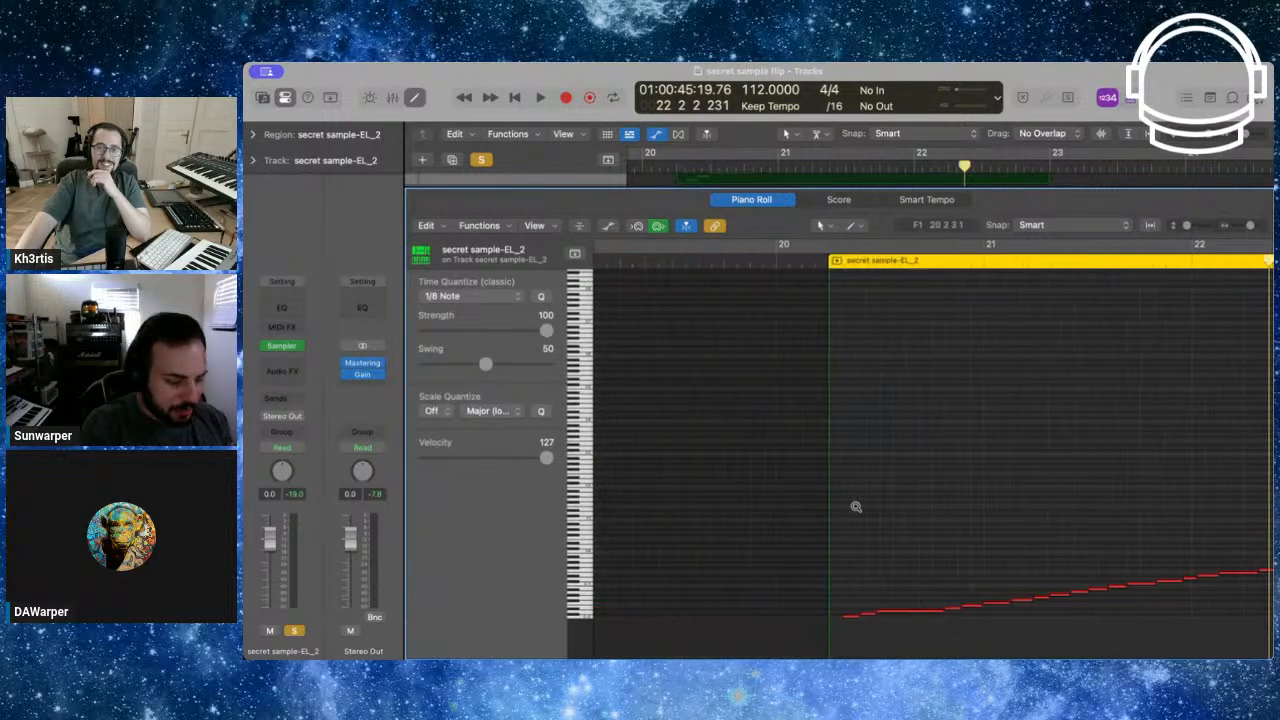
scroll(856, 507, "left", 3)
left_click_drag(1208, 440, 754, 640)
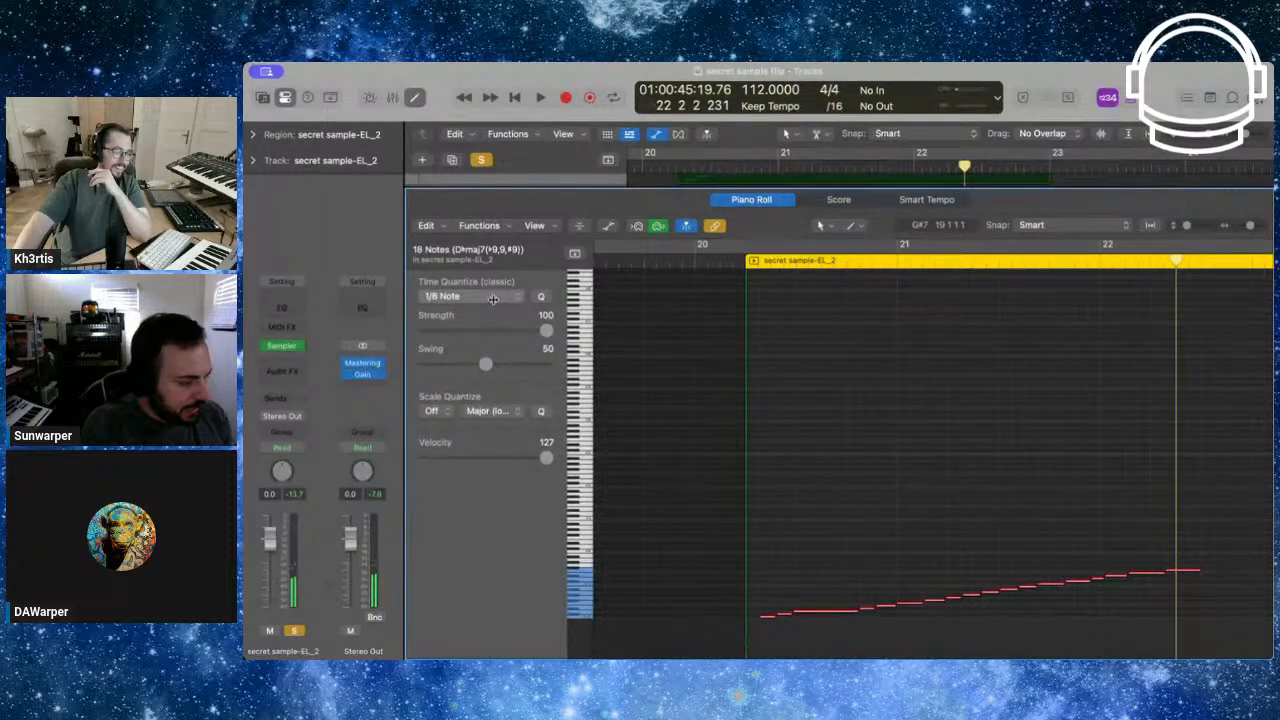
key("q")
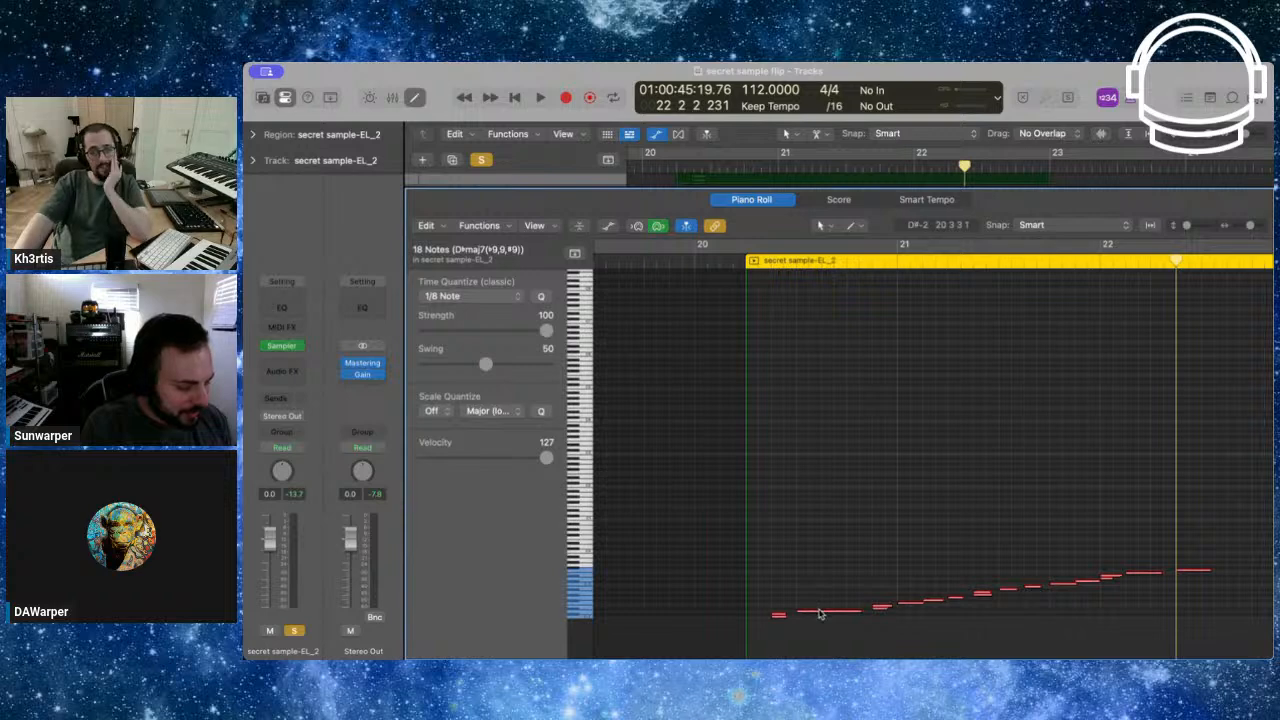
Shift the selected notes back to the region start and set quantize strength to 89 and swing to 53
left_click_drag(820, 611, 798, 615)
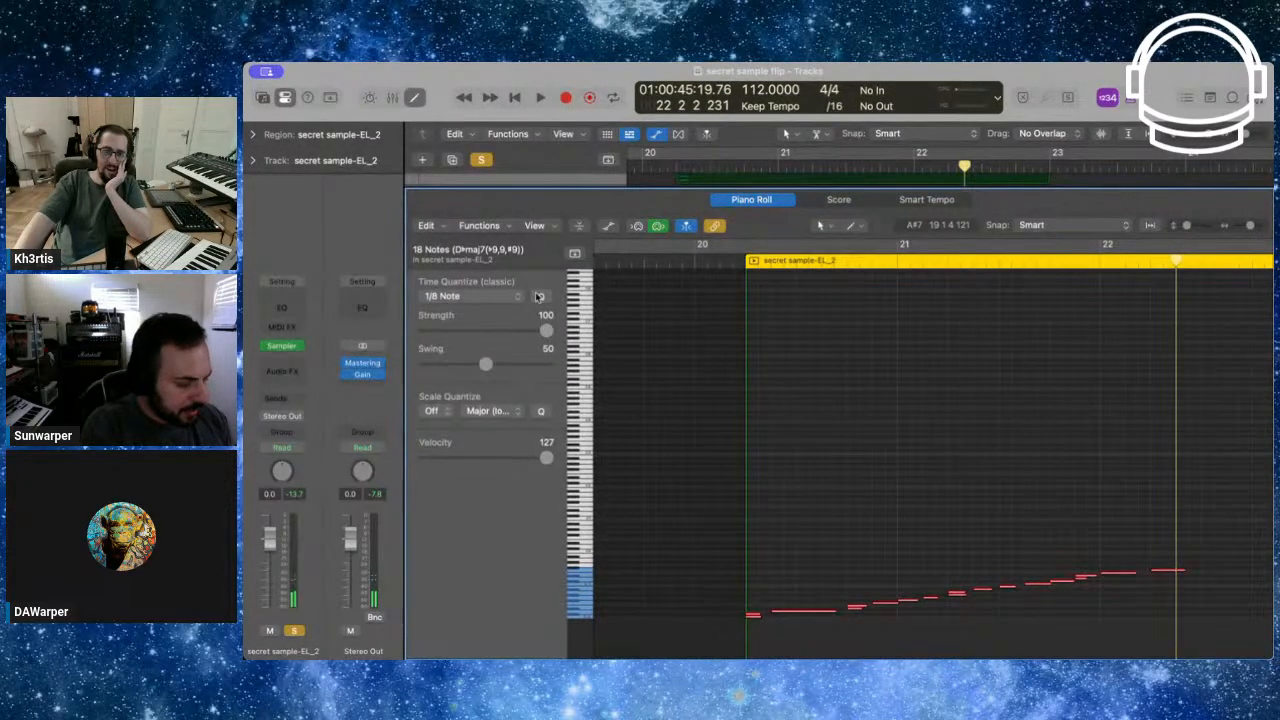
left_click_drag(550, 337, 536, 336)
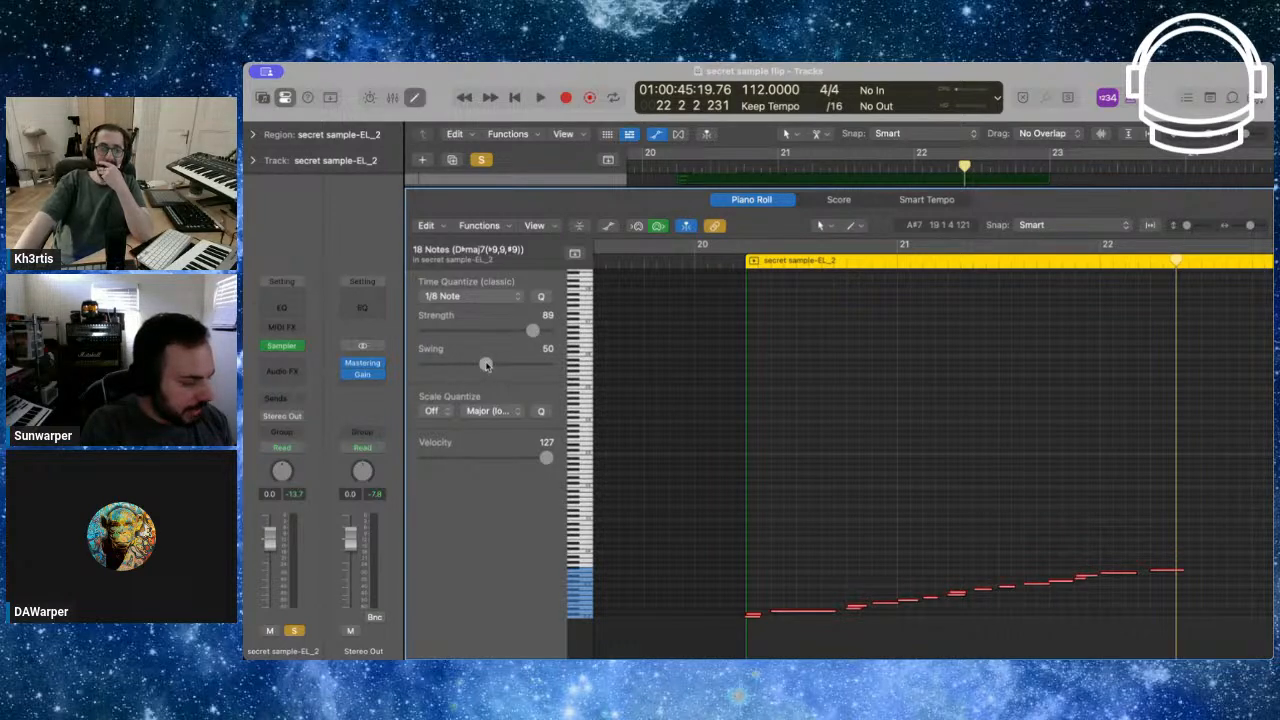
left_click(740, 528)
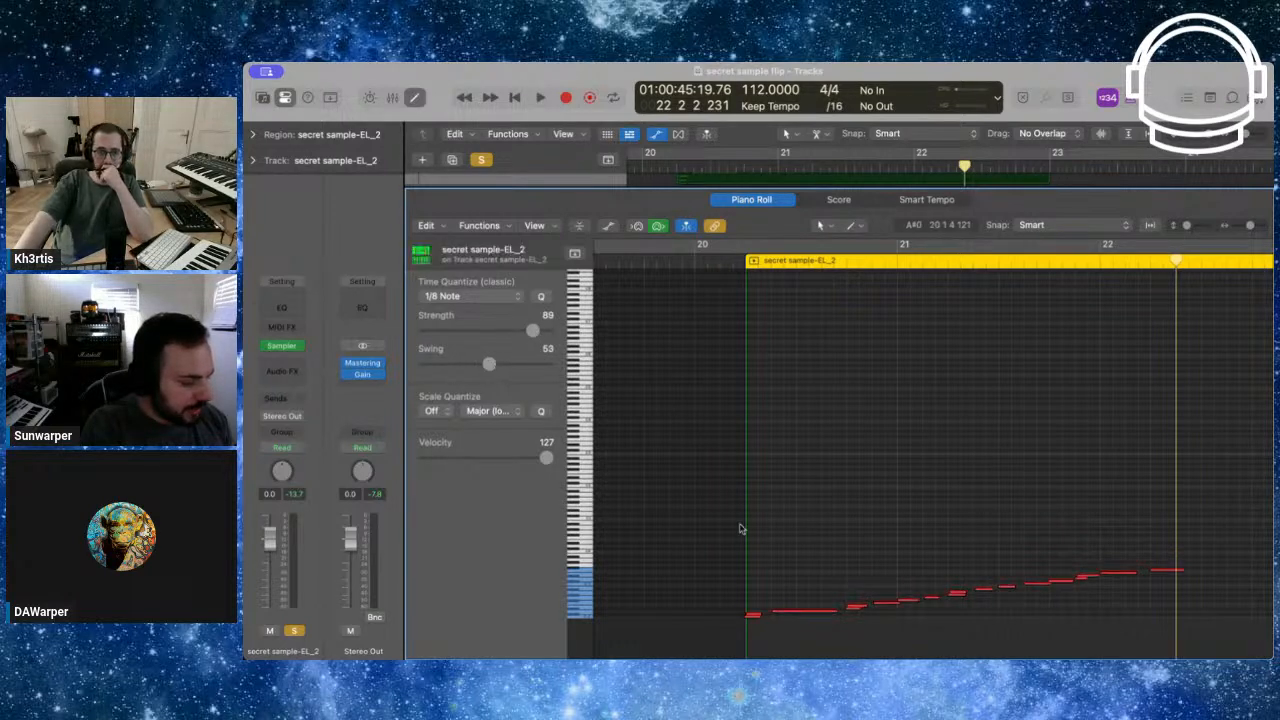
Set the time quantize of the first C-2 note to 1/4 Note and close the Piano Roll
left_click(752, 616)
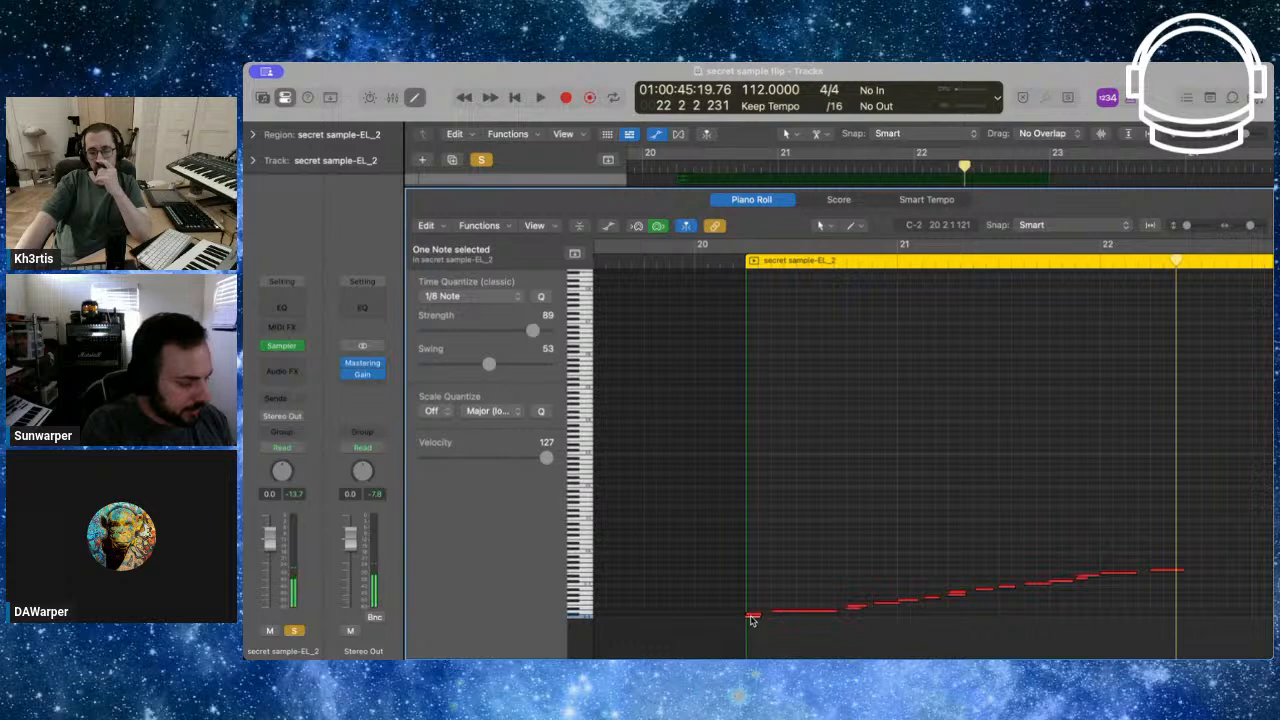
left_click(494, 301)
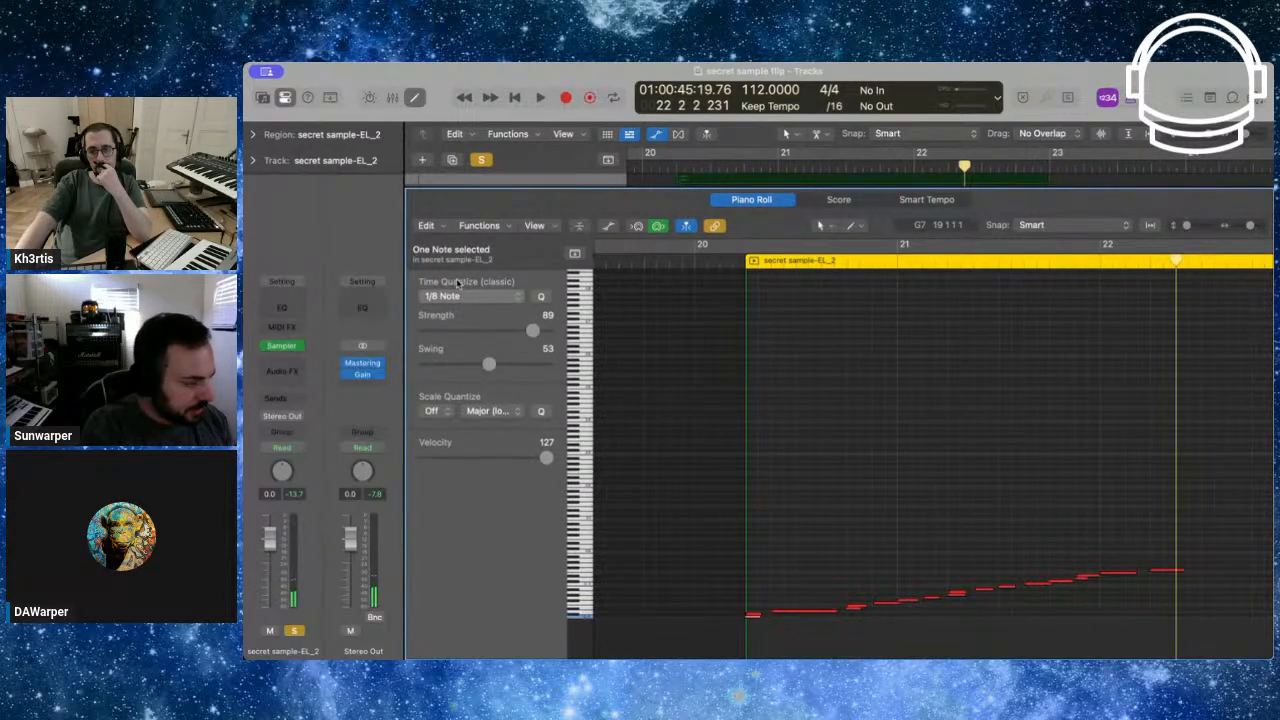
left_click(472, 282)
scroll(756, 500, "right", 1)
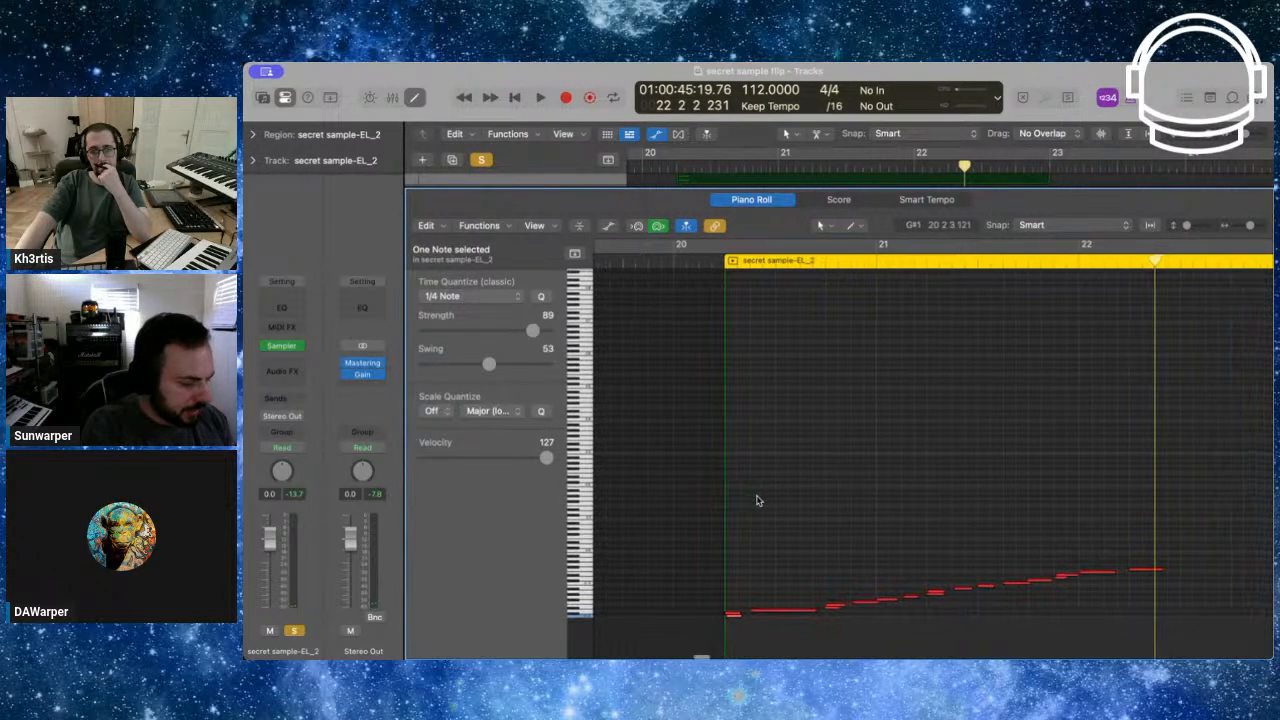
scroll(757, 498, "down", 4)
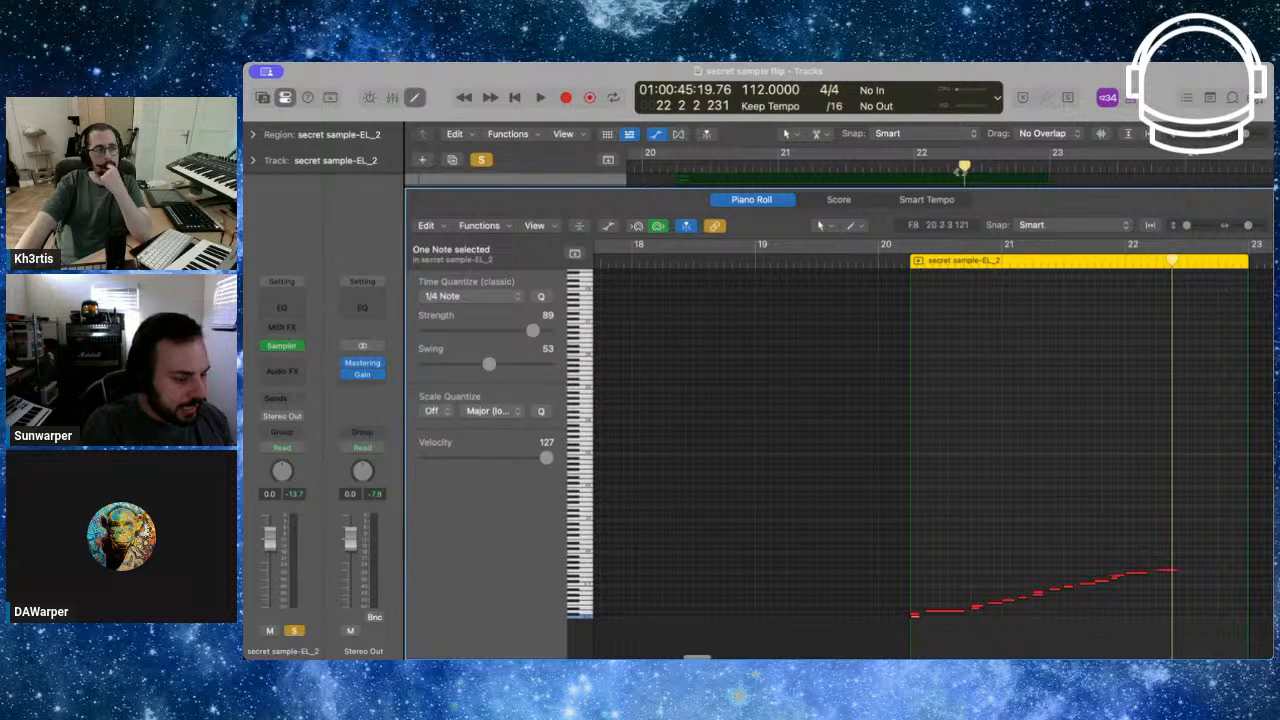
key("e")
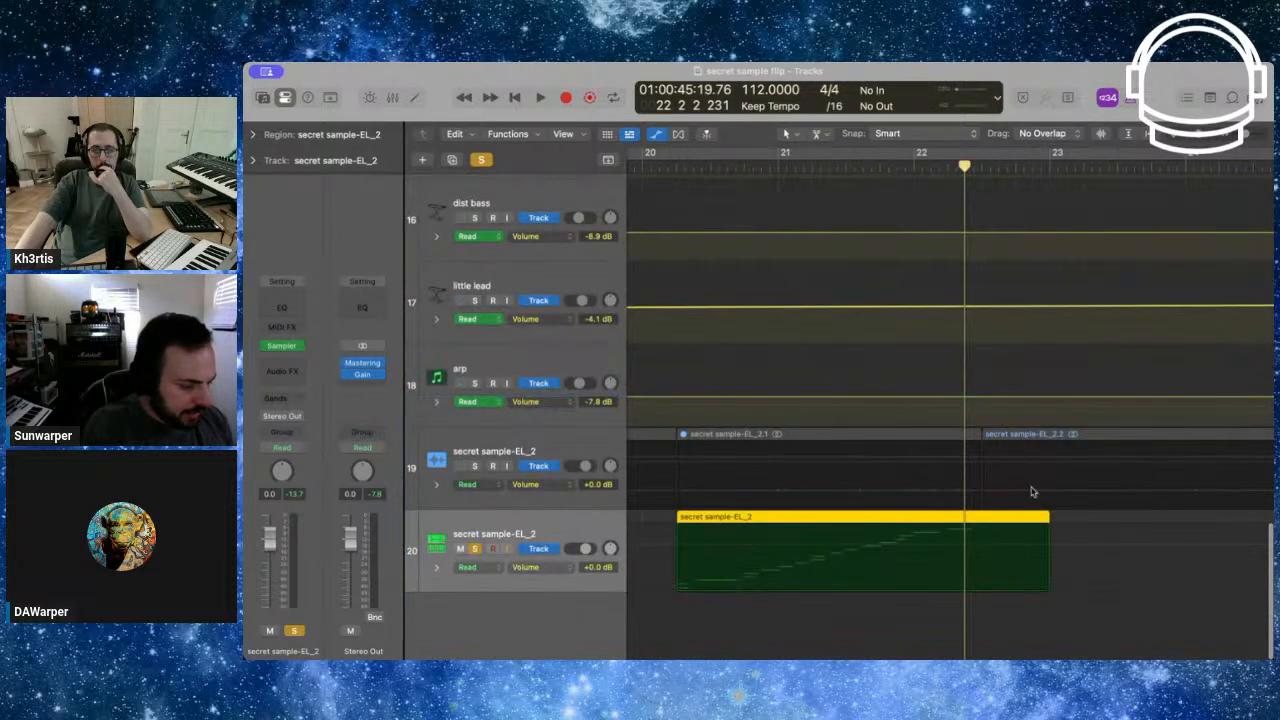
Trim the track 20 region to end with track 19's middle region and, with automation hidden, time-compress it to end just inside bar 21
left_click_drag(1047, 517, 981, 517)
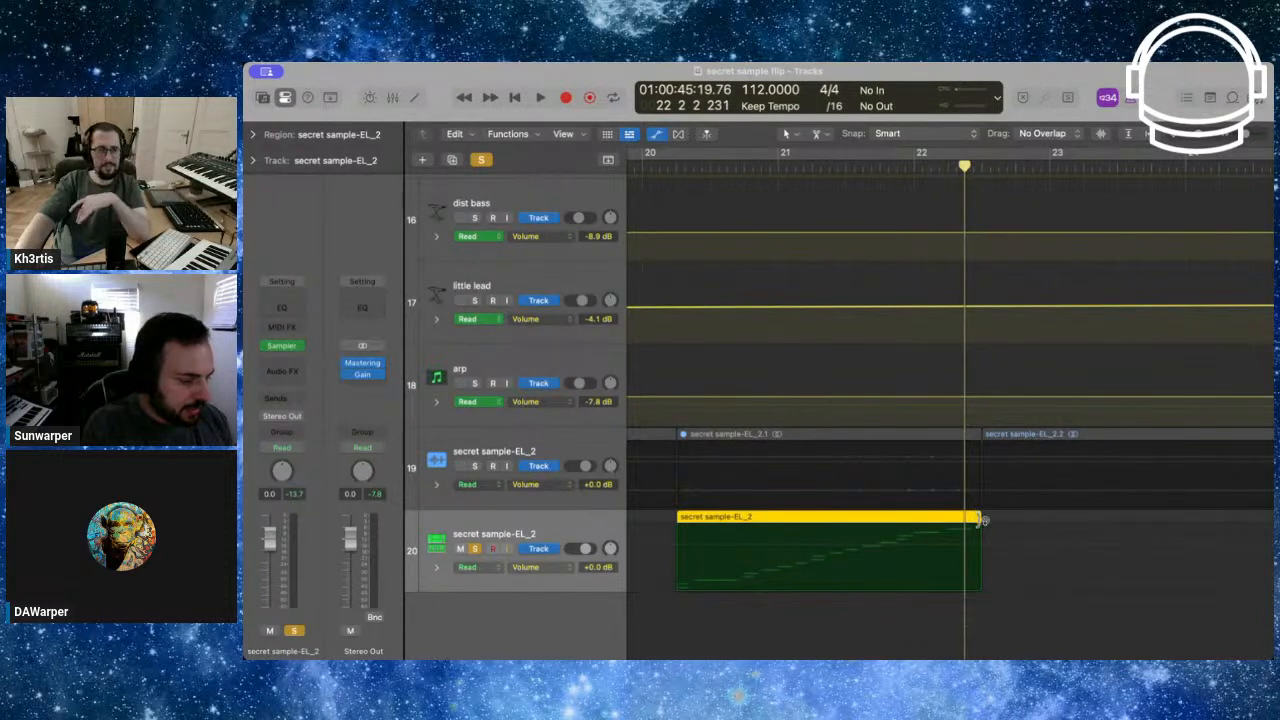
key("a")
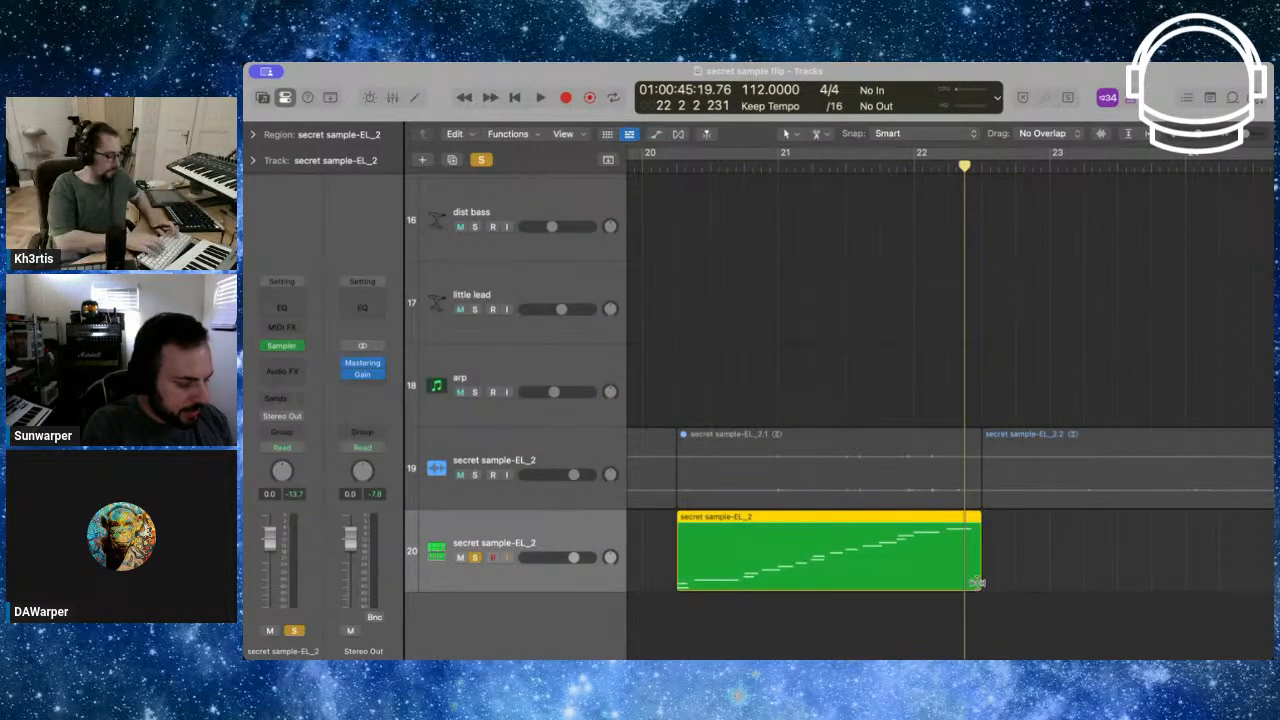
left_click_drag(976, 582, 803, 562)
scroll(676, 534, "up", 3)
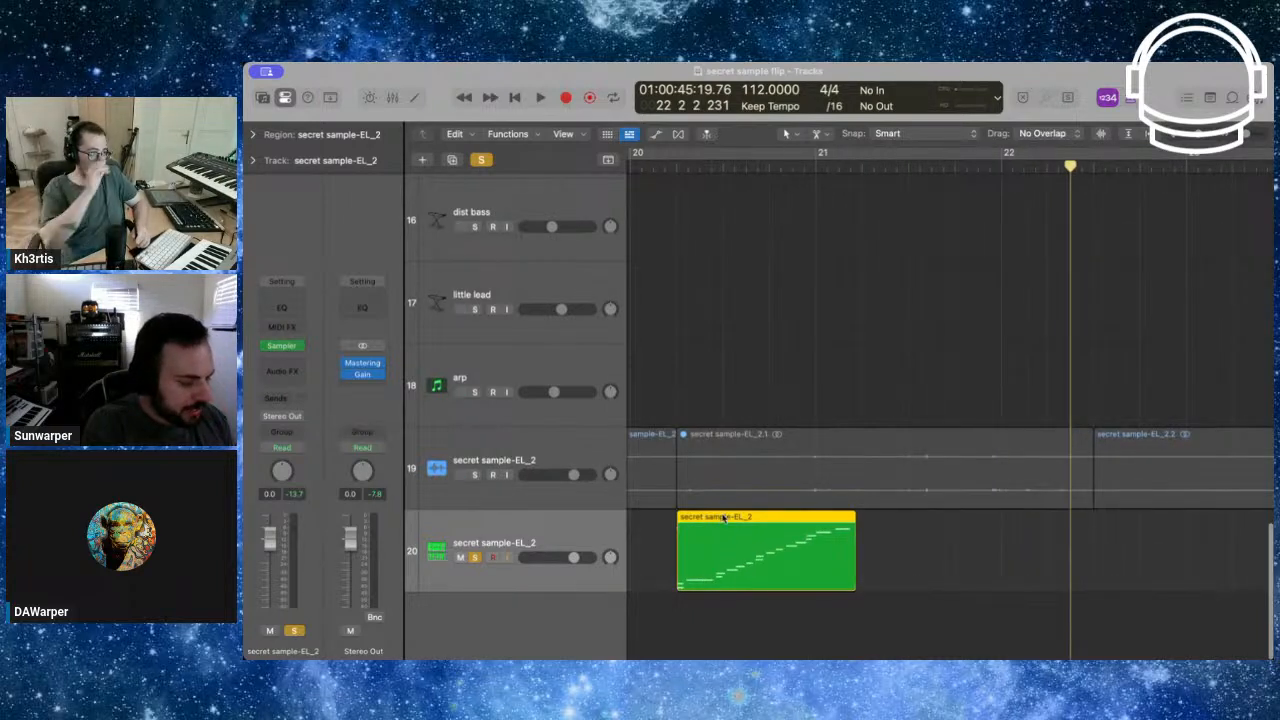
Open the compressed region in the Piano Roll, audition it from 20 2 1 1 and return the playhead to 20 1 3 121
double_click(719, 518)
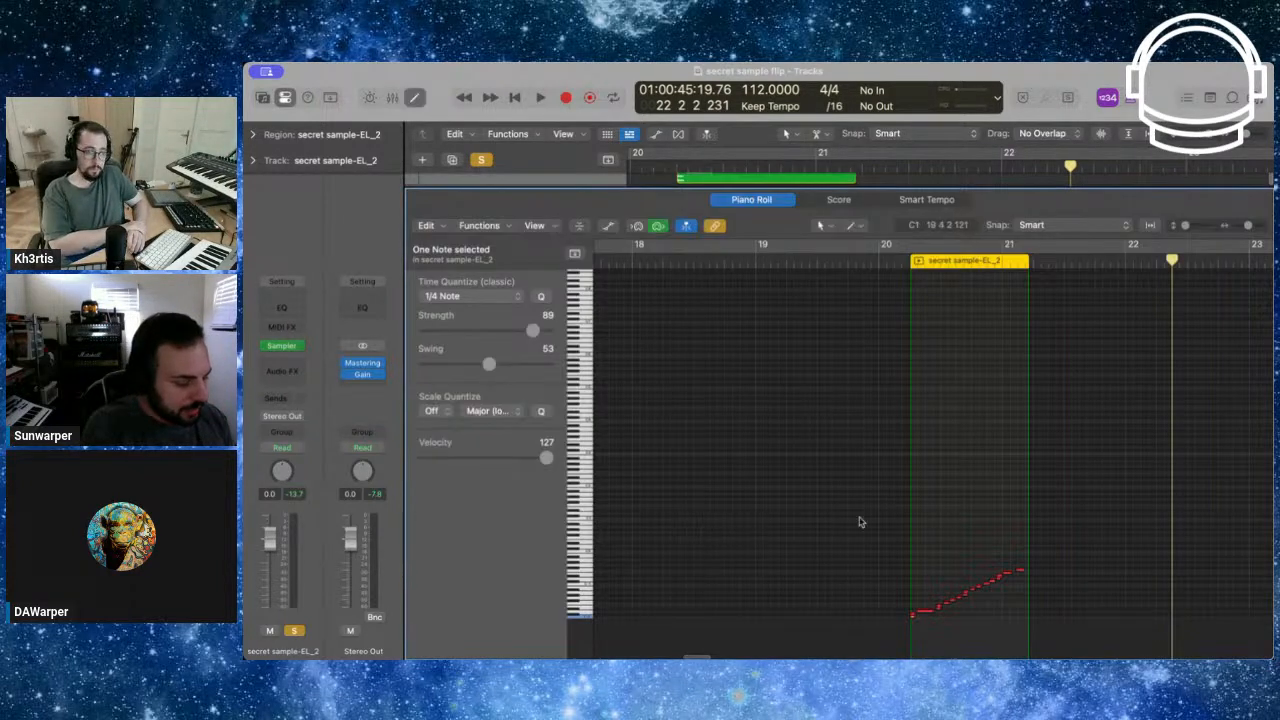
left_click(908, 260)
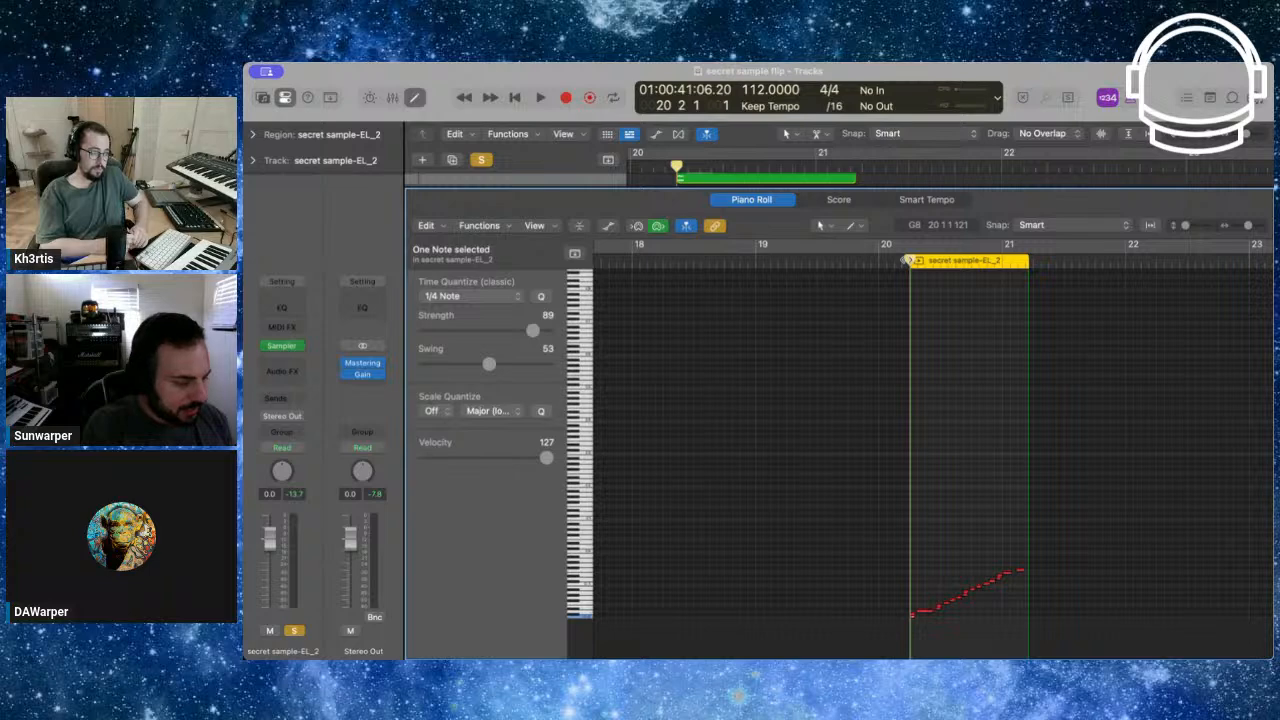
key("space")
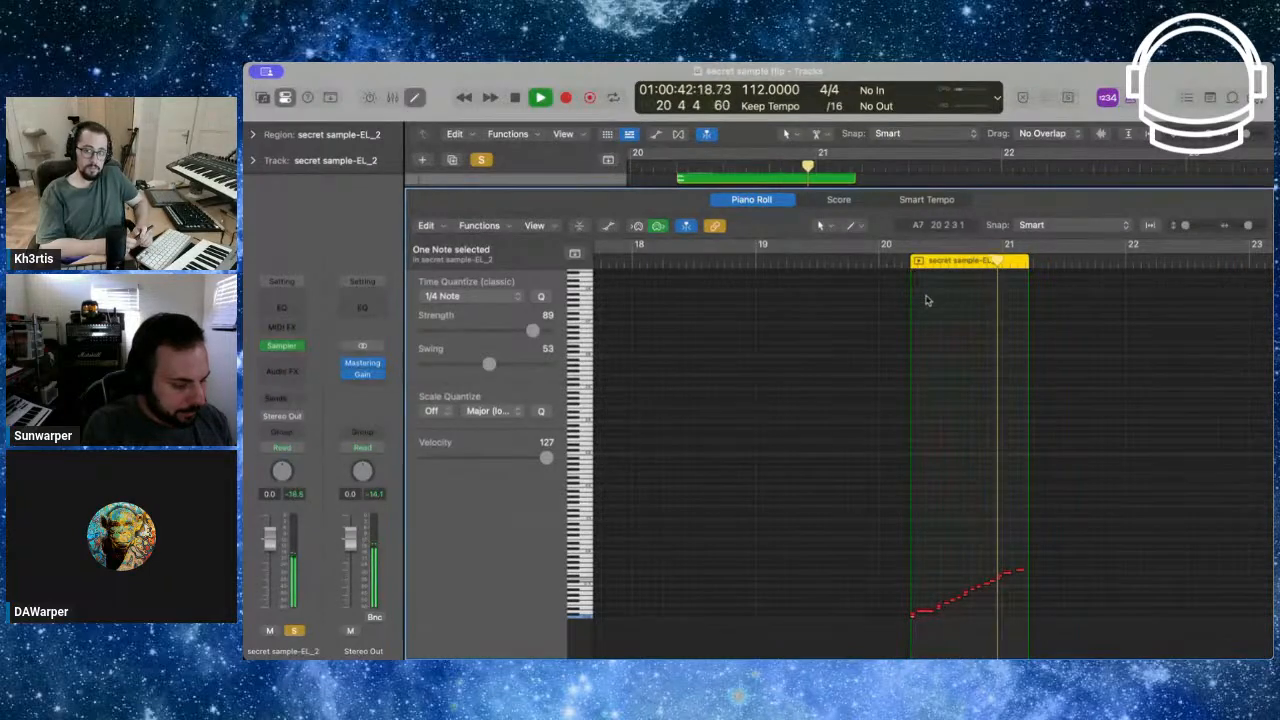
key("space")
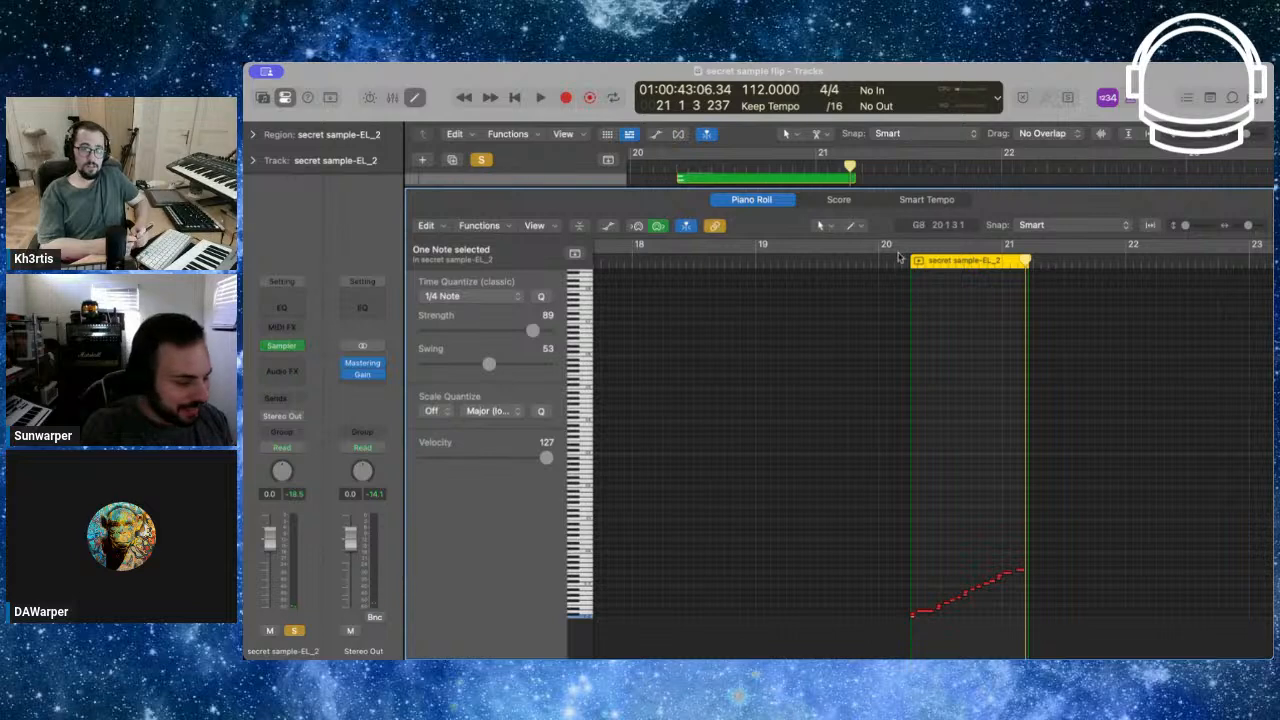
key("c")
left_click(898, 258)
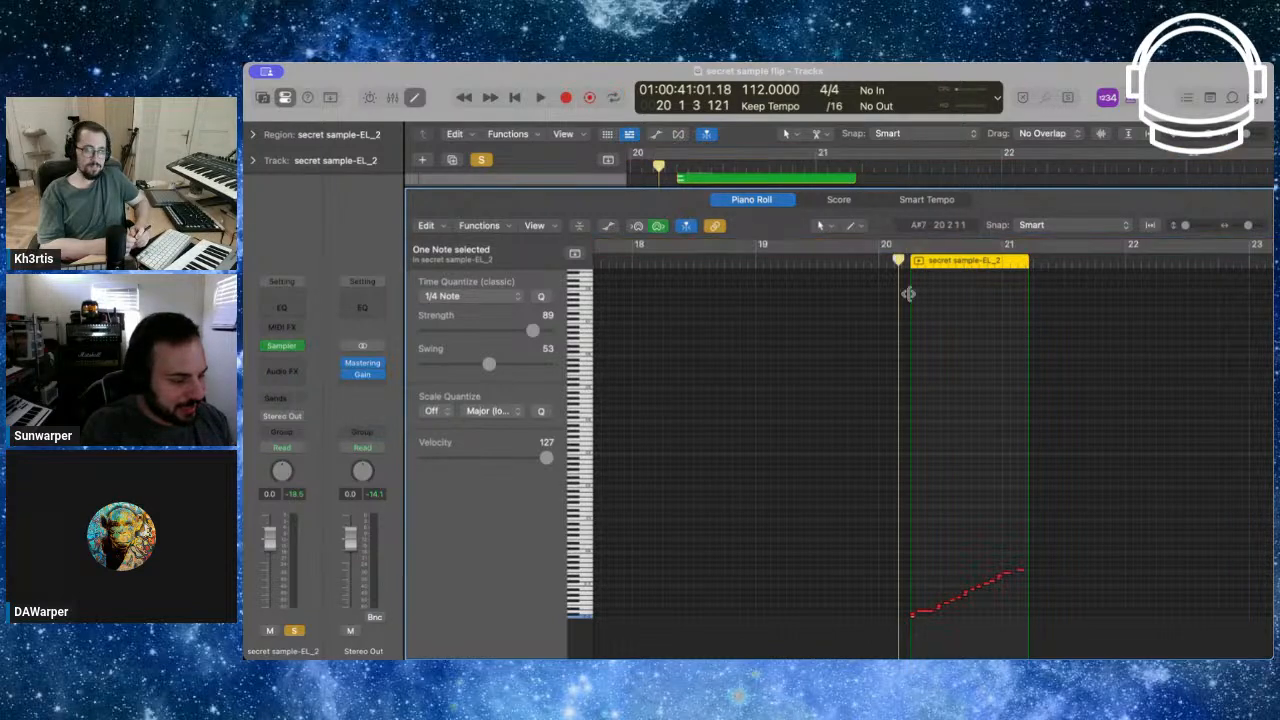
Show the mixer in place of the Piano Roll and move the track 20 region to start at bar 1
key("x")
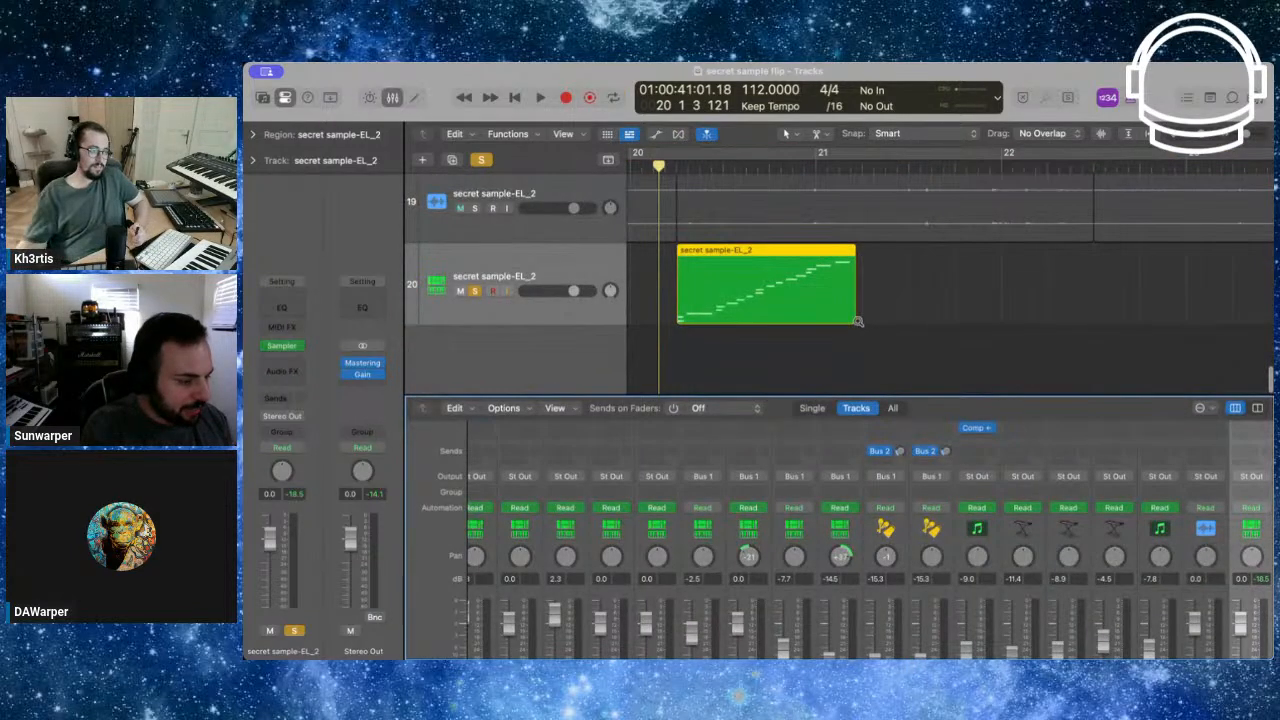
scroll(718, 331, "left", 2)
scroll(718, 331, "down", 10)
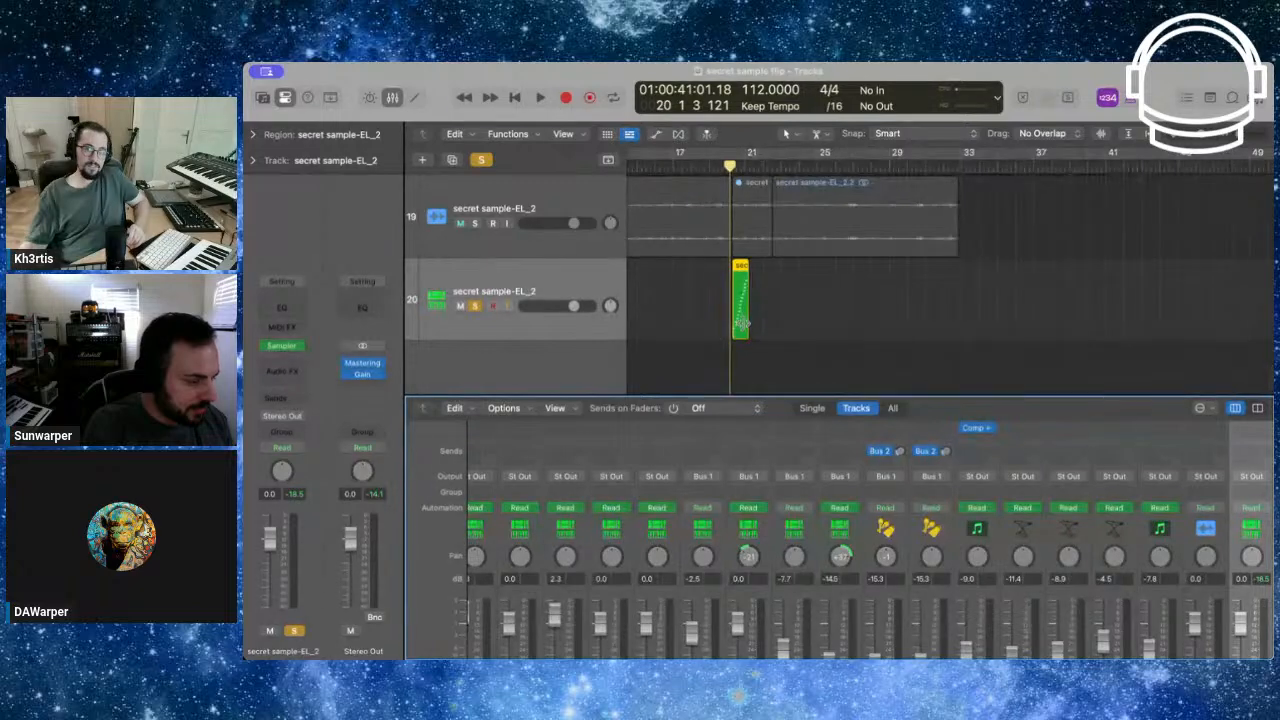
left_click_drag(745, 324, 639, 295)
scroll(663, 319, "up", 10)
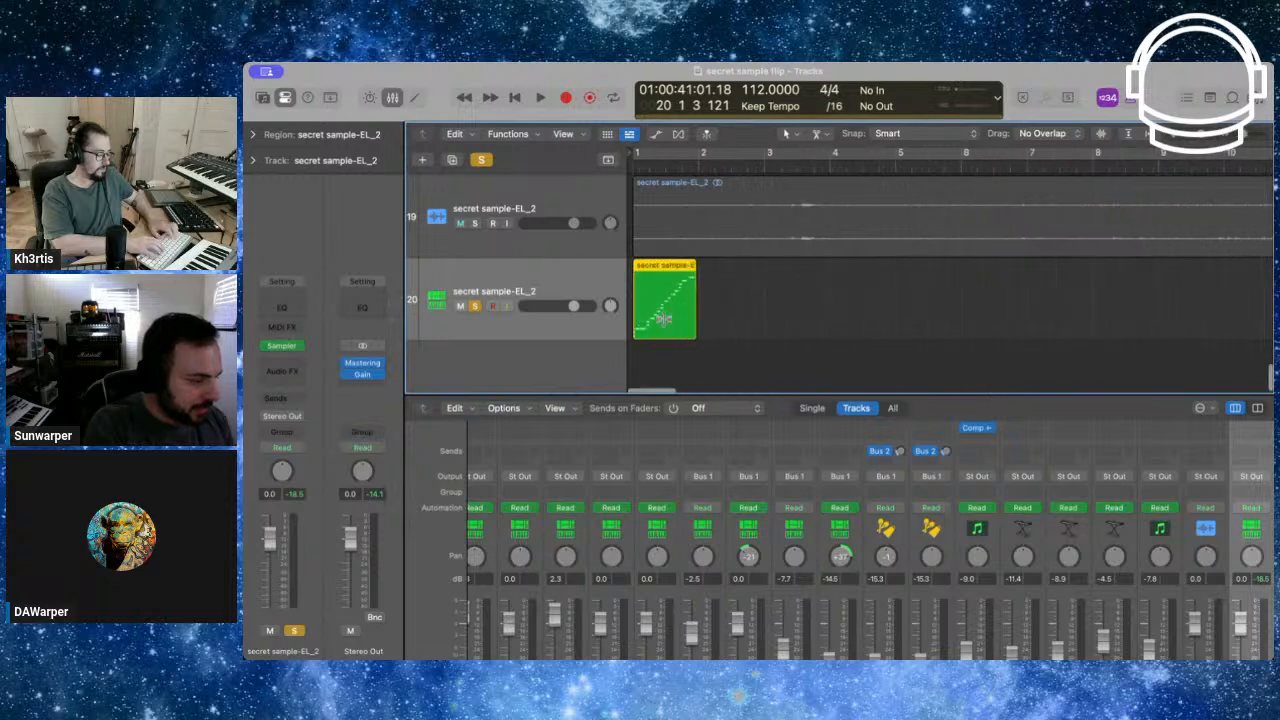
Time-stretch the track 20 region to end just before bar 3 and play it from the project start
scroll(663, 319, "up", 5)
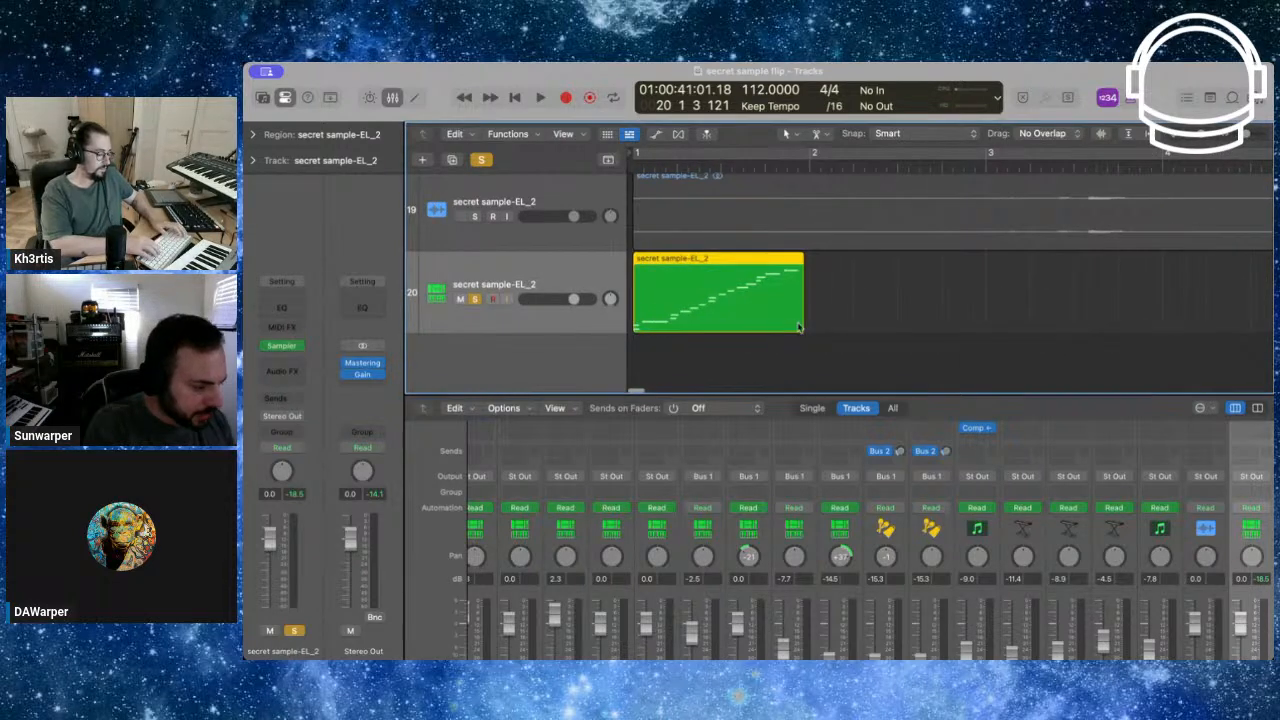
left_click_drag(802, 324, 979, 316)
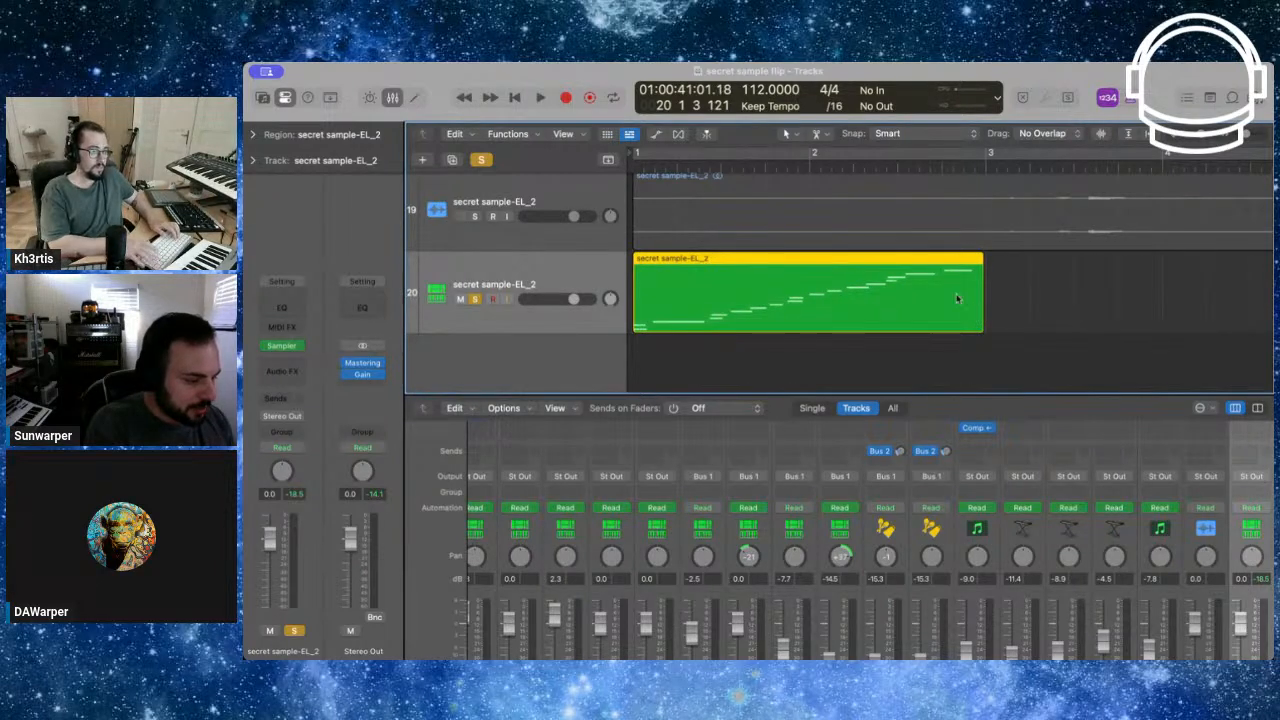
key("Return")
key("space")
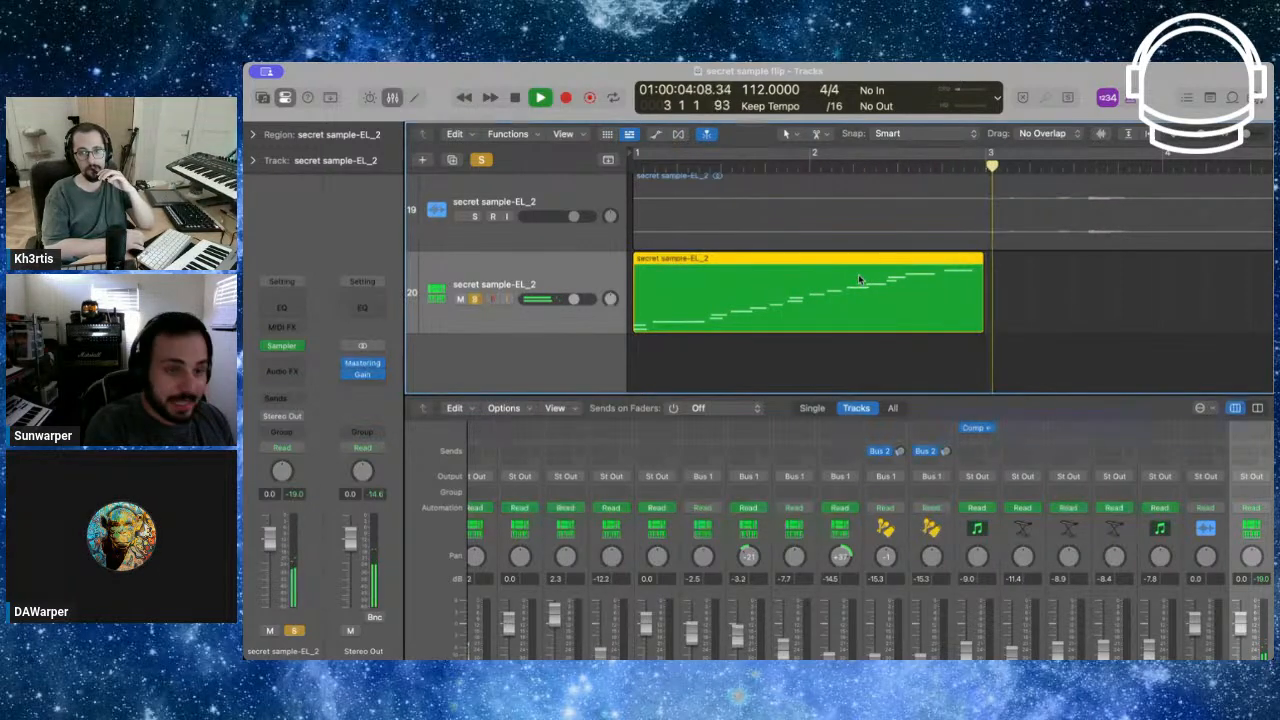
Stop playback, undo the time-stretch of the track 20 region and return the playhead to the project start
key("space")
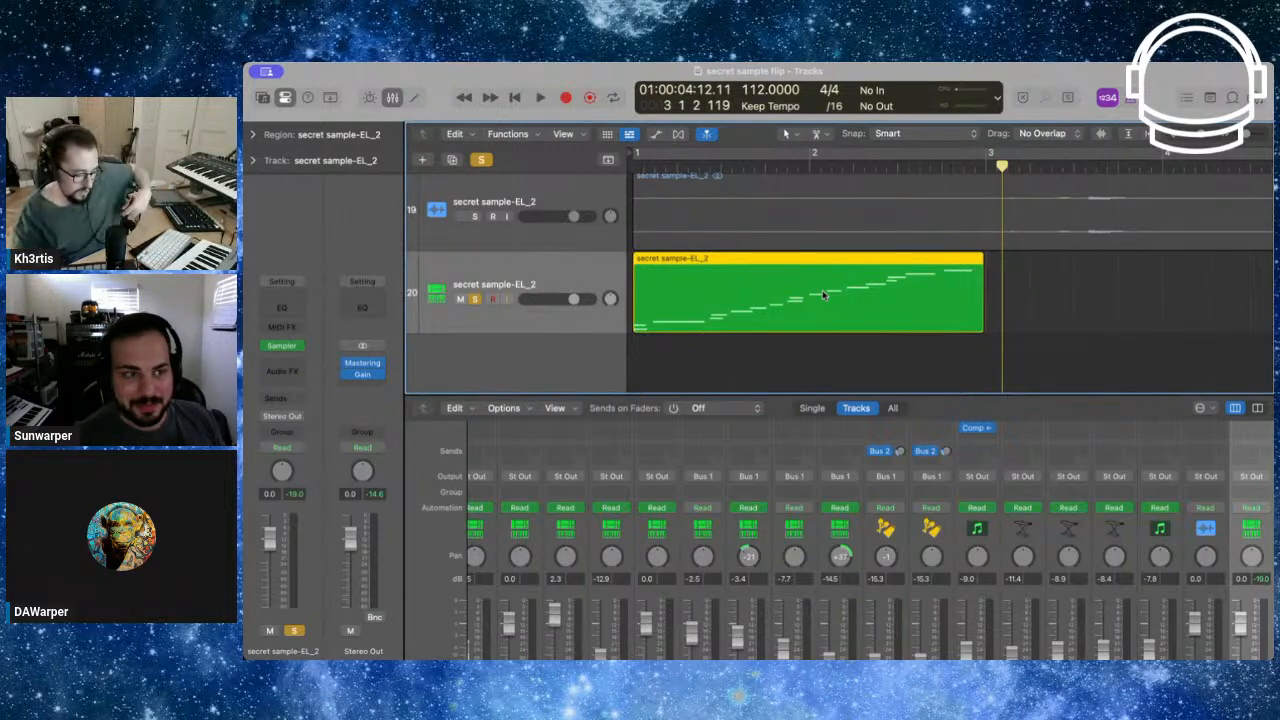
key("super+z")
left_click(823, 295)
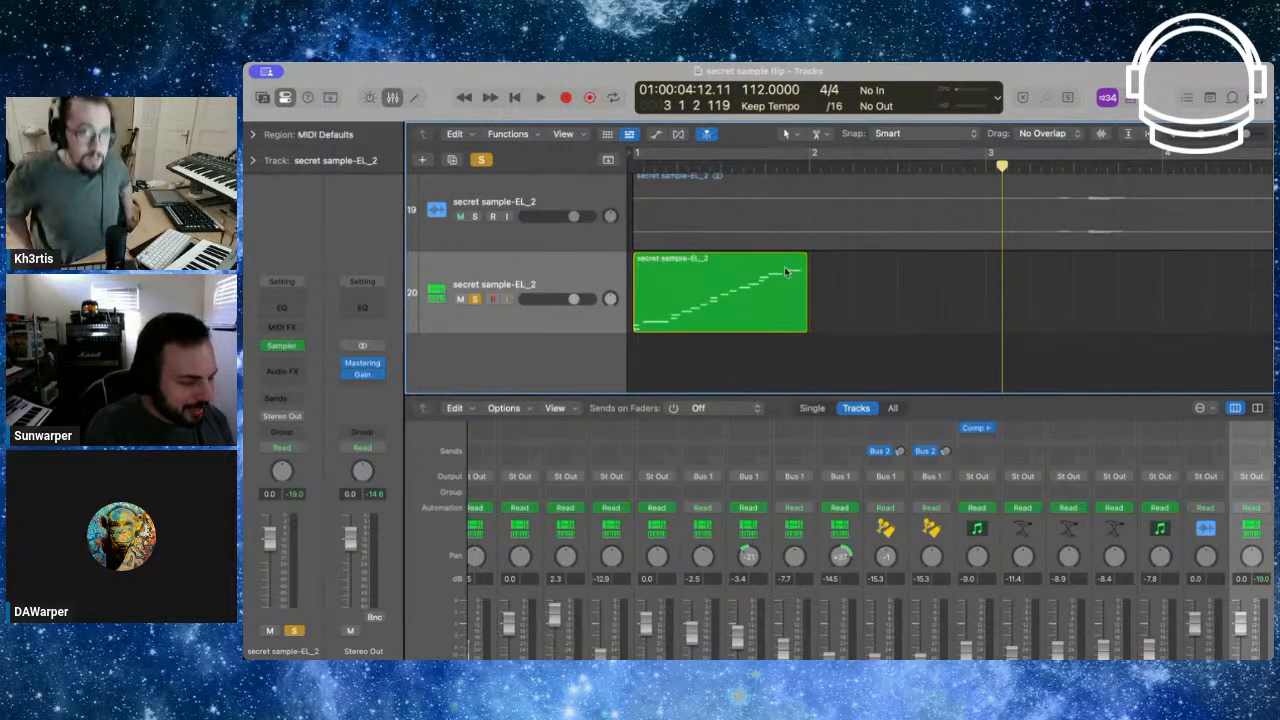
key("Return")
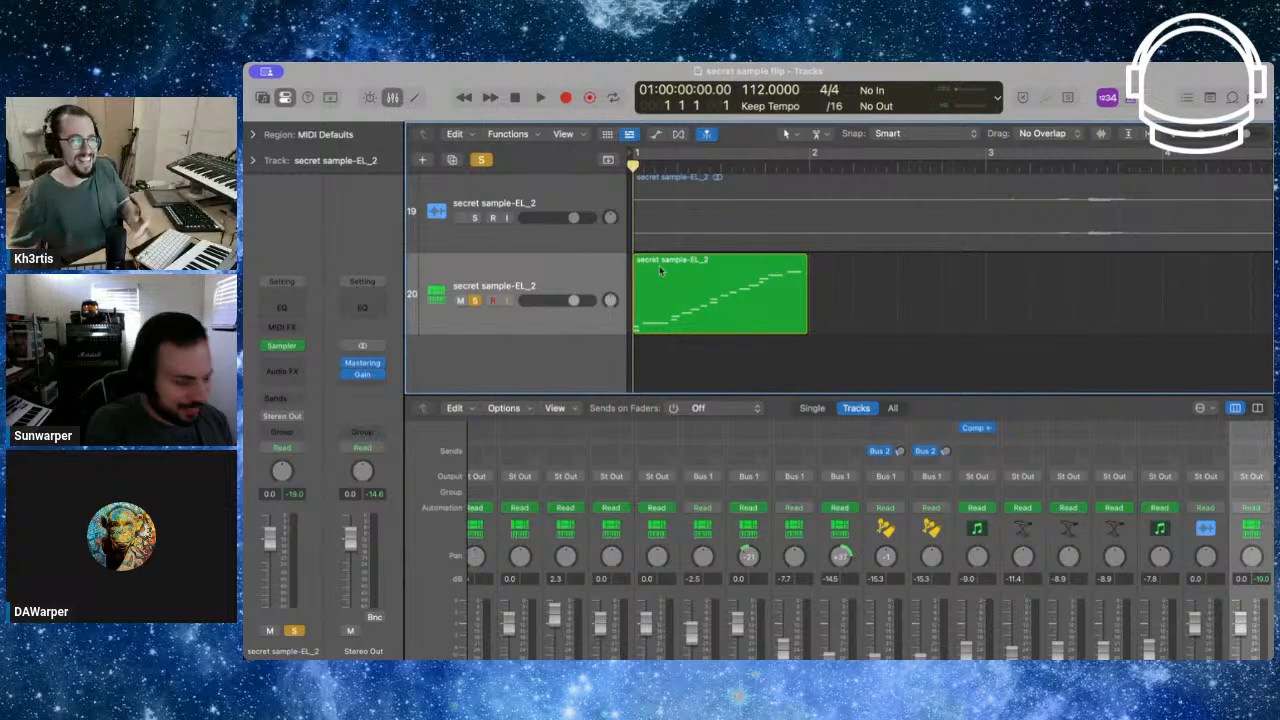
Repeat the track 20 region once directly after itself and audition both regions from the project start
left_click(729, 299)
key("super+r")
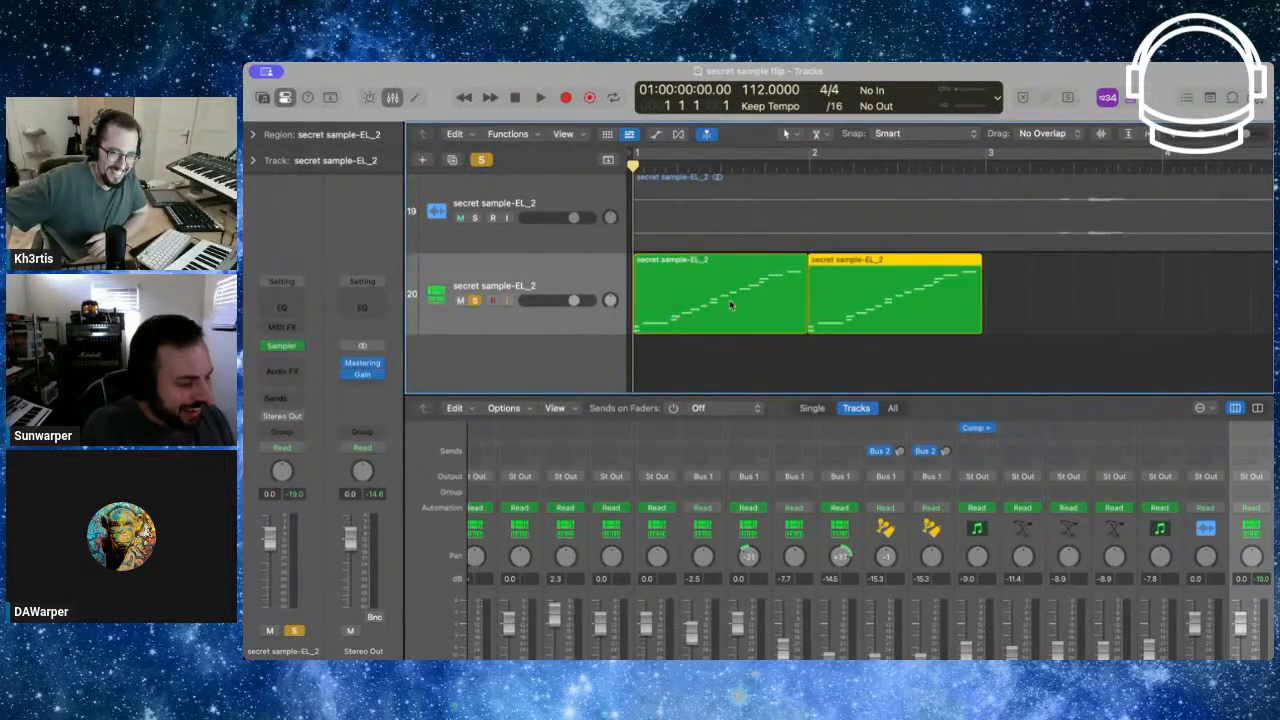
key("space")
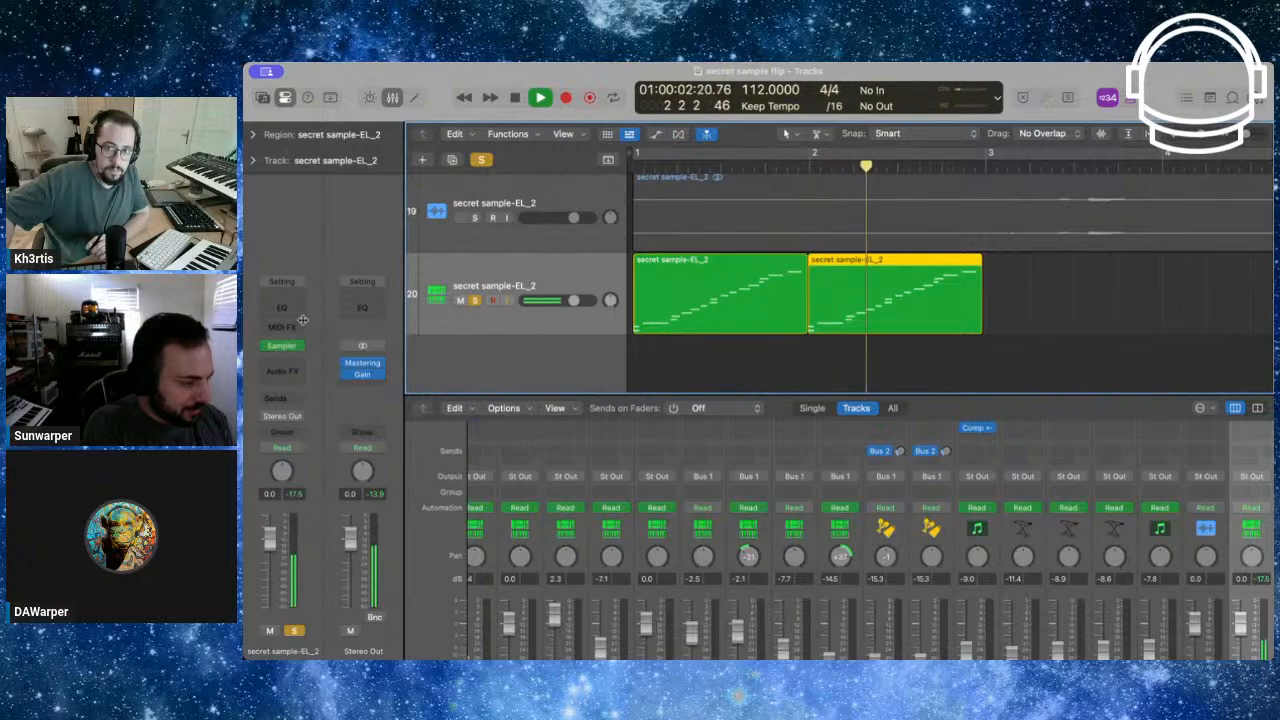
key("space")
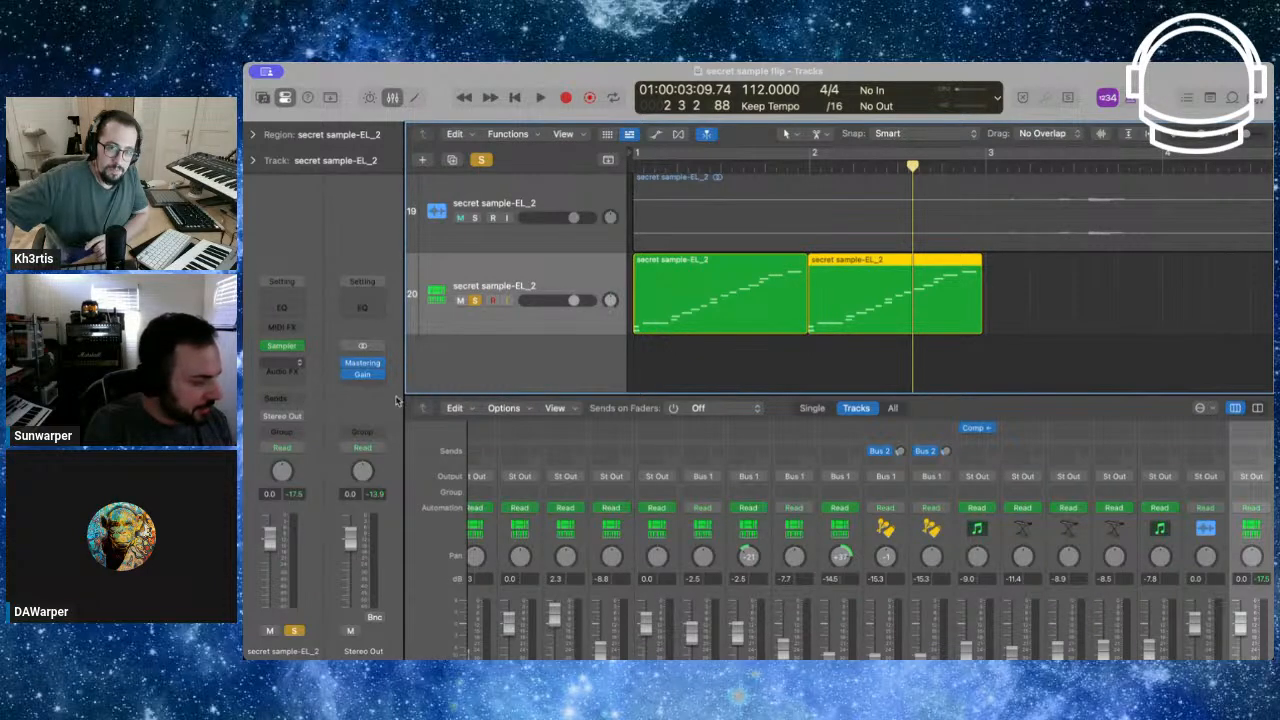
Insert EchoBoy as an audio effect on track 20 and audition the regions from the project start
left_click(729, 262)
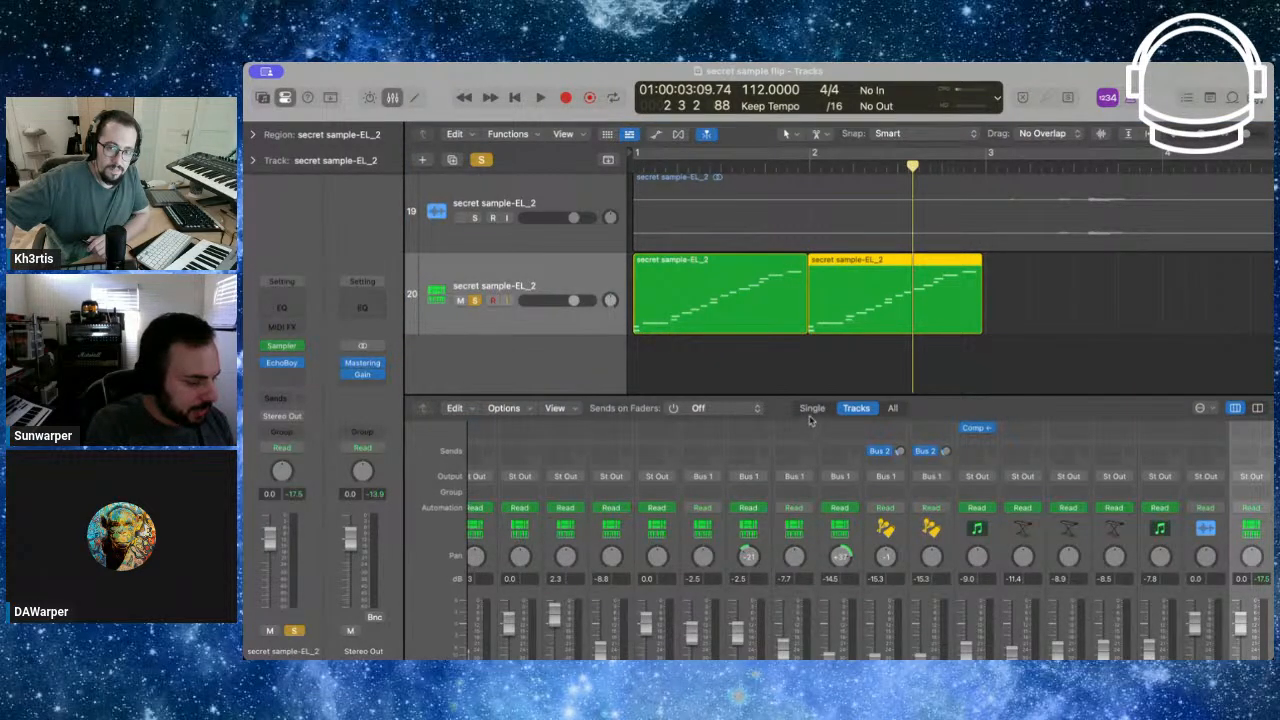
left_click(579, 246)
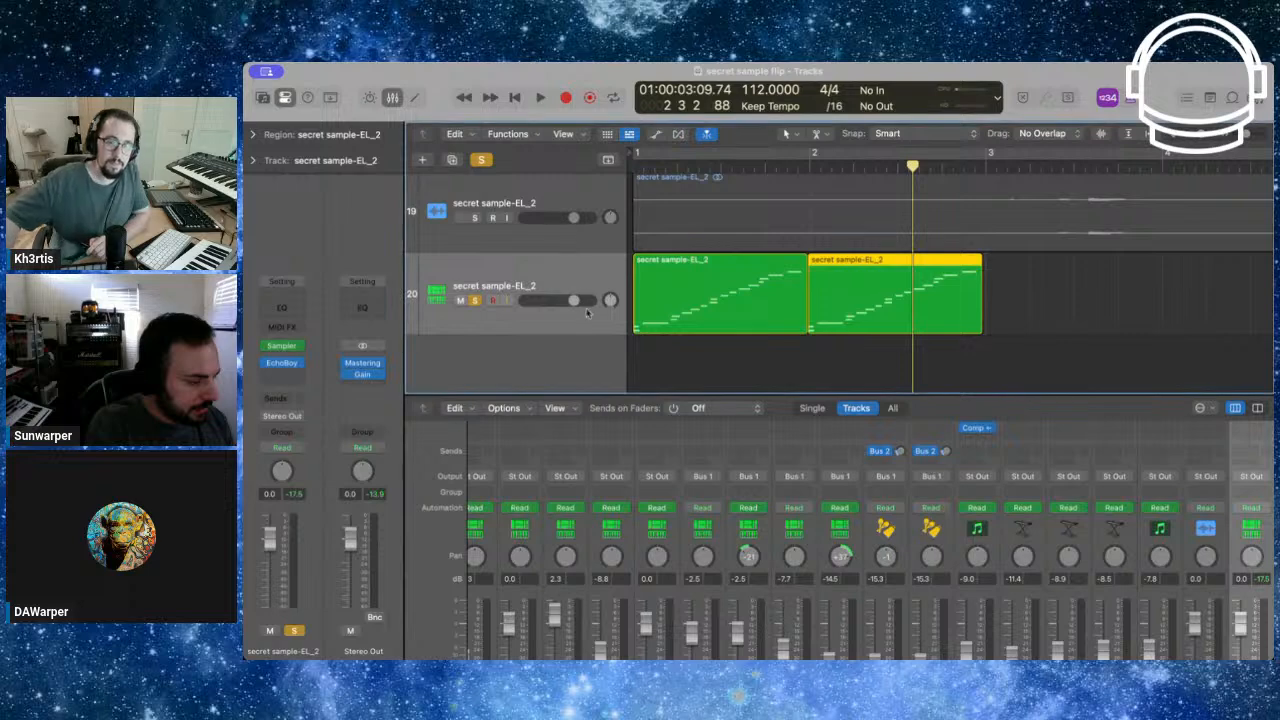
key("Return")
key("space")
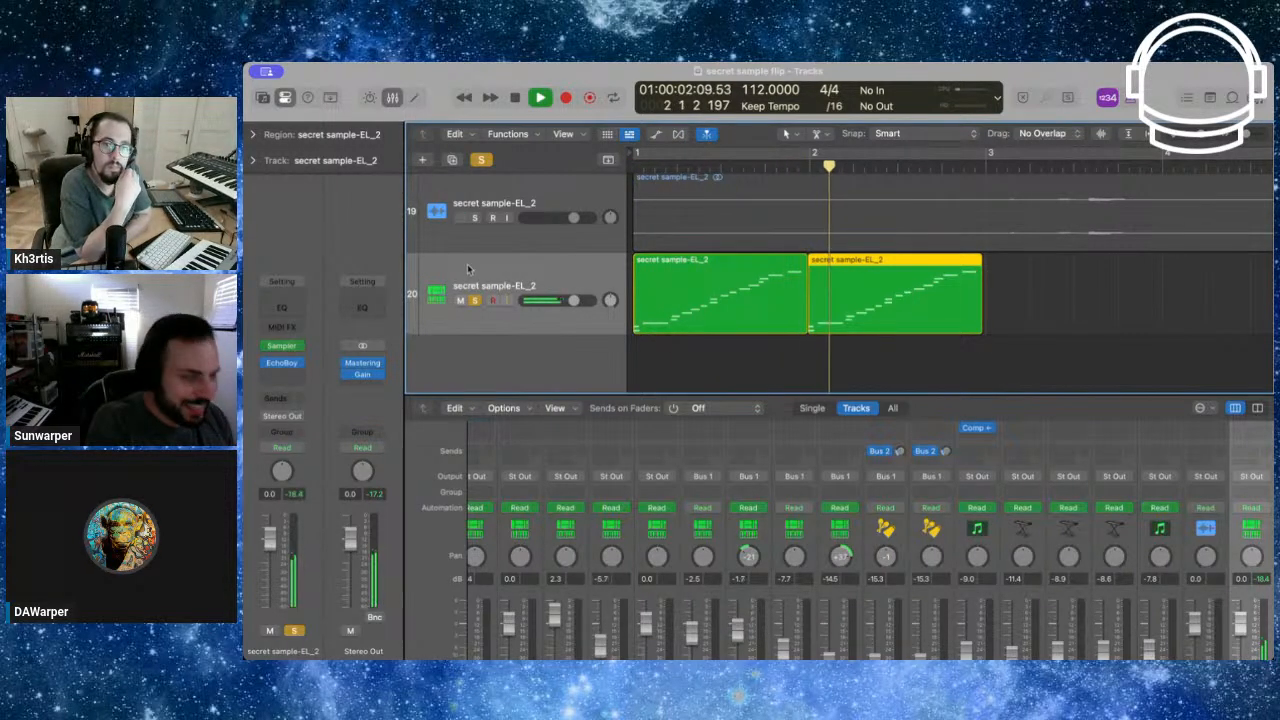
key("space")
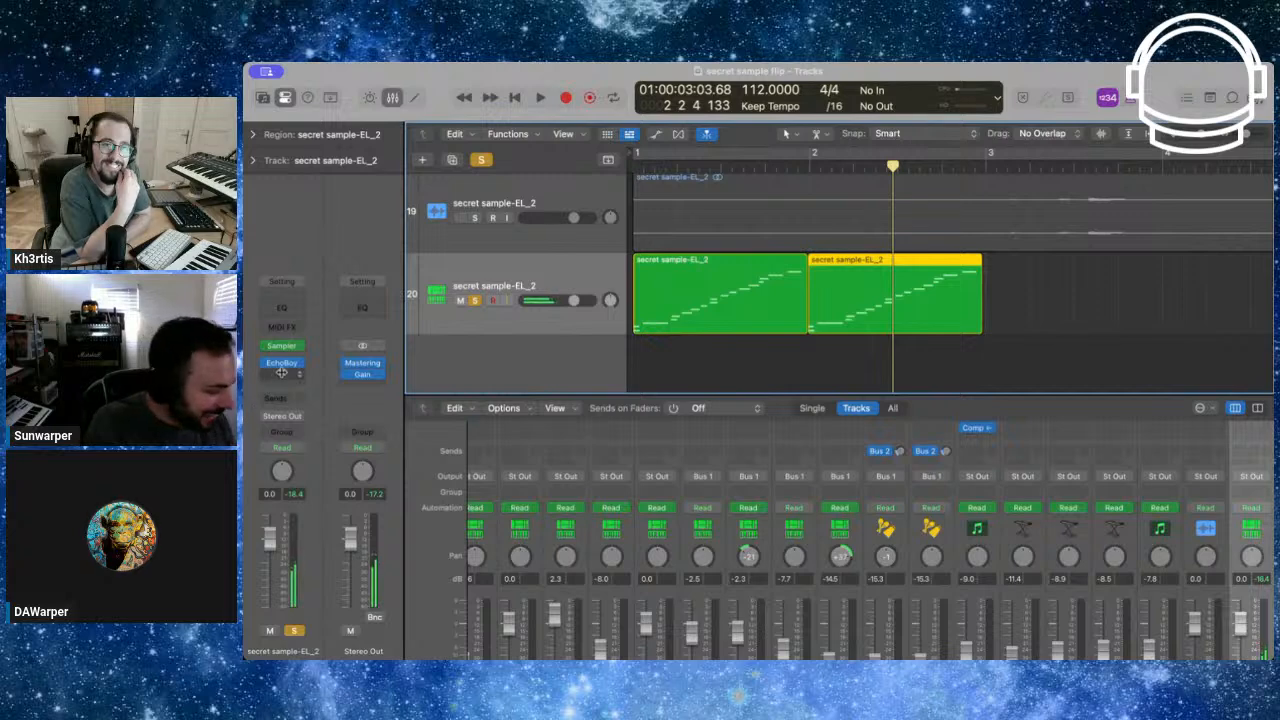
Add the ValhallaSu effect below EchoBoy on track 20 and audition the regions twice from the project start
left_click(282, 364)
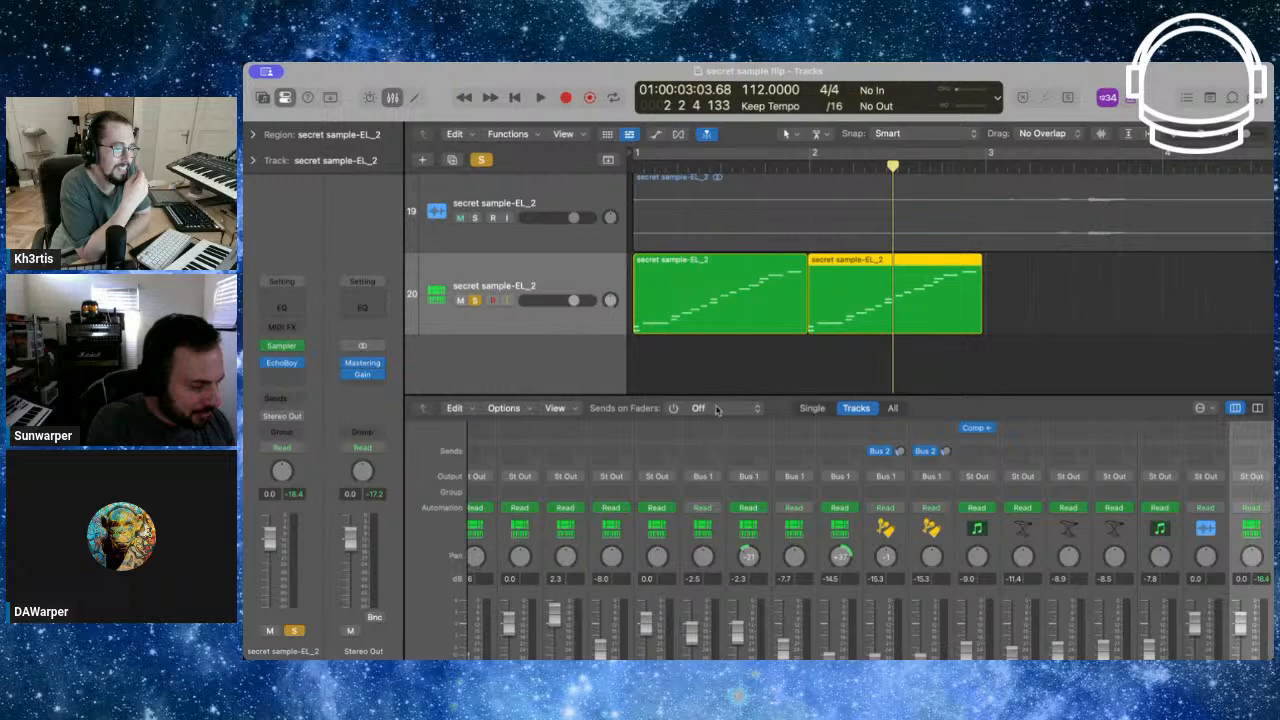
left_click(578, 243)
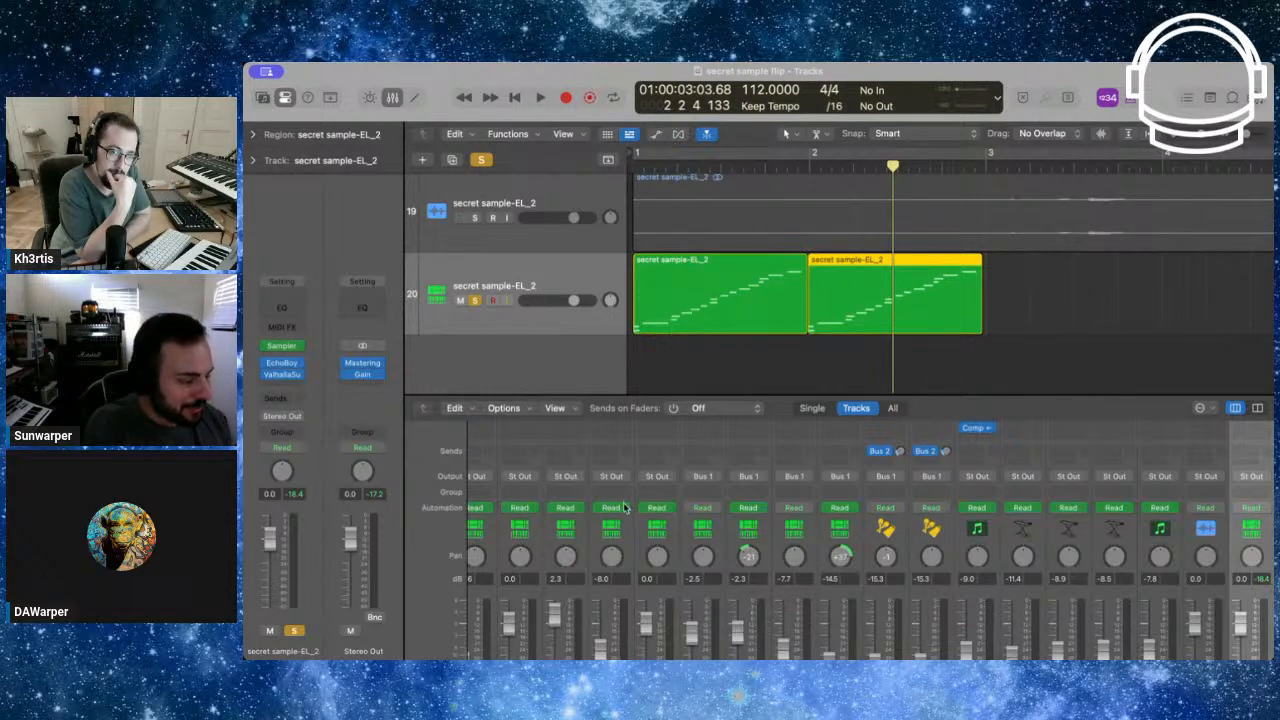
key("Return")
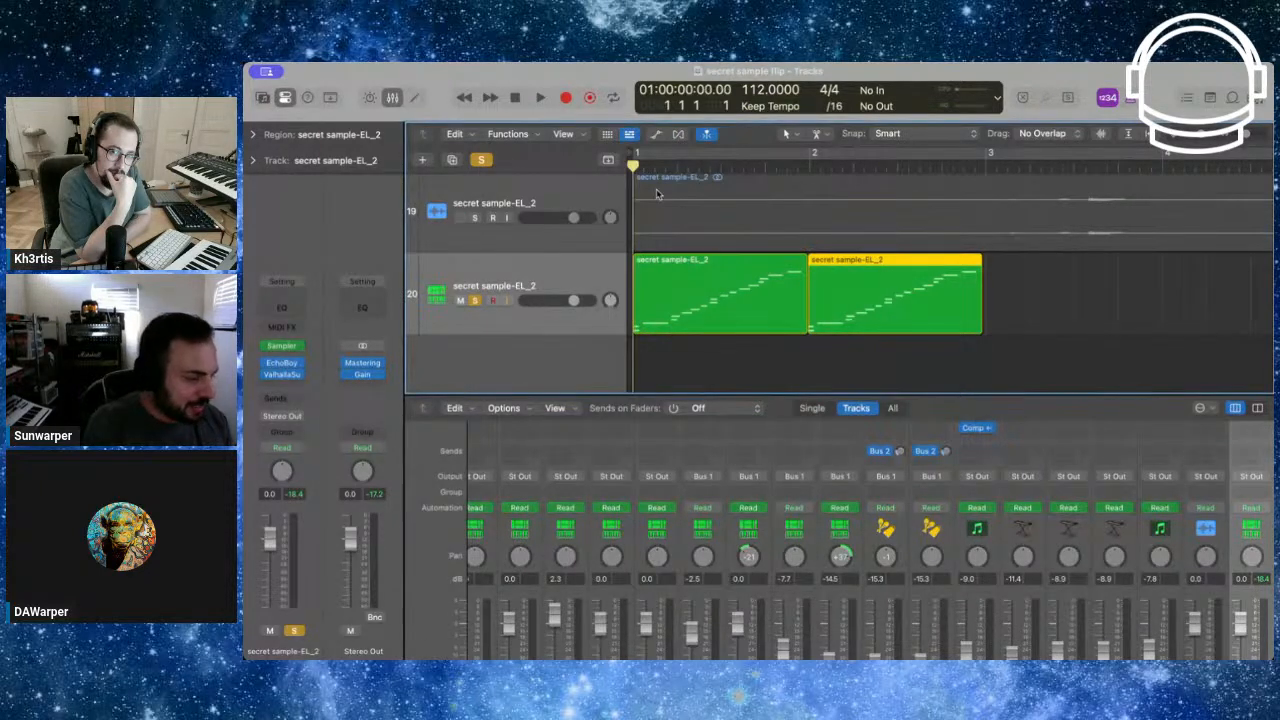
key("space")
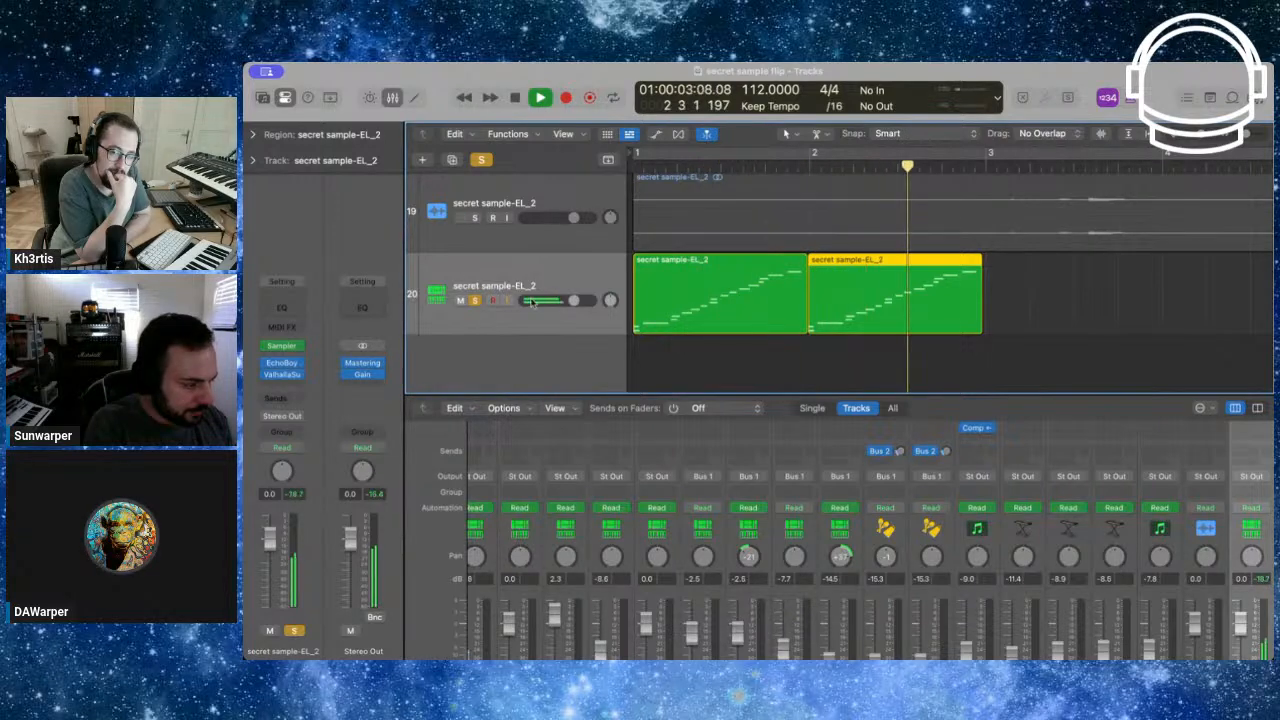
key("Return")
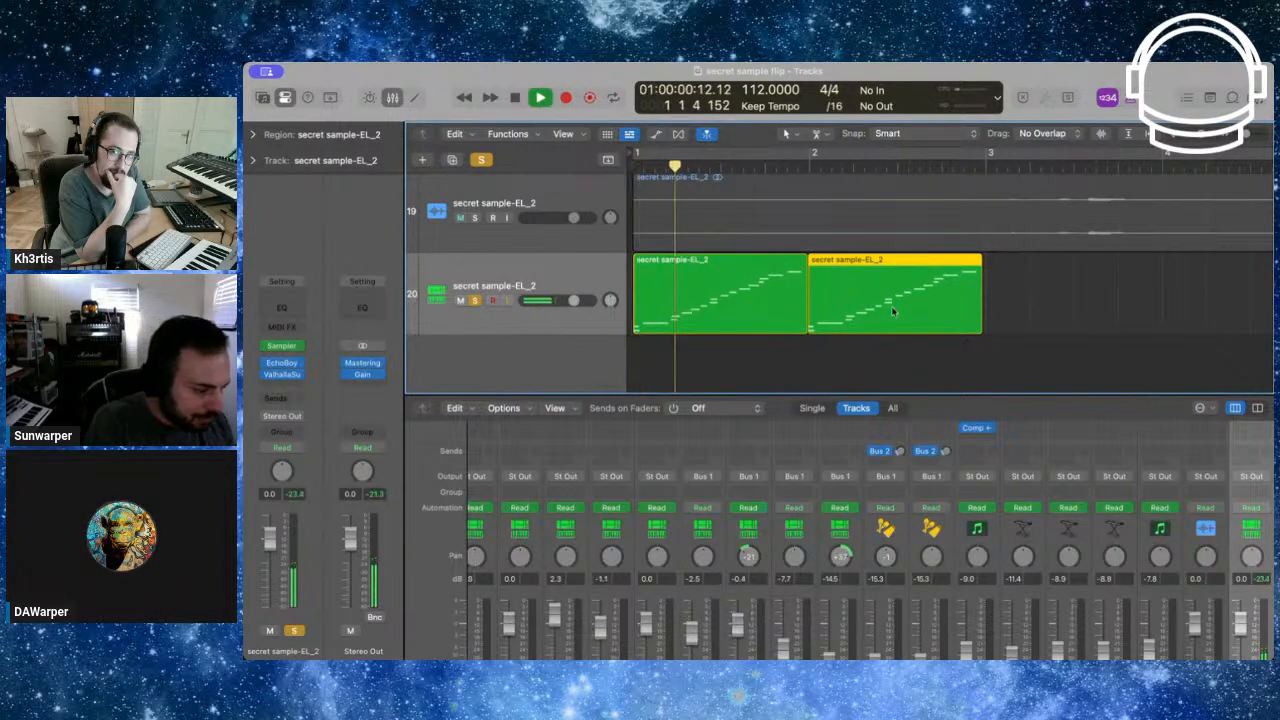
key("space")
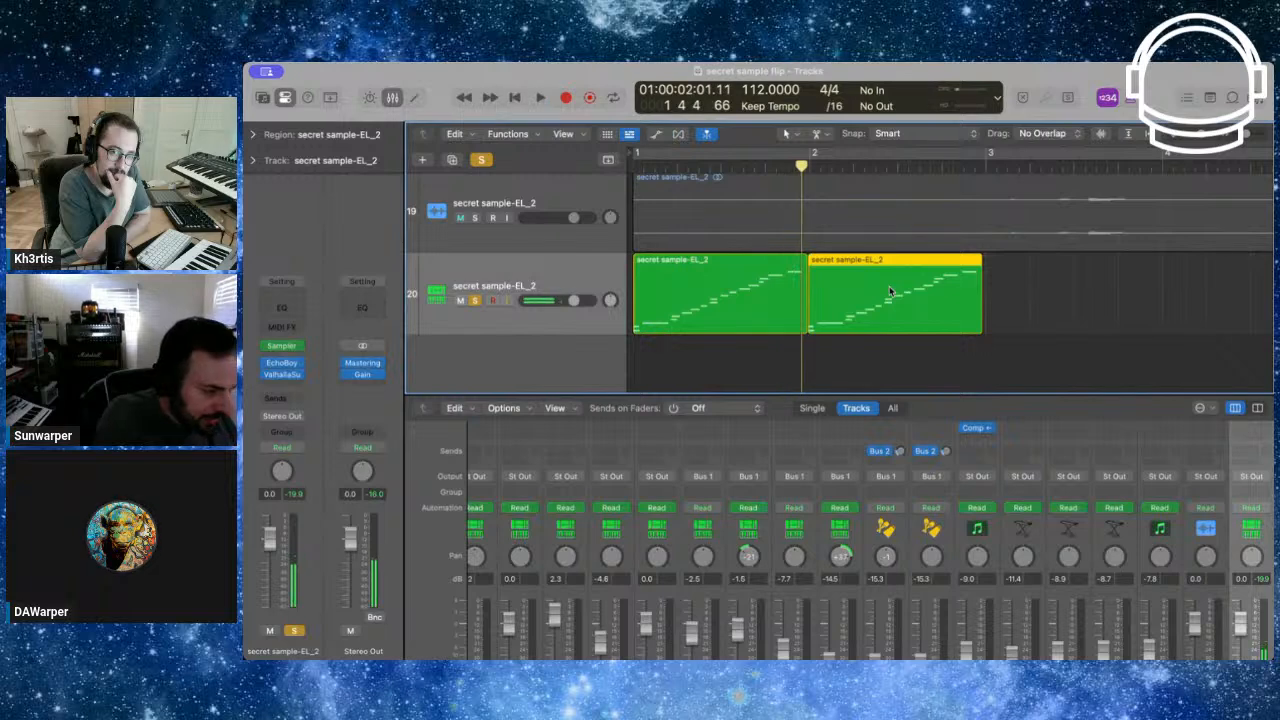
Delete the repeated region, copy the first track 20 region to start at bar 2 and return to the project start
key("Delete")
key("super+Right")
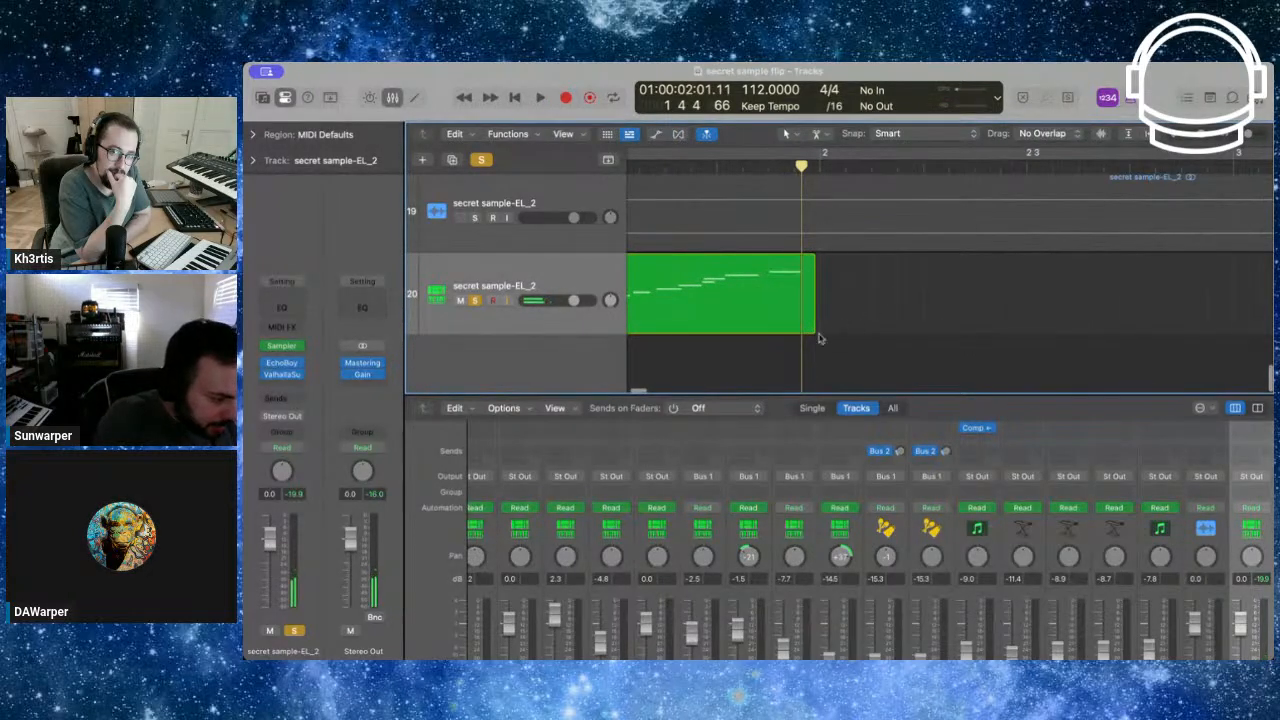
left_click_drag(812, 331, 820, 322)
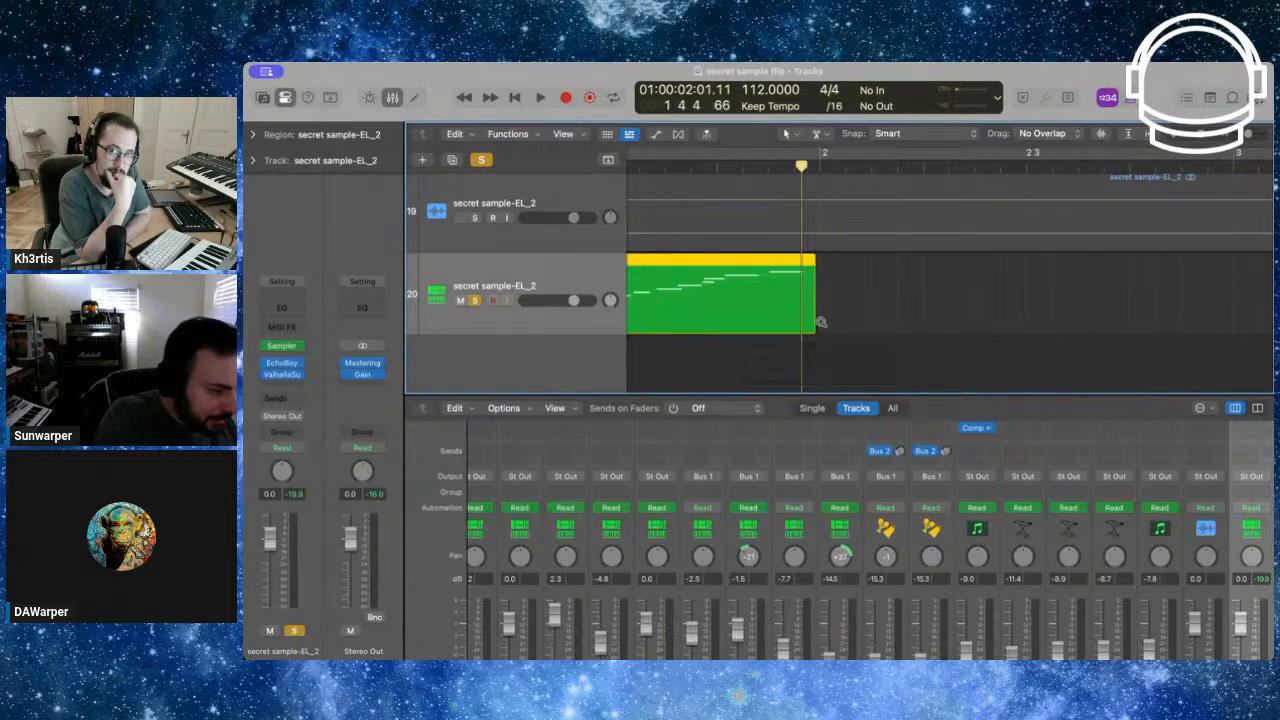
scroll(780, 323, "left", 4)
scroll(780, 323, "down", 5)
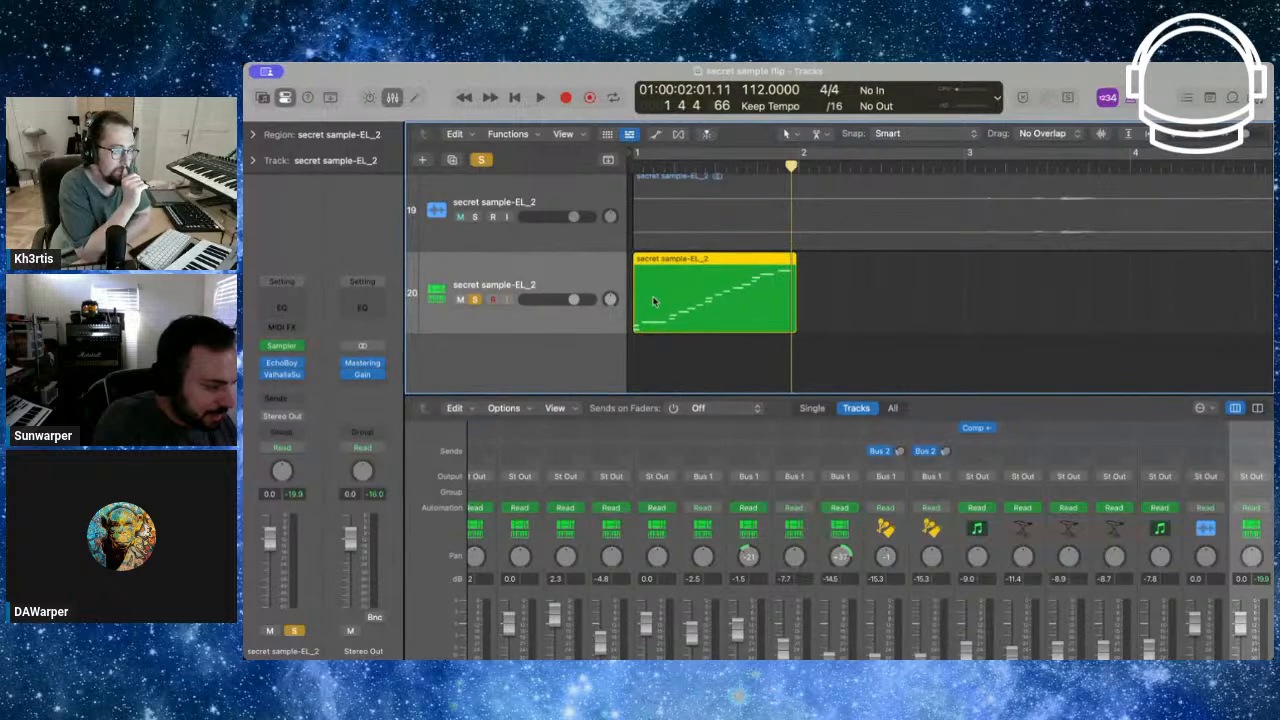
left_click_drag(656, 302, 820, 303)
key("Return")
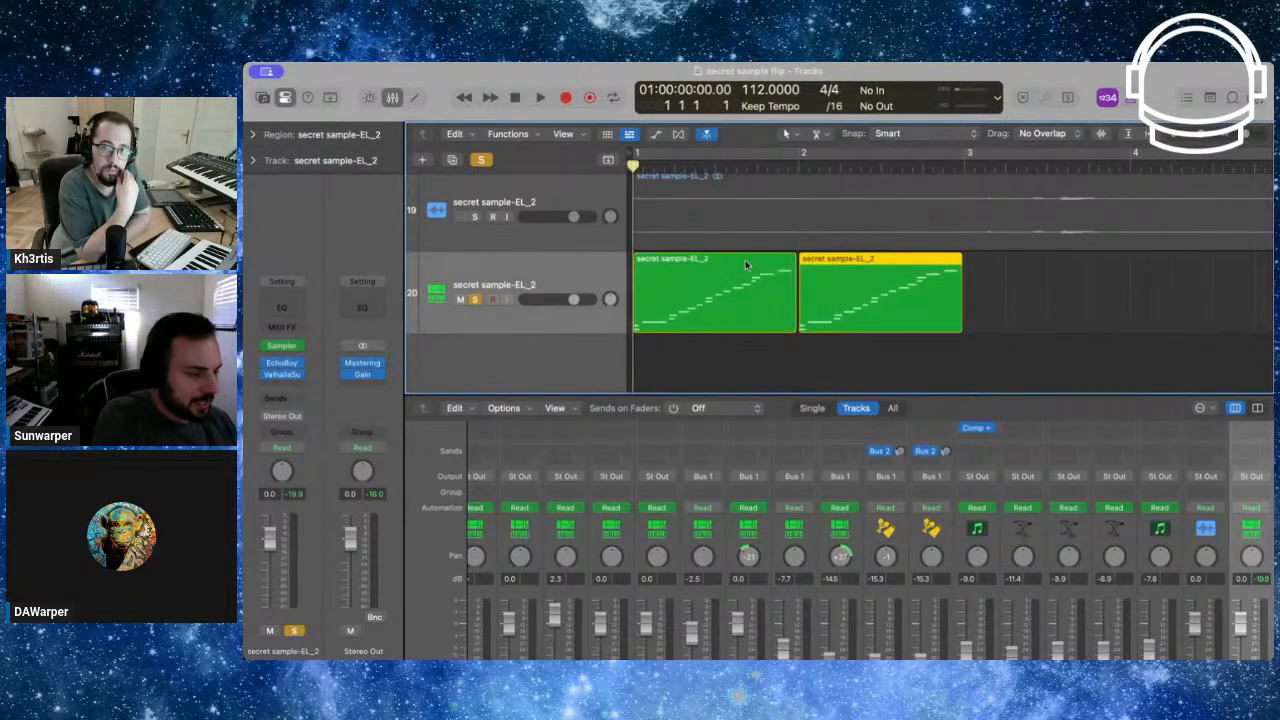
Copy the two track 20 regions so the duplicates start at bar 3
scroll(481, 300, "up", 15)
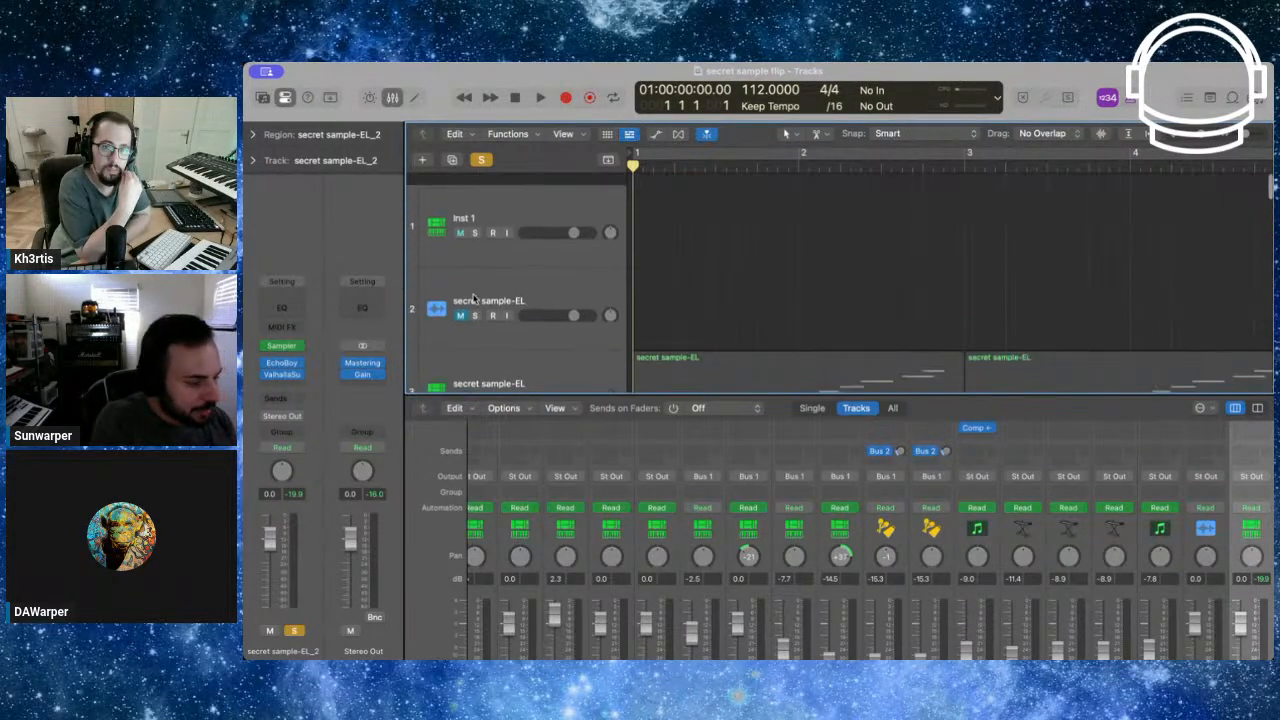
left_click(479, 297)
scroll(479, 300, "down", 10)
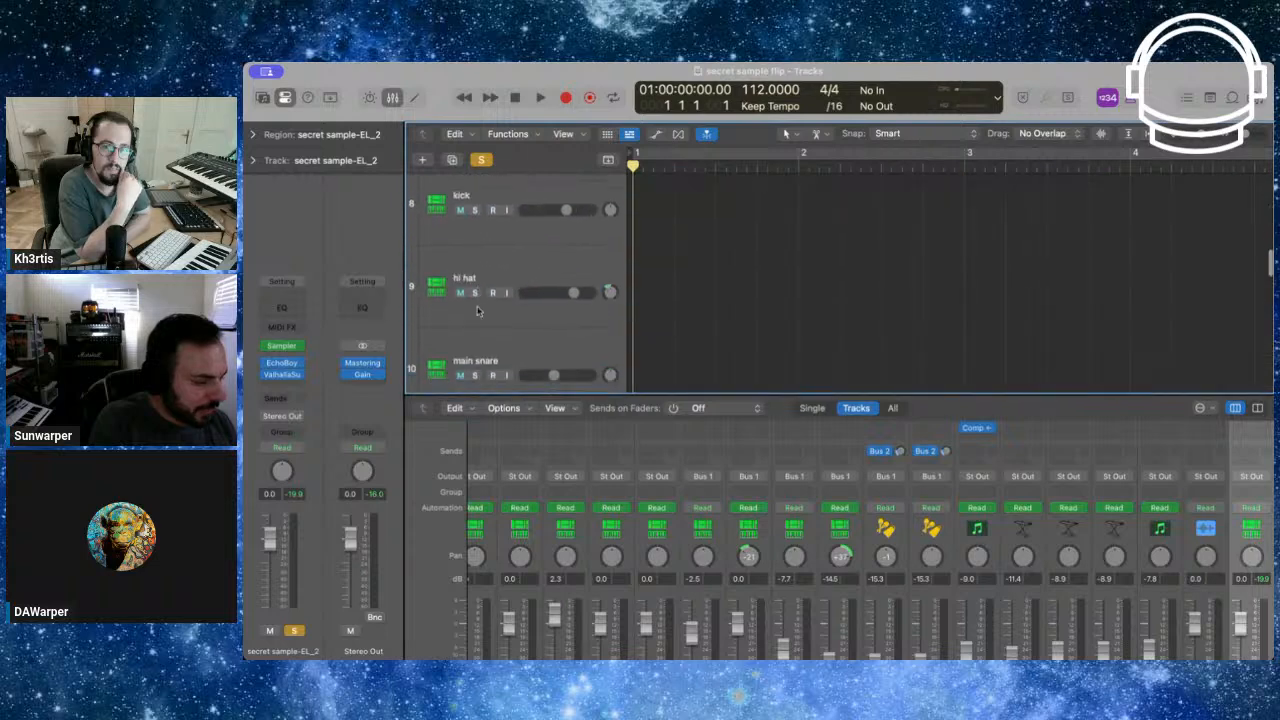
scroll(479, 311, "down", 5)
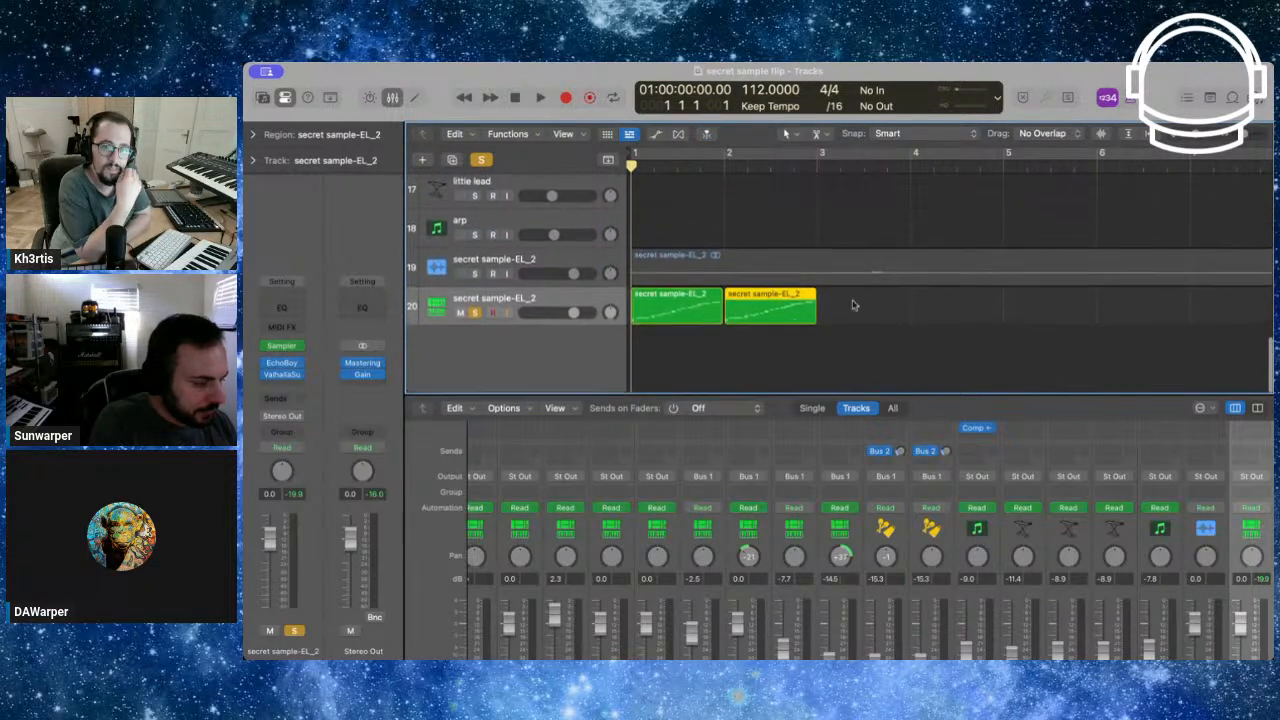
left_click(709, 306)
left_click_drag(722, 305, 883, 293)
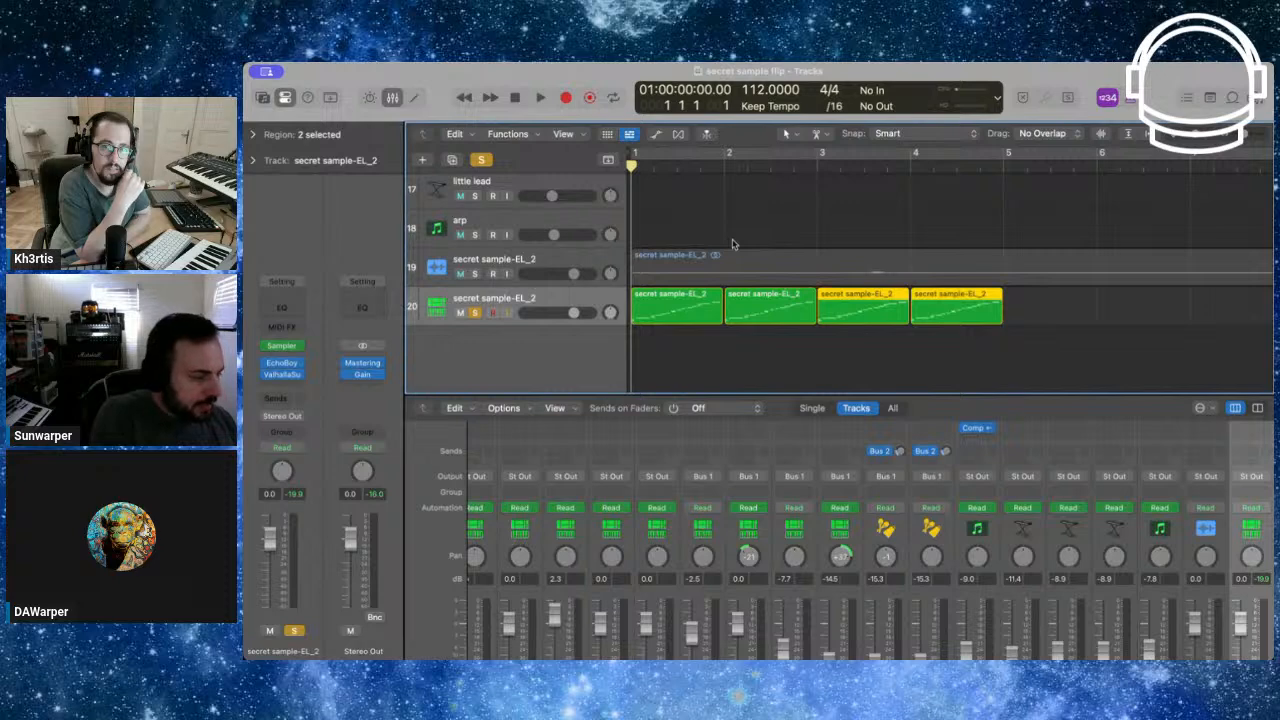
Play the four track 20 regions from the project start while looking over the other tracks
key("space")
scroll(610, 225, "up", 5)
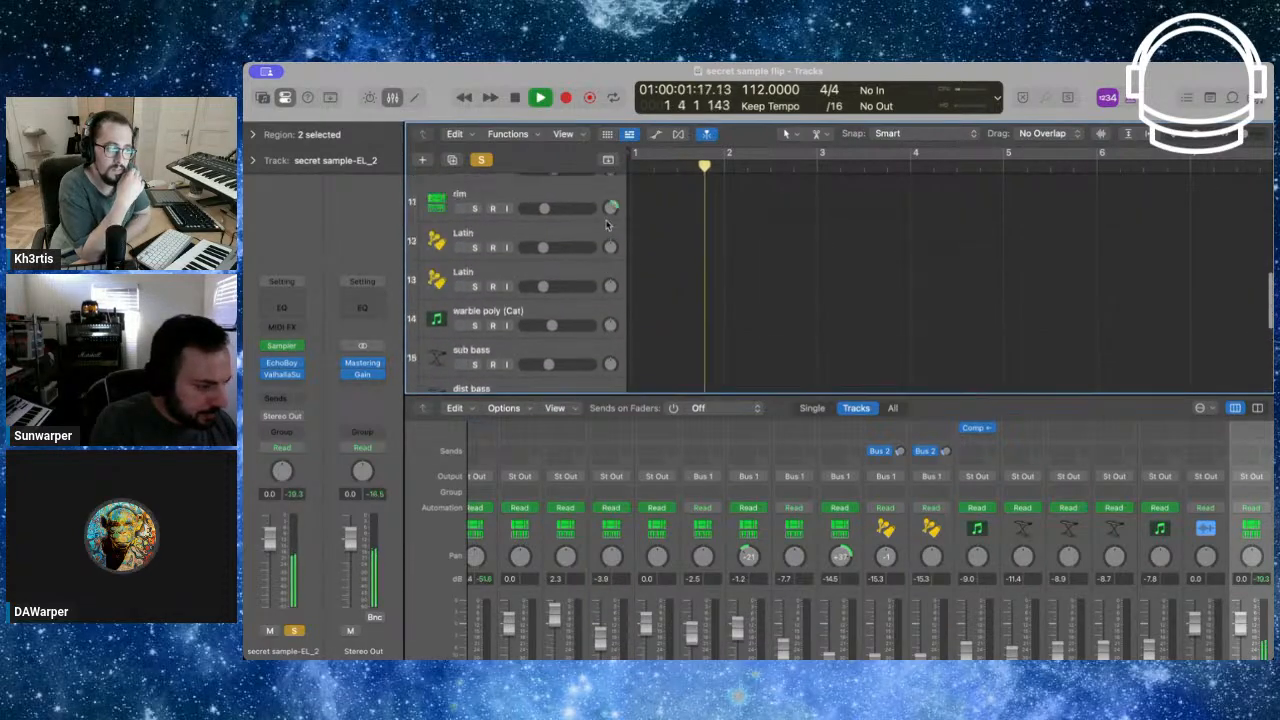
scroll(606, 225, "up", 8)
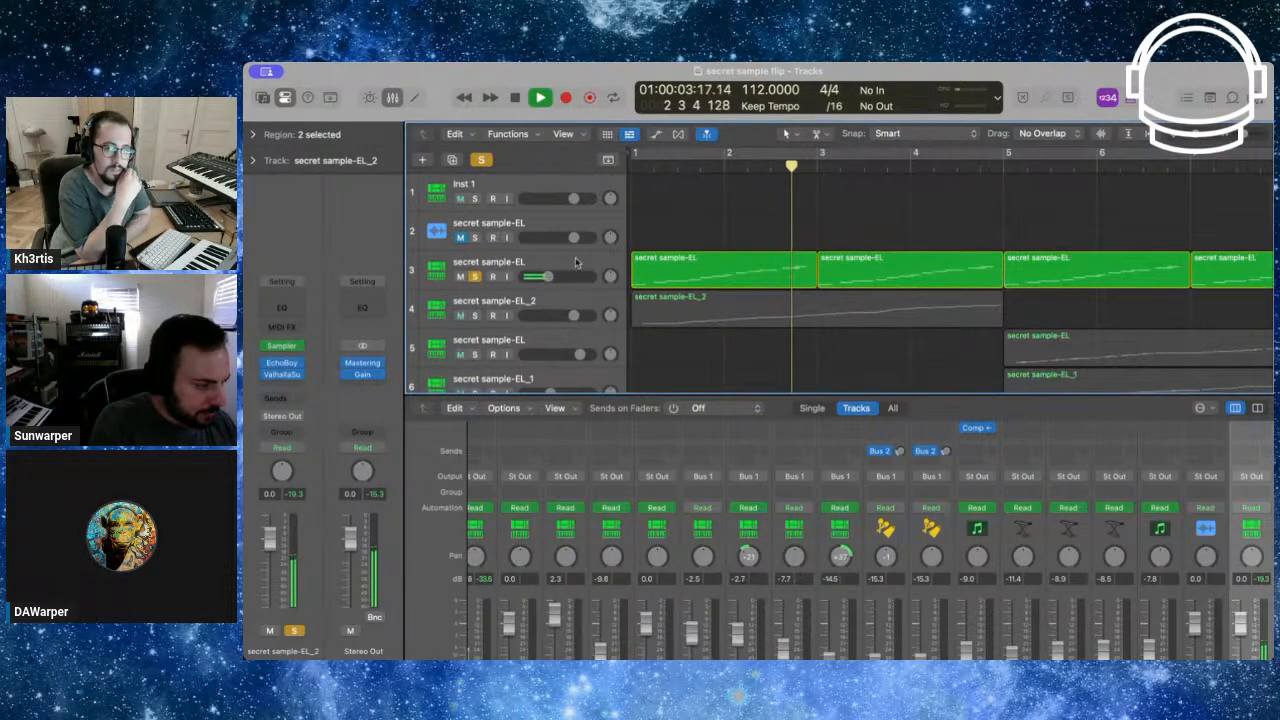
scroll(722, 267, "down", 10)
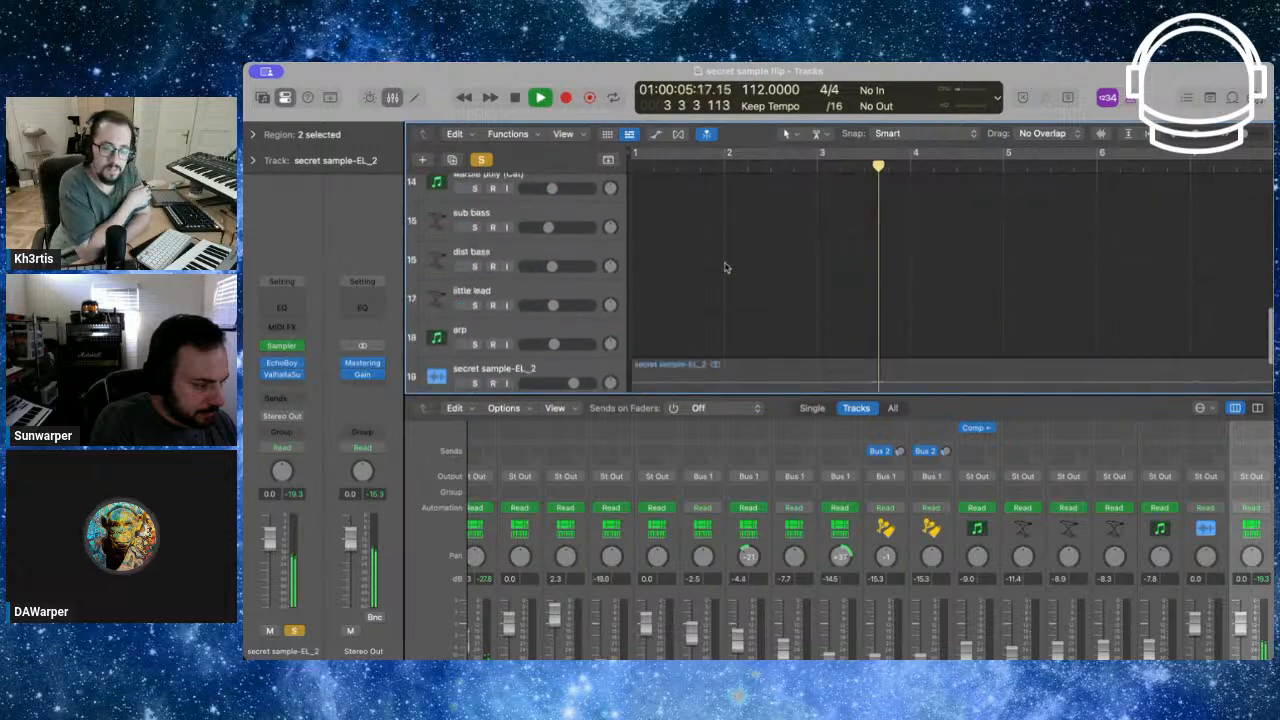
scroll(727, 267, "down", 3)
Copy all four track 20 regions to start at bar 5 and audition the duplicates
left_click(740, 310, "shift")
left_click(638, 310, "shift")
key("space")
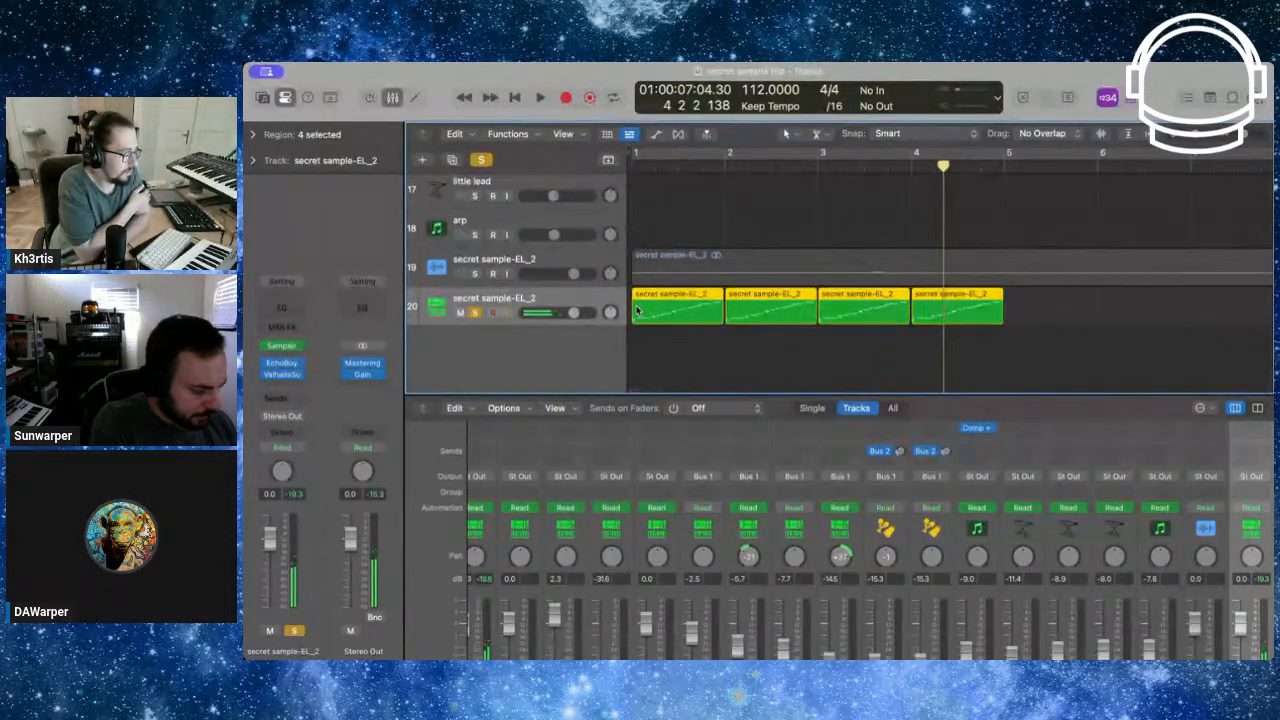
left_click_drag(640, 305, 1013, 300)
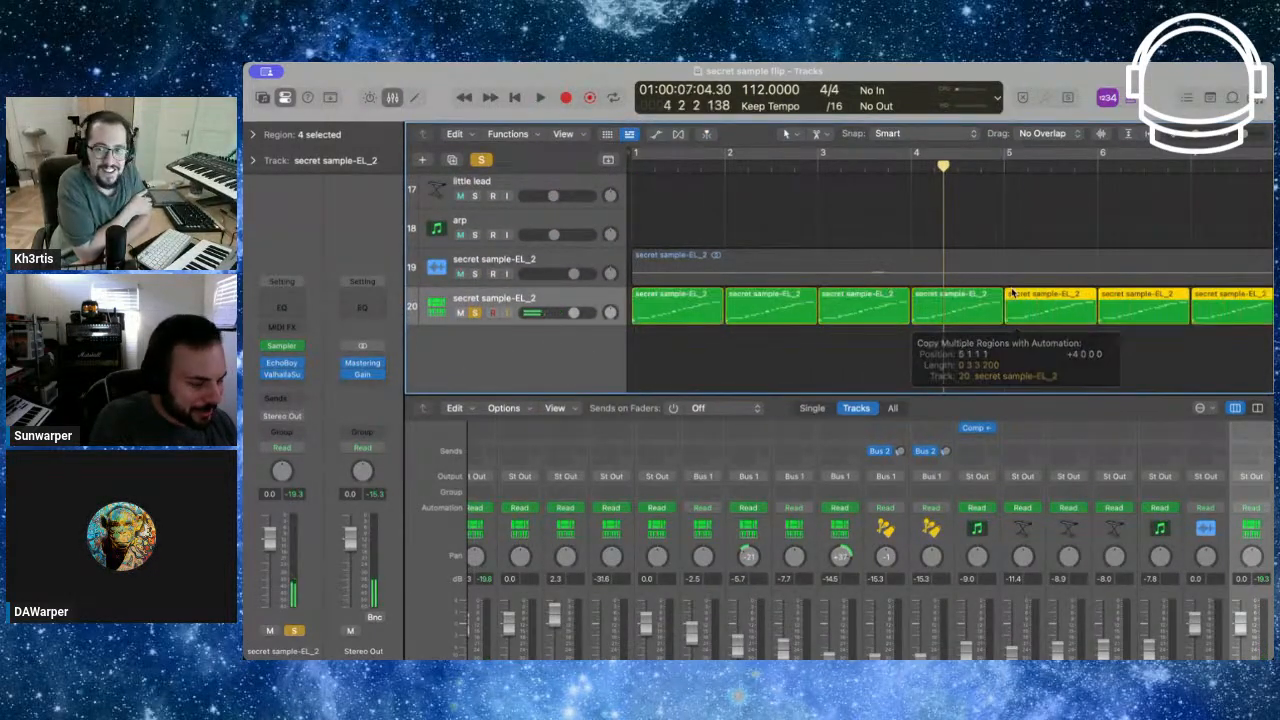
key("space")
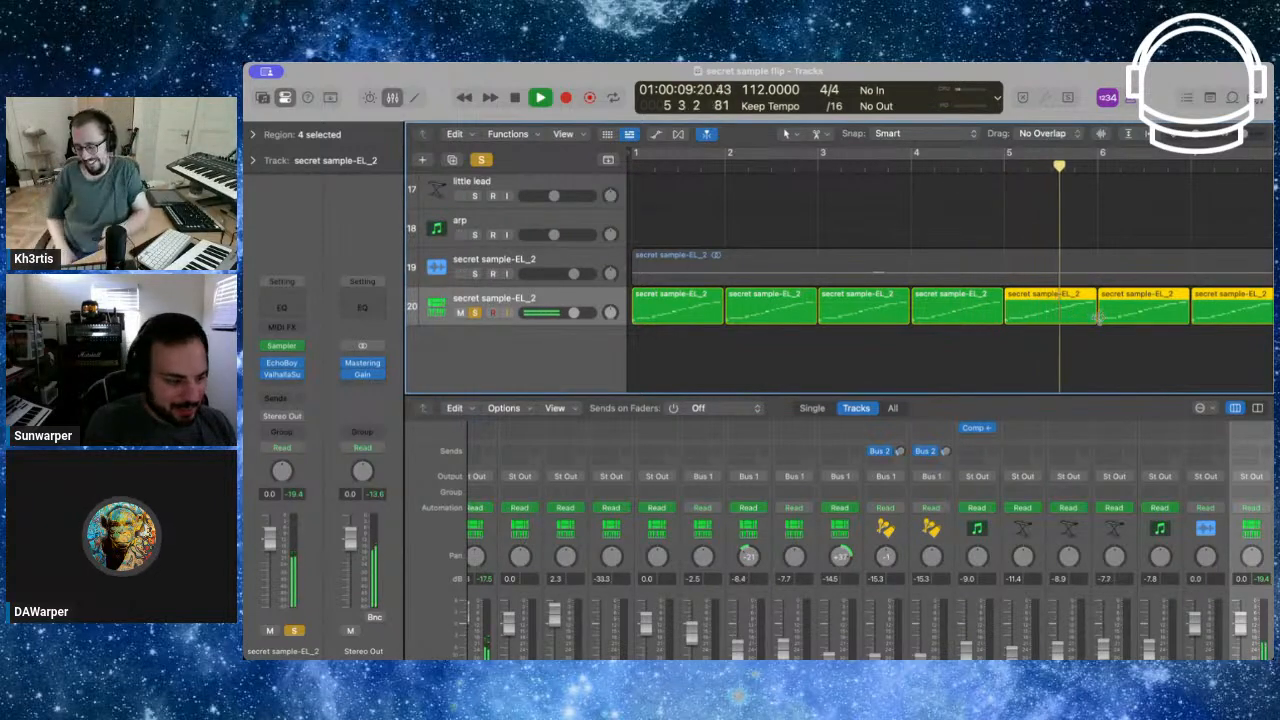
scroll(1097, 316, "down", 4)
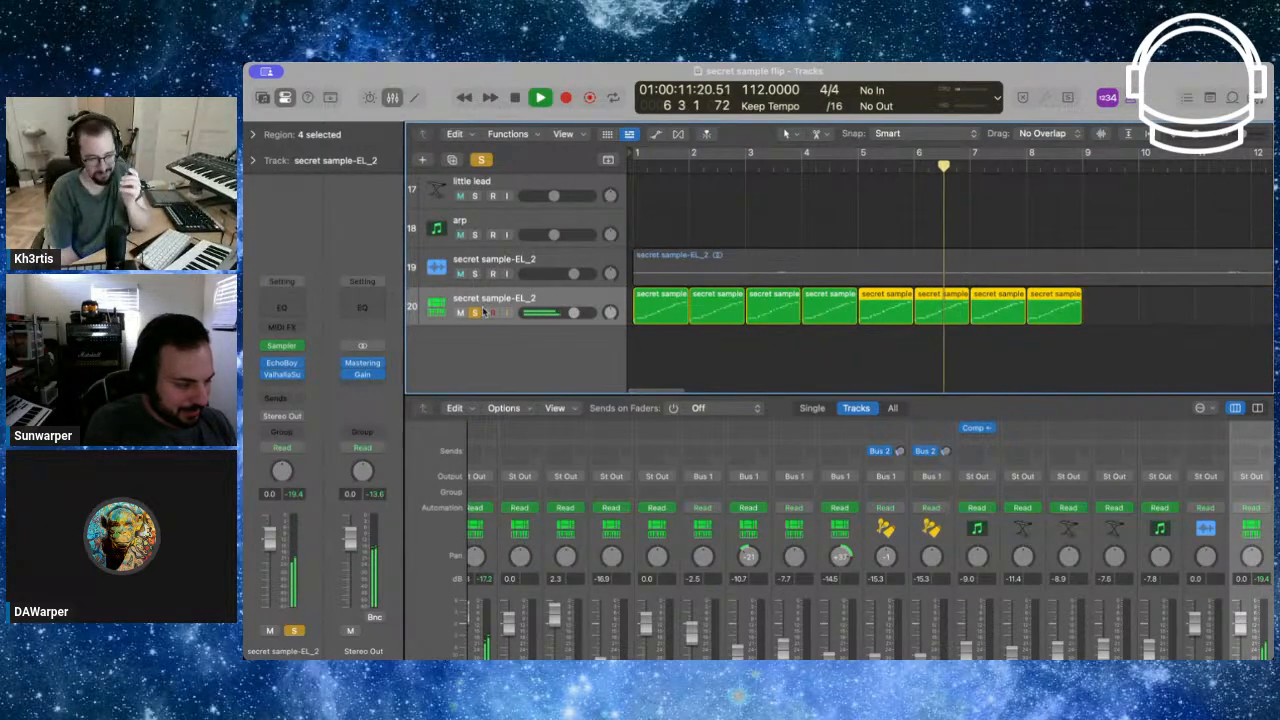
key("space")
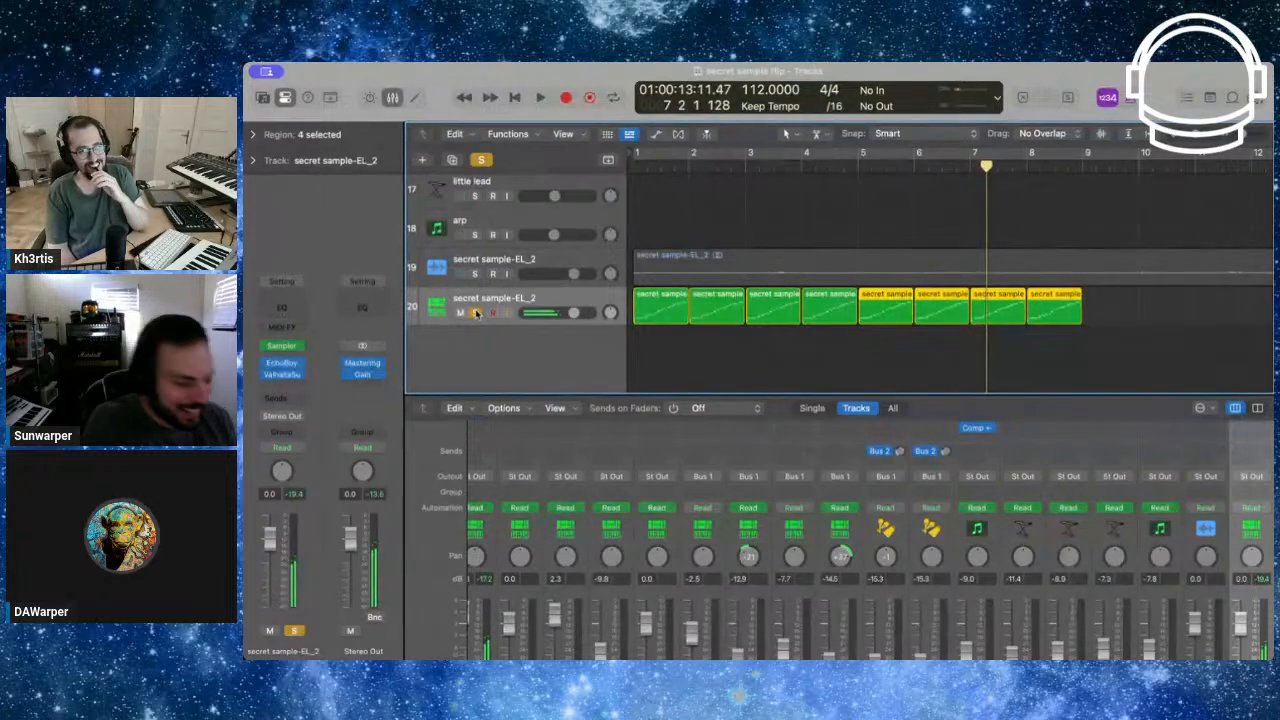
Delete all track 20 regions except the first and time-stretch that one to end just before bar 3
left_click_drag(878, 303, 733, 312)
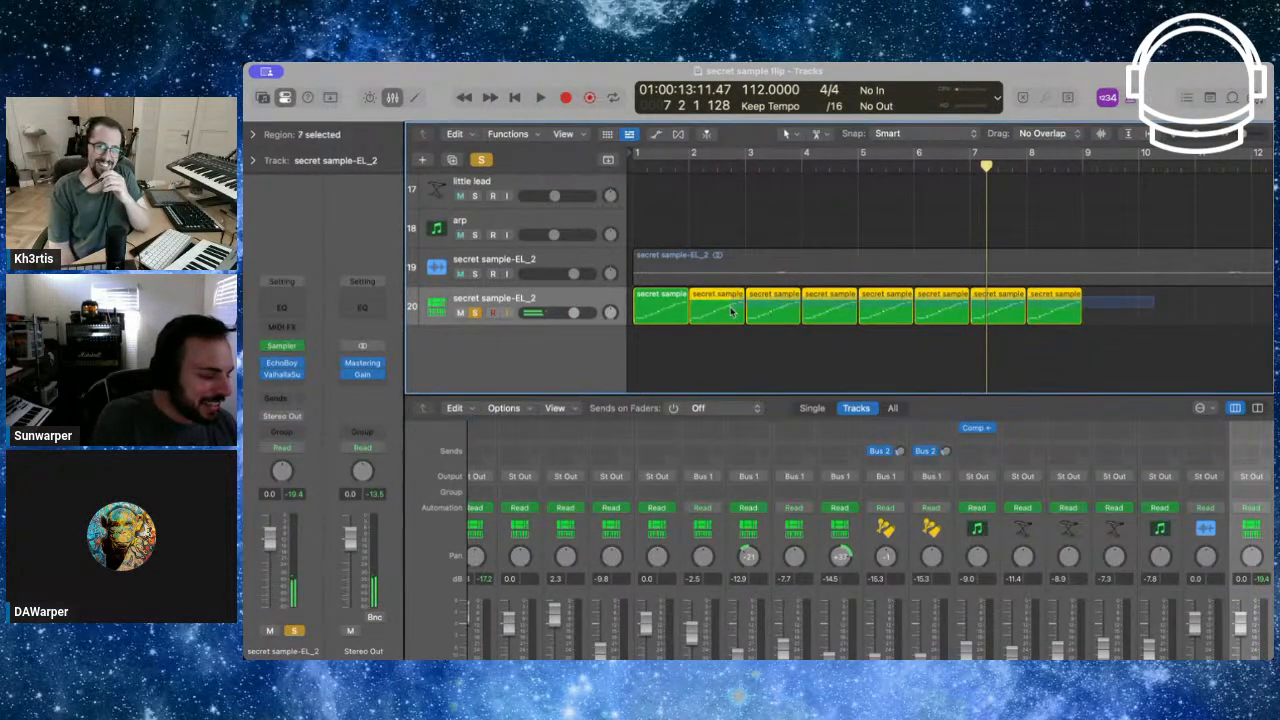
key("Delete")
key("super+Right")
key("super+Right")
key("super+Right")
scroll(651, 333, "left", 7)
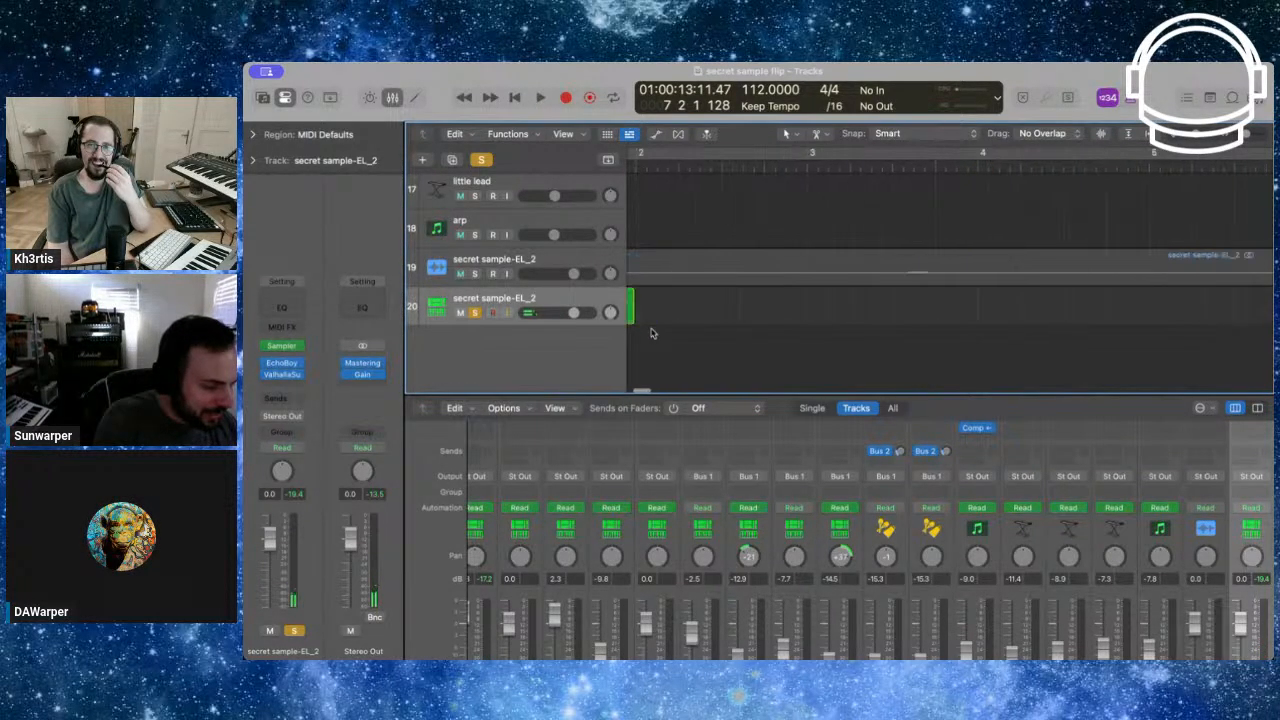
left_click_drag(806, 319, 975, 318)
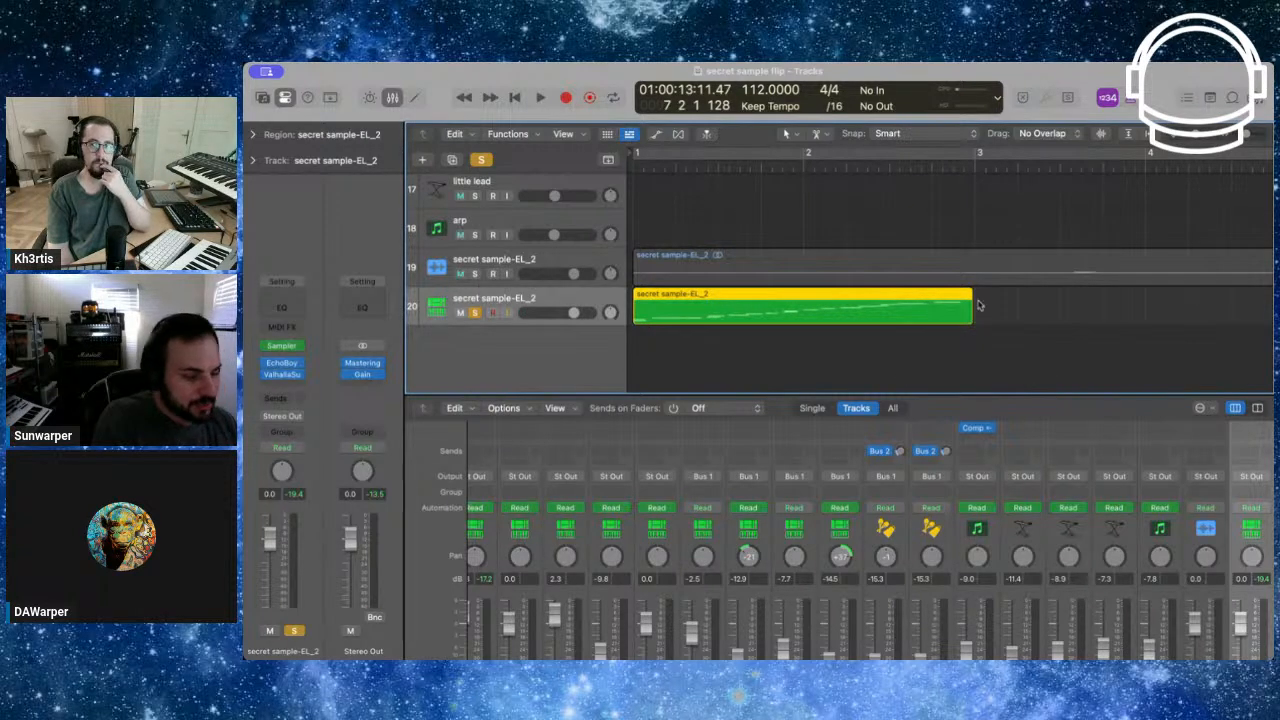
Open the stretched track 20 region in the Piano Roll and play it from the project start
key("super+Right")
key("super+Right")
key("super+Right")
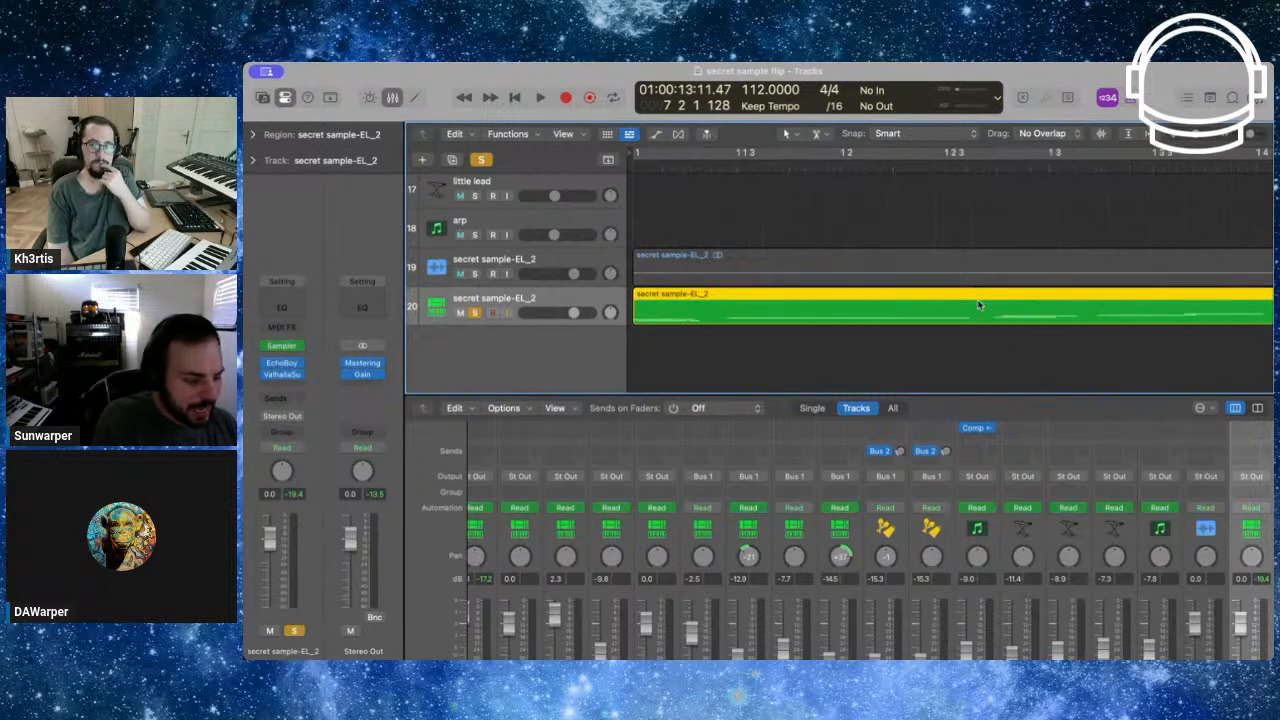
double_click(919, 317)
key("Return")
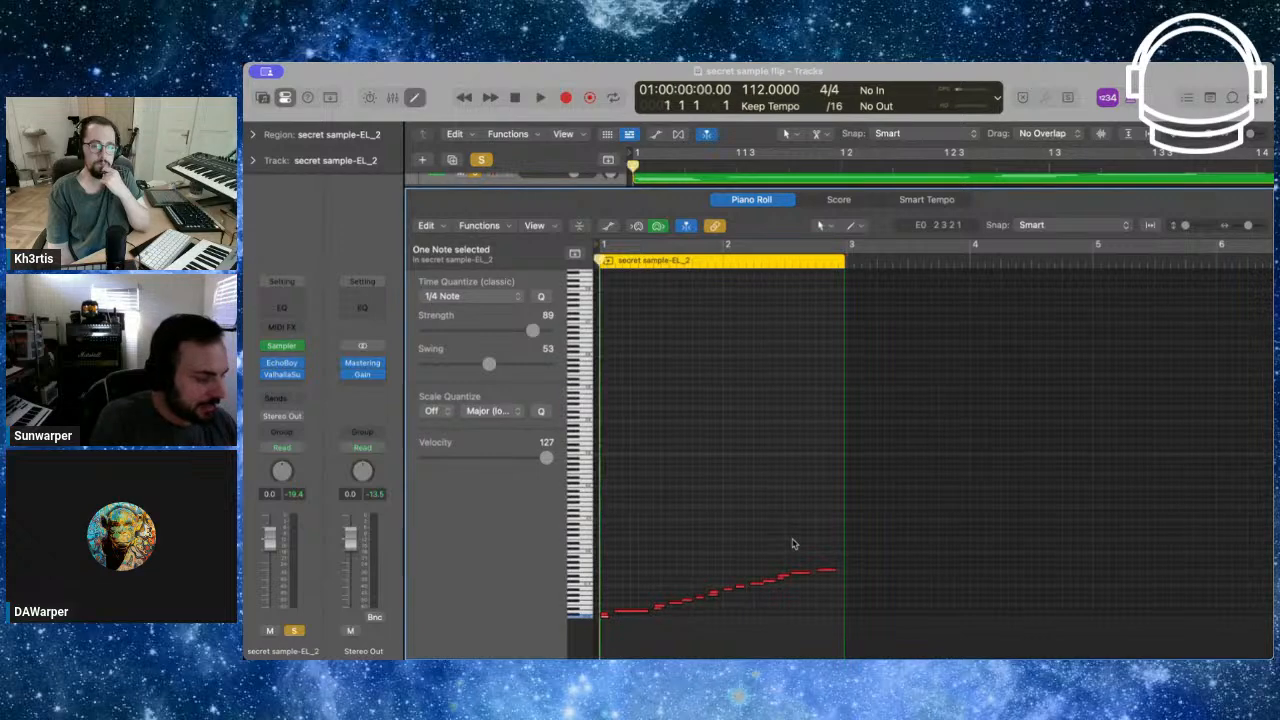
key("space")
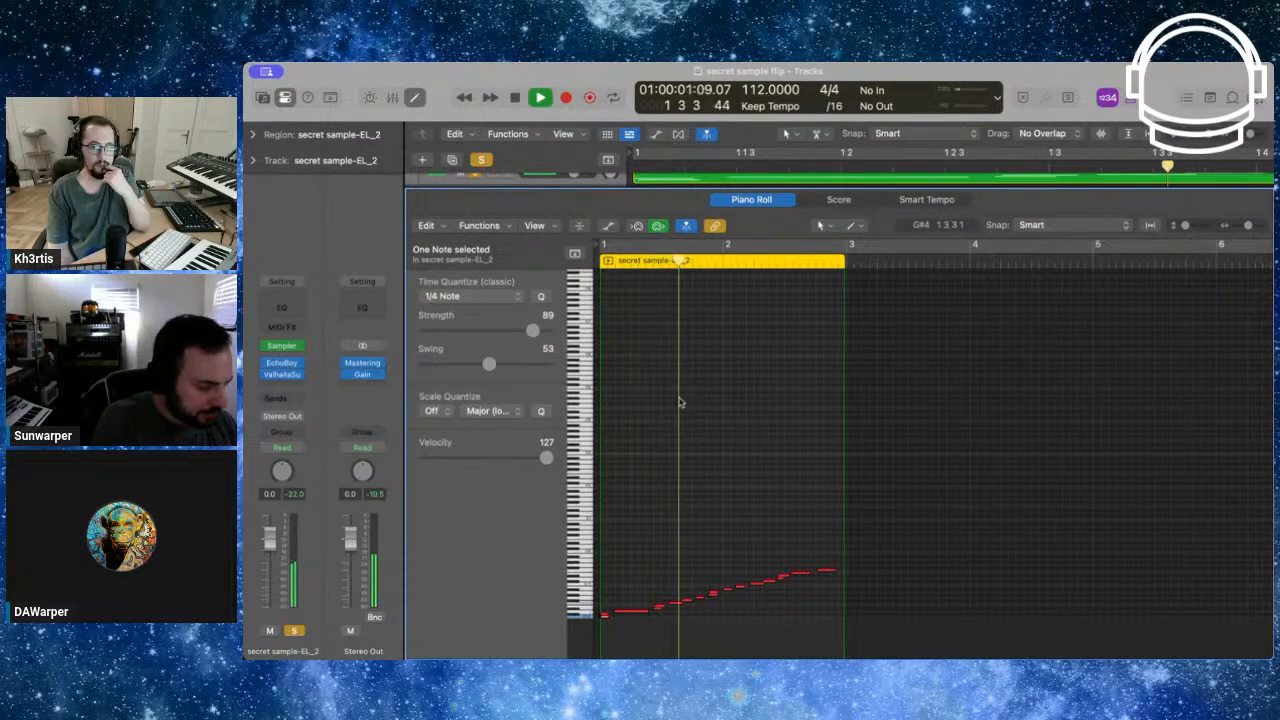
Bring back the mixer in place of the Piano Roll and audition the track 20 region again from the project start
key("x")
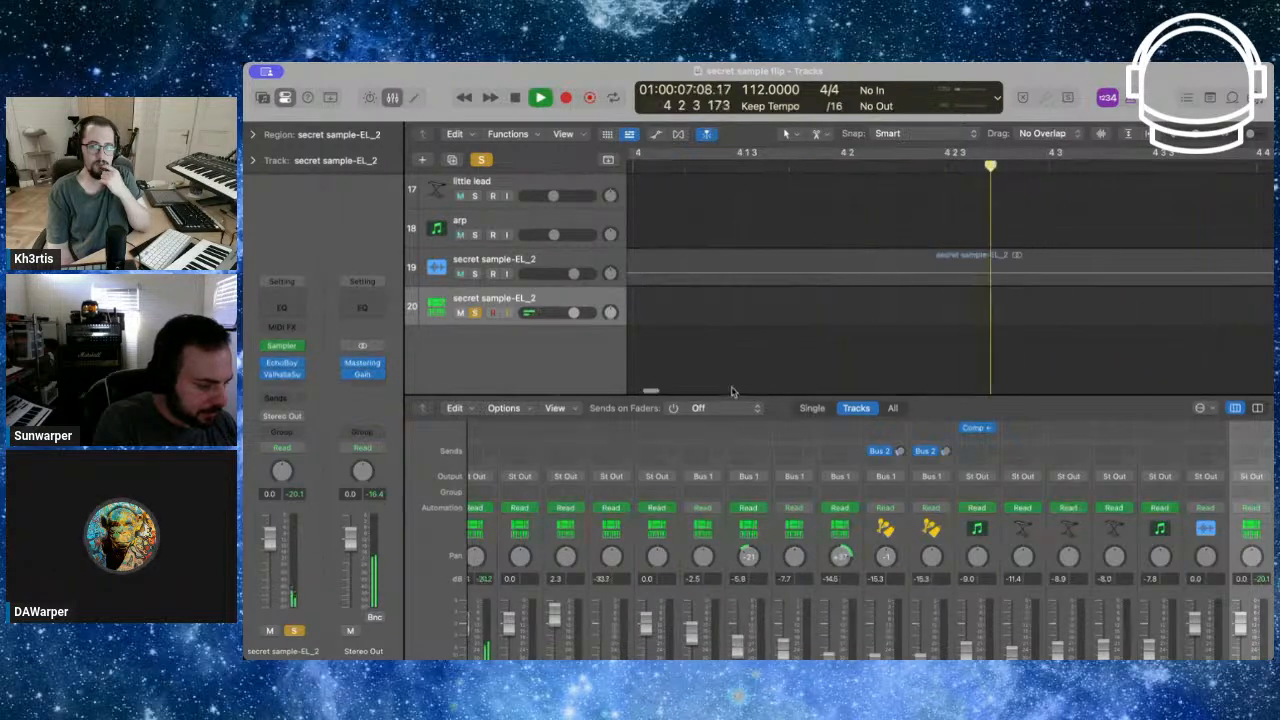
key("space")
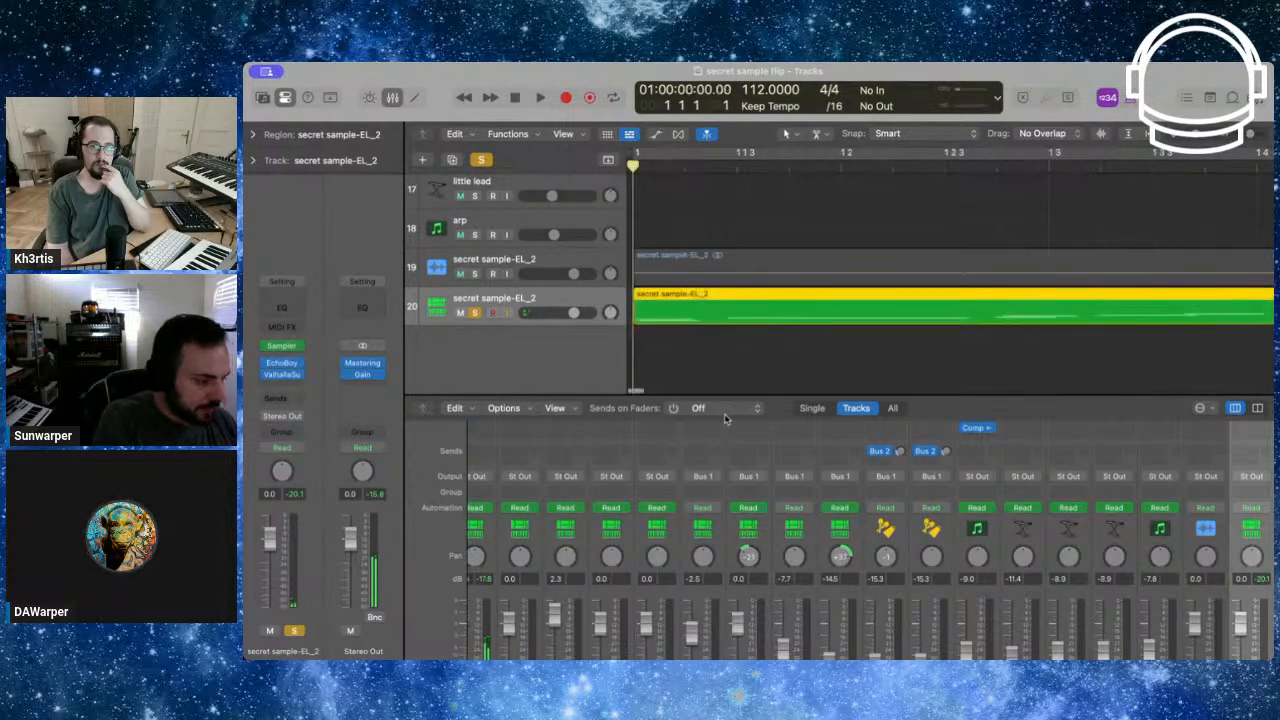
key("space")
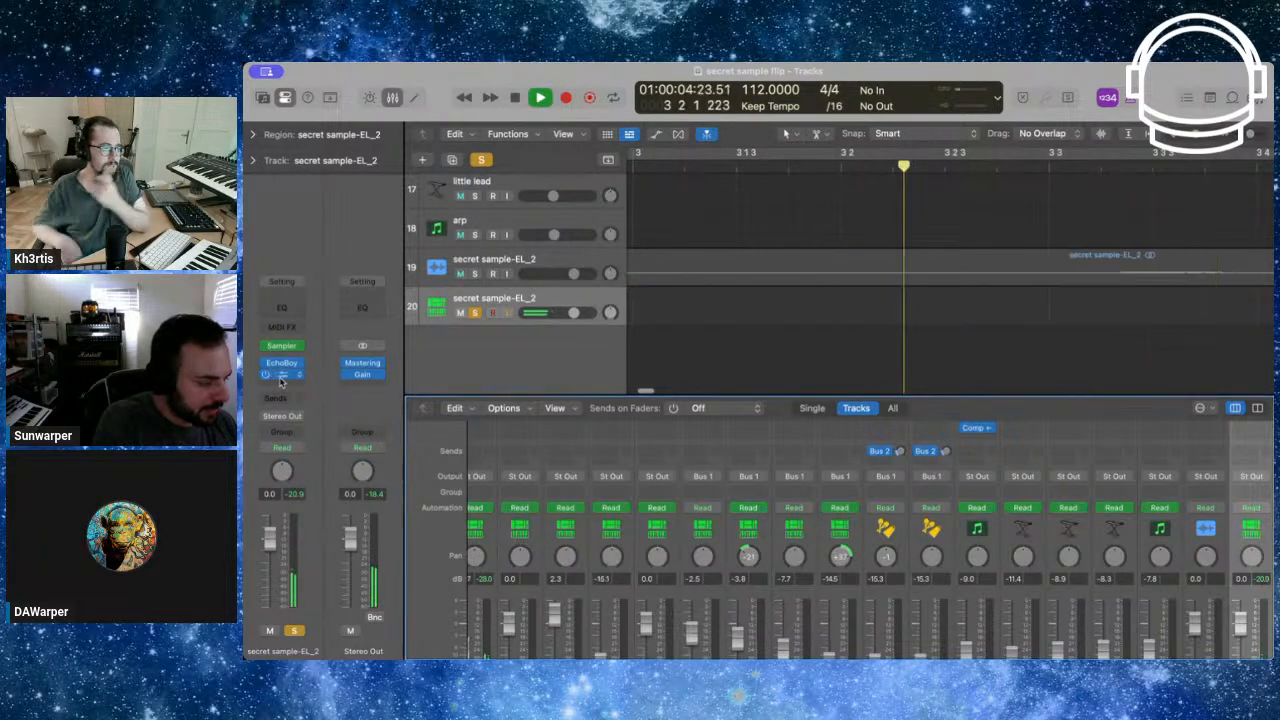
key("space")
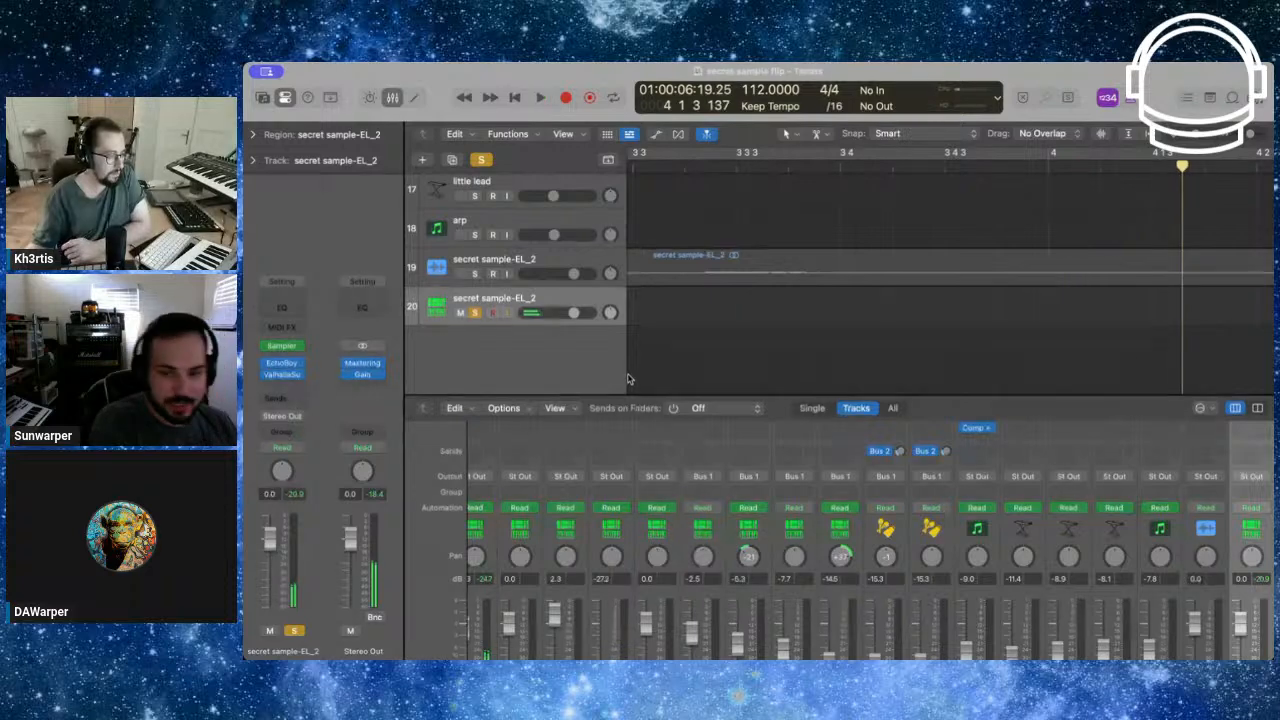
key("Return")
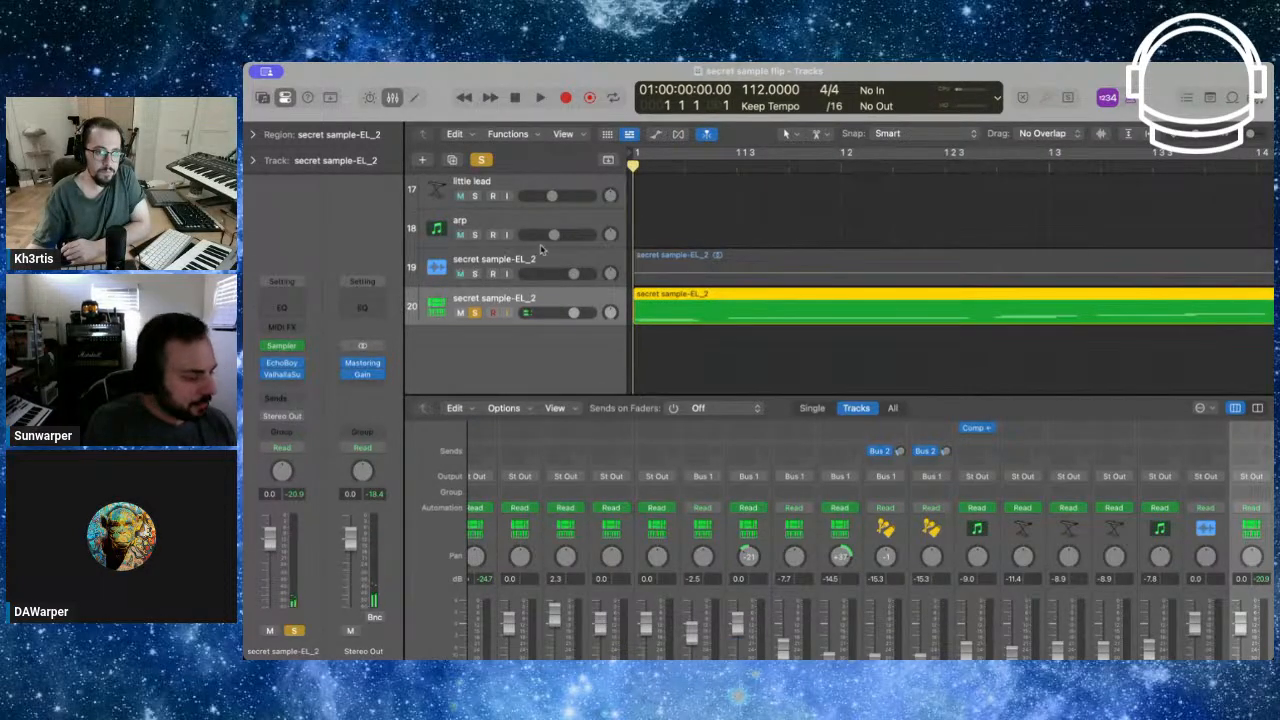
Copy the track 20 region to start at bar 3 and audition both regions from the project start
scroll(655, 366, "down", 10)
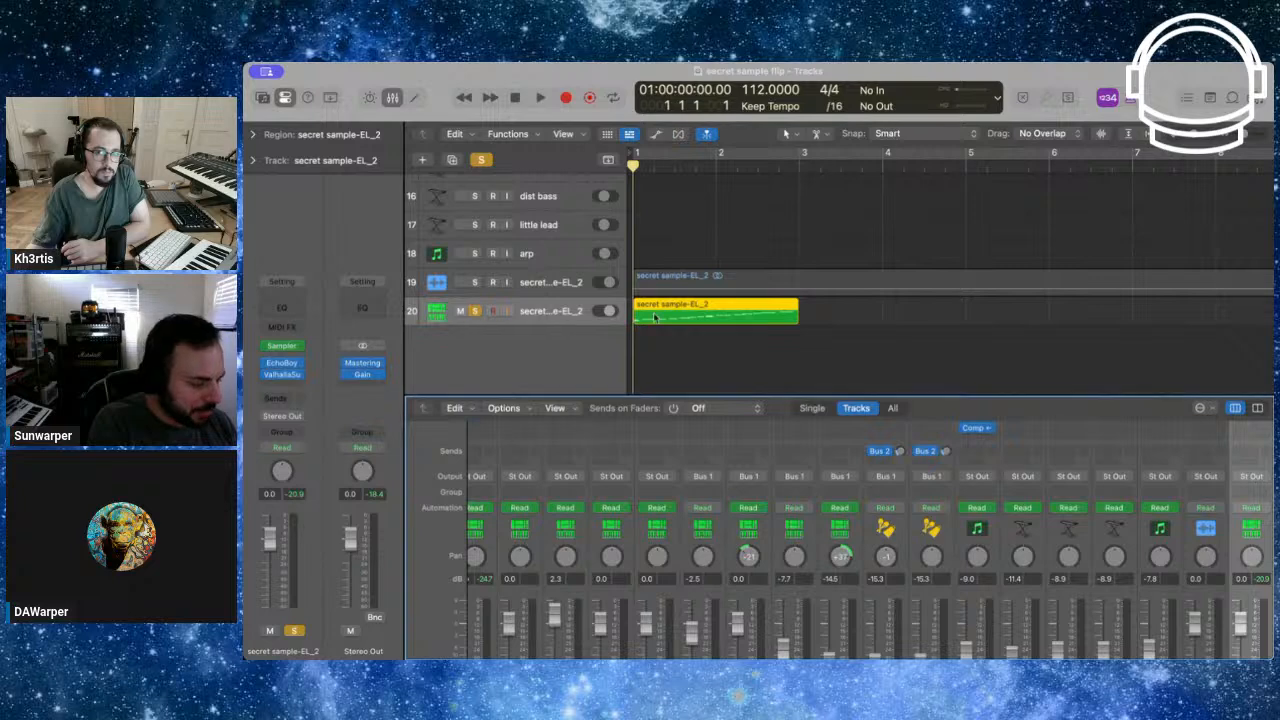
left_click_drag(655, 317, 826, 302)
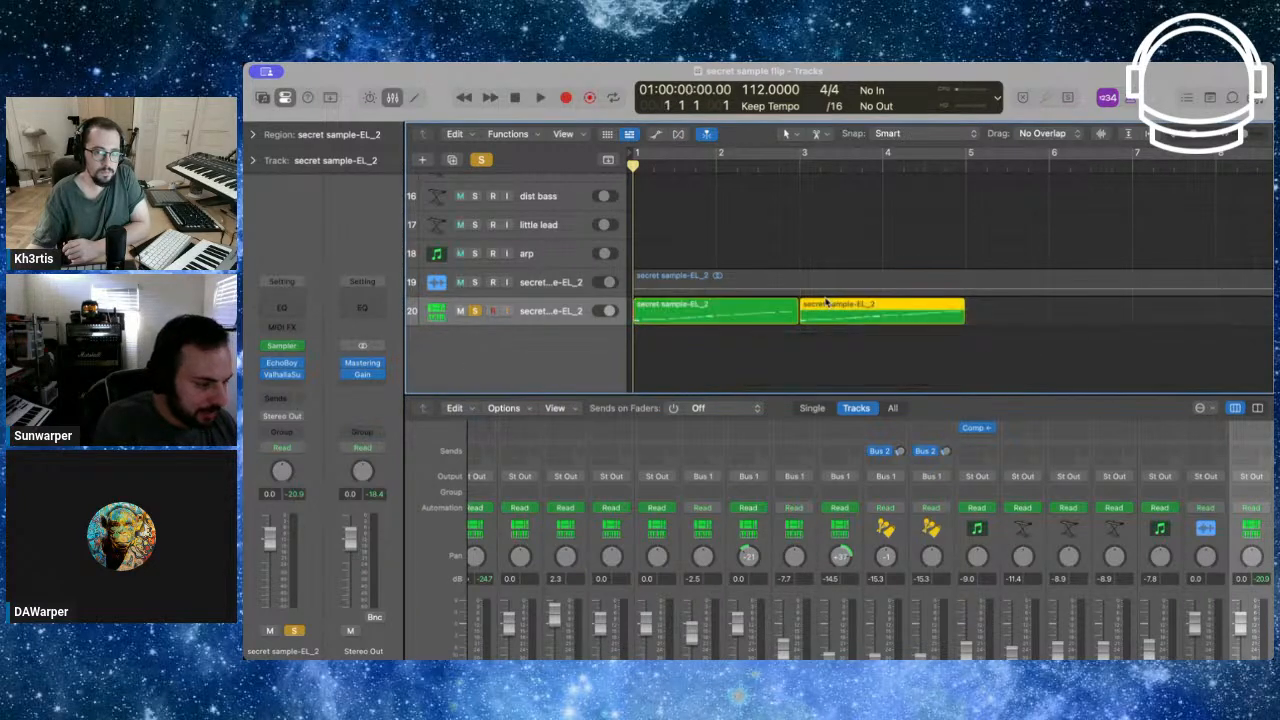
scroll(513, 338, "up", 2)
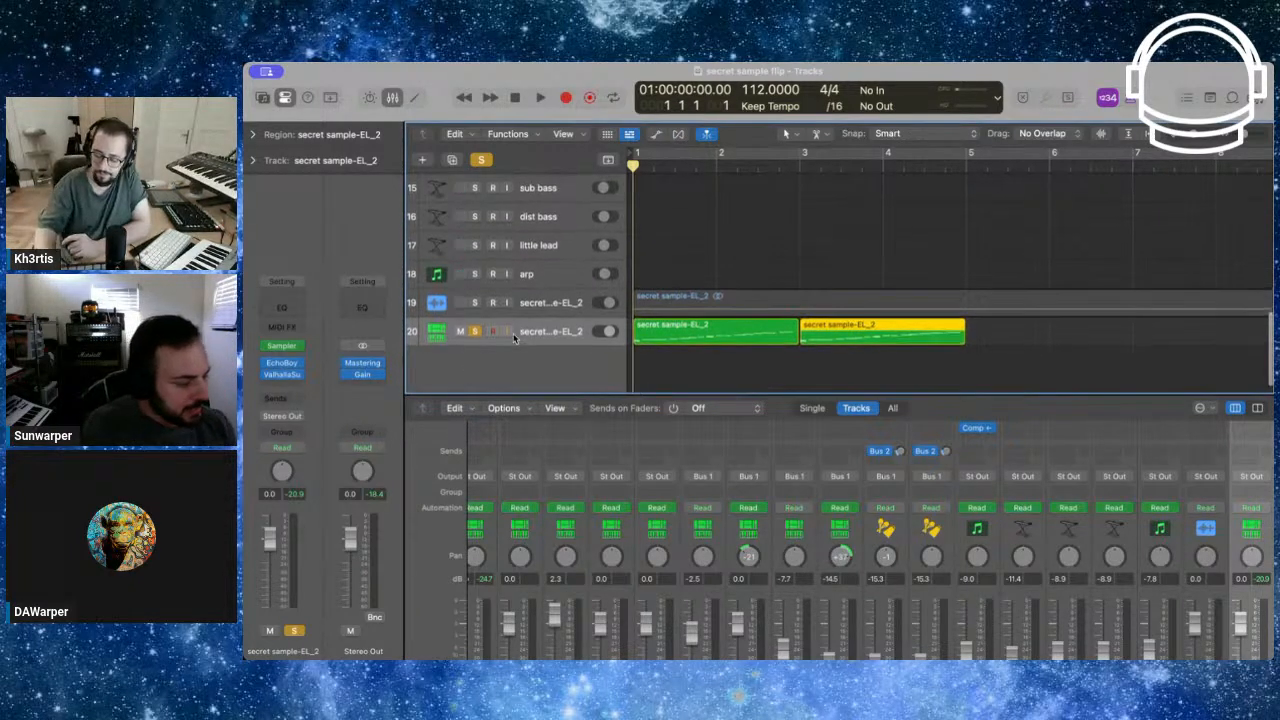
key("space")
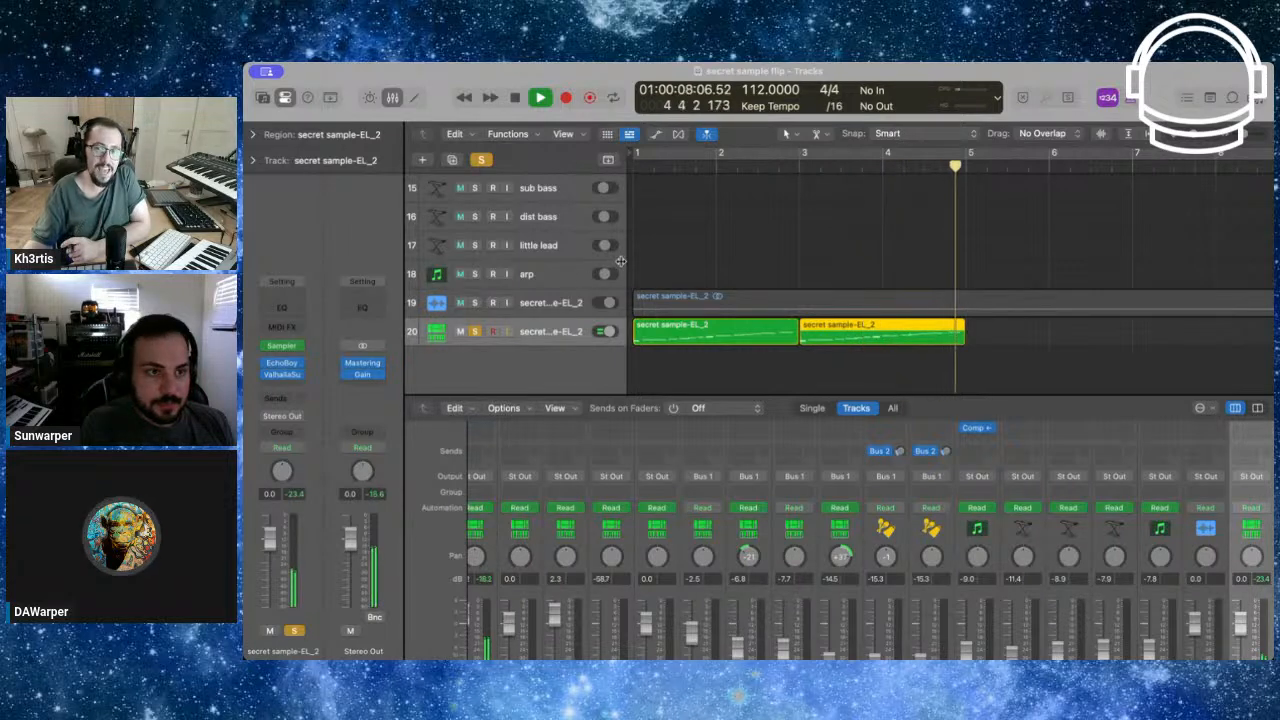
key("space")
left_click(577, 249)
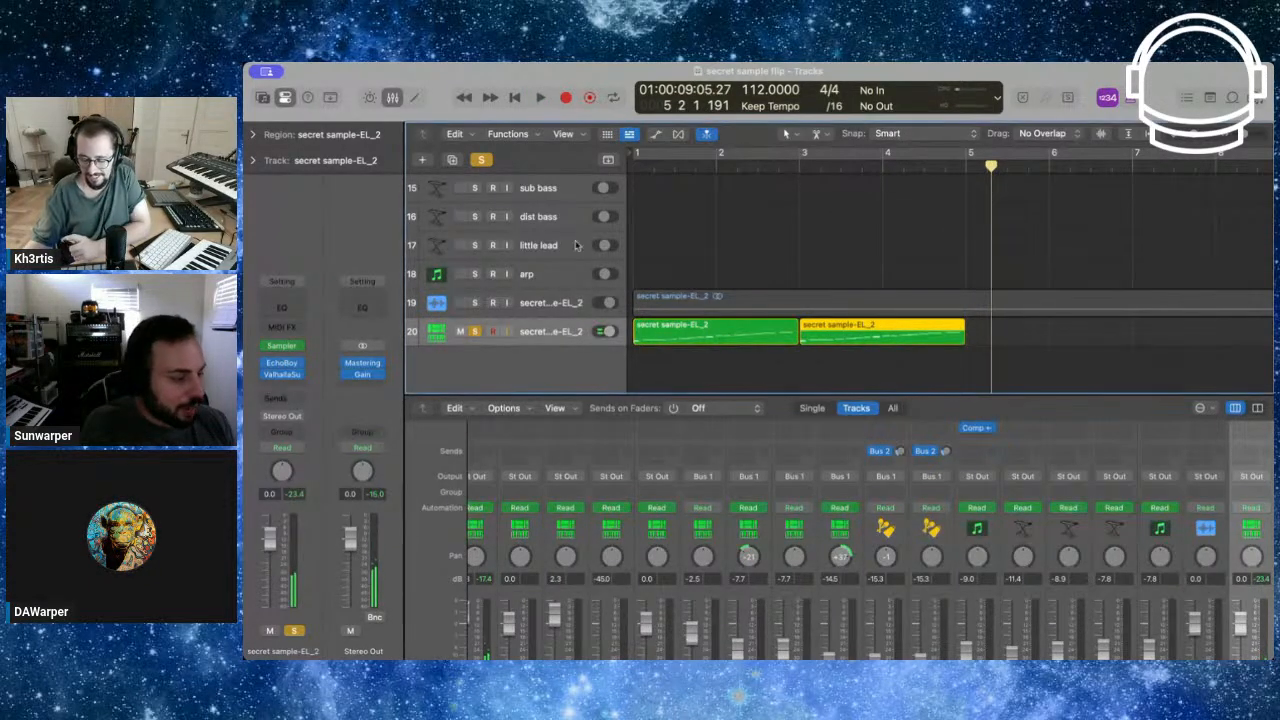
key("Return")
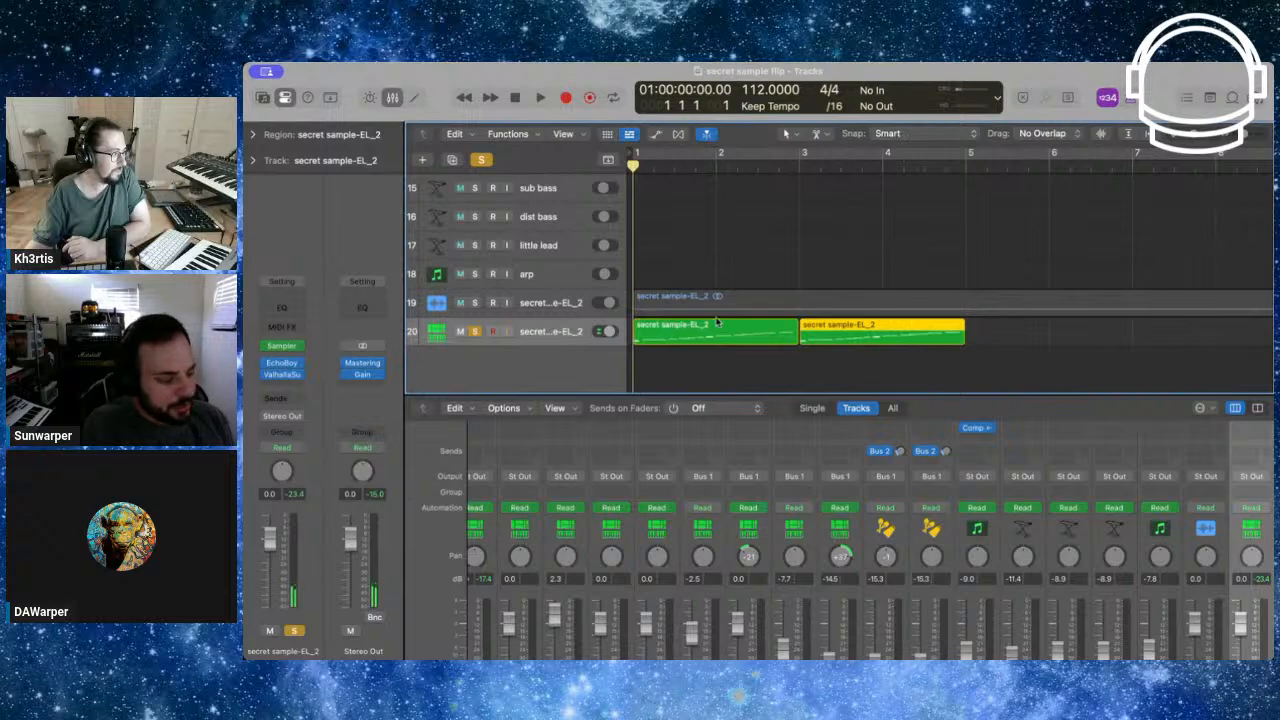
Copy the track 20 region to bars 5, 7, 9 and 11 and start playback from the project start
scroll(716, 322, "down", 3)
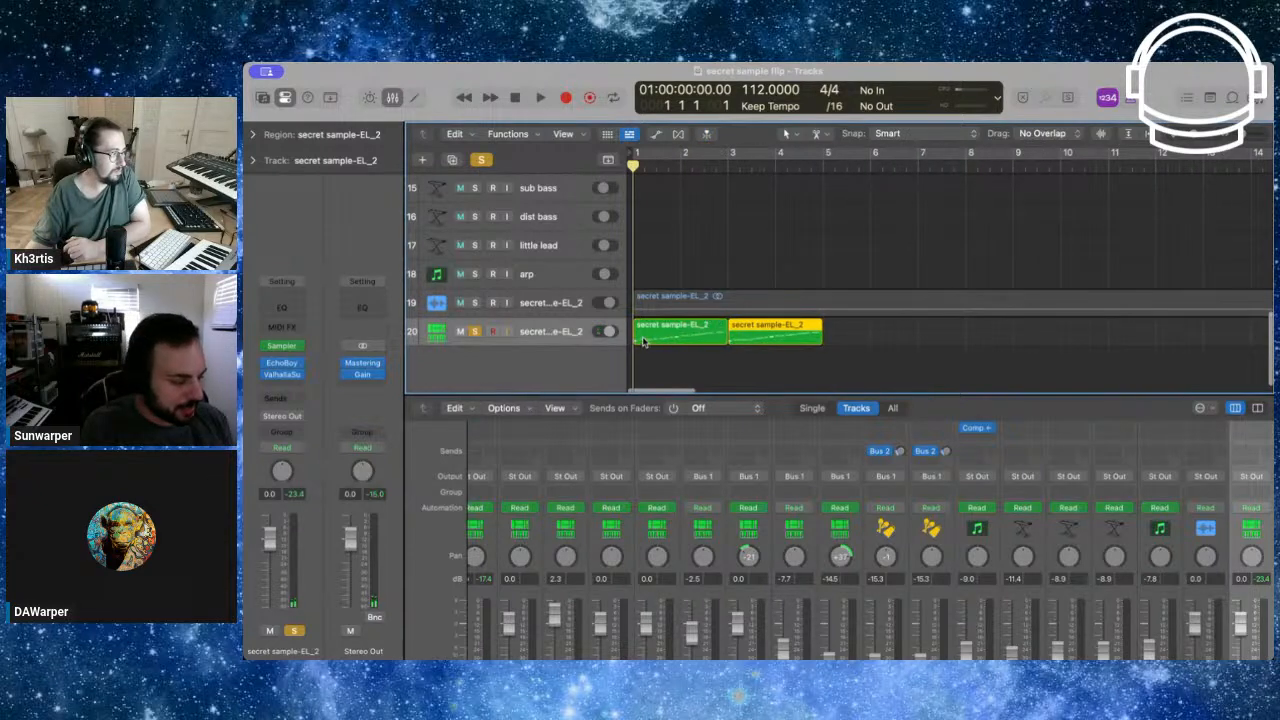
left_click_drag(643, 341, 1140, 340)
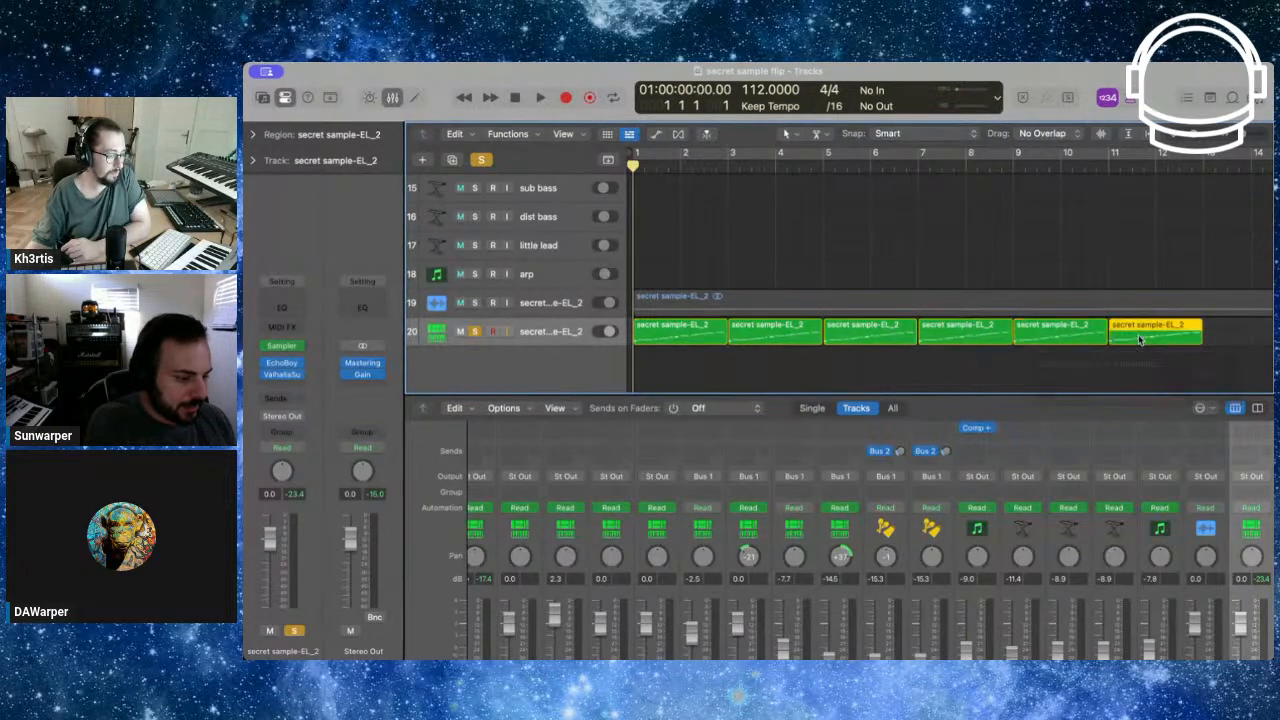
key("space")
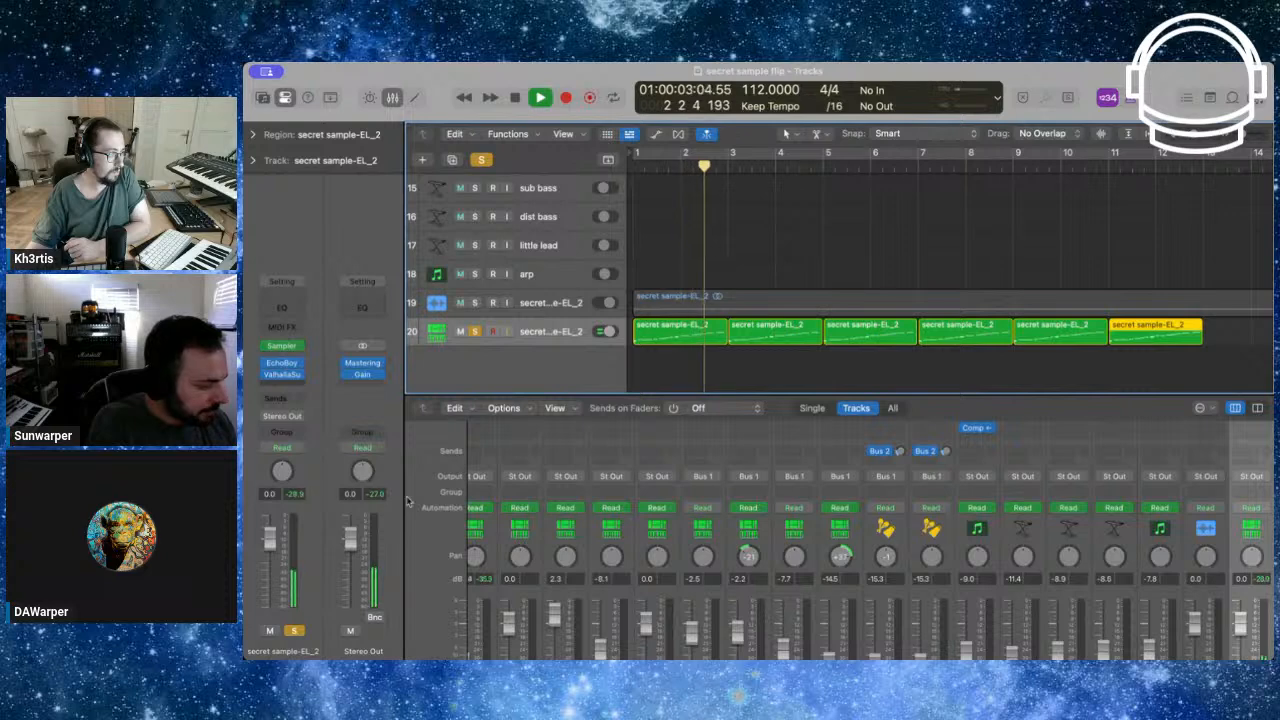
Add the Comp effect after the Valhalla plug-in on track 20 and listen while looking over the arrangement
left_click(447, 507)
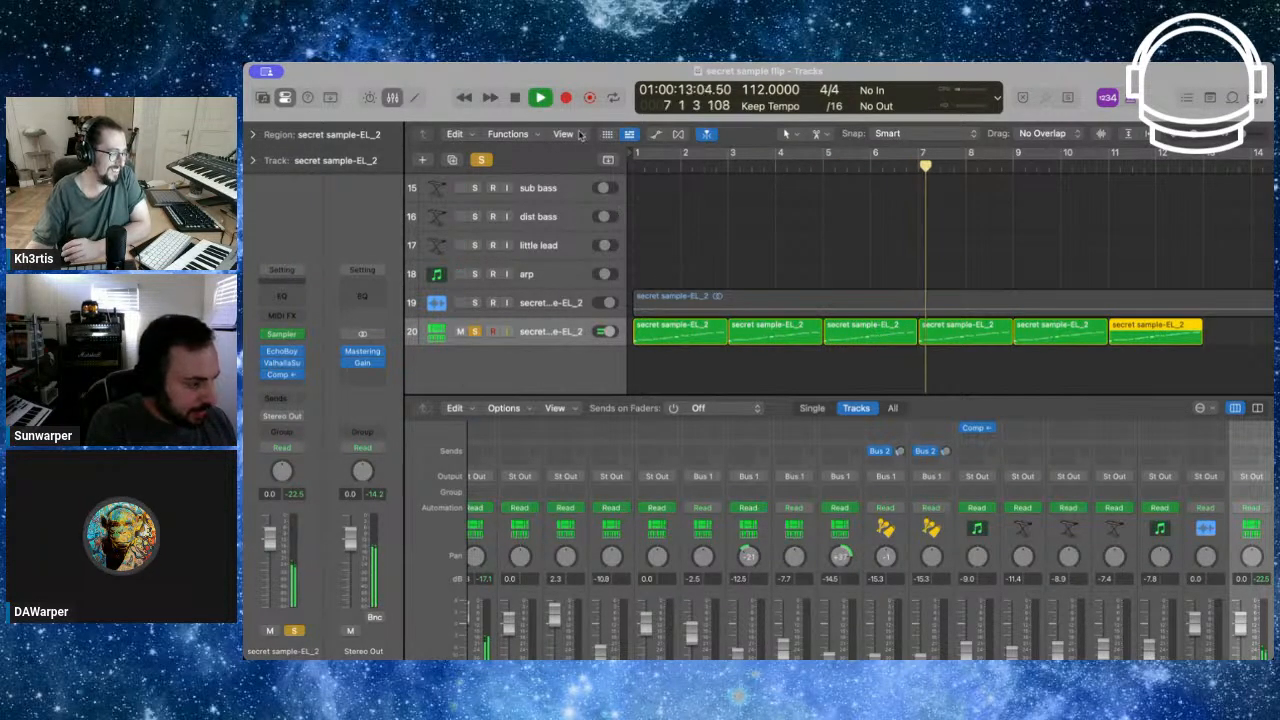
left_click(651, 297)
scroll(660, 328, "down", 10)
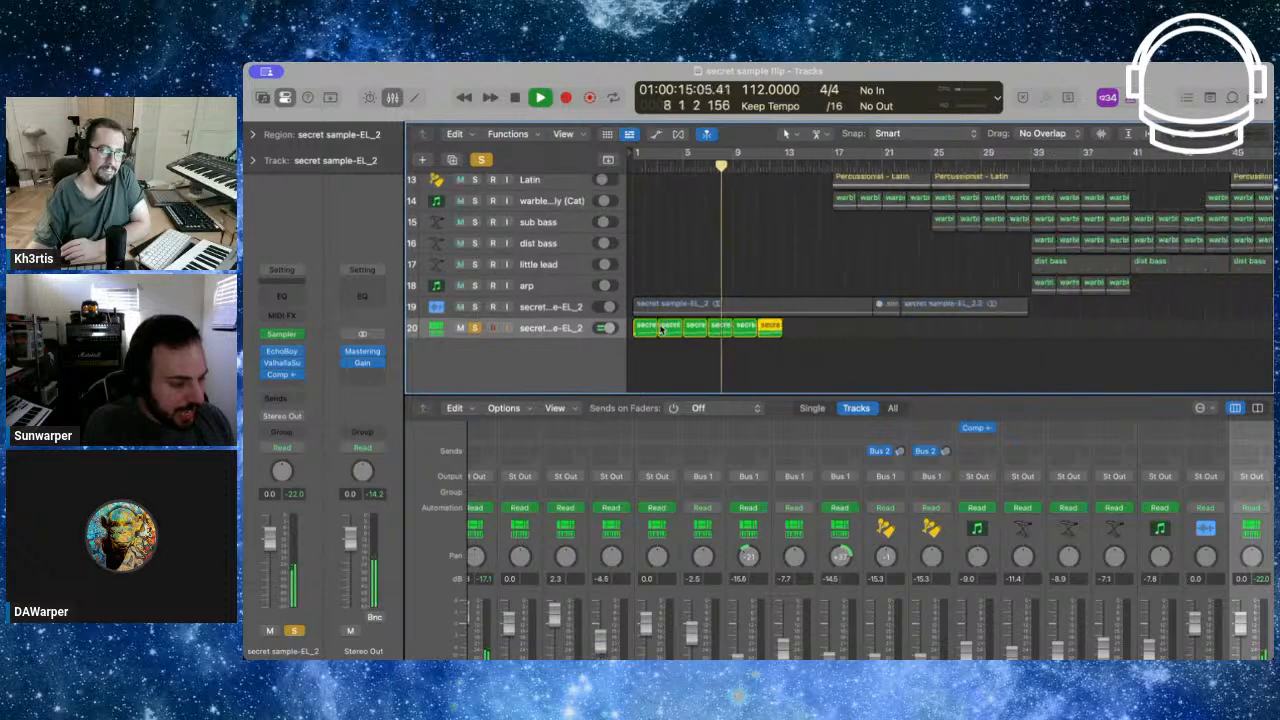
scroll(660, 328, "down", 5)
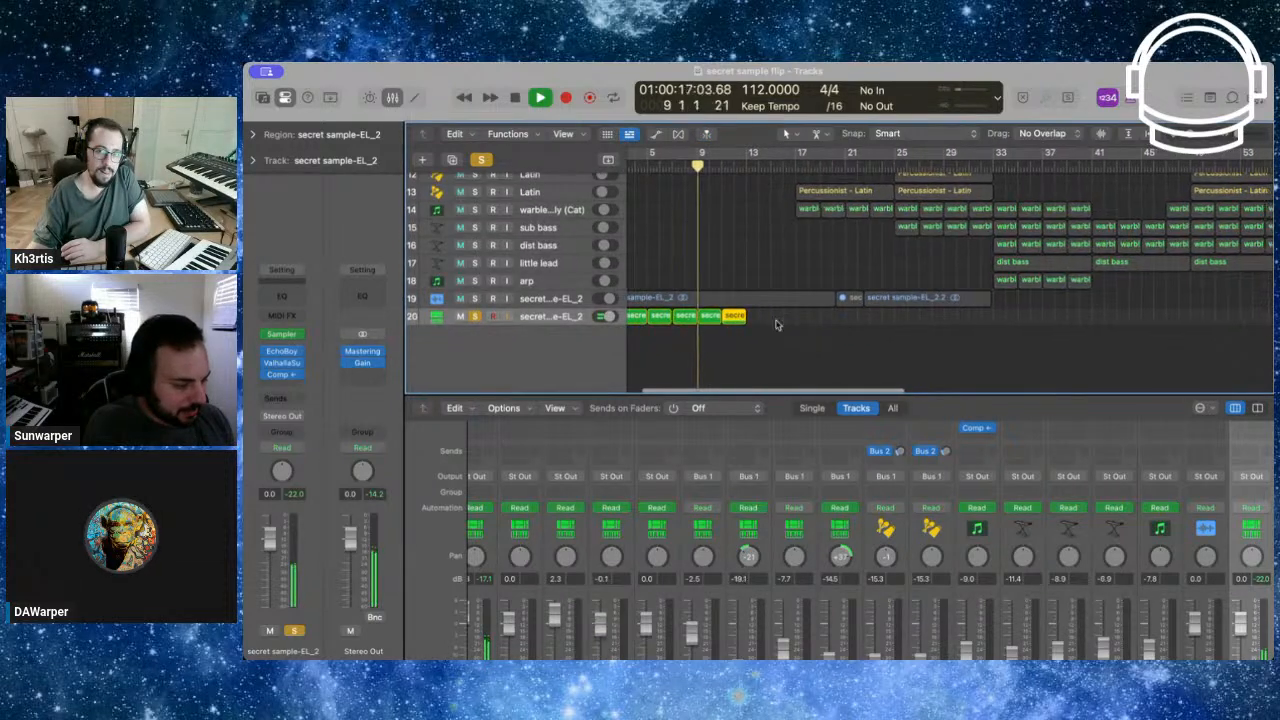
scroll(773, 324, "down", 5)
scroll(655, 315, "up", 8)
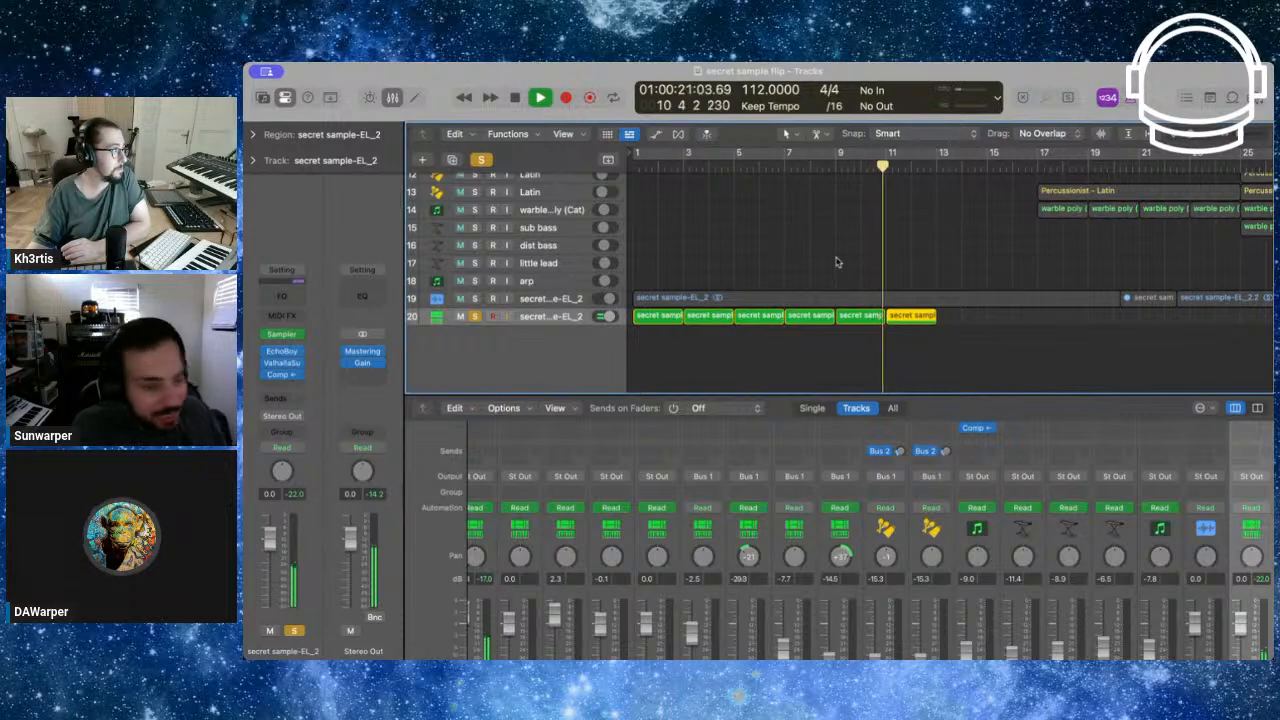
key("space")
key("space")
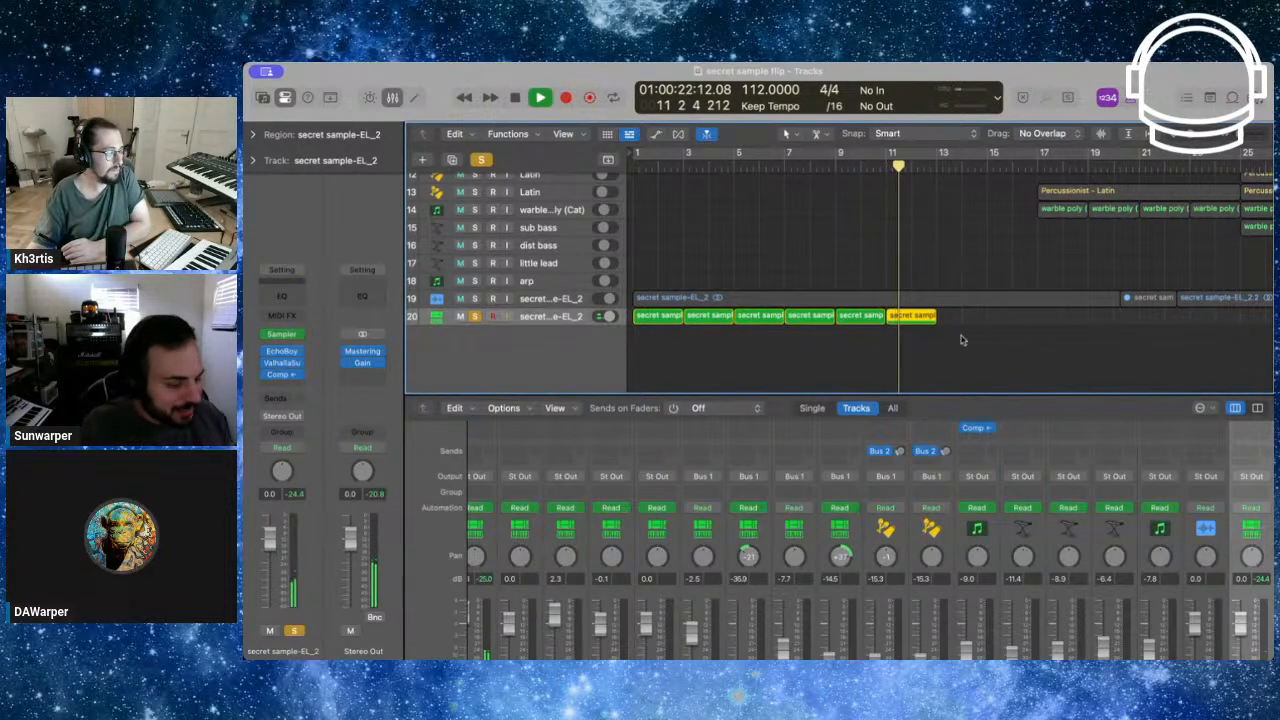
Copy the track 20 region to bars 13 and 15 and turn off the track's solo
scroll(966, 332, "up", 2)
scroll(966, 332, "up", 2)
left_click_drag(922, 316, 1097, 318)
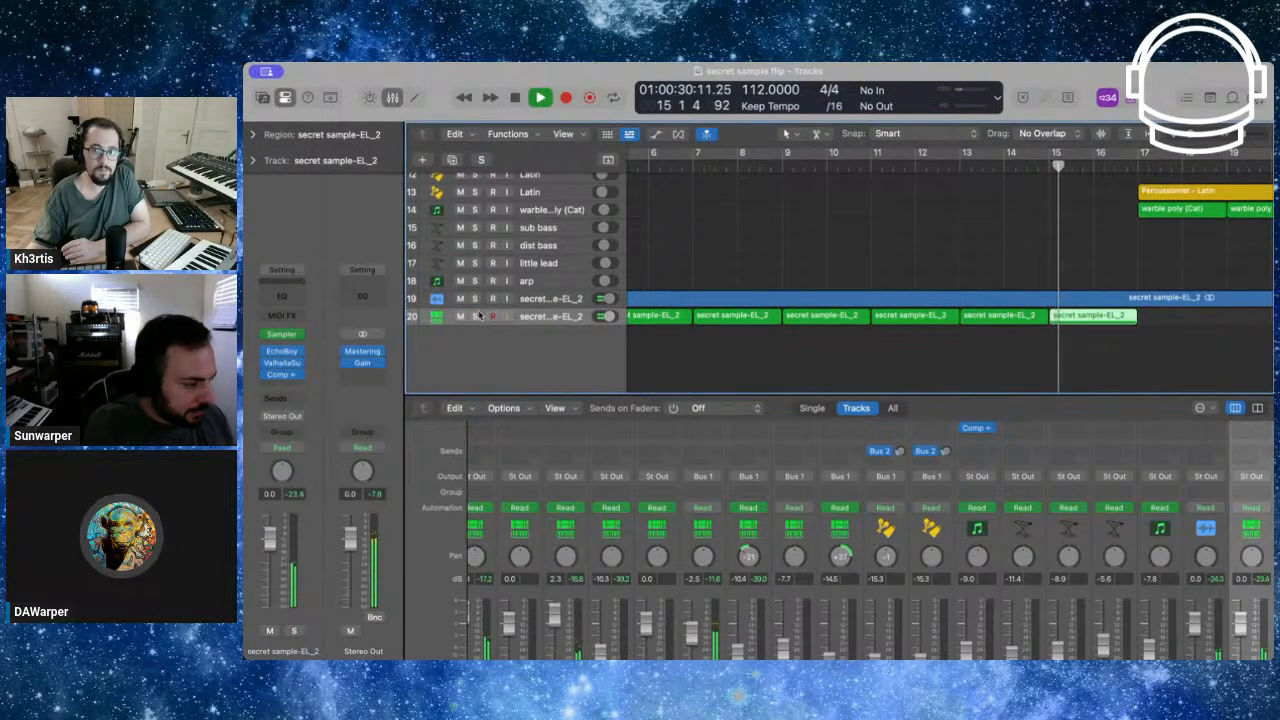
Play the full mix from before bar 8 and look over all tracks from the first down to track 20
left_click(677, 160)
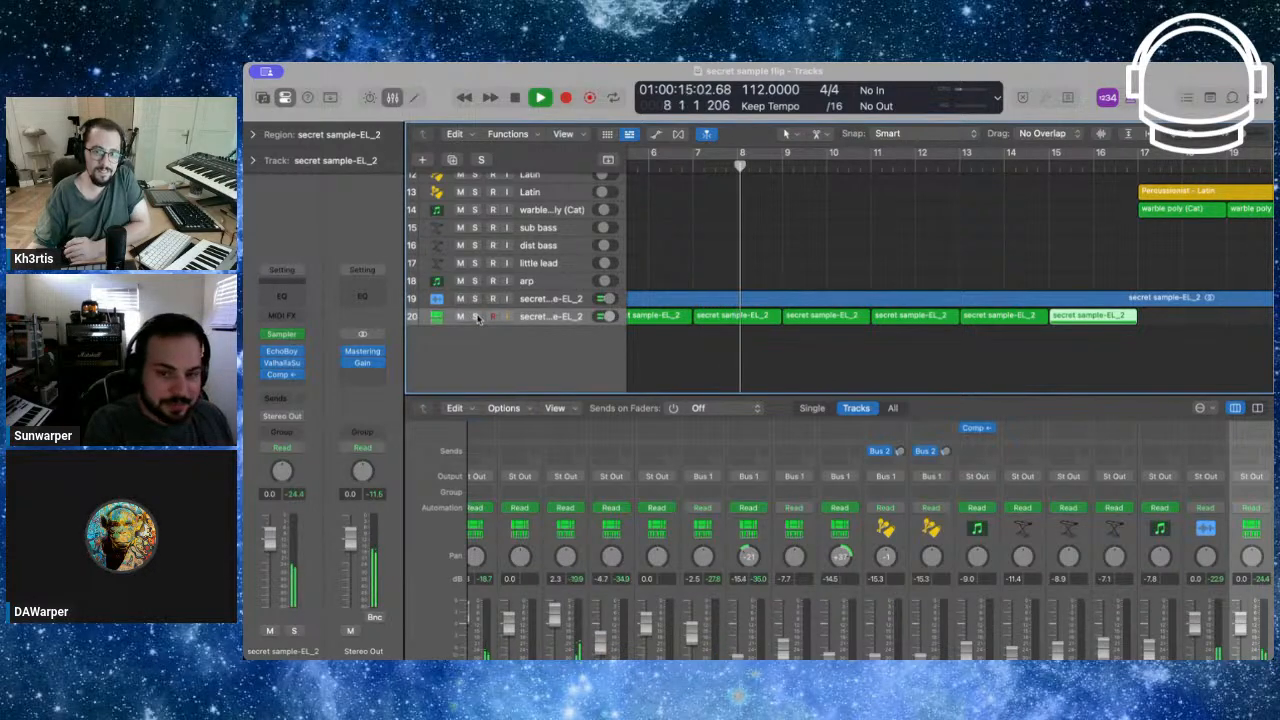
scroll(690, 351, "up", 4)
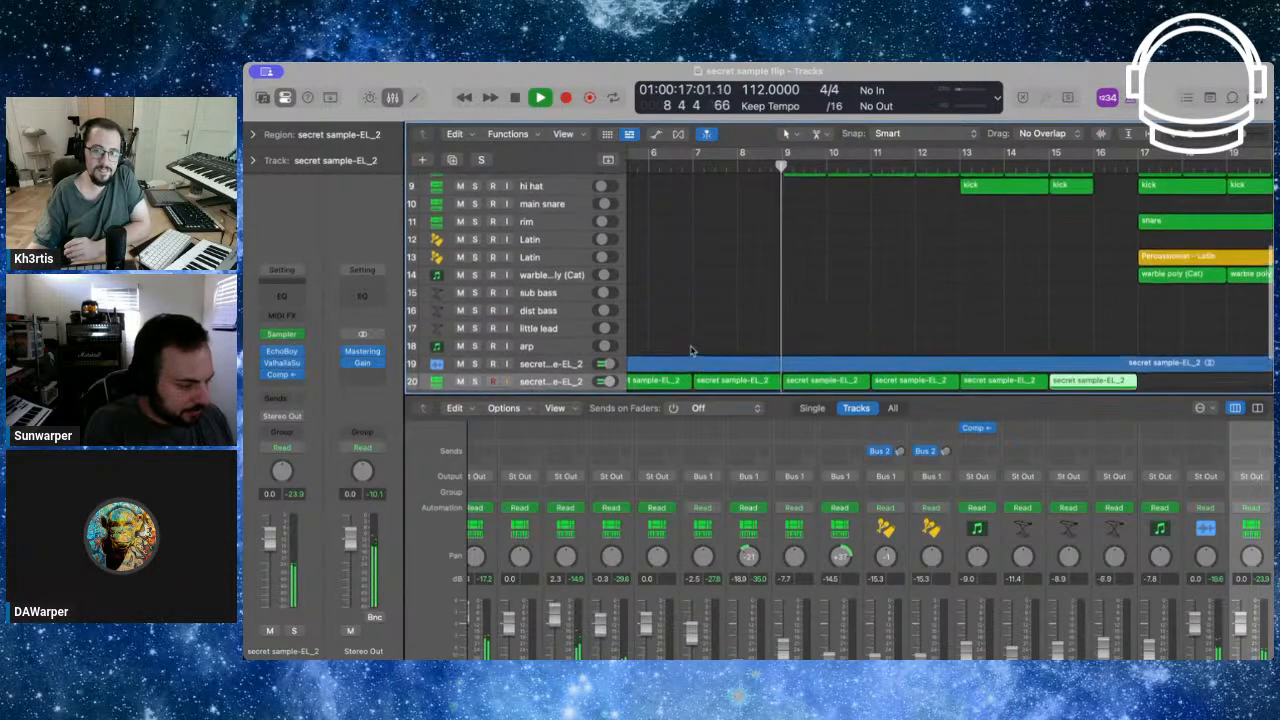
scroll(690, 351, "up", 2)
scroll(688, 351, "down", 6)
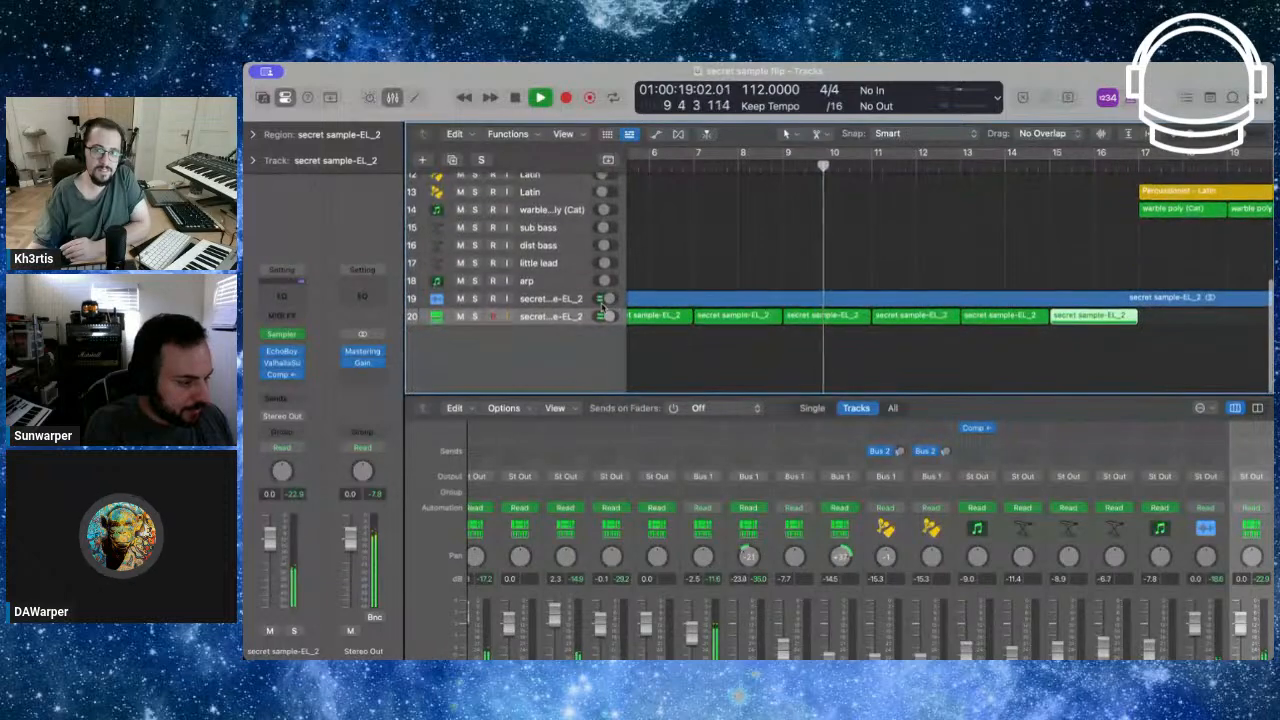
scroll(487, 320, "up", 8)
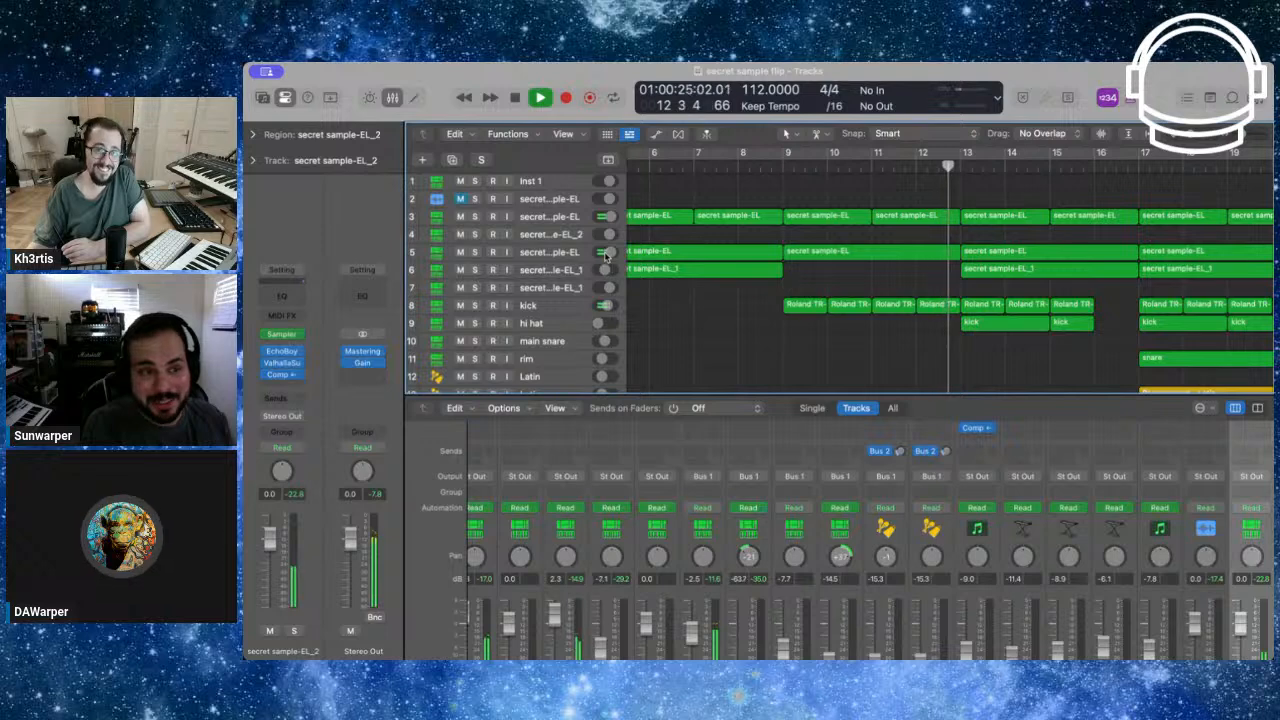
scroll(797, 282, "down", 8)
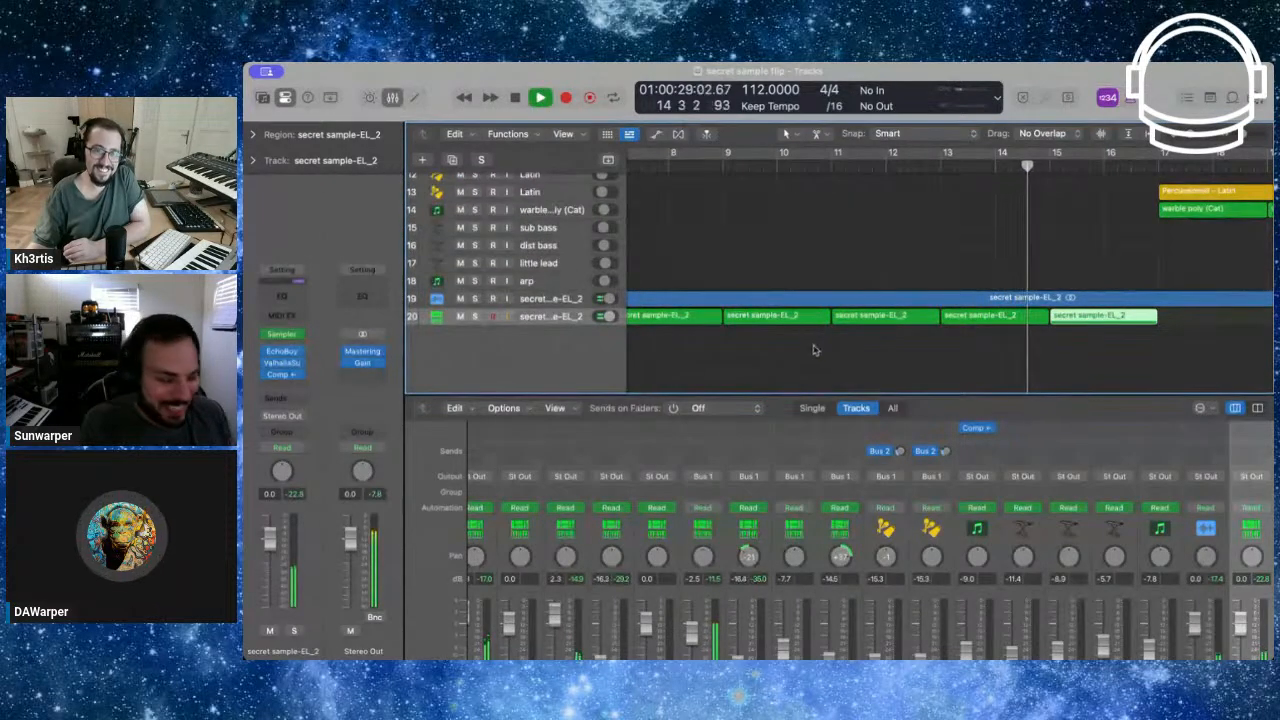
scroll(814, 350, "down", 2)
key("space")
Solo track 20 together with the kick, hi hat, main snare, rim and both Latin tracks
left_click(475, 316)
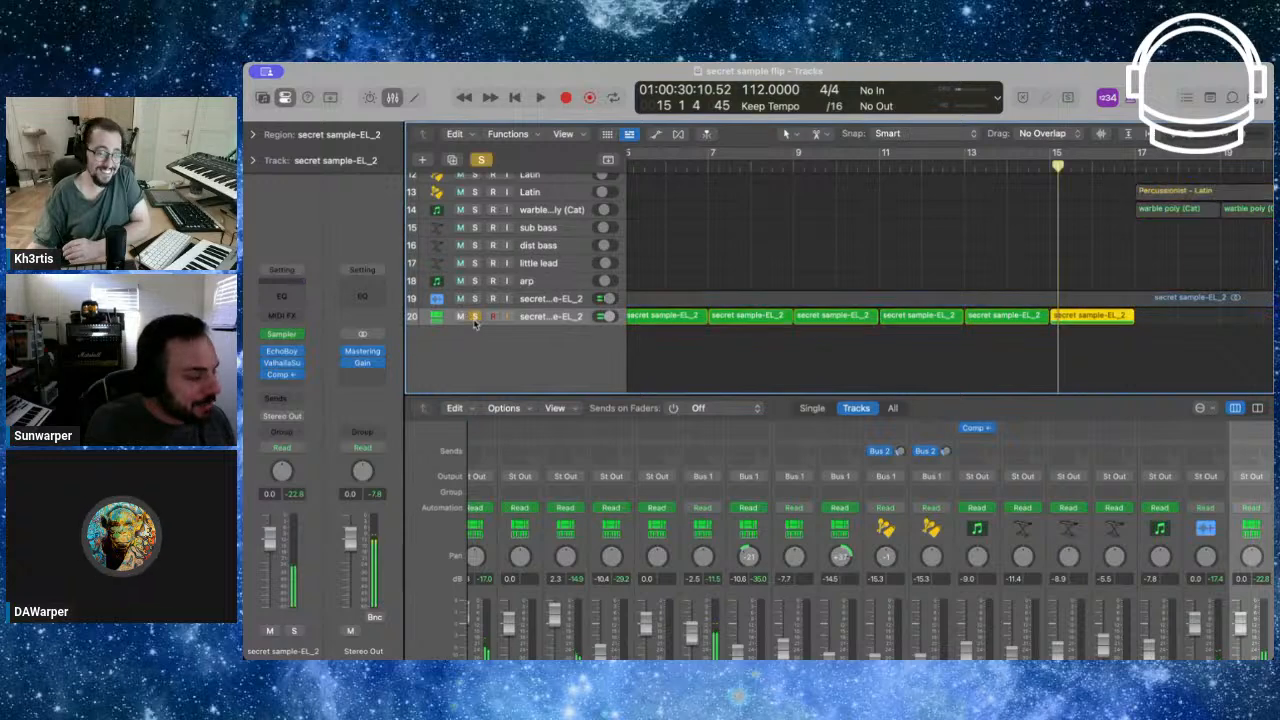
scroll(697, 315, "up", 8)
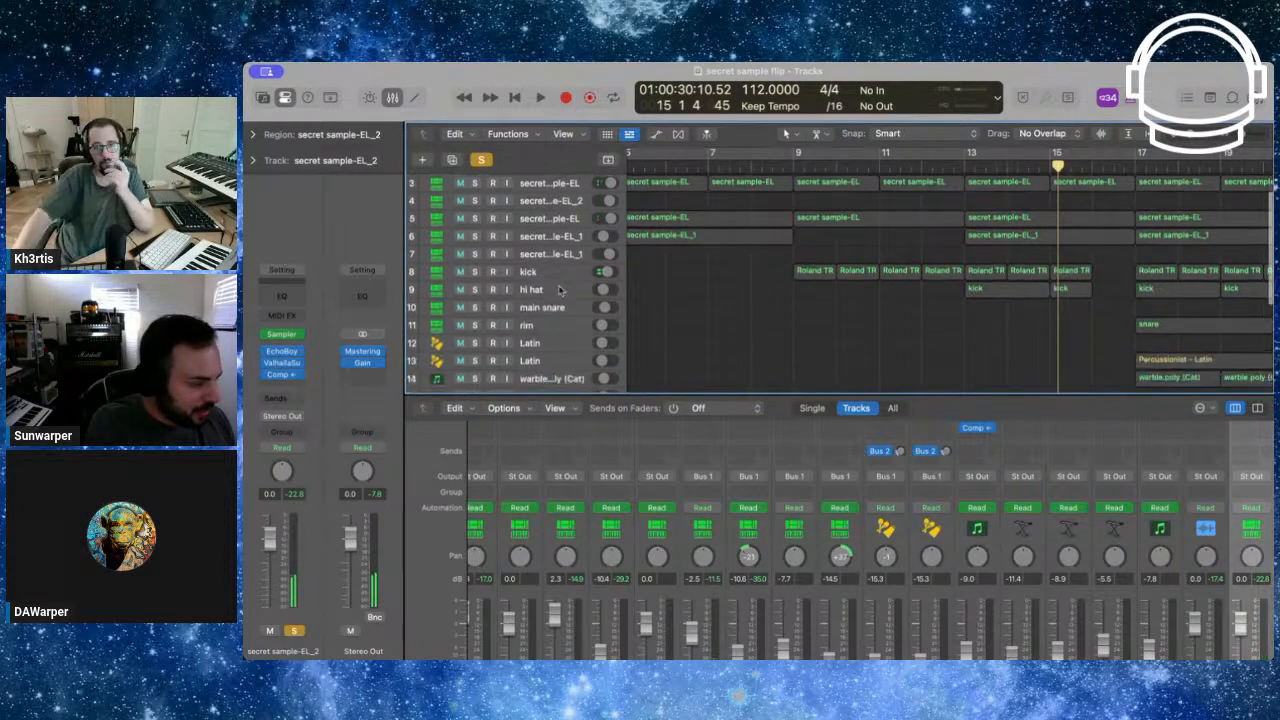
left_click(474, 264)
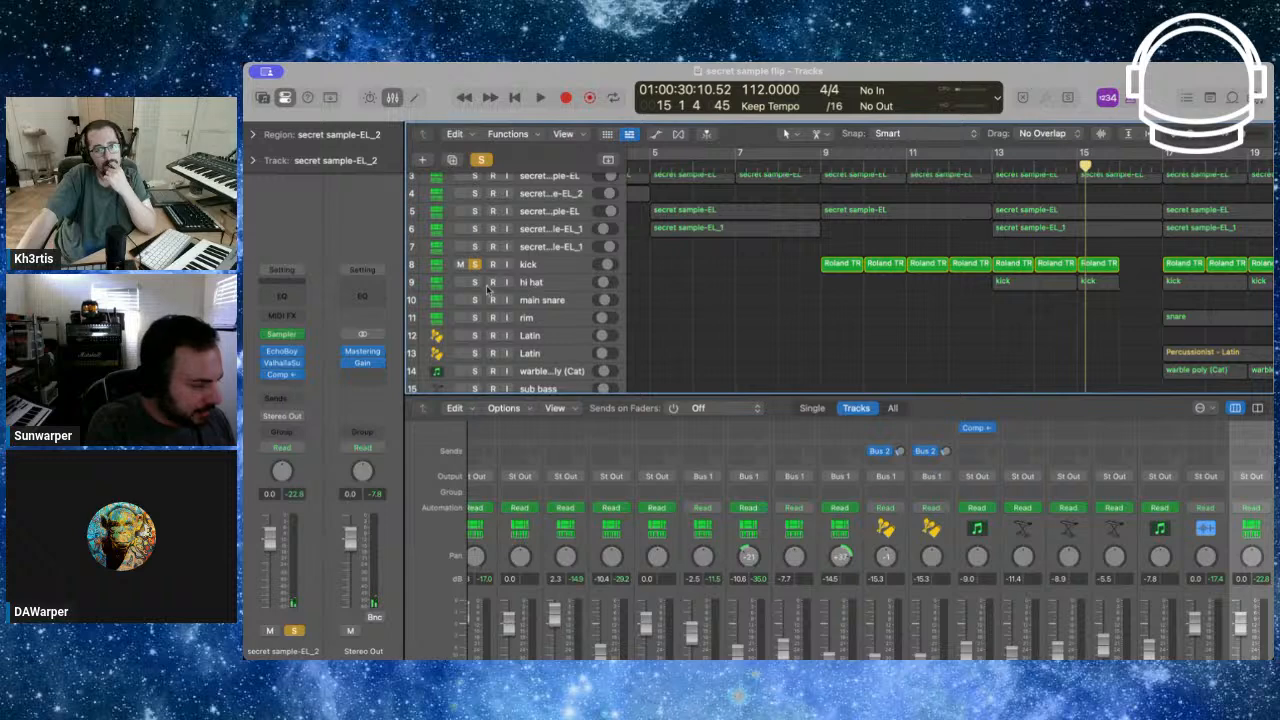
left_click_drag(475, 282, 477, 325)
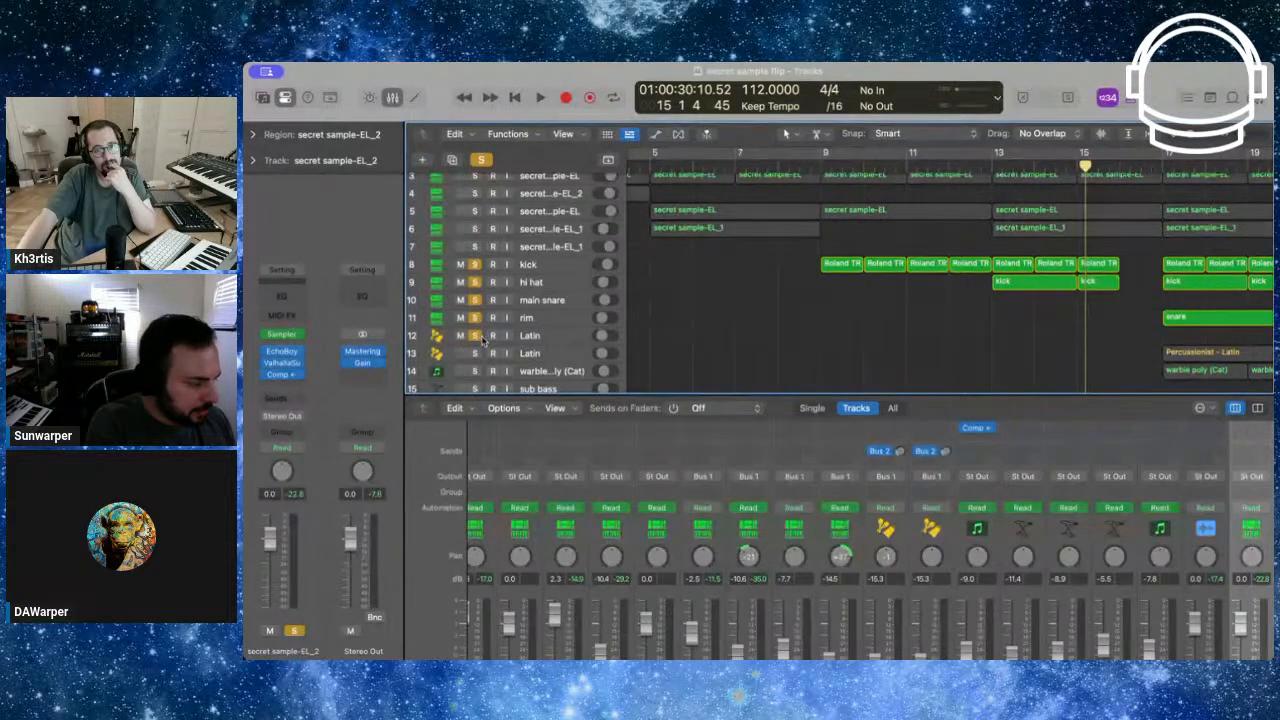
left_click(474, 353)
Copy the track 20 region to bars 17 and 19 and audition it with the drums from just before bar 17
scroll(789, 350, "down", 5)
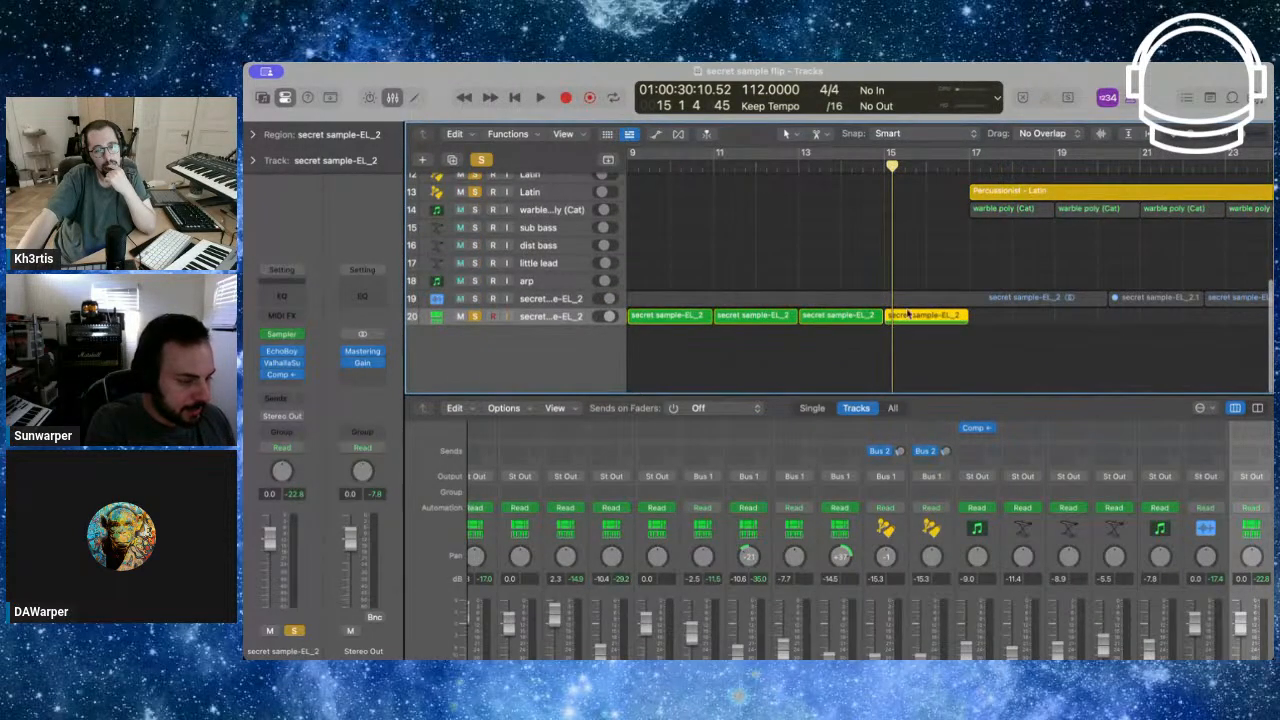
left_click_drag(916, 322, 1092, 322)
left_click(983, 208)
key("space")
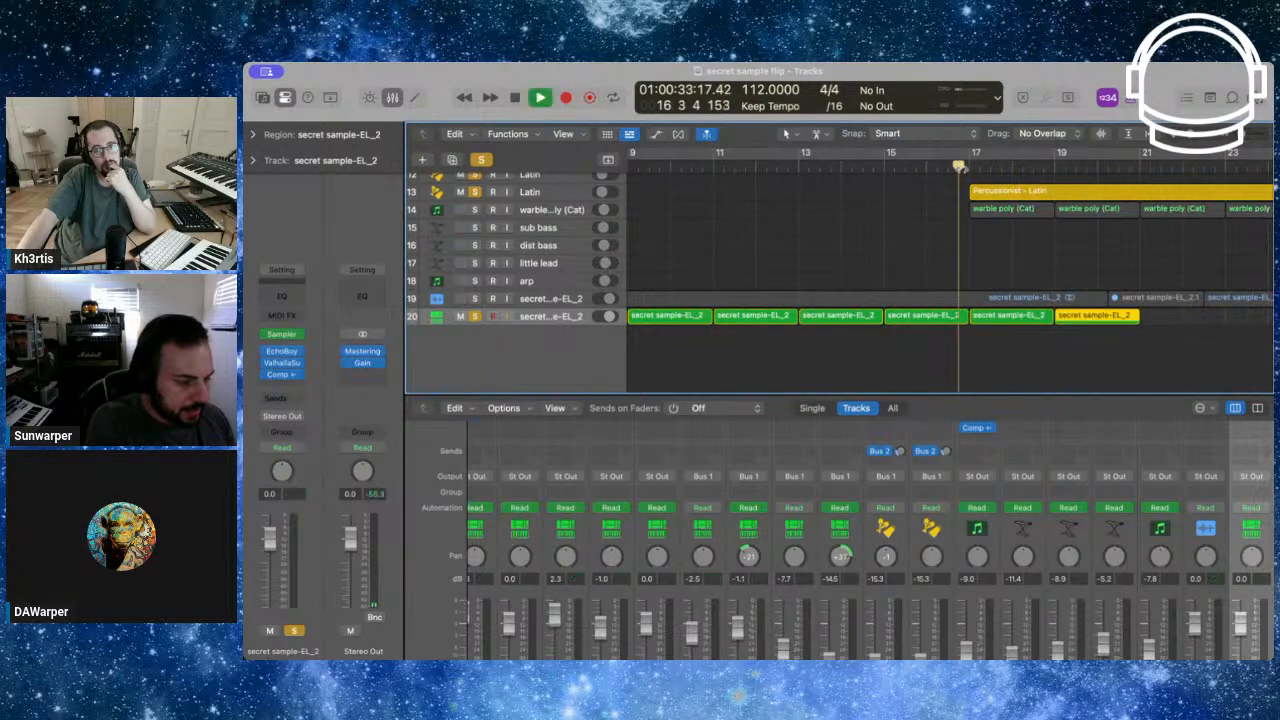
scroll(983, 210, "up", 1)
scroll(960, 240, "up", 5)
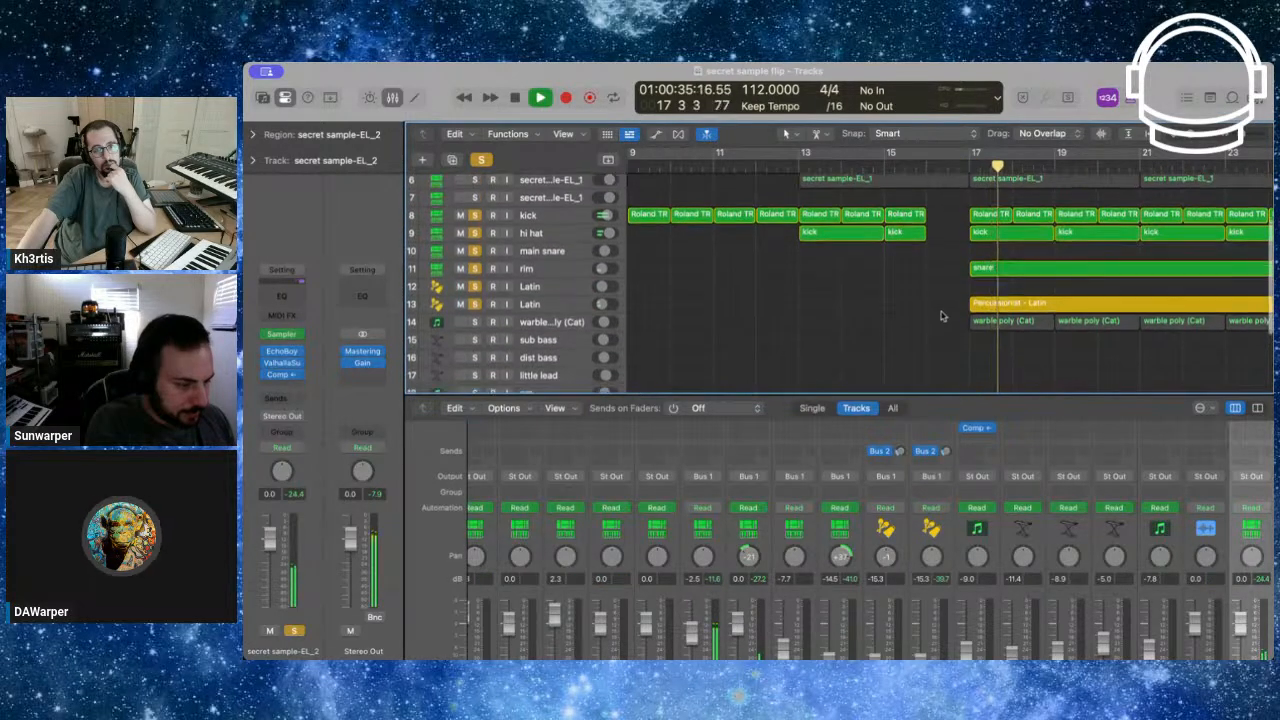
Turn off all track solos during playback and audition the full mix with the track 20 regions
scroll(933, 282, "down", 2)
scroll(925, 260, "up", 2)
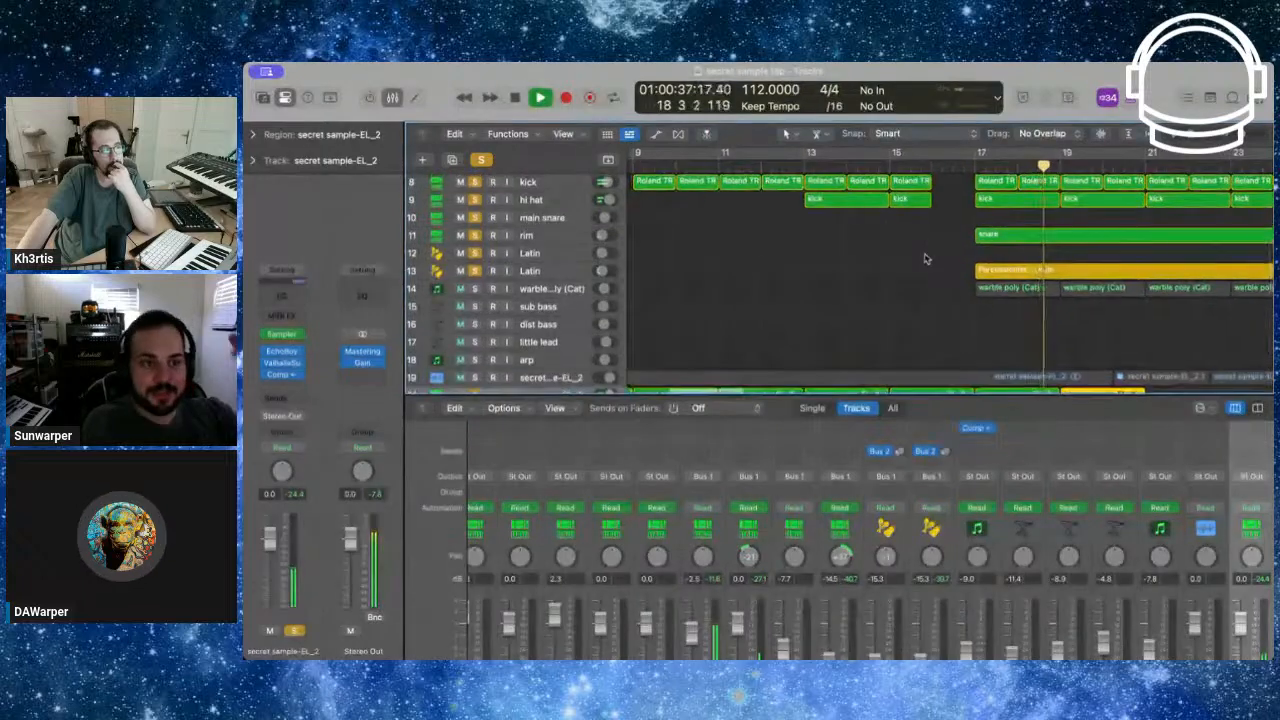
scroll(925, 259, "left", 1)
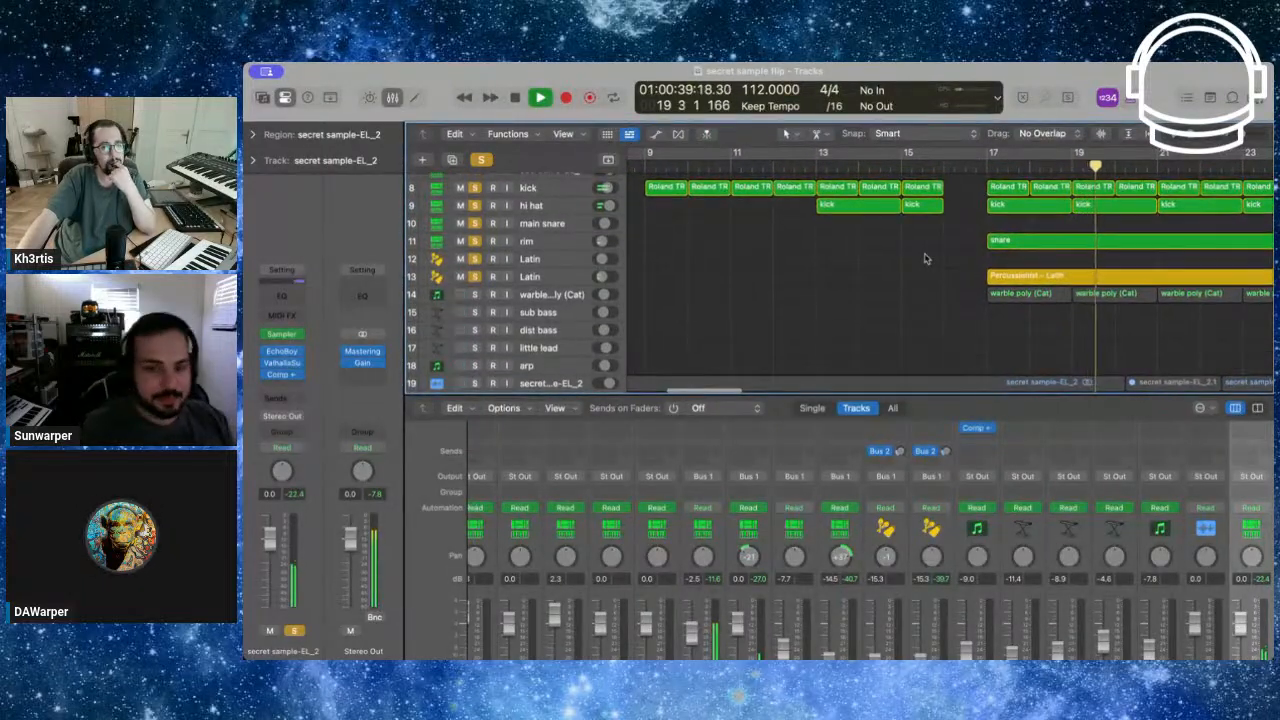
left_click(481, 160)
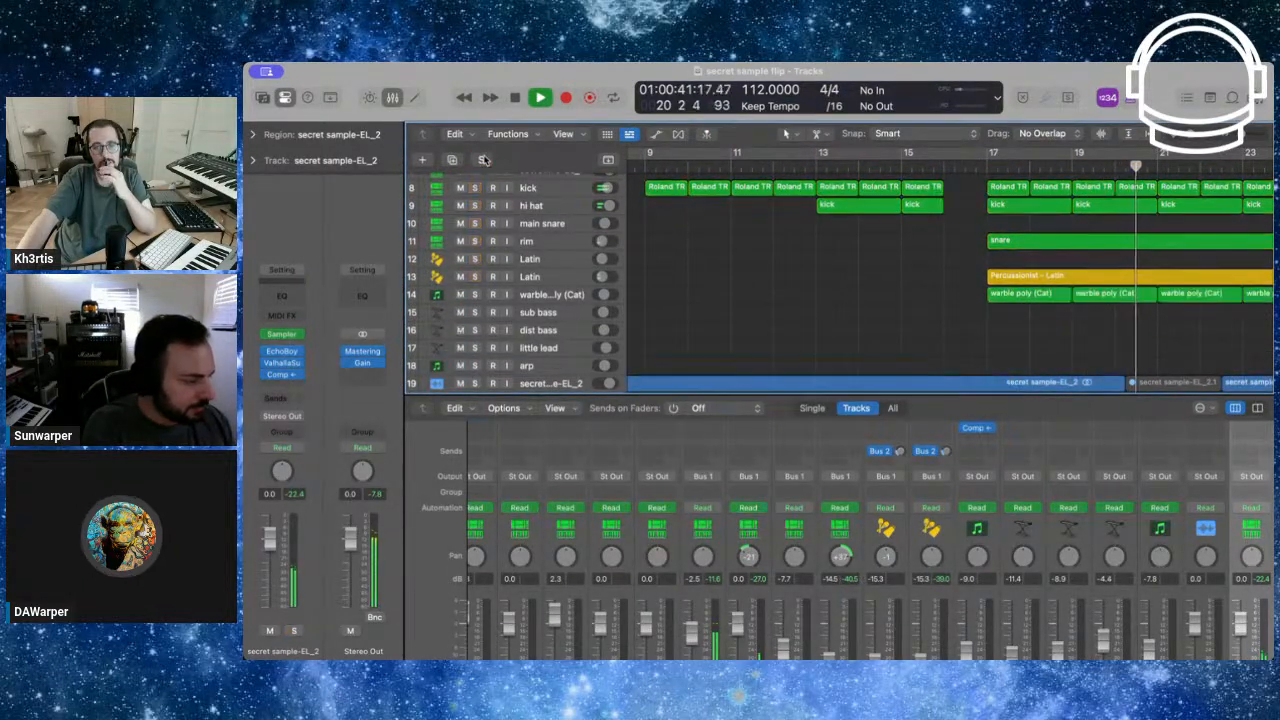
scroll(826, 266, "down", 3)
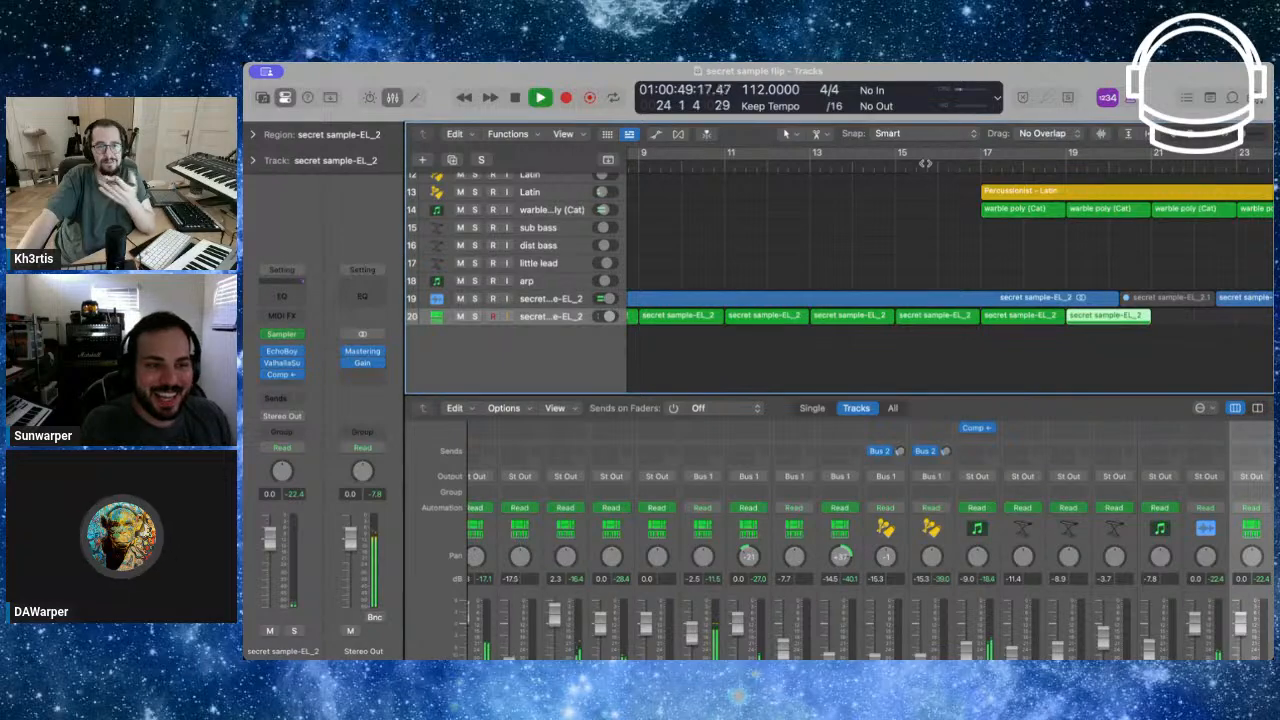
Stop playback at bar 25 and return the playhead to the start of the project
key("super+Left")
key("super+Left")
key("space")
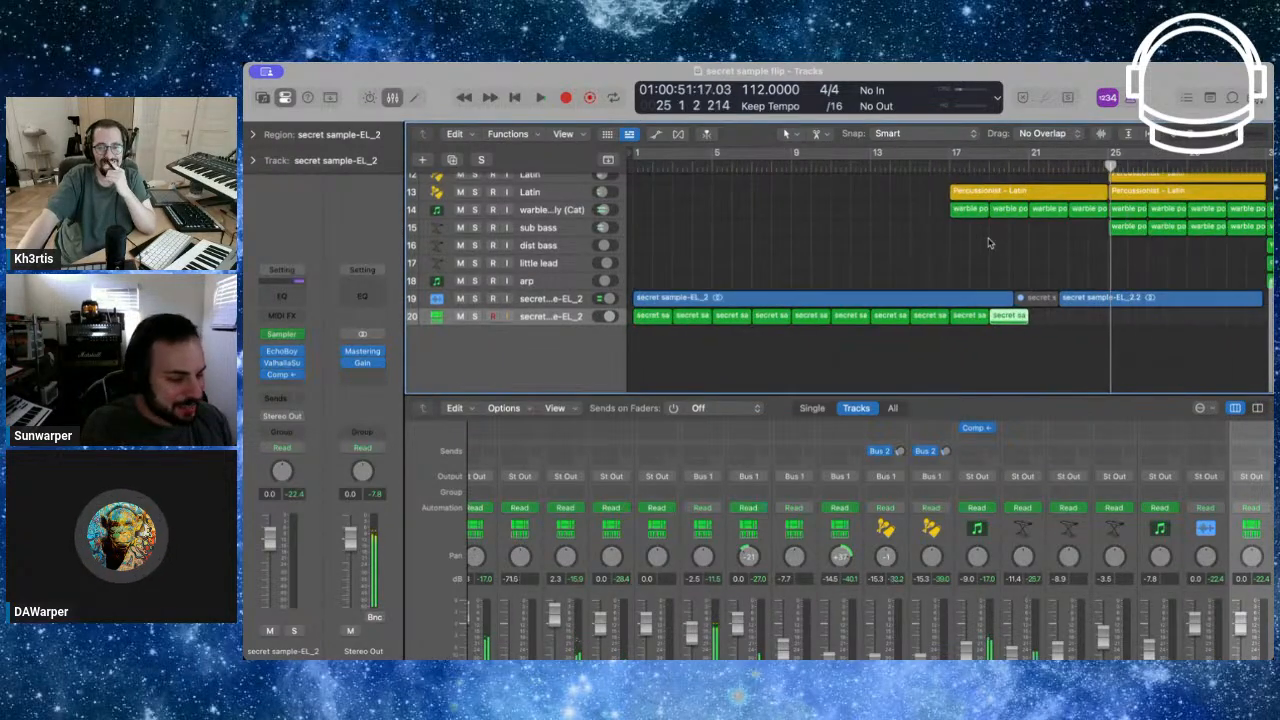
key("Return")
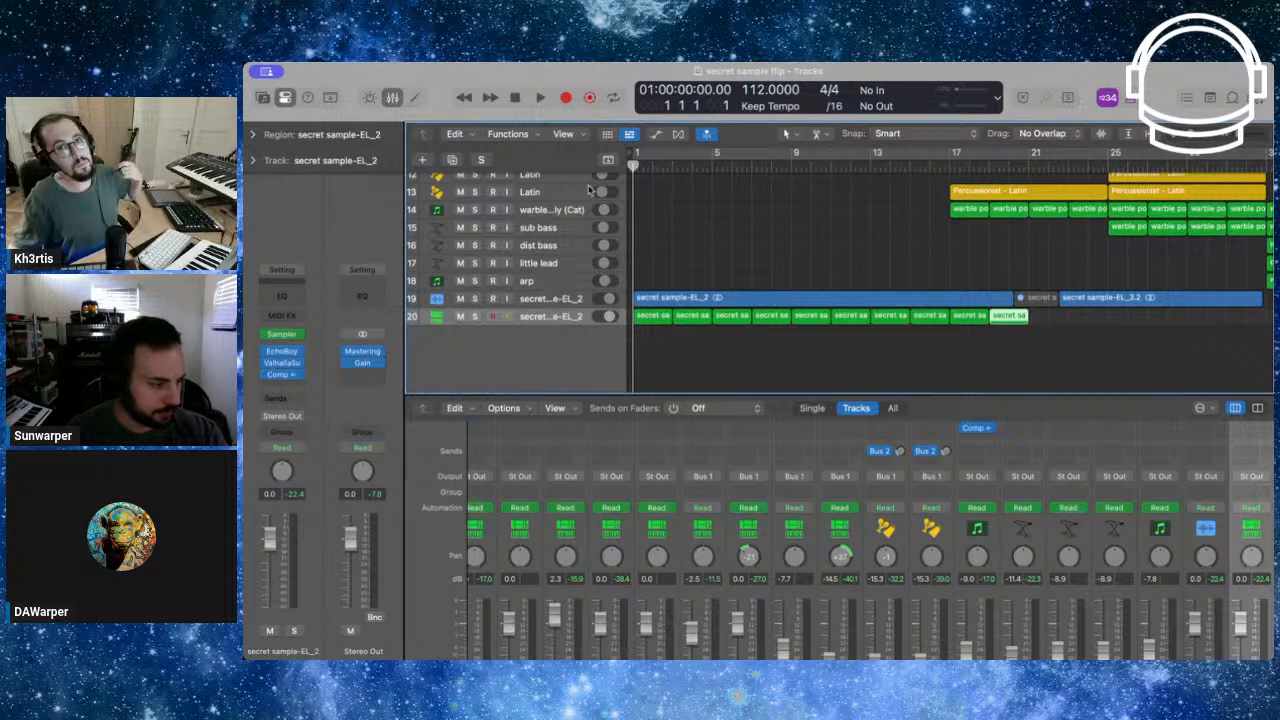
Enlarge the mixer to show each channel's full plug-in chain, and hide it to show all tracks
key("x")
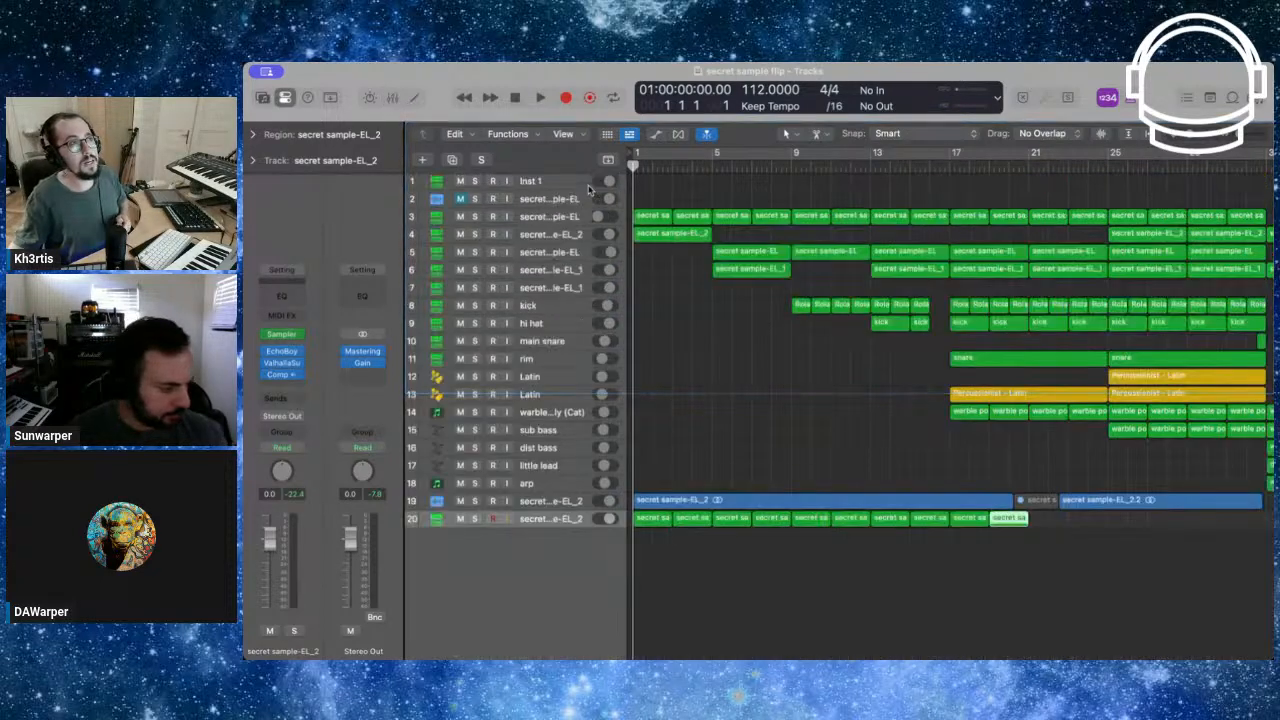
key("x")
left_click_drag(812, 398, 795, 205)
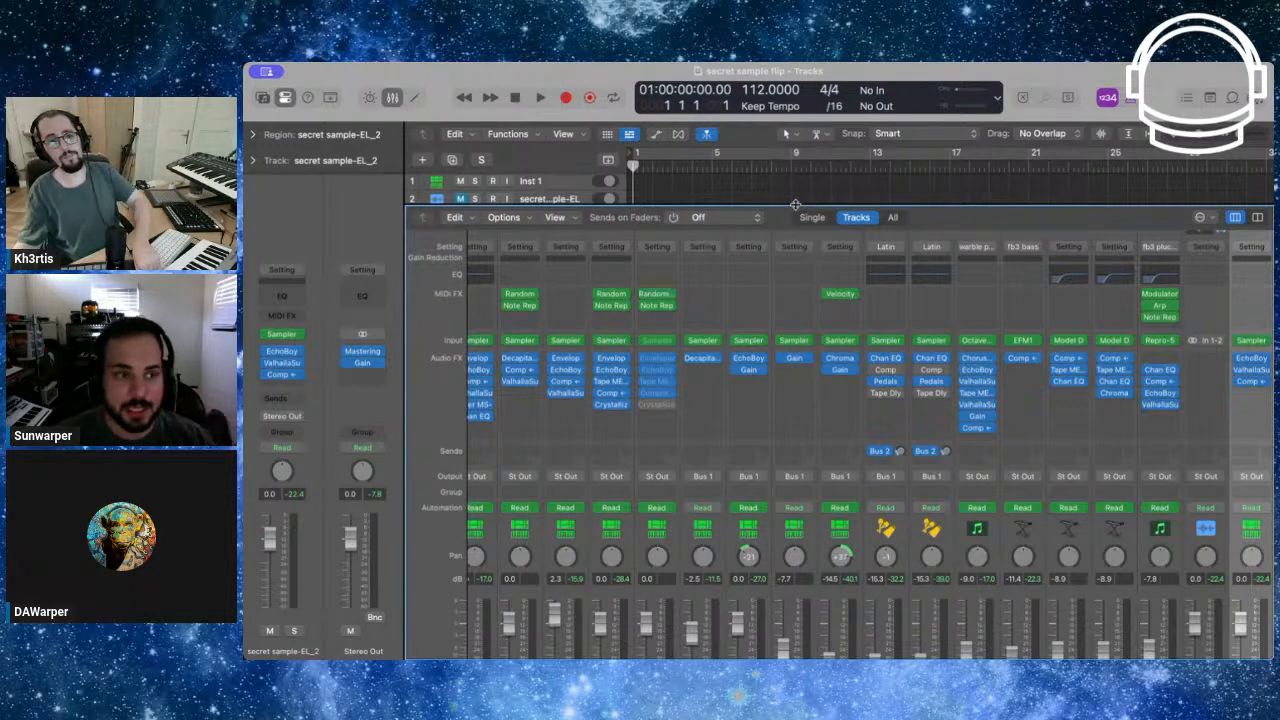
key("x")
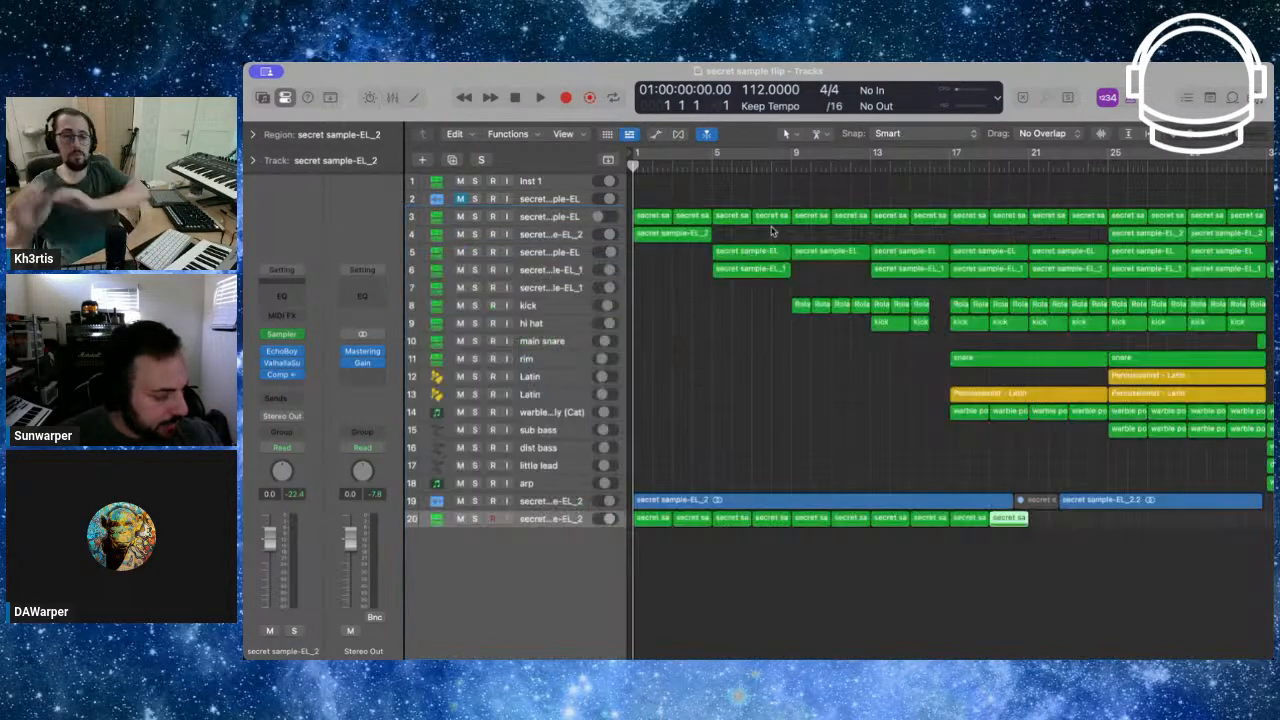
Solo track 3 and audition it alone from bar 9 to about bar 20
left_click(570, 218)
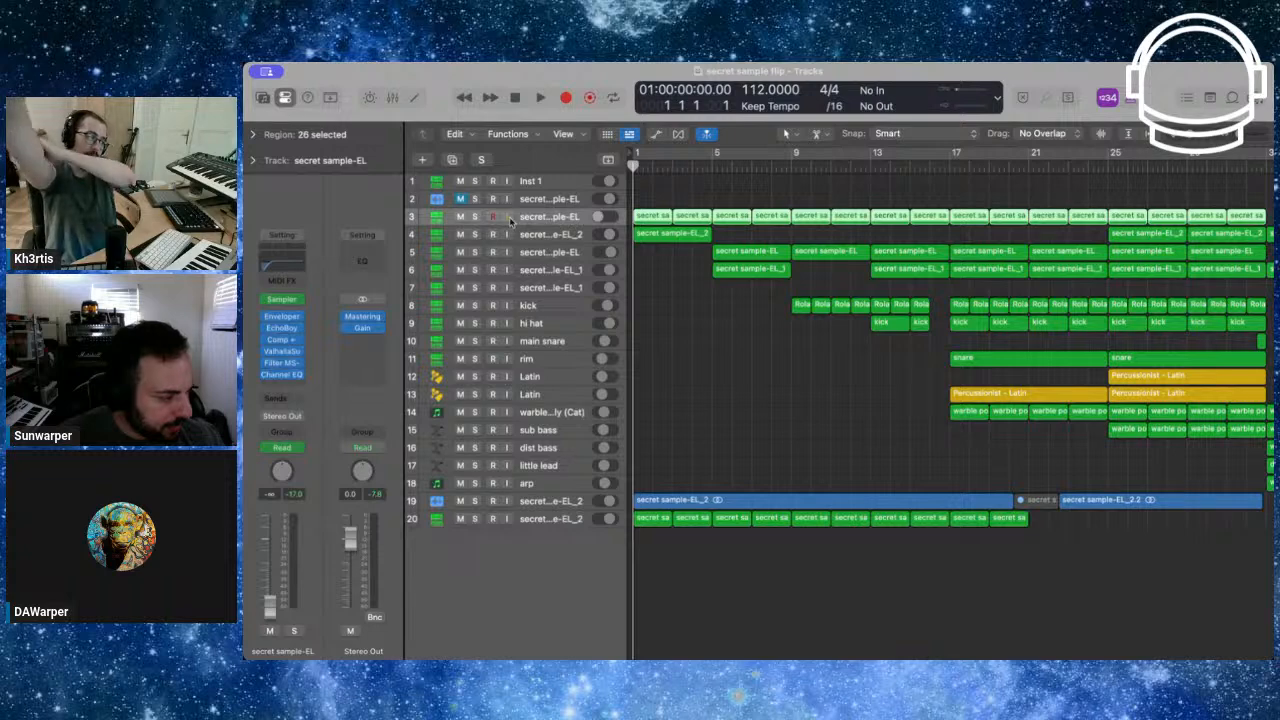
left_click(462, 217)
left_click(473, 217)
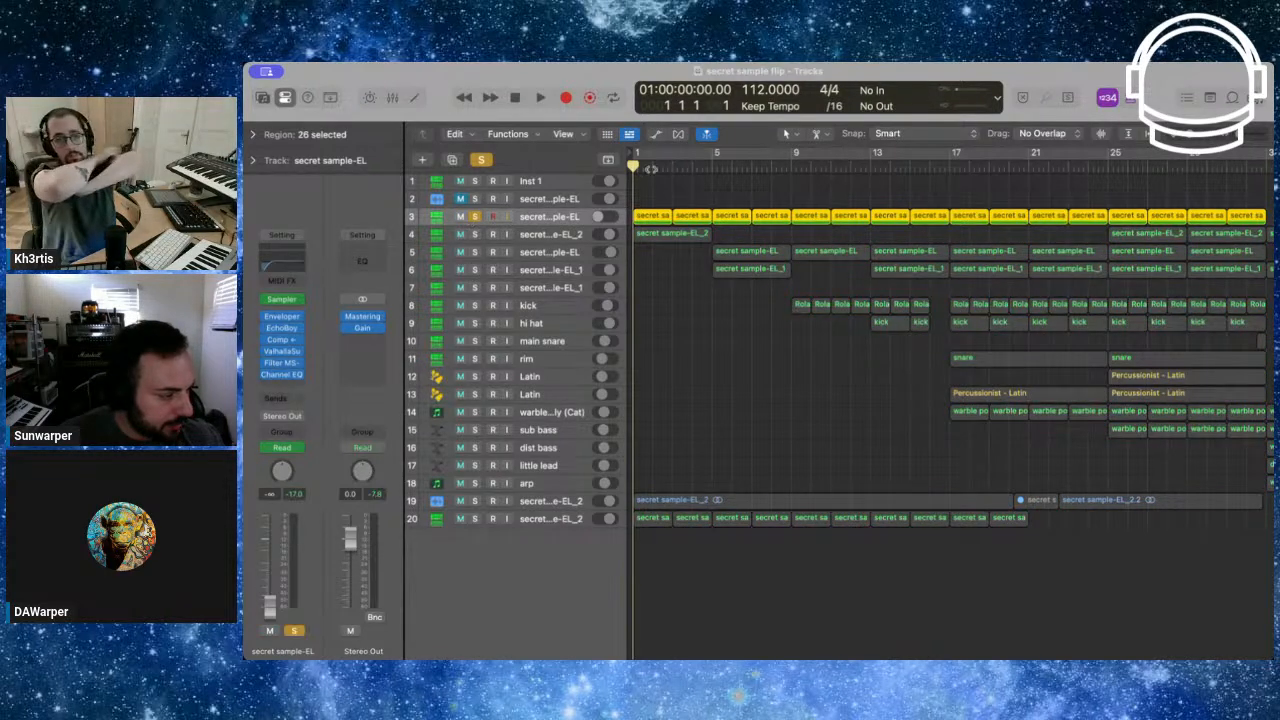
left_click(713, 168)
left_click(790, 168)
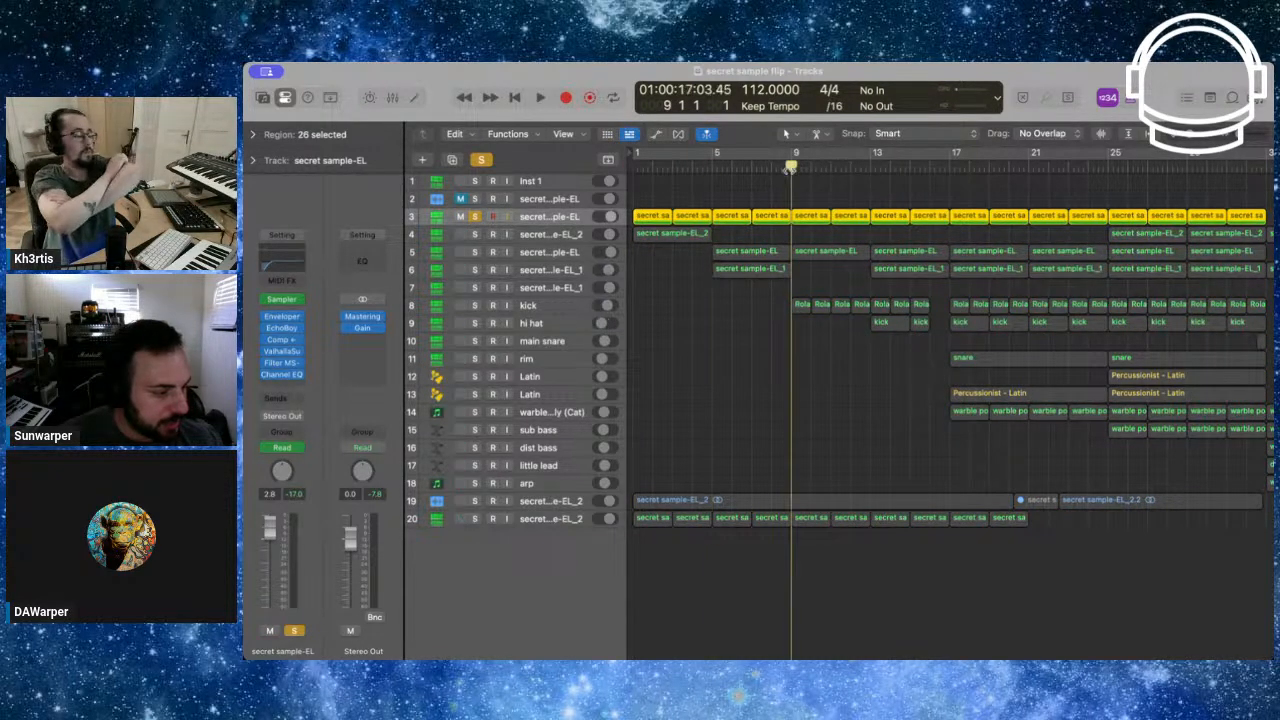
key("space")
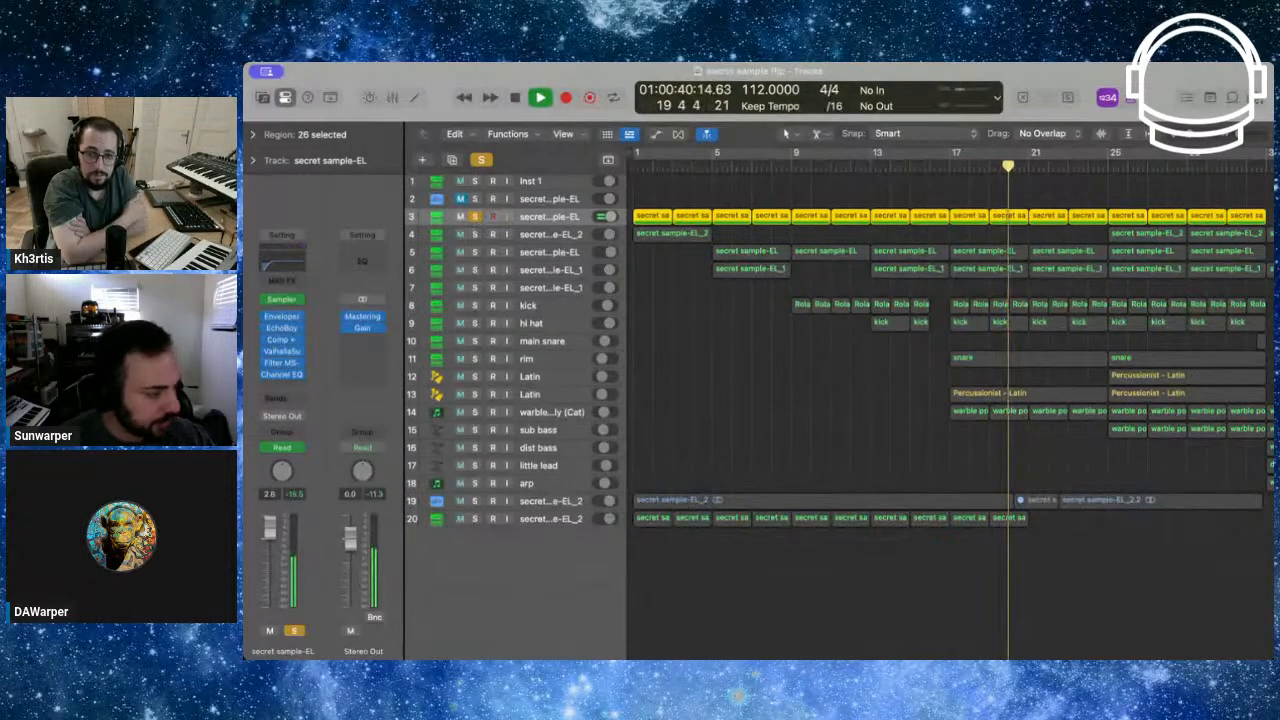
key("space")
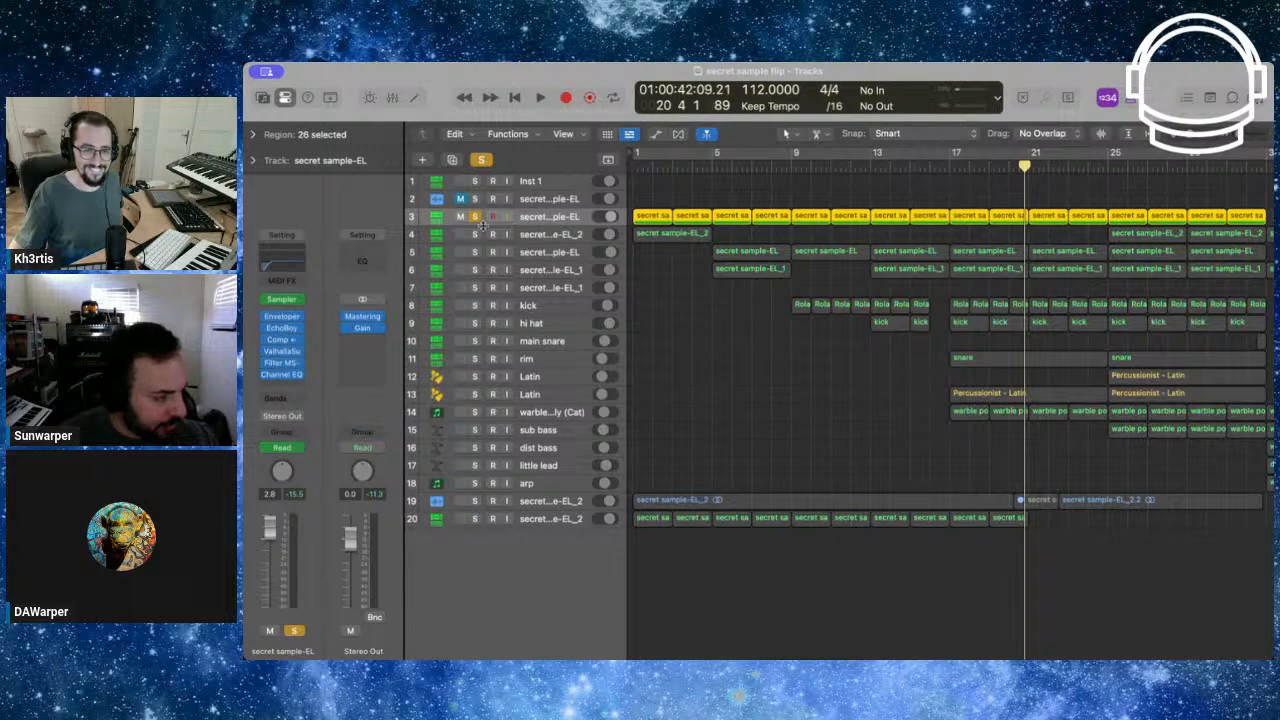
Solo track 20 along with track 3, audition both from bar 5, and select track 20
left_click(476, 518)
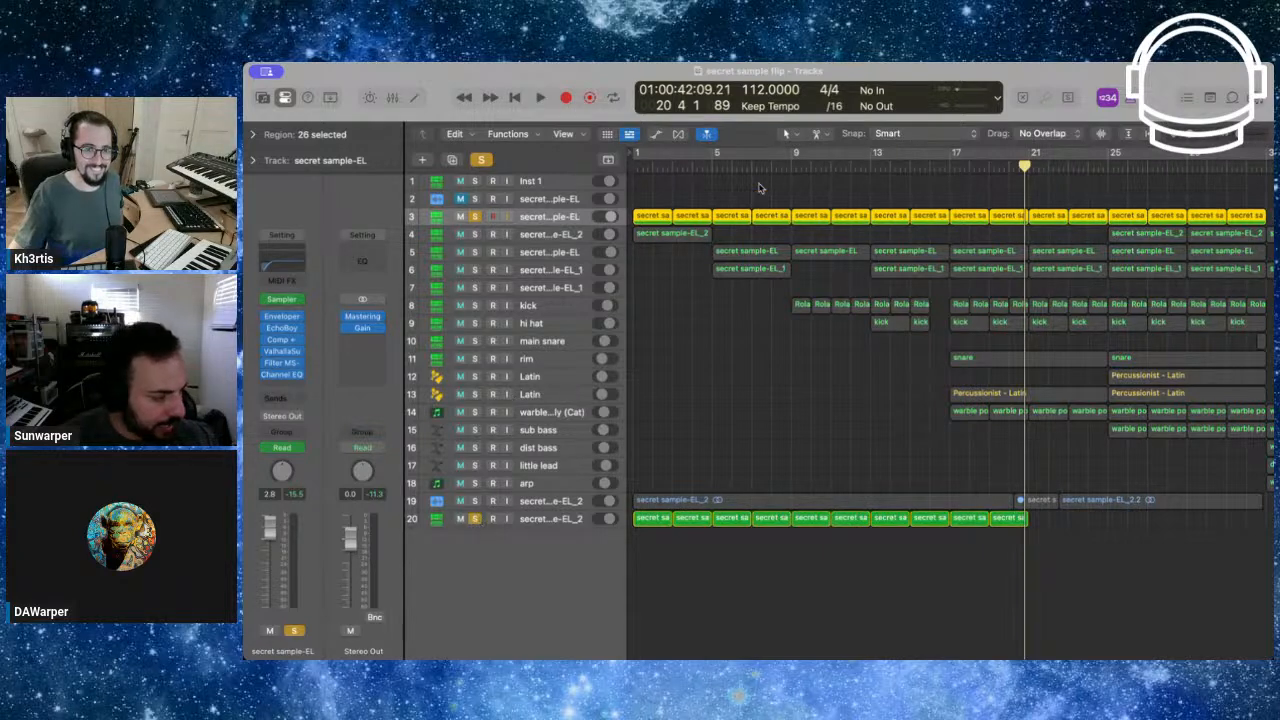
left_click(716, 163)
key("space")
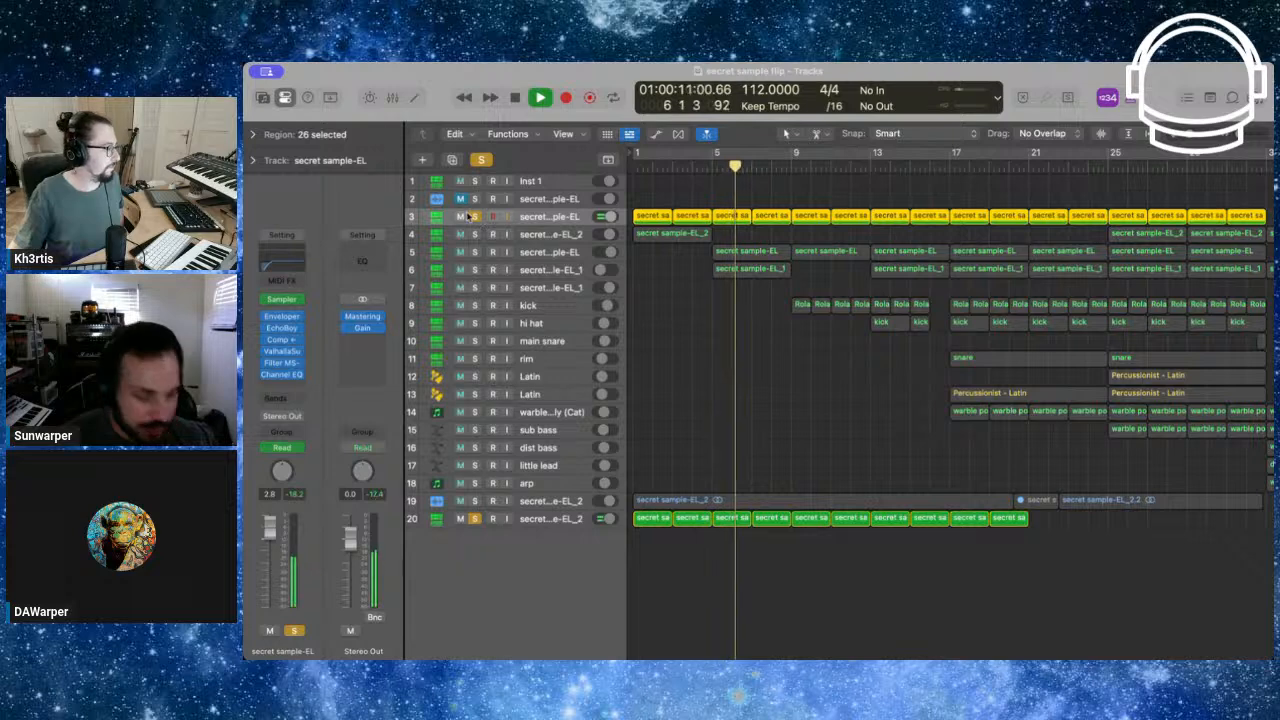
left_click(535, 520)
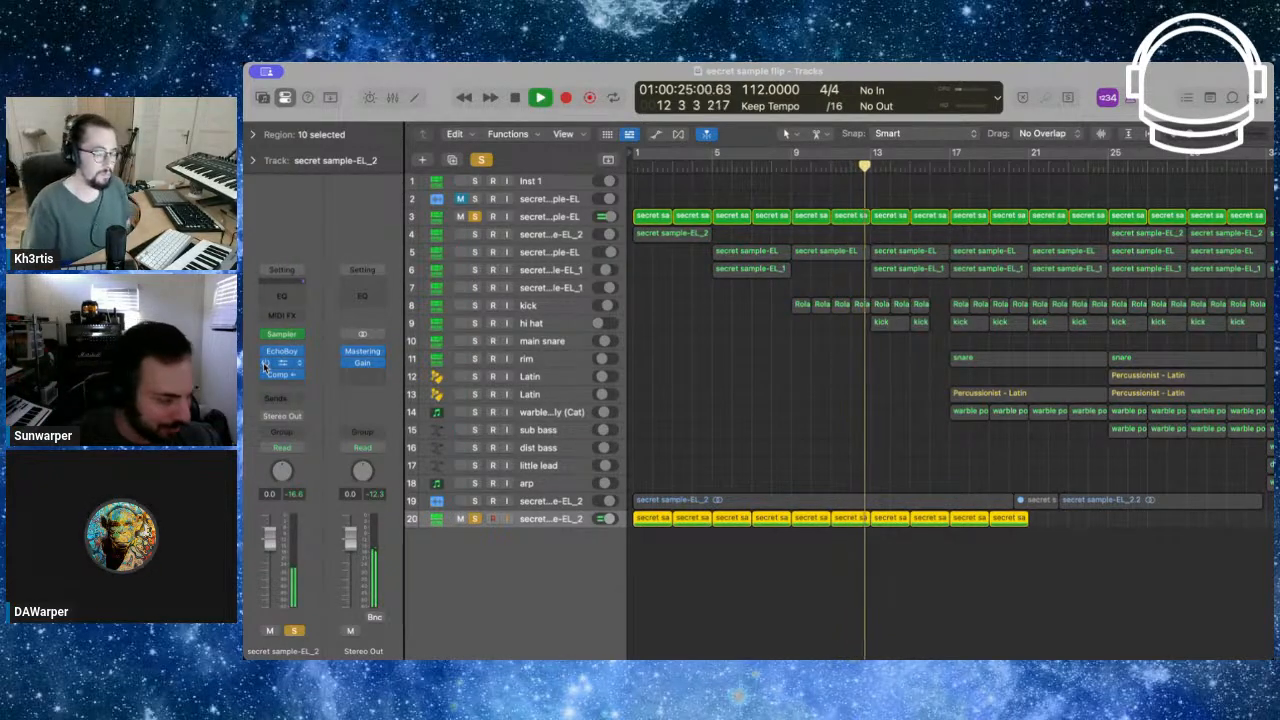
key("space")
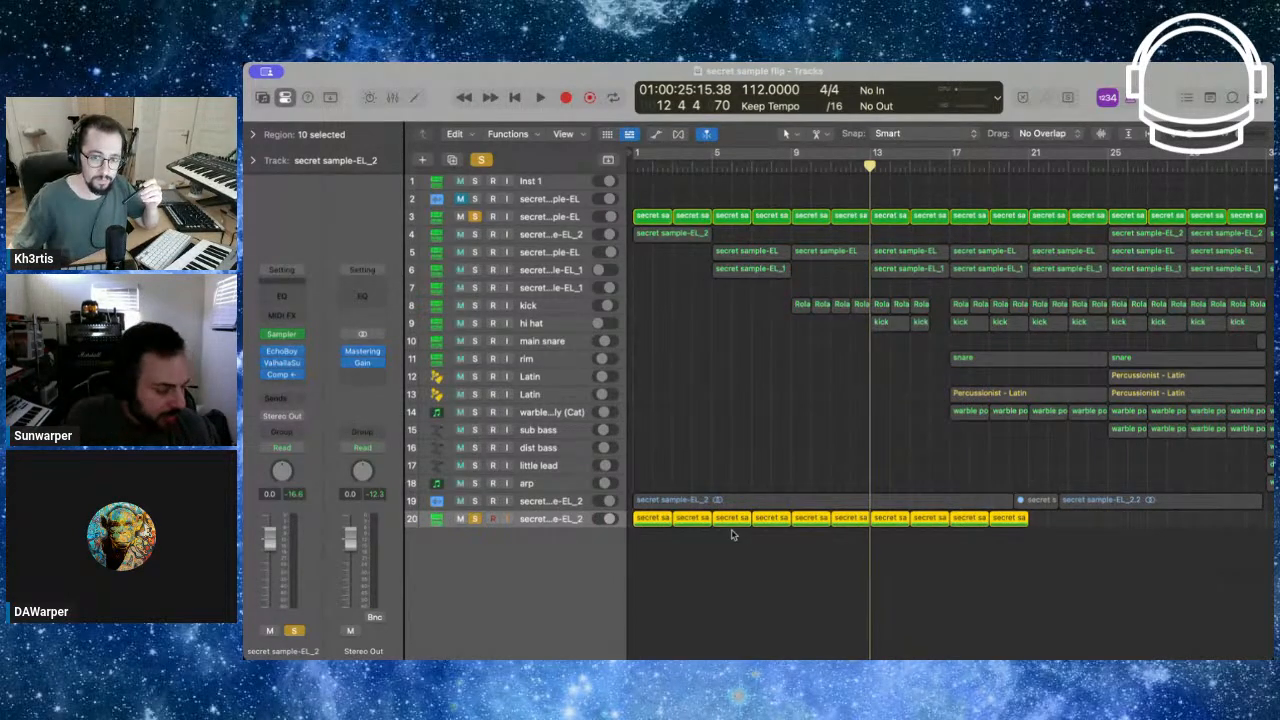
Open the track 20 regions in the Piano Roll and quantize the first region's notes to 1/16 Note
key("z")
double_click(771, 523)
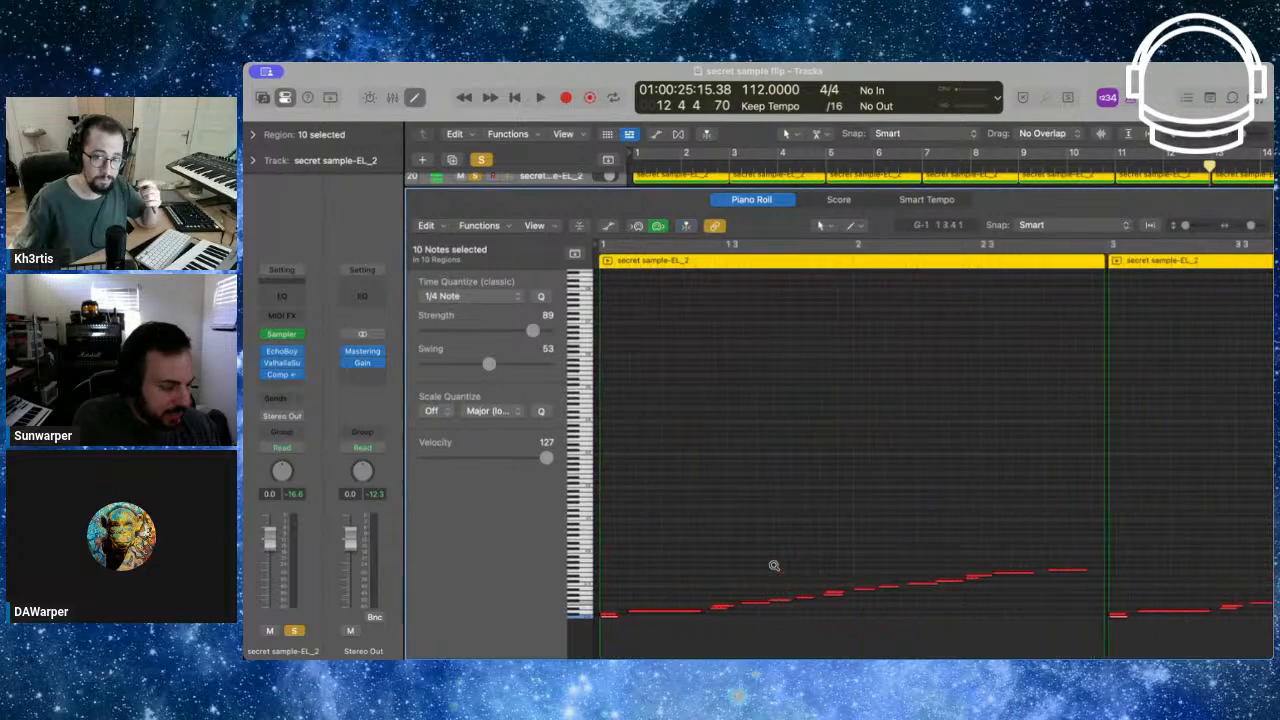
scroll(774, 567, "up", 3)
scroll(726, 564, "down", 5)
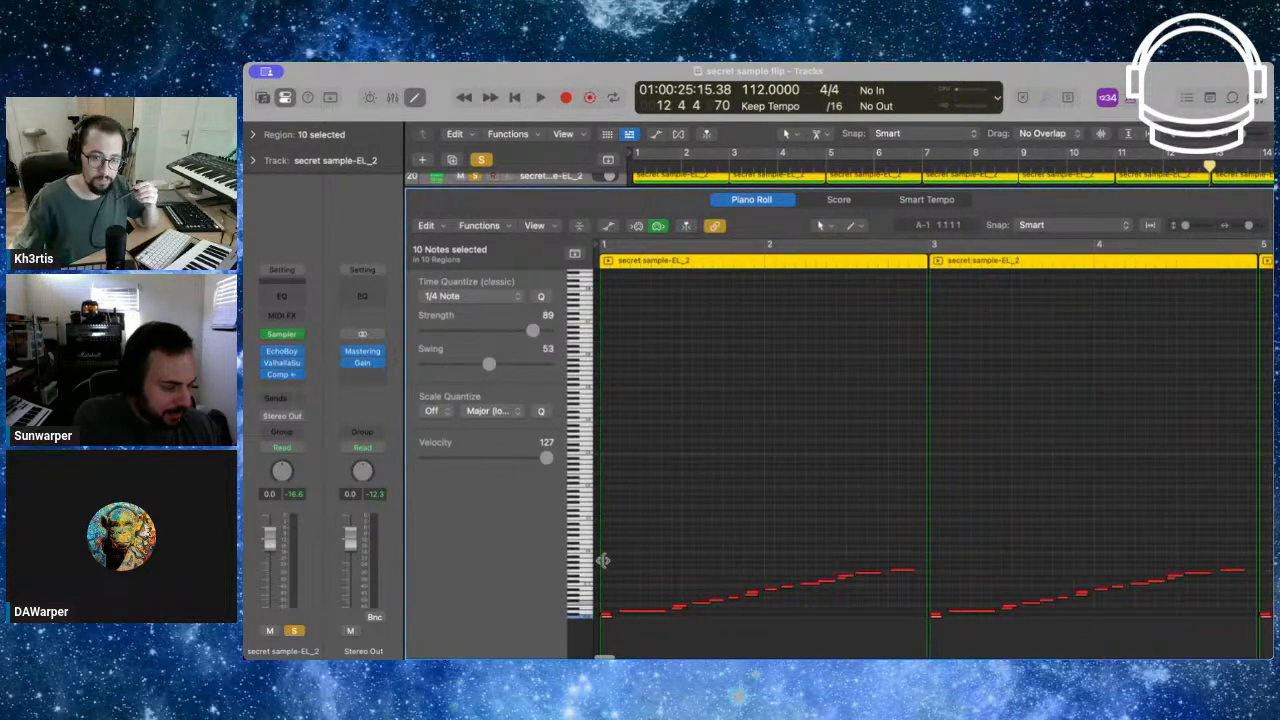
left_click_drag(606, 545, 900, 618)
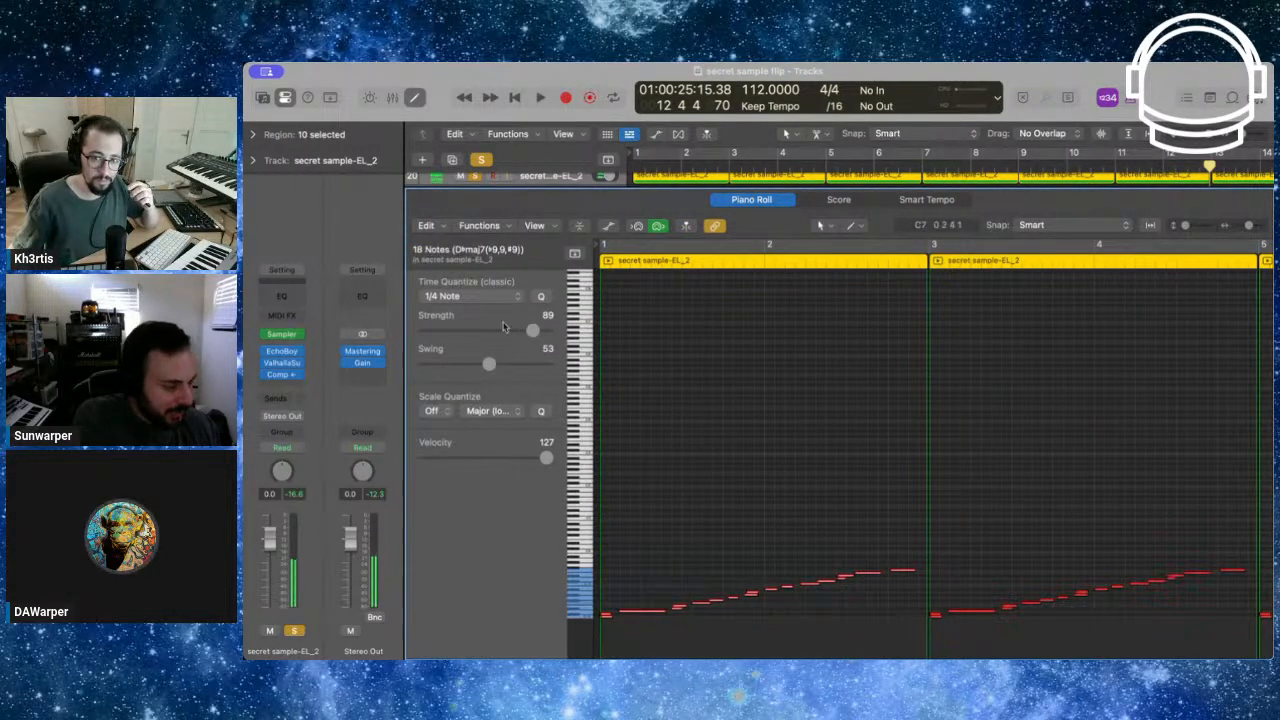
left_click(450, 294)
left_click(454, 320)
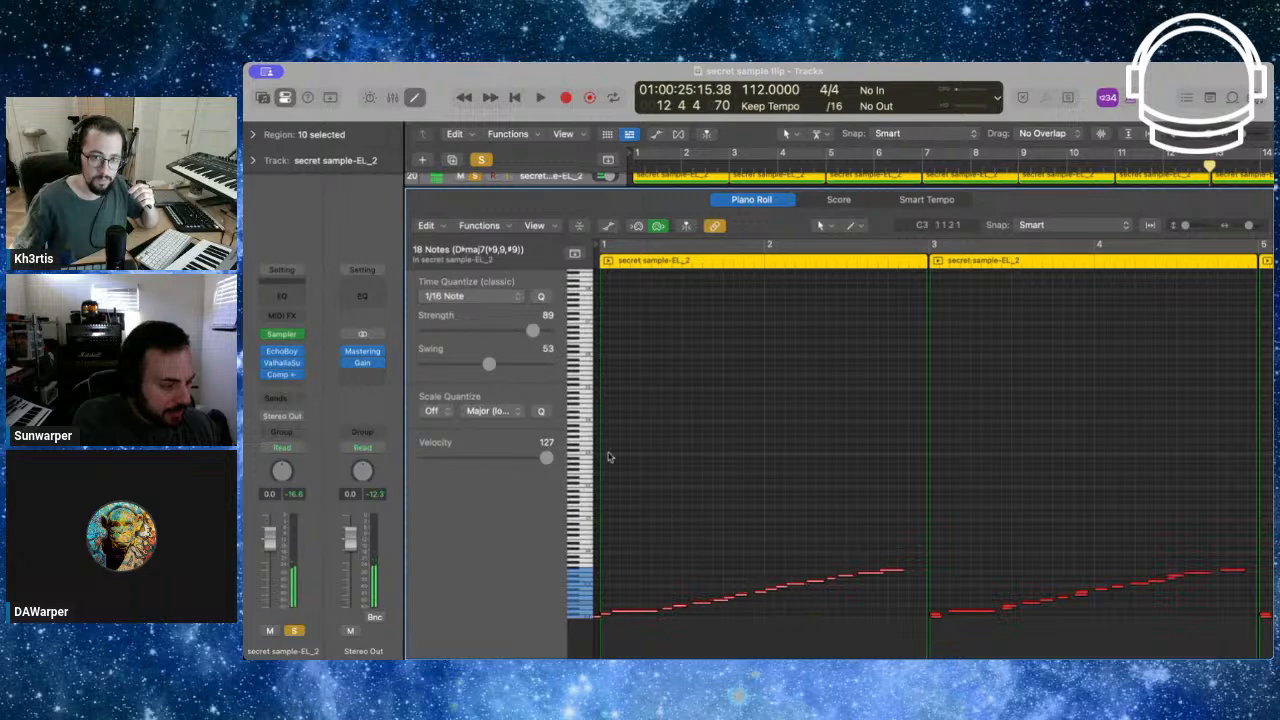
Move the E-2 and F-2 notes near beat 3 of the first region one sixteenth later and bring up the mixer
left_click(690, 588)
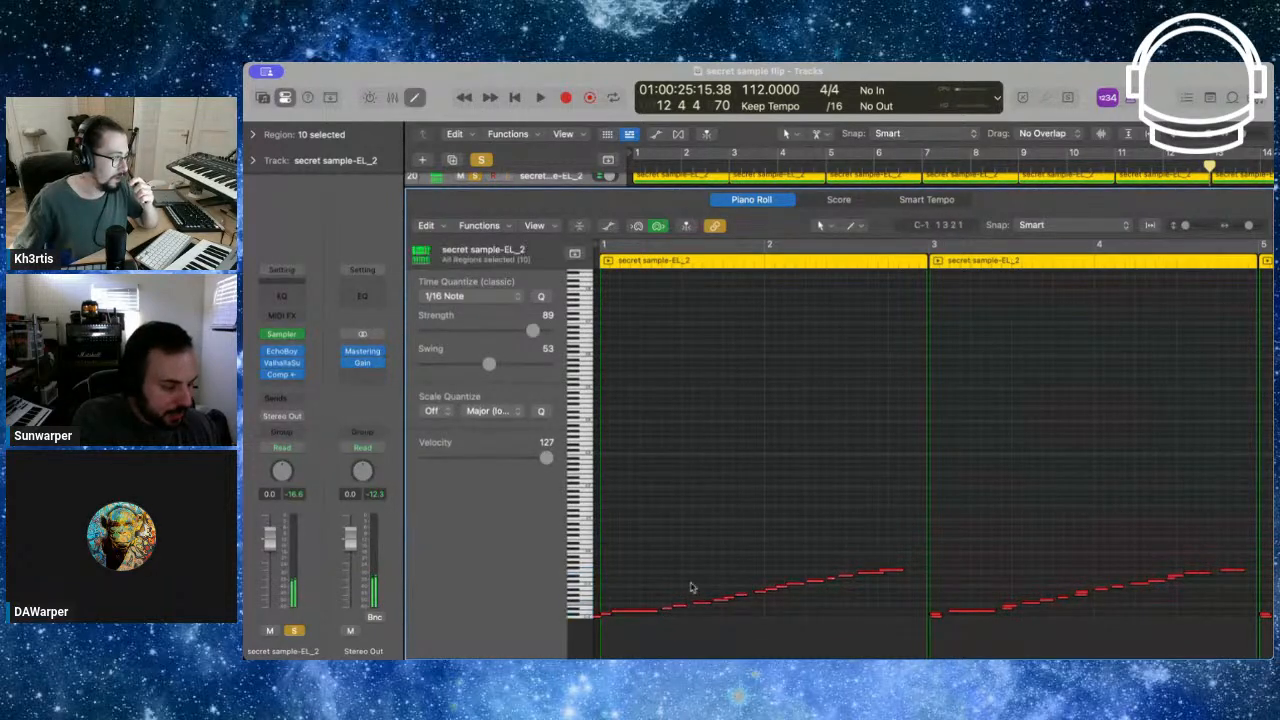
left_click(684, 607)
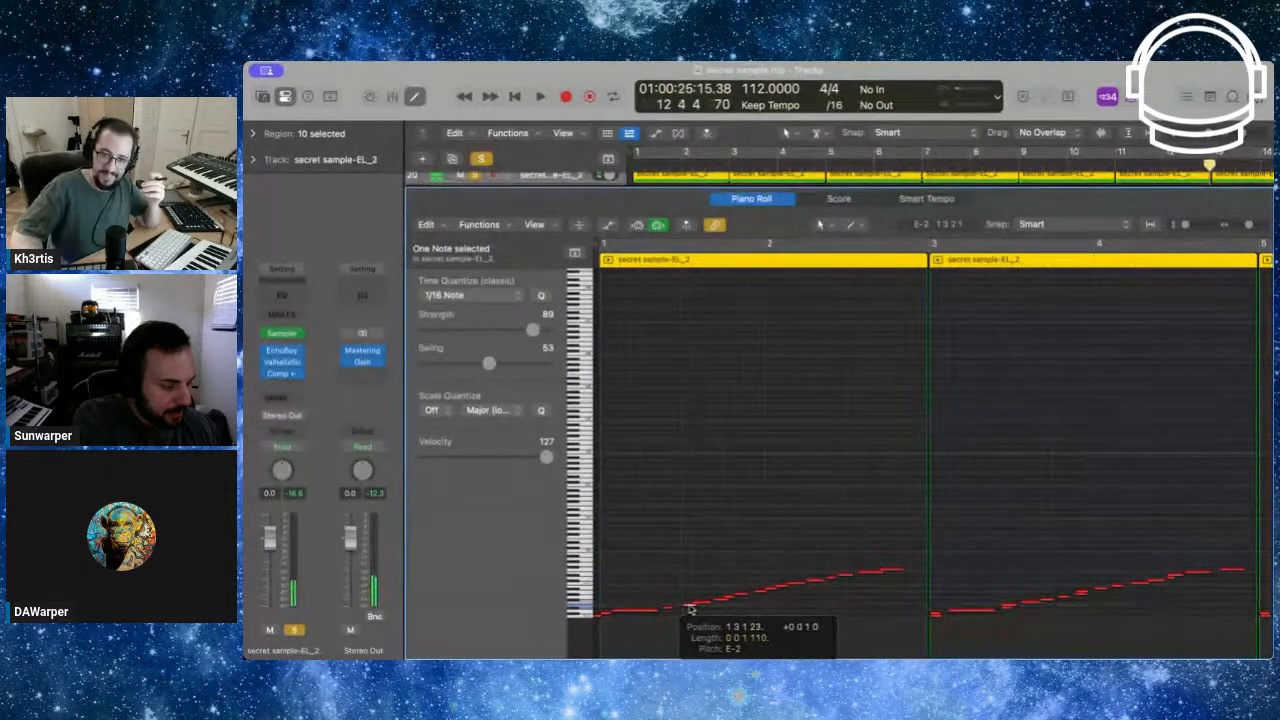
left_click(708, 607)
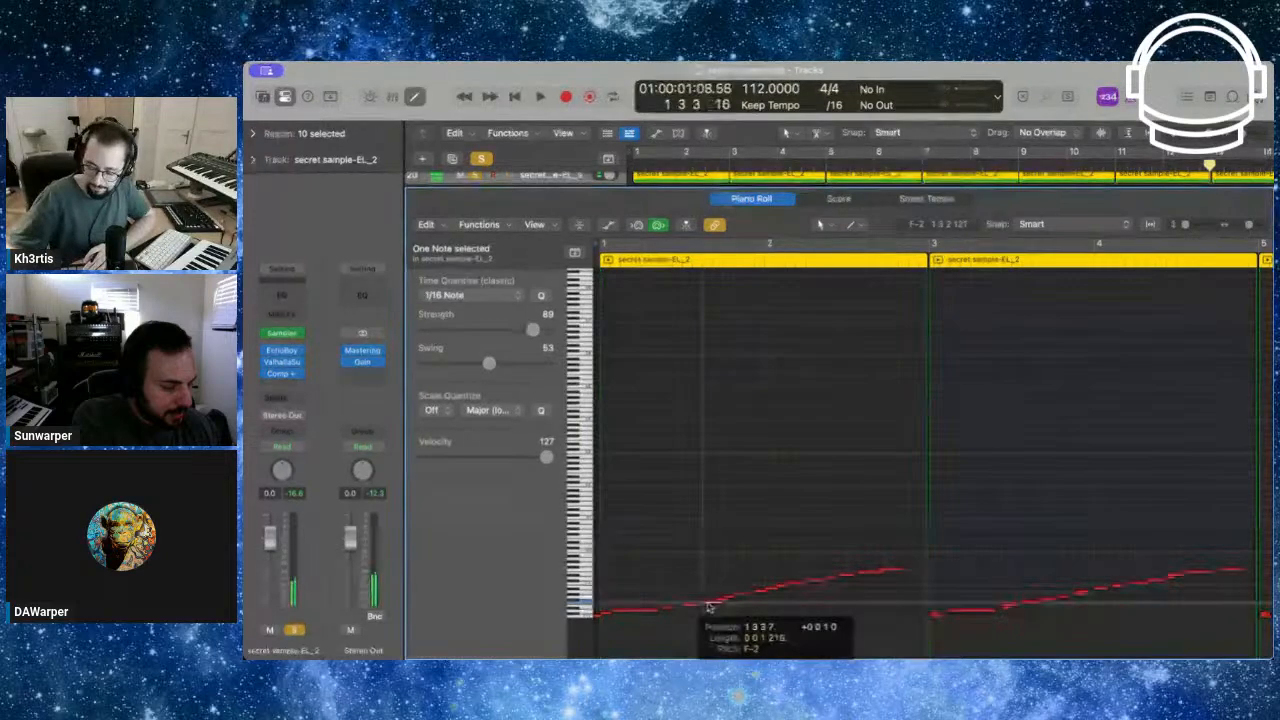
double_click(709, 607)
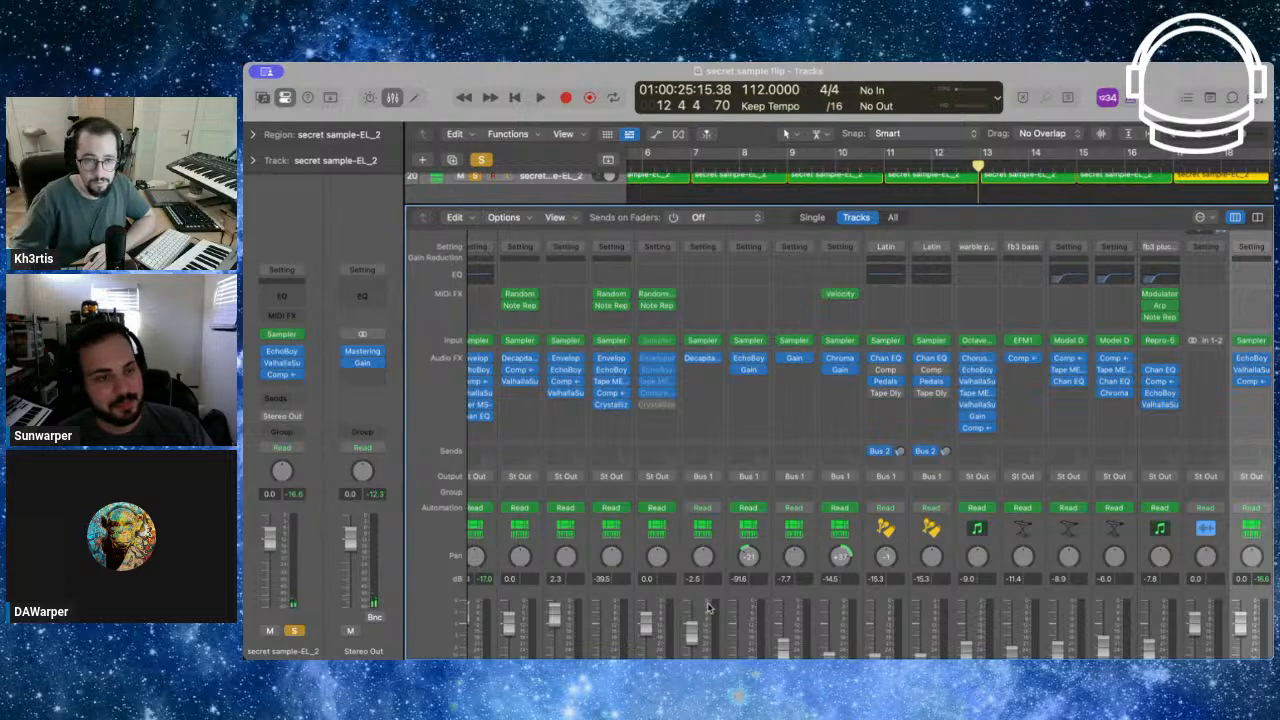
key("x")
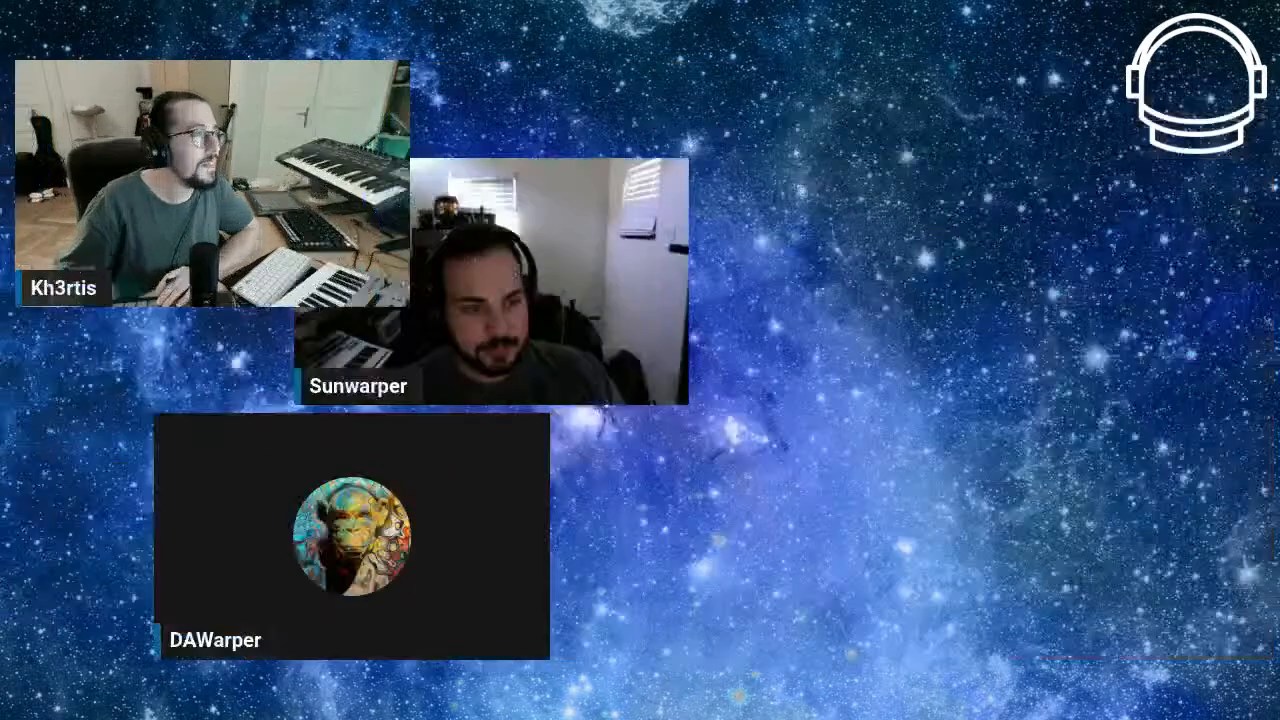